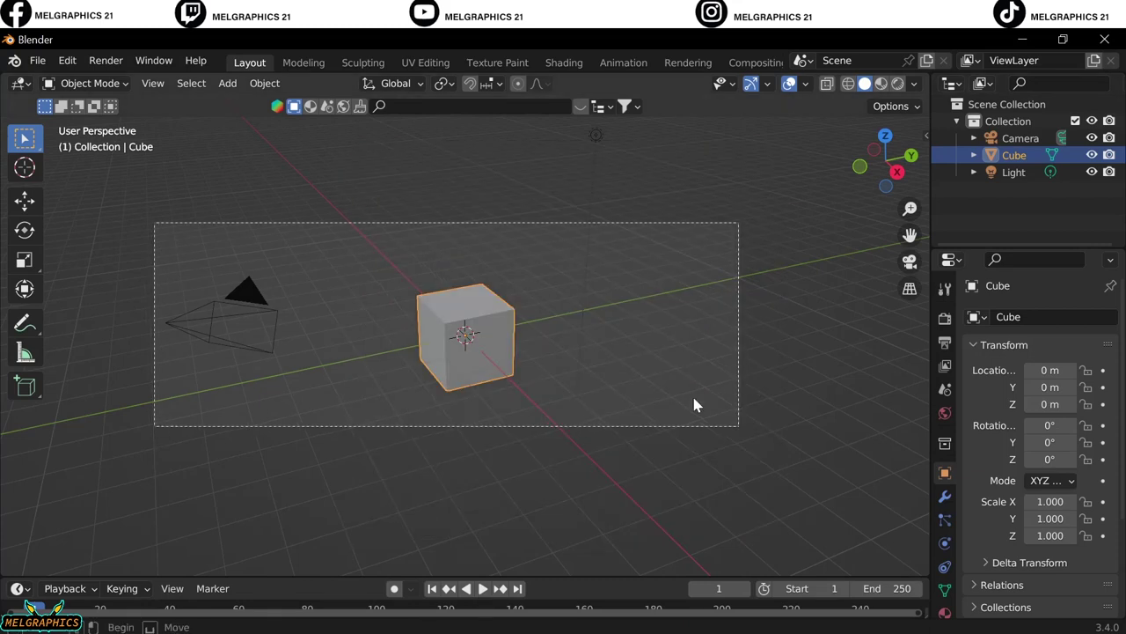
Delete all default objects and add a UV sphere from the front view
{"action": "key", "text": "a"}
{"action": "key", "text": "Delete"}
{"action": "key", "text": "KP_1"}
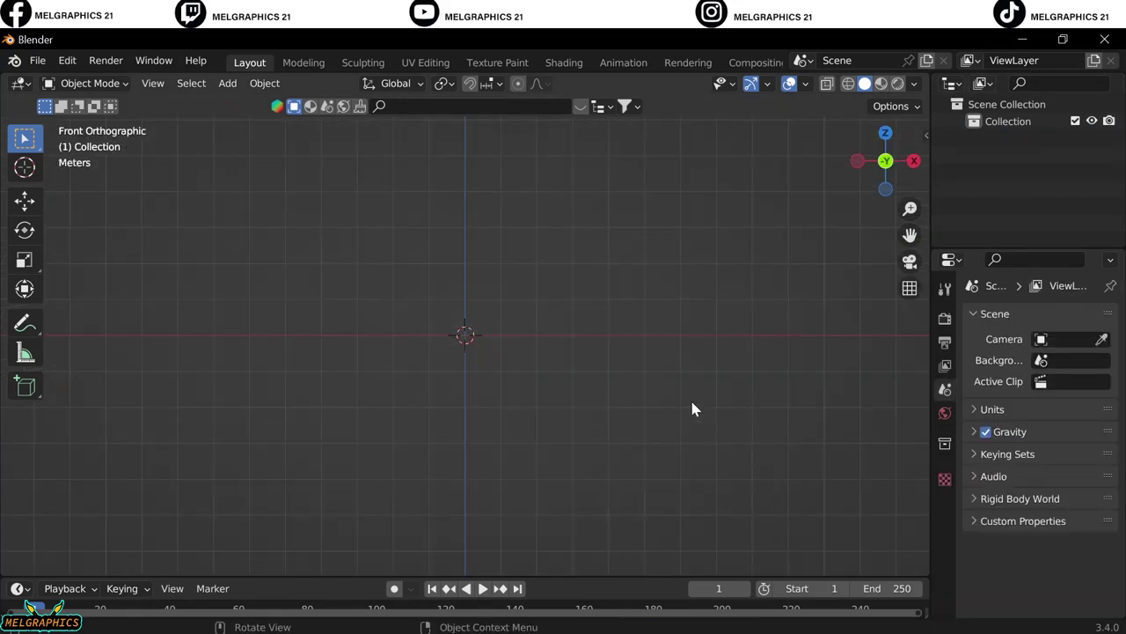
{"action": "key", "text": "shift+a"}
{"action": "left_click", "coordinate": [466, 359]}
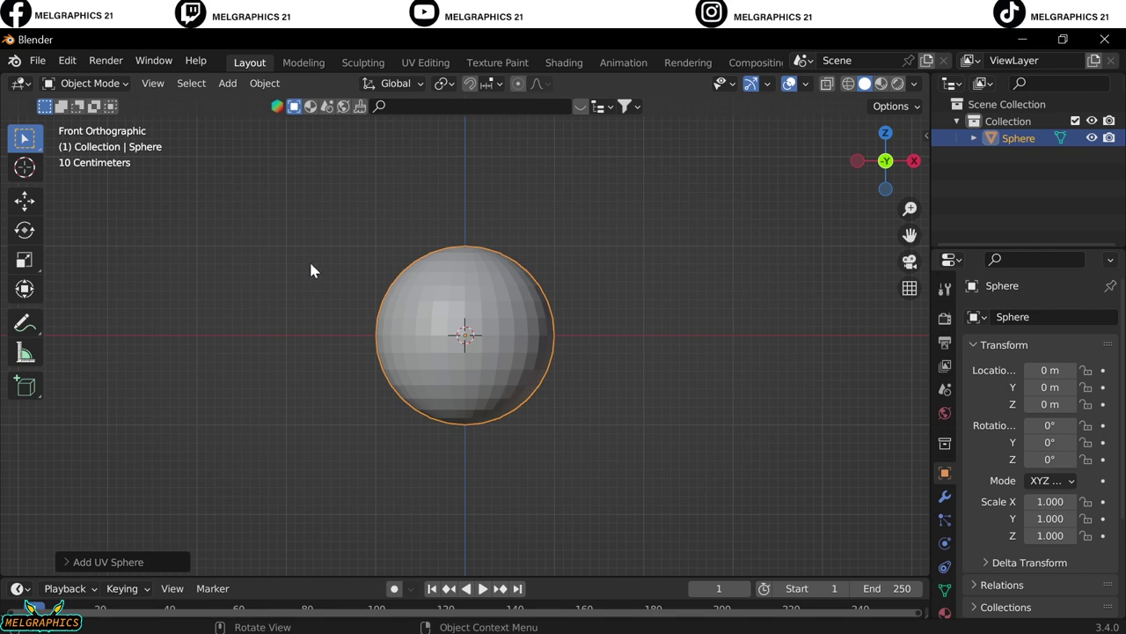
Frame the sphere and switch it into Sculpt Mode
{"action": "scroll", "coordinate": [313, 282], "scroll_direction": "up", "scroll_amount": 5}
{"action": "key", "text": "shift+a"}
{"action": "key", "text": "Escape"}
{"action": "left_click", "coordinate": [89, 82]}
{"action": "left_click", "coordinate": [95, 138]}
Pull the sphere's sides inward with the Grab brush into a capsule-shaped head
{"action": "key", "text": "g"}
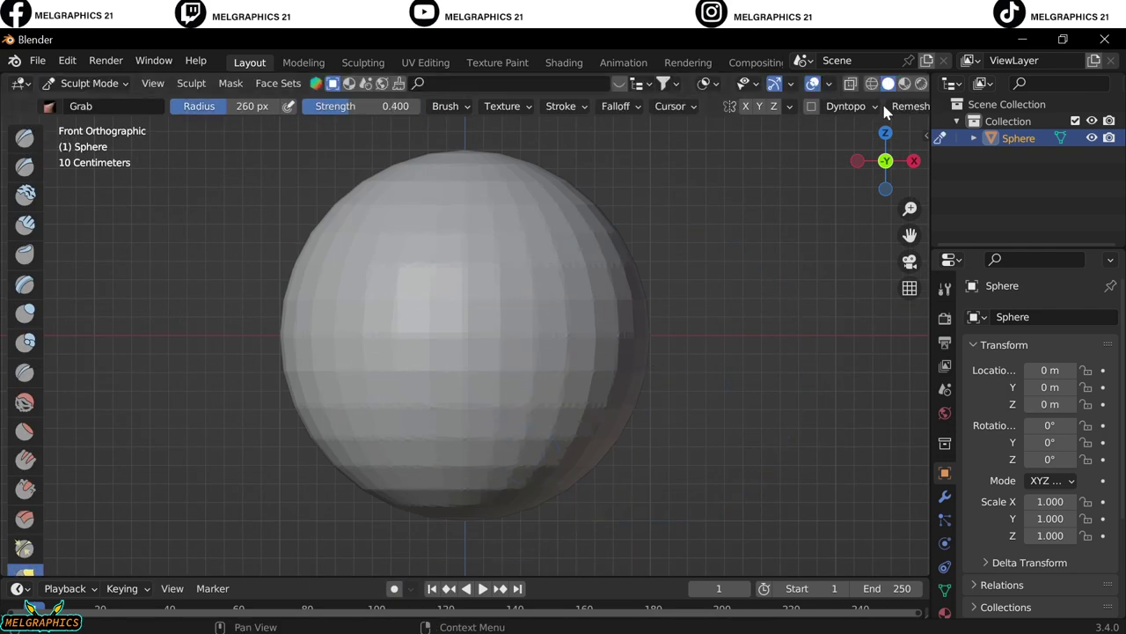
{"action": "left_click_drag", "start_coordinate": [625, 343], "coordinate": [589, 388]}
{"action": "middle_click_drag", "start_coordinate": [613, 359], "coordinate": [319, 414], "text": "alt"}
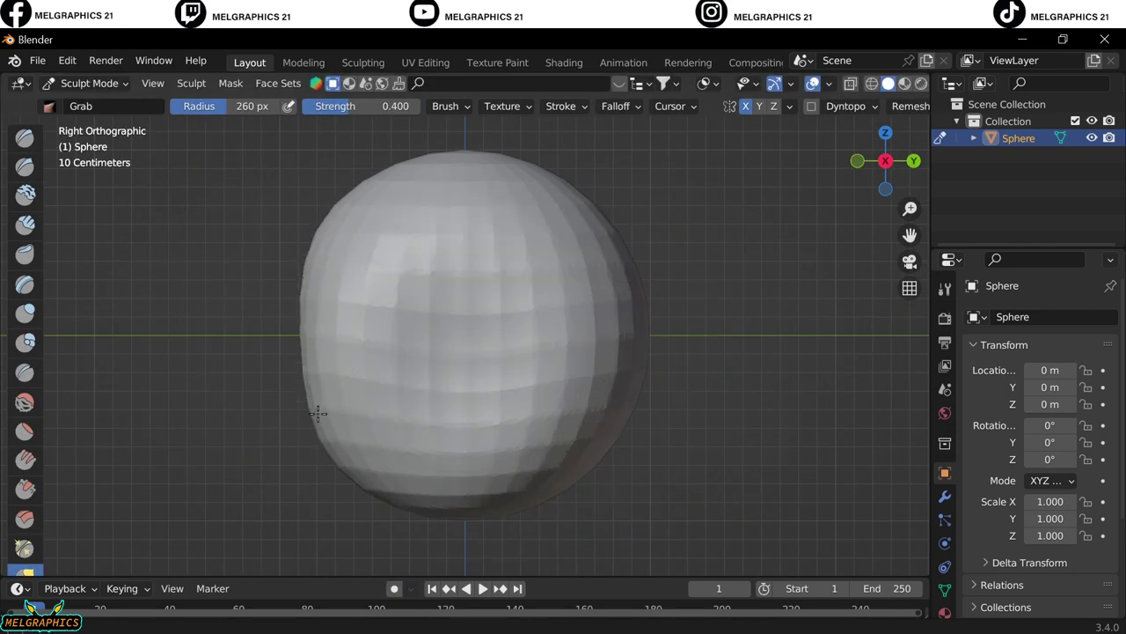
{"action": "mouse_move", "coordinate": [438, 419]}
{"action": "middle_mouse_down", "text": "alt"}
{"action": "mouse_move", "coordinate": [552, 423]}
{"action": "mouse_move", "coordinate": [616, 378]}
{"action": "mouse_move", "coordinate": [377, 124]}
{"action": "middle_mouse_up", "text": "alt"}
Set up Draw Sharp with lower strength and smaller radius, then carve two eye sockets
{"action": "left_click", "coordinate": [25, 166]}
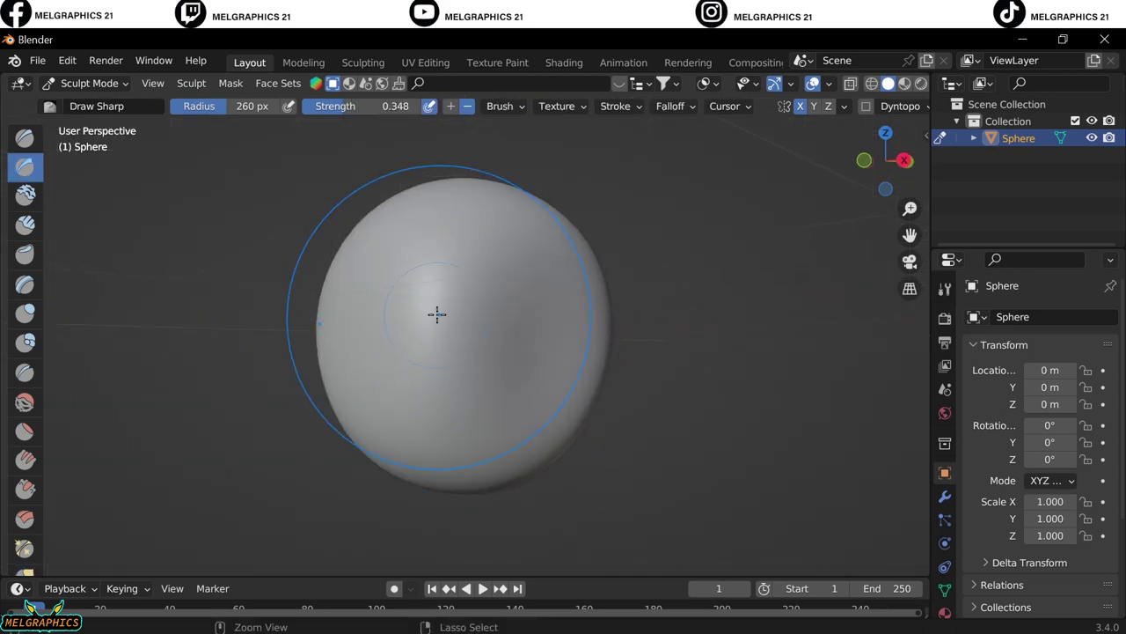
{"action": "middle_click_drag", "start_coordinate": [438, 314], "coordinate": [500, 369], "text": "alt"}
{"action": "scroll", "coordinate": [501, 370], "scroll_direction": "up", "scroll_amount": 3}
{"action": "left_click", "coordinate": [352, 106]}
{"action": "middle_click_drag", "start_coordinate": [746, 346], "coordinate": [790, 337], "text": "shift"}
{"action": "key", "text": "f"}
{"action": "left_click", "coordinate": [604, 249]}
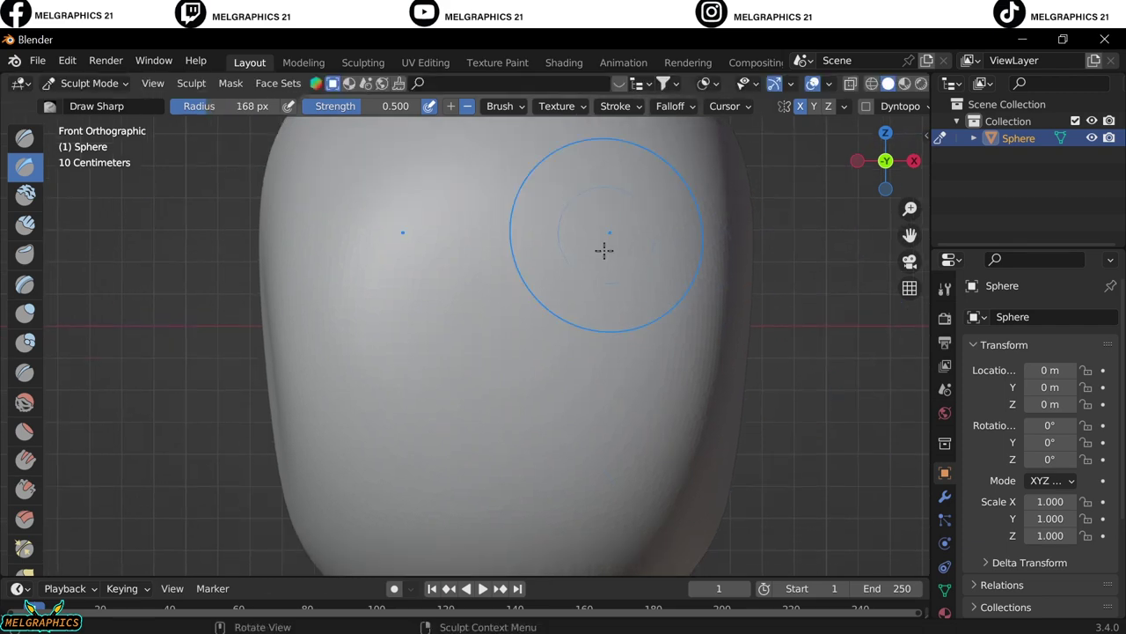
{"action": "left_click_drag", "start_coordinate": [396, 220], "coordinate": [396, 325]}
{"action": "mouse_move", "coordinate": [599, 220]}
{"action": "left_mouse_down"}
{"action": "mouse_move", "coordinate": [641, 229]}
{"action": "mouse_move", "coordinate": [576, 280]}
{"action": "left_mouse_up"}
Carve a mouth groove below the eyes and slant it into a smile
{"action": "scroll", "coordinate": [577, 280], "scroll_direction": "down", "scroll_amount": 1}
{"action": "middle_click_drag", "start_coordinate": [669, 291], "coordinate": [893, 230], "text": "shift"}
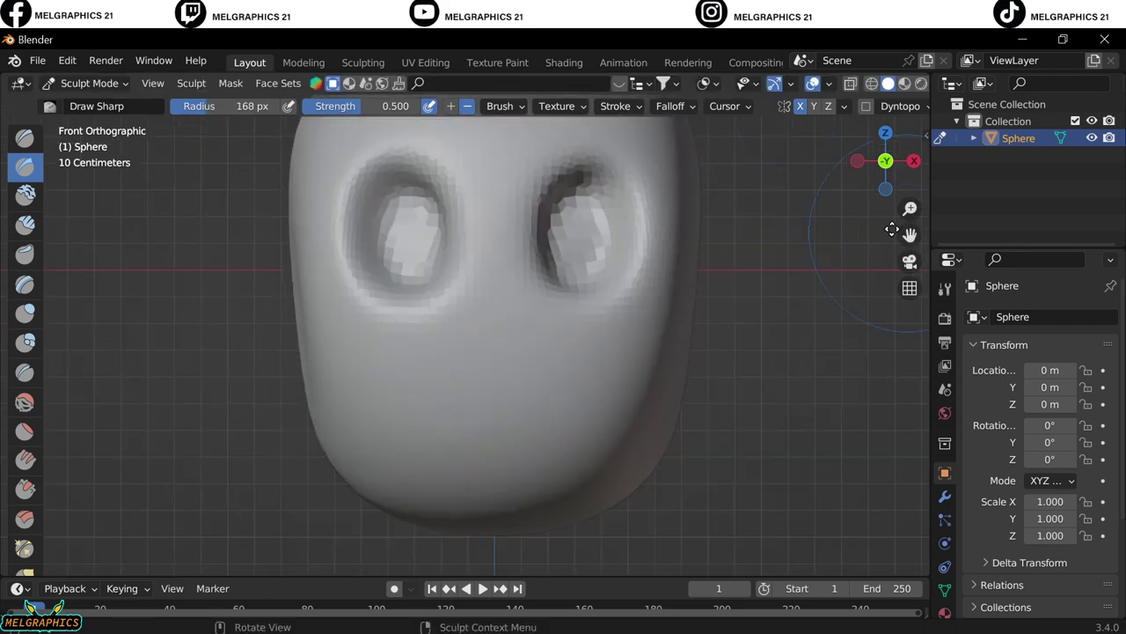
{"action": "scroll", "coordinate": [454, 478], "scroll_direction": "up", "scroll_amount": 2}
{"action": "left_click_drag", "start_coordinate": [391, 440], "coordinate": [589, 444]}
{"action": "scroll", "coordinate": [489, 429], "scroll_direction": "down", "scroll_amount": 3}
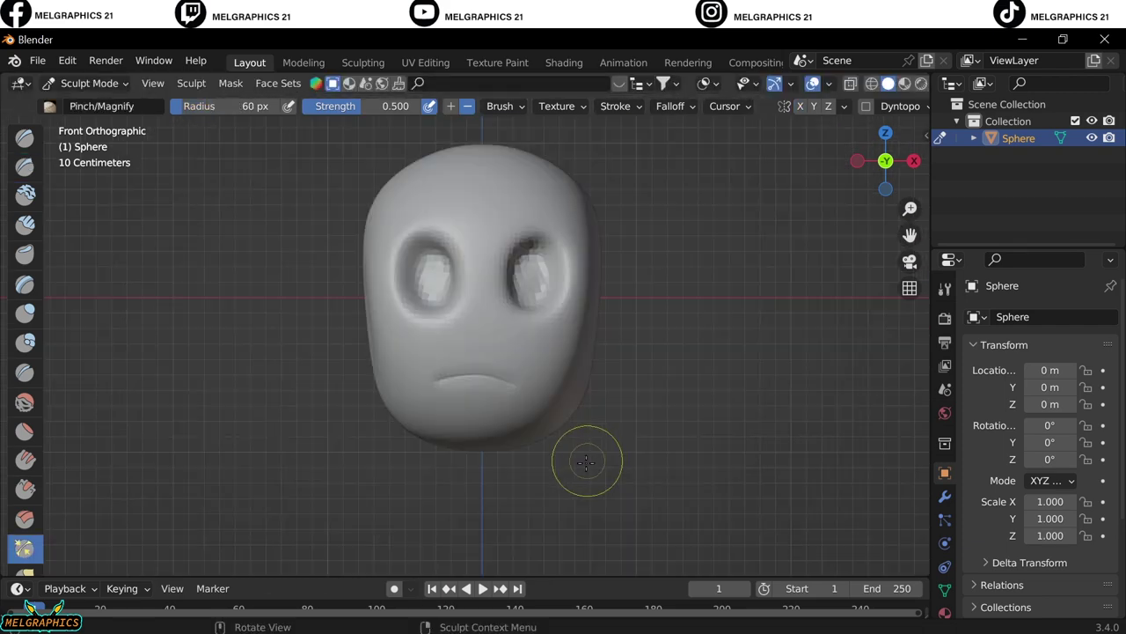
{"action": "scroll", "coordinate": [586, 460], "scroll_direction": "up", "scroll_amount": 3}
{"action": "left_click_drag", "start_coordinate": [451, 475], "coordinate": [572, 423]}
{"action": "scroll", "coordinate": [571, 440], "scroll_direction": "down", "scroll_amount": 3}
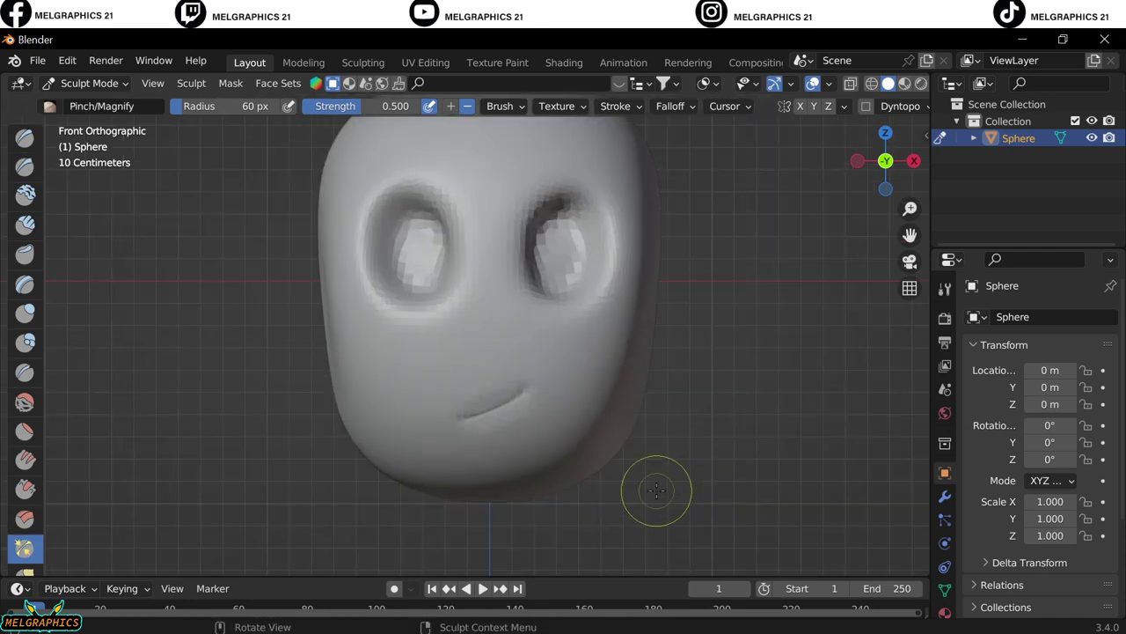
Build up a nose above the mouth, checking it from side and front views
{"action": "key", "text": "KP_3"}
{"action": "key", "text": "g"}
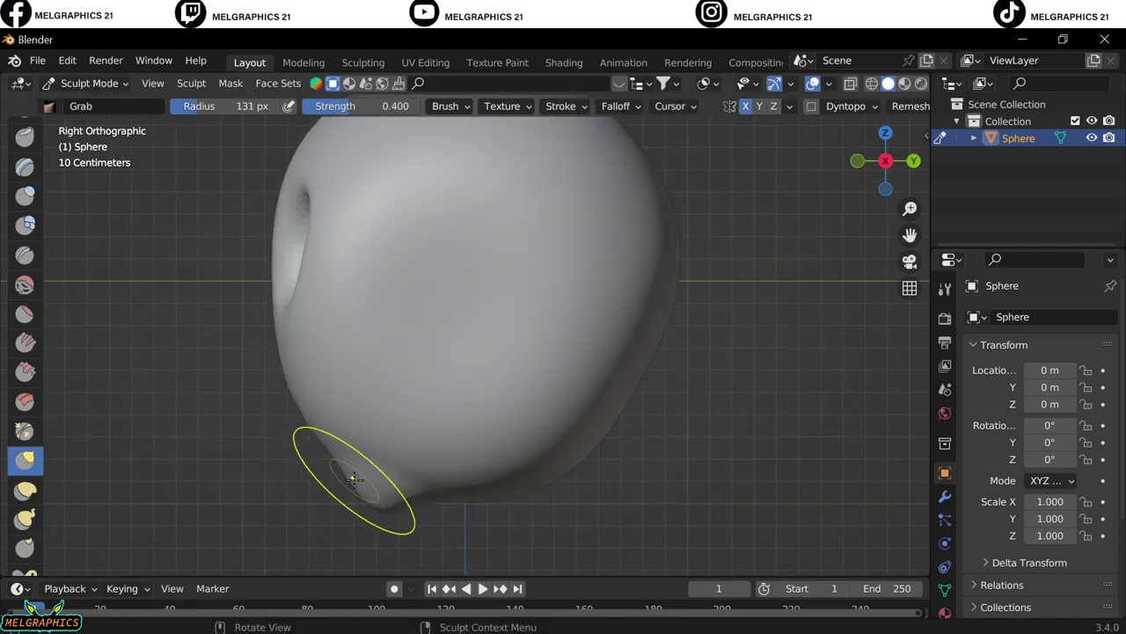
{"action": "key", "text": "KP_1"}
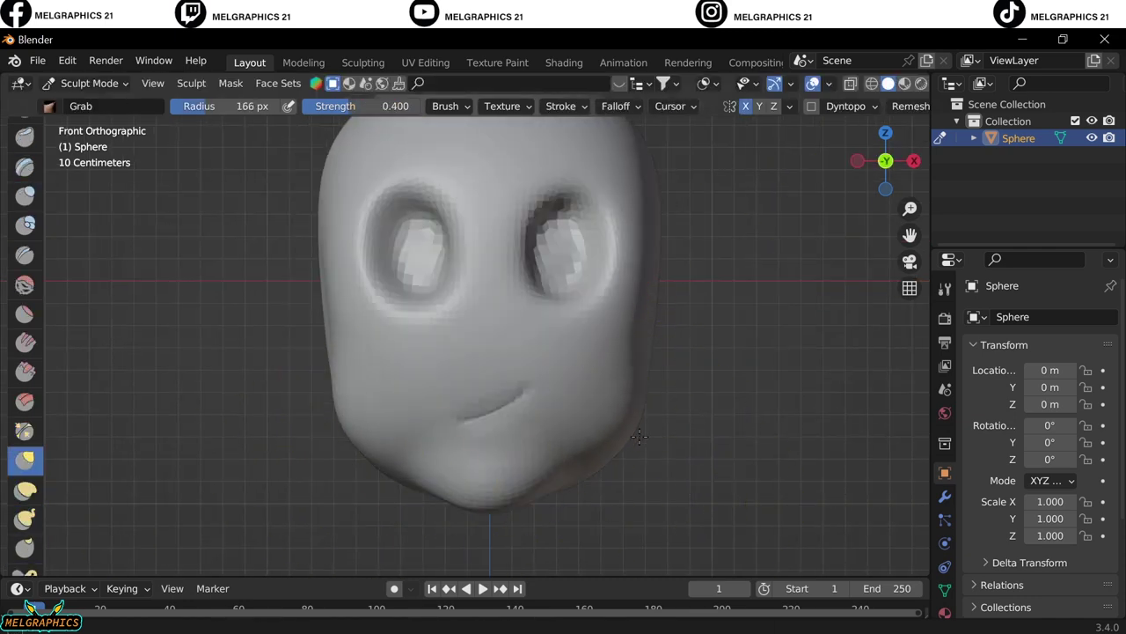
{"action": "scroll", "coordinate": [567, 473], "scroll_direction": "up", "scroll_amount": 2}
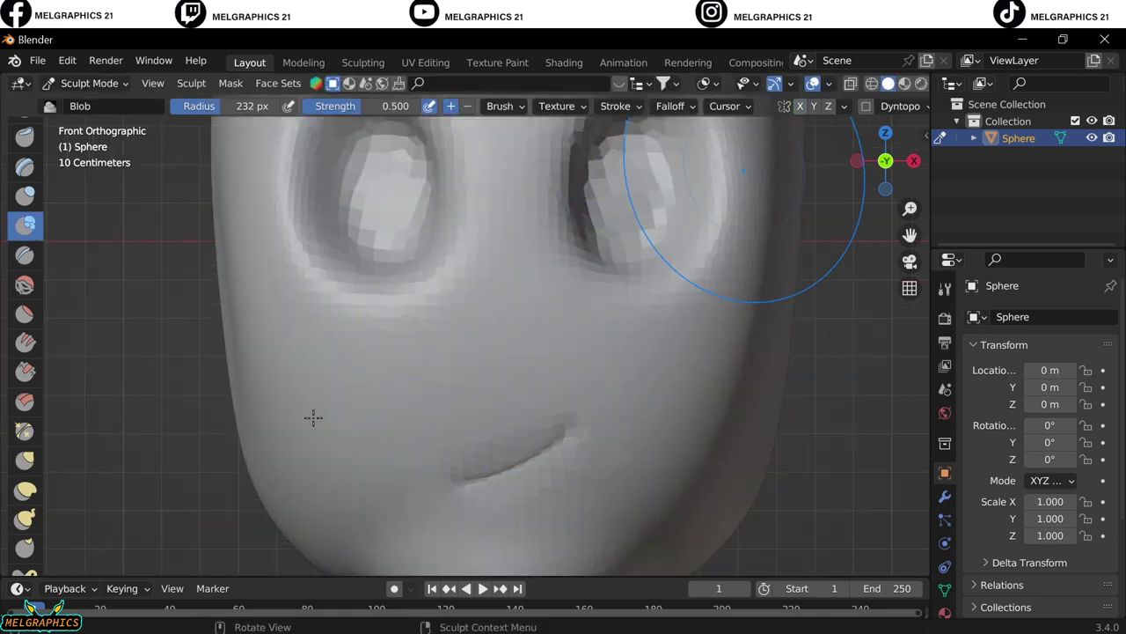
{"action": "middle_click_drag", "start_coordinate": [483, 346], "coordinate": [523, 385]}
{"action": "key", "text": "KP_1"}
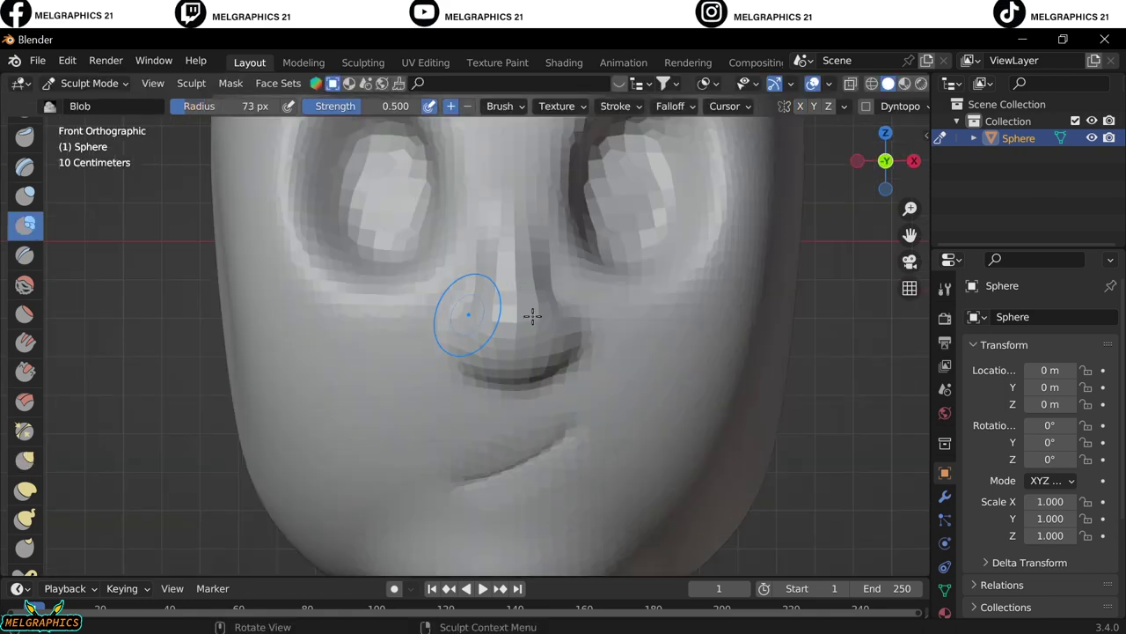
{"action": "left_click_drag", "start_coordinate": [528, 314], "coordinate": [562, 338]}
Round the nostril area with the Inflate/Deflate brush, then return to Object Mode
{"action": "middle_click_drag", "start_coordinate": [641, 396], "coordinate": [553, 226]}
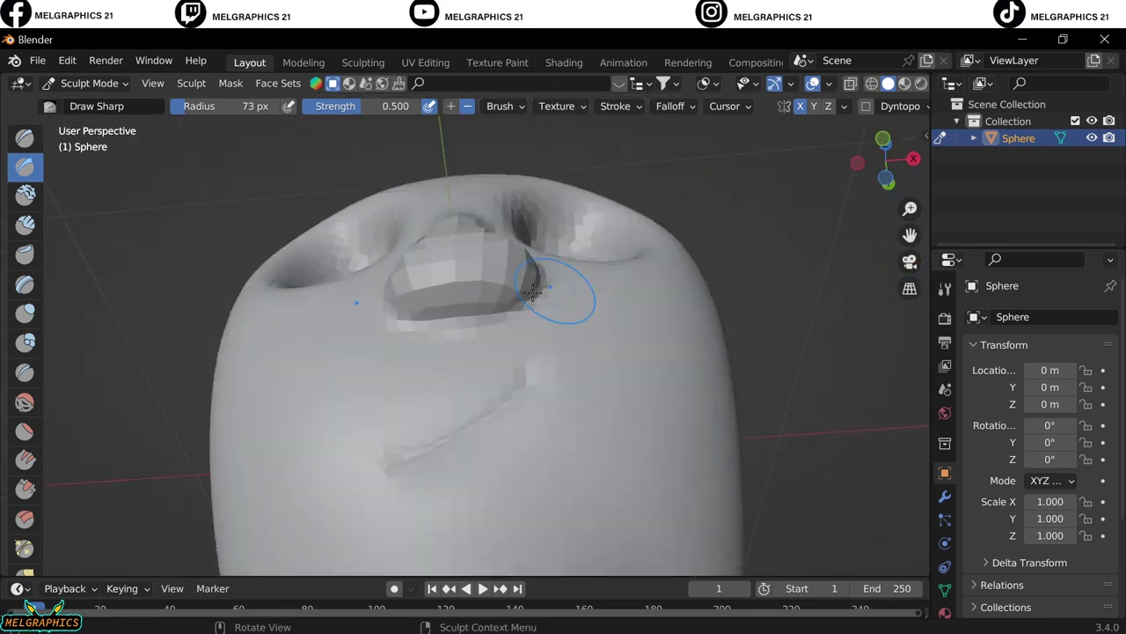
{"action": "scroll", "coordinate": [544, 234], "scroll_direction": "up", "scroll_amount": 5}
{"action": "key", "text": "KP_1"}
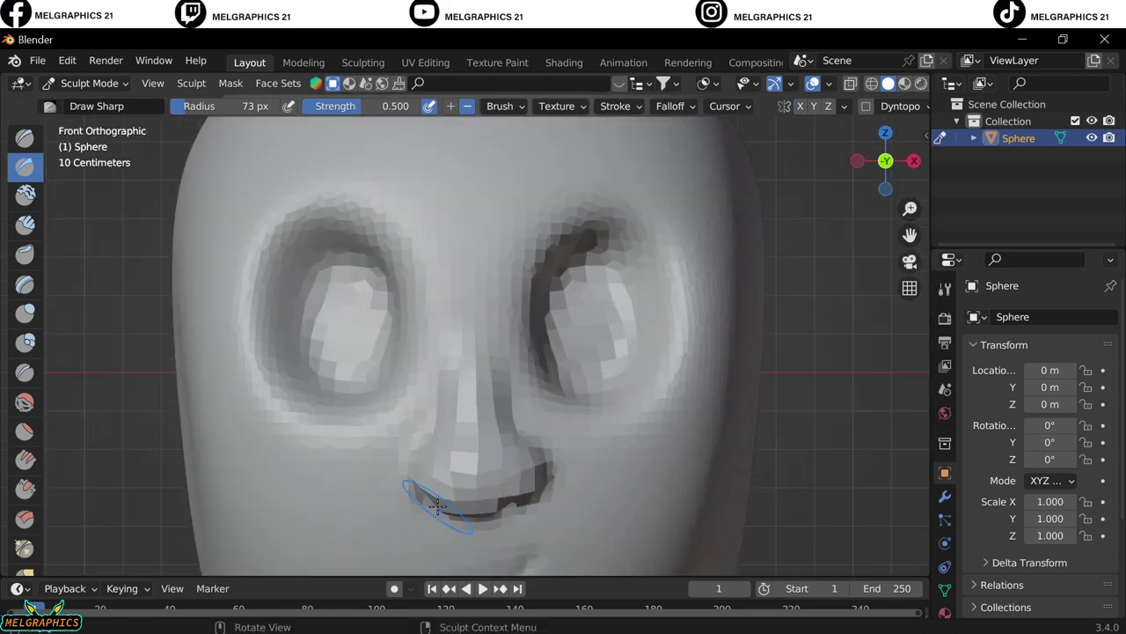
{"action": "middle_click_drag", "start_coordinate": [438, 505], "coordinate": [563, 326]}
{"action": "scroll", "coordinate": [571, 319], "scroll_direction": "up", "scroll_amount": 4}
{"action": "key", "text": "KP_1"}
{"action": "left_click", "coordinate": [25, 313]}
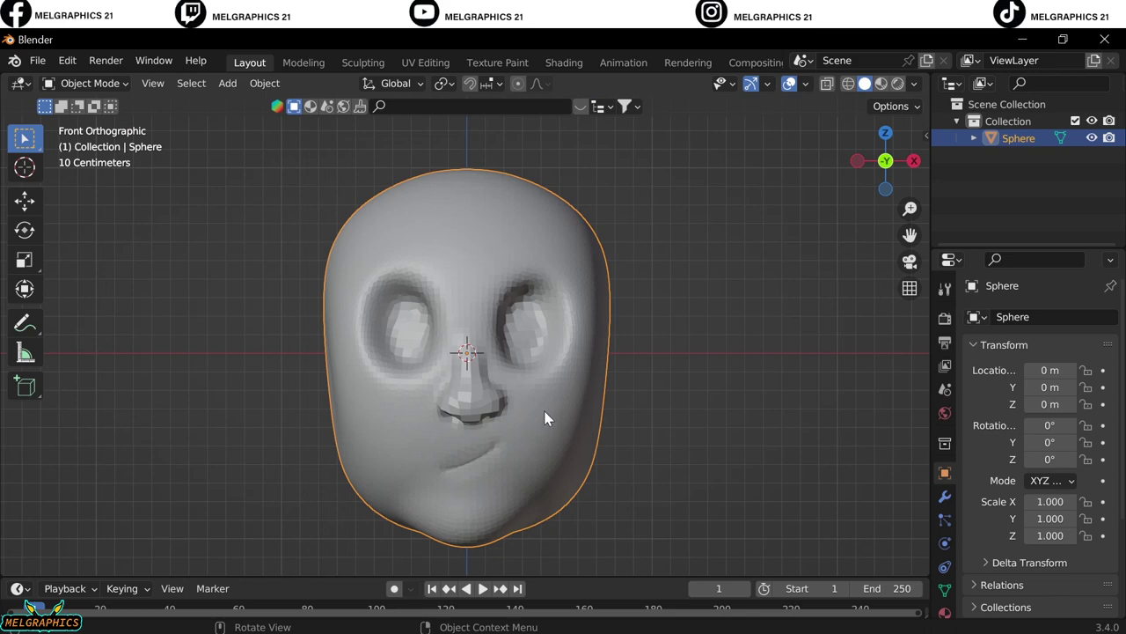
{"action": "right_click", "coordinate": [546, 415]}
{"action": "left_click", "coordinate": [546, 423]}
Shade the head smooth and go back to Sculpt Mode
{"action": "middle_click_drag", "start_coordinate": [556, 432], "coordinate": [712, 479]}
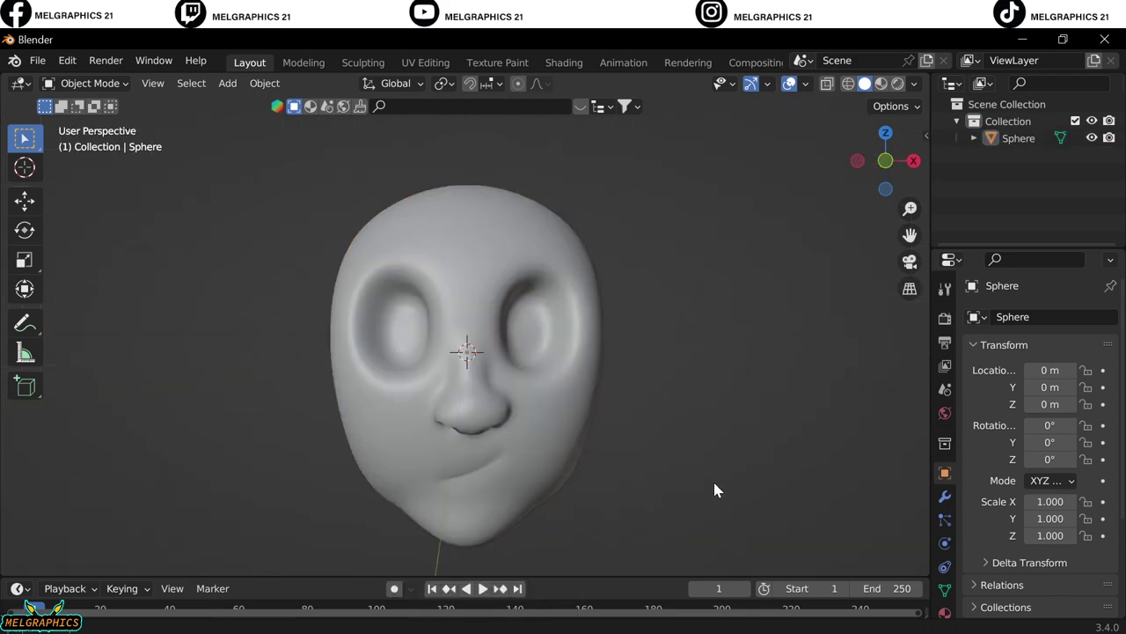
{"action": "scroll", "coordinate": [713, 479], "scroll_direction": "up", "scroll_amount": 3}
{"action": "left_click", "coordinate": [89, 83]}
{"action": "left_click", "coordinate": [94, 140]}
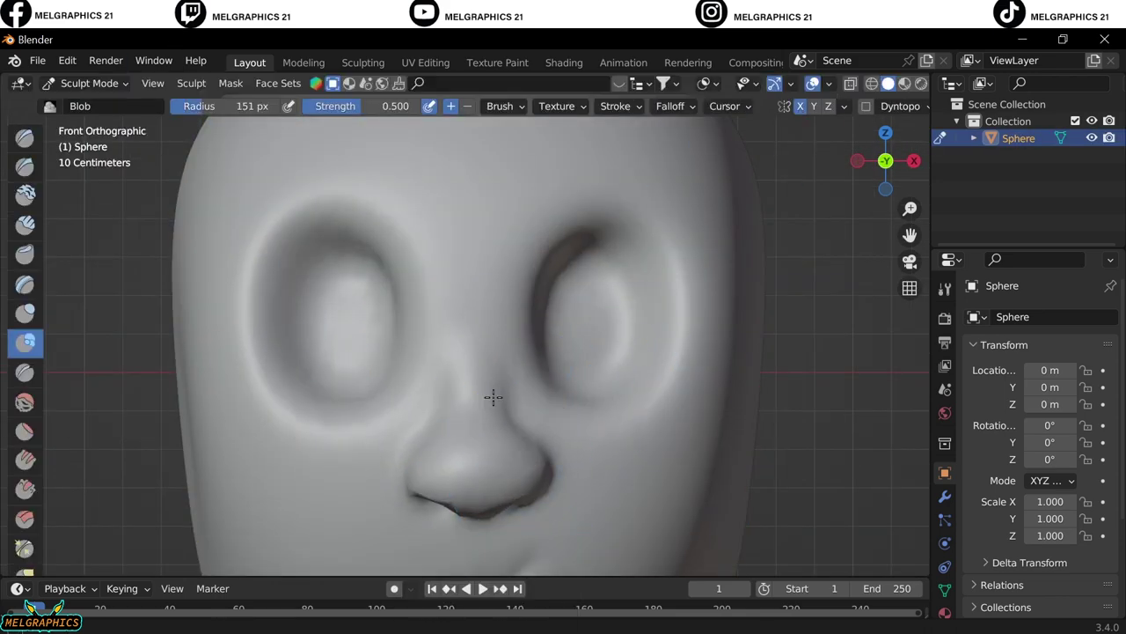
Smooth and widen the nose bridge using a smaller brush radius
{"action": "left_click_drag", "start_coordinate": [484, 351], "coordinate": [477, 440]}
{"action": "middle_click_drag", "start_coordinate": [478, 440], "coordinate": [387, 369]}
{"action": "key", "text": "KP_1"}
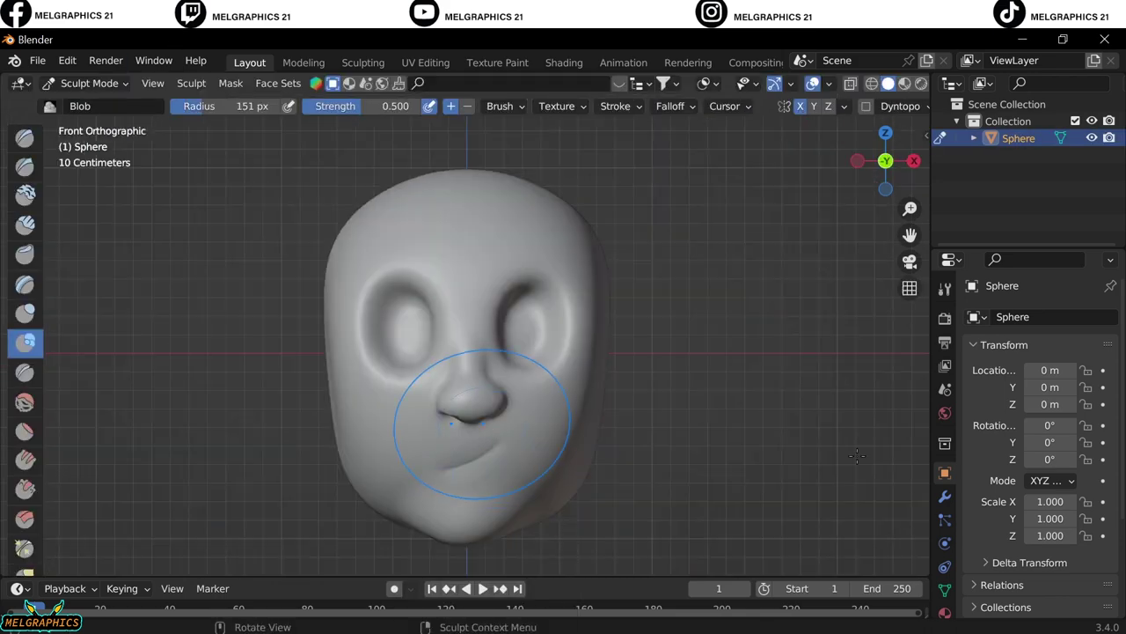
{"action": "left_click", "coordinate": [420, 515]}
{"action": "middle_click_drag", "start_coordinate": [420, 515], "coordinate": [117, 199]}
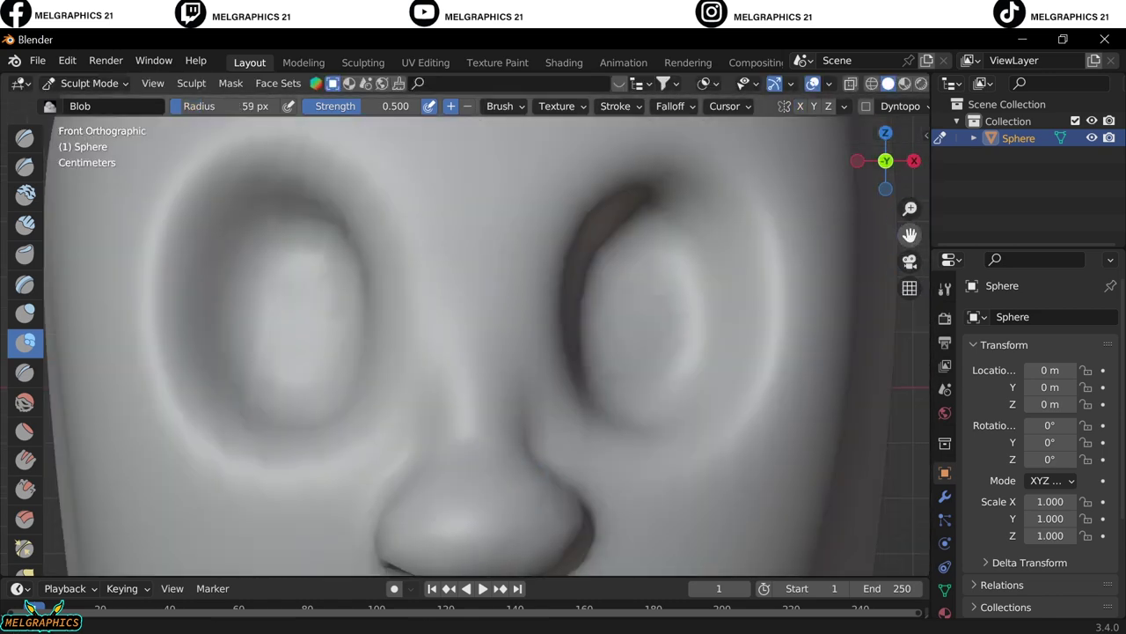
{"action": "key", "text": "KP_1"}
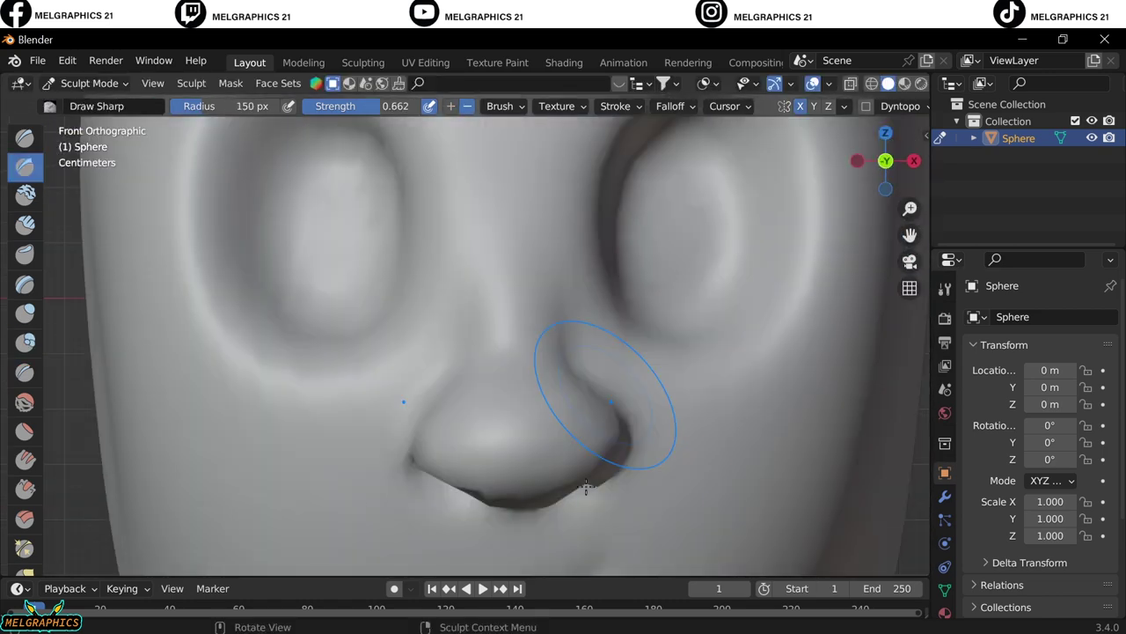
{"action": "scroll", "coordinate": [575, 503], "scroll_direction": "down", "scroll_amount": 2}
{"action": "scroll", "coordinate": [566, 478], "scroll_direction": "down", "scroll_amount": 2}
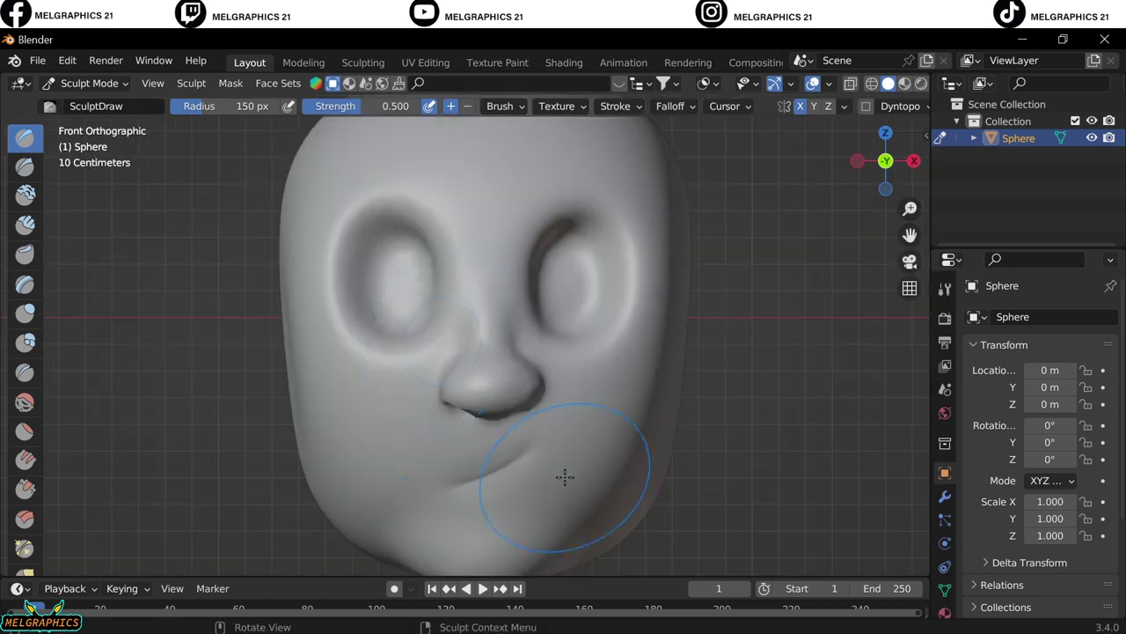
Define the nostrils with the Flatten/Contrast and Draw Sharp brushes
{"action": "key", "text": "shift+t"}
{"action": "scroll", "coordinate": [452, 334], "scroll_direction": "up", "scroll_amount": 4}
{"action": "middle_click_drag", "start_coordinate": [453, 334], "coordinate": [643, 457]}
{"action": "key", "text": "KP_1"}
{"action": "scroll", "coordinate": [472, 355], "scroll_direction": "up", "scroll_amount": 3}
{"action": "key", "text": "shift+x"}
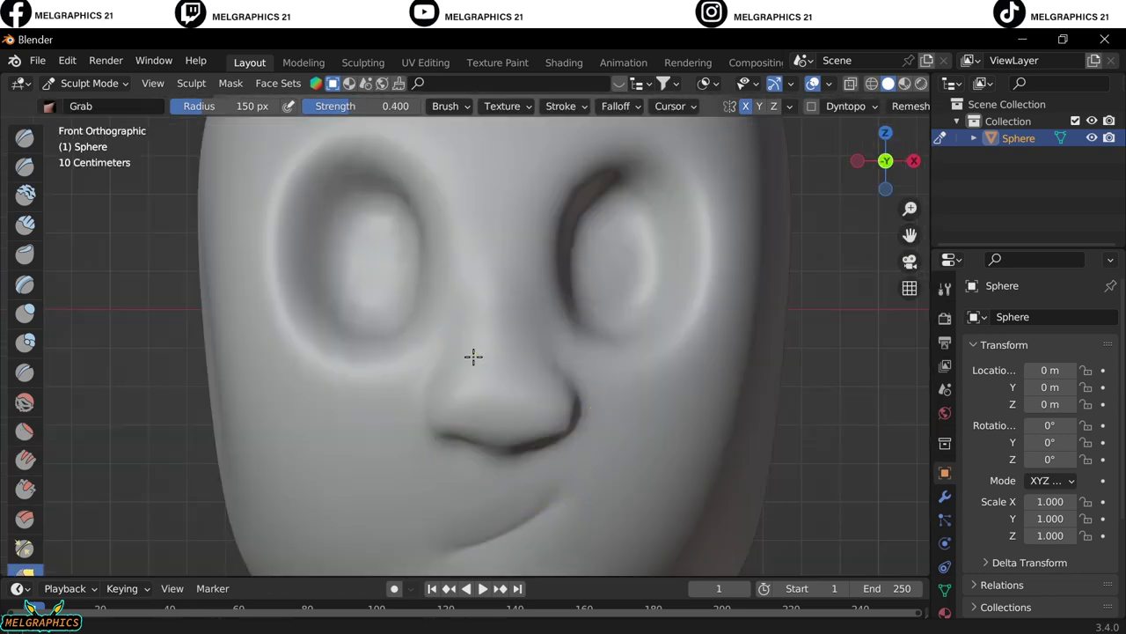
{"action": "mouse_move", "coordinate": [472, 355]}
{"action": "middle_mouse_down"}
{"action": "mouse_move", "coordinate": [472, 329]}
{"action": "mouse_move", "coordinate": [373, 384]}
{"action": "middle_mouse_up"}
{"action": "key", "text": "KP_1"}
{"action": "scroll", "coordinate": [553, 448], "scroll_direction": "down", "scroll_amount": 2}
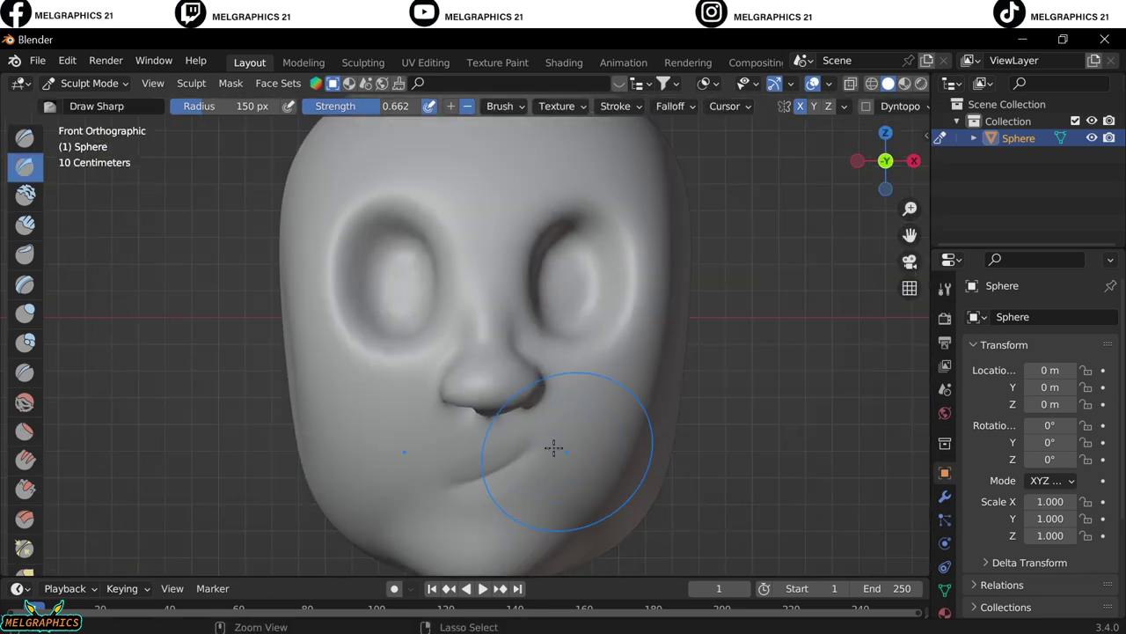
Reshape the cheek around the smile with Grab and Snake Hook, then leave Sculpt Mode
{"action": "key", "text": "ctrl+Tab"}
{"action": "key", "text": "ctrl+Tab"}
{"action": "middle_click_drag", "start_coordinate": [486, 315], "coordinate": [478, 402]}
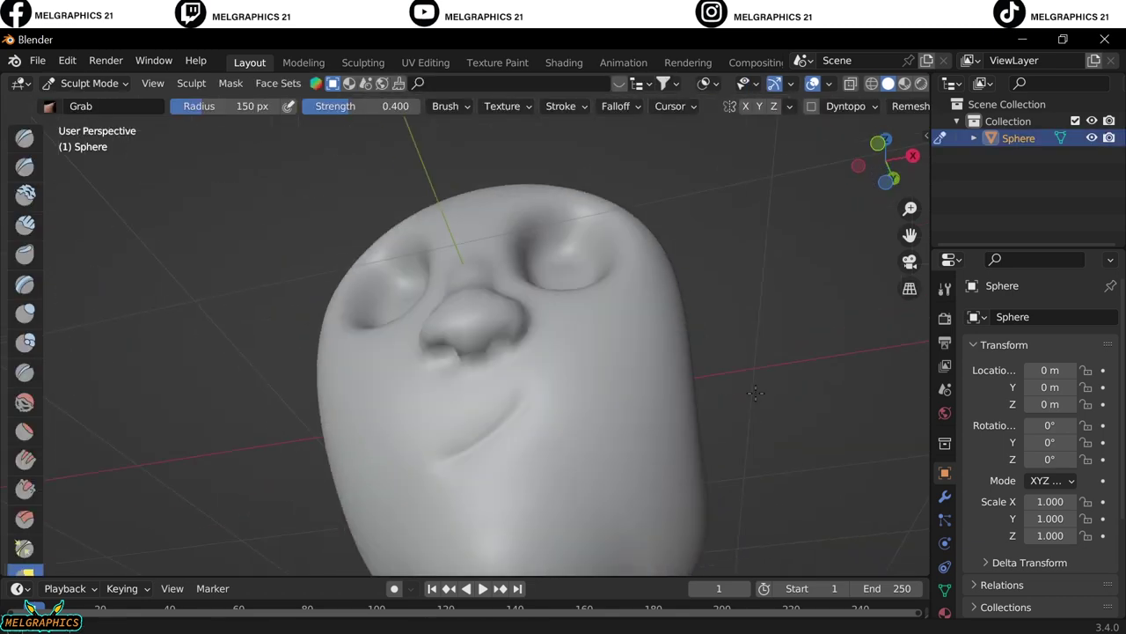
{"action": "key", "text": "KP_1"}
{"action": "scroll", "coordinate": [478, 402], "scroll_direction": "up", "scroll_amount": 4}
{"action": "key", "text": "k"}
{"action": "scroll", "coordinate": [535, 501], "scroll_direction": "down", "scroll_amount": 4}
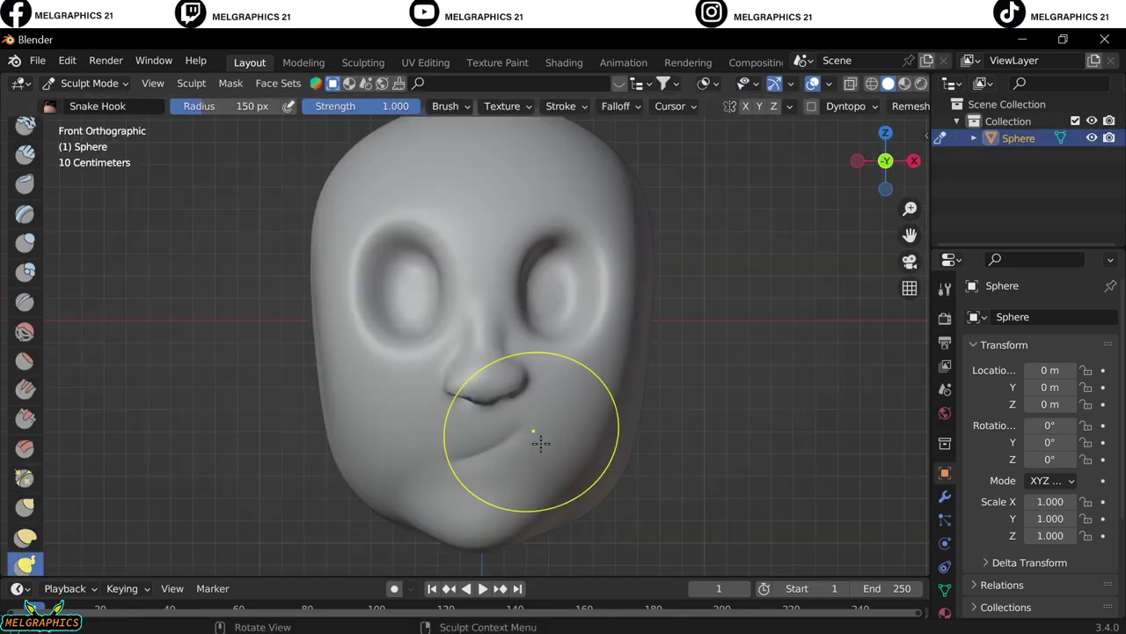
{"action": "key", "text": "ctrl+Tab"}
Add a UV sphere, scale it to eye size and place it in the right eye socket
{"action": "key", "text": "shift+a"}
{"action": "left_click", "coordinate": [843, 349]}
{"action": "key", "text": "s"}
{"action": "left_click", "coordinate": [543, 368]}
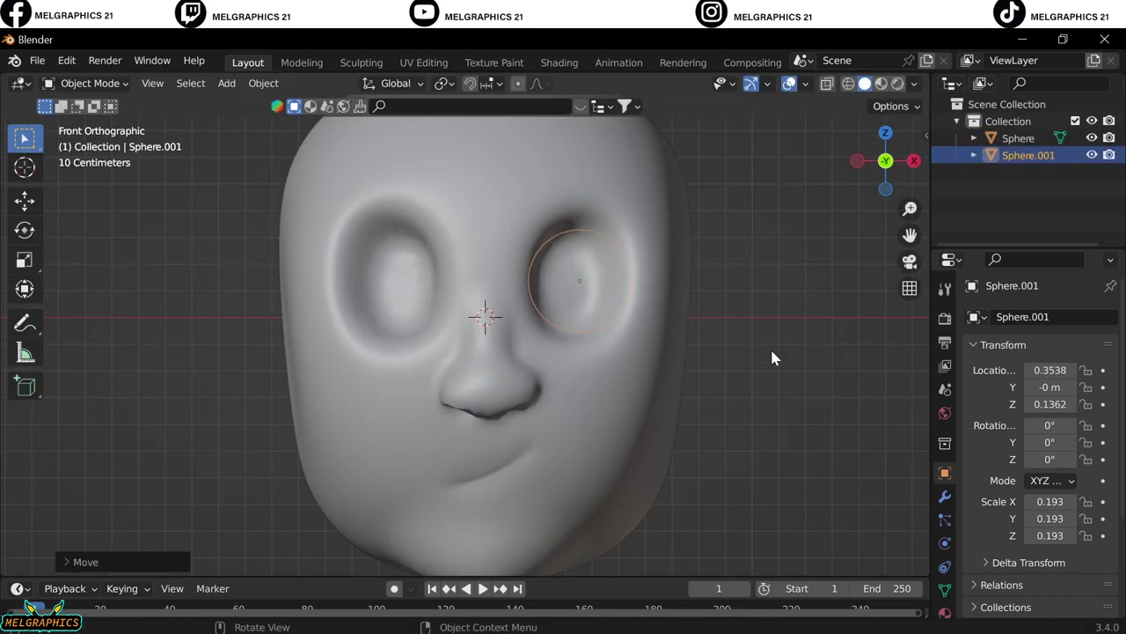
{"action": "key", "text": "n"}
{"action": "left_click", "coordinate": [631, 443]}
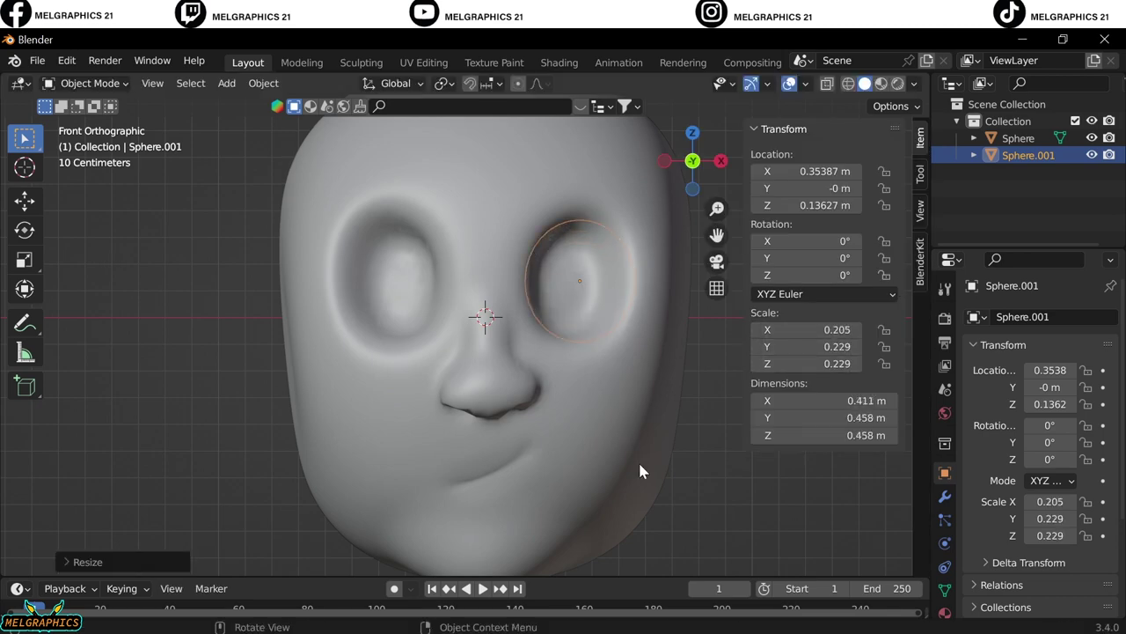
{"action": "key", "text": "KP_3"}
{"action": "key", "text": "g"}
{"action": "key", "text": "y"}
{"action": "left_click", "coordinate": [478, 473]}
{"action": "key", "text": "KP_1"}
In Edit Mode, delete the eyelid sphere's bottom half to leave a half dome
{"action": "left_click", "coordinate": [89, 82]}
{"action": "left_click", "coordinate": [97, 122]}
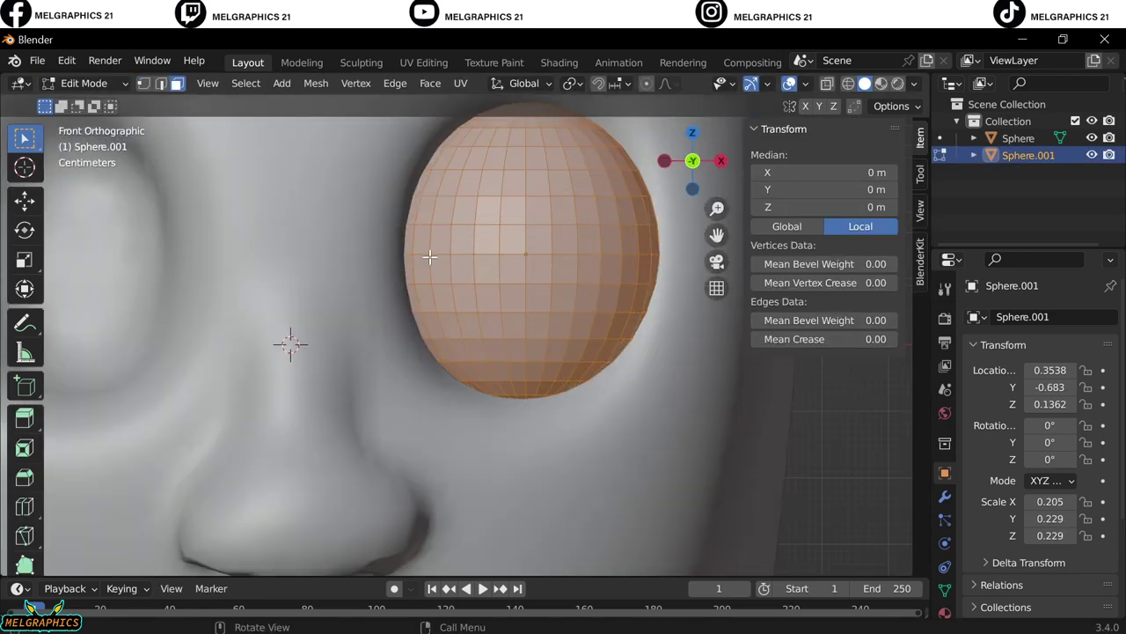
{"action": "left_click_drag", "start_coordinate": [379, 255], "coordinate": [706, 435]}
{"action": "key", "text": "x"}
{"action": "left_click", "coordinate": [707, 435]}
{"action": "left_click", "coordinate": [90, 83]}
{"action": "left_click", "coordinate": [94, 102]}
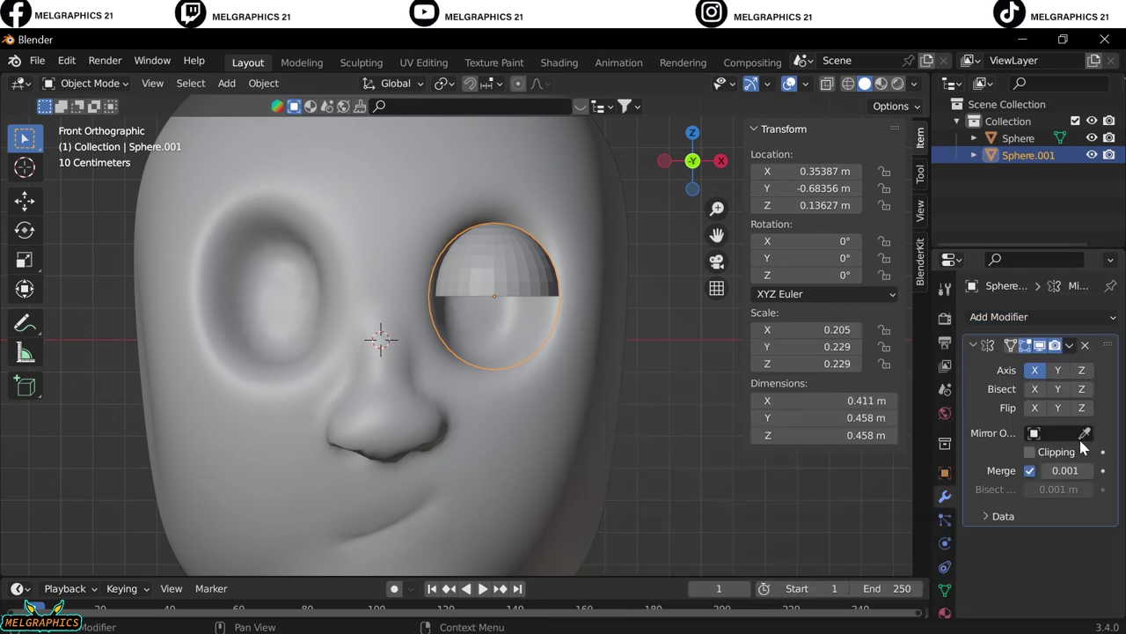
{"action": "left_click", "coordinate": [988, 364]}
Add a small, rounded UV sphere eyeball and position it under the eyelid
{"action": "key", "text": "shift+a"}
{"action": "left_click", "coordinate": [711, 357]}
{"action": "key", "text": "s"}
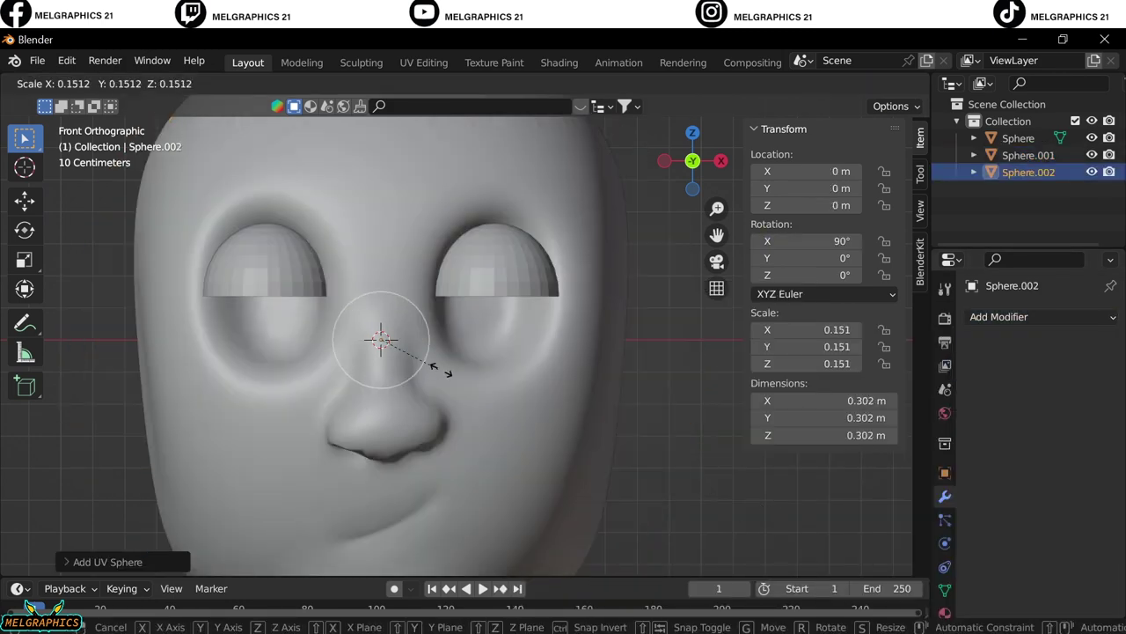
{"action": "left_click", "coordinate": [562, 323]}
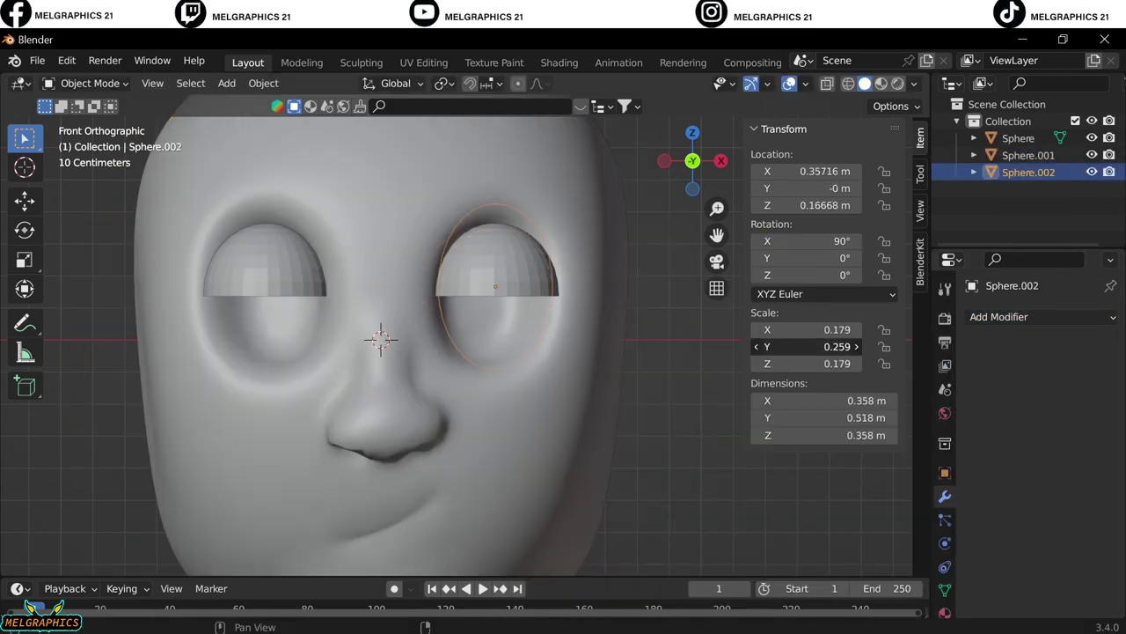
{"action": "left_click_drag", "start_coordinate": [838, 346], "coordinate": [801, 346]}
{"action": "key", "text": "g"}
{"action": "left_click", "coordinate": [595, 378]}
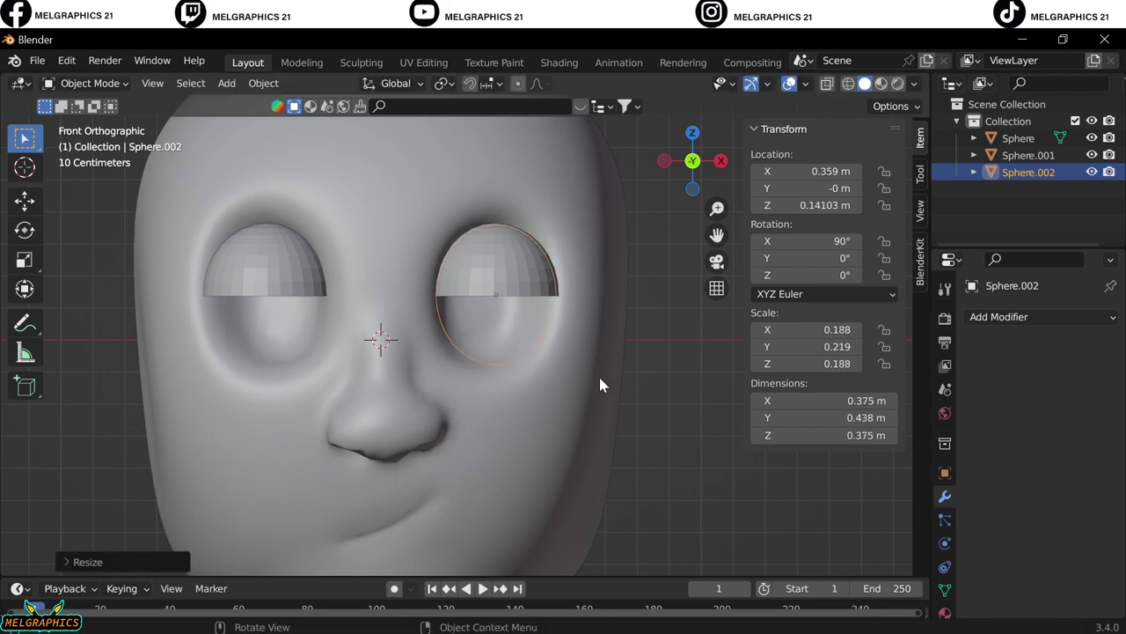
{"action": "key", "text": "KP_3"}
{"action": "key", "text": "g"}
{"action": "key", "text": "y"}
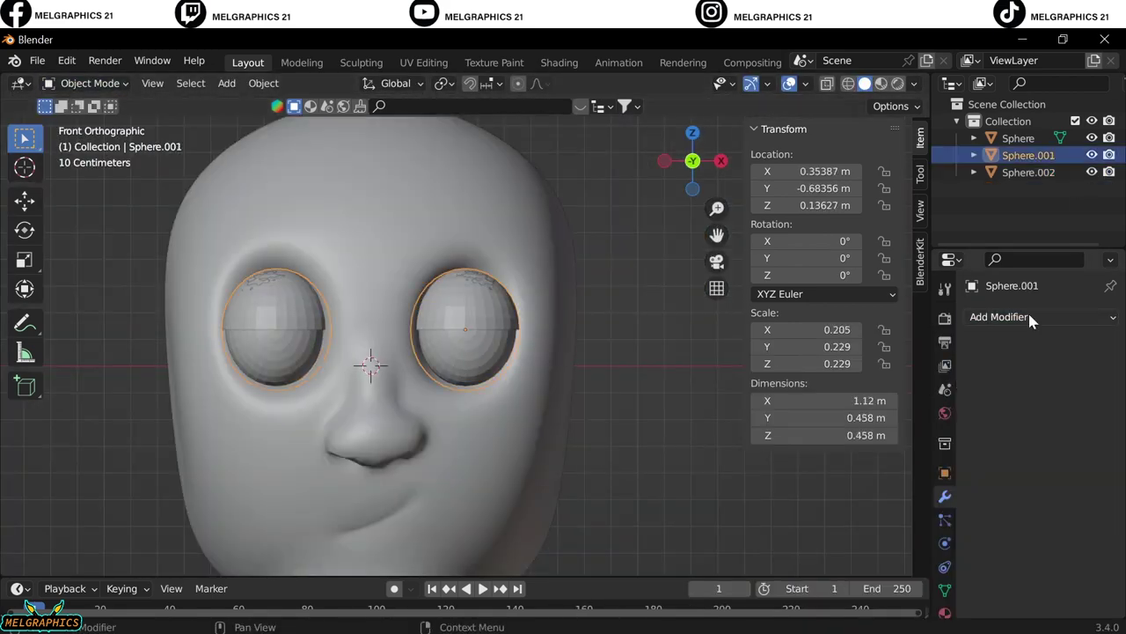
Thicken the eyelid with a Solidify modifier and add a fresh UV sphere
{"action": "left_click", "coordinate": [1029, 319]}
{"action": "left_click", "coordinate": [748, 581]}
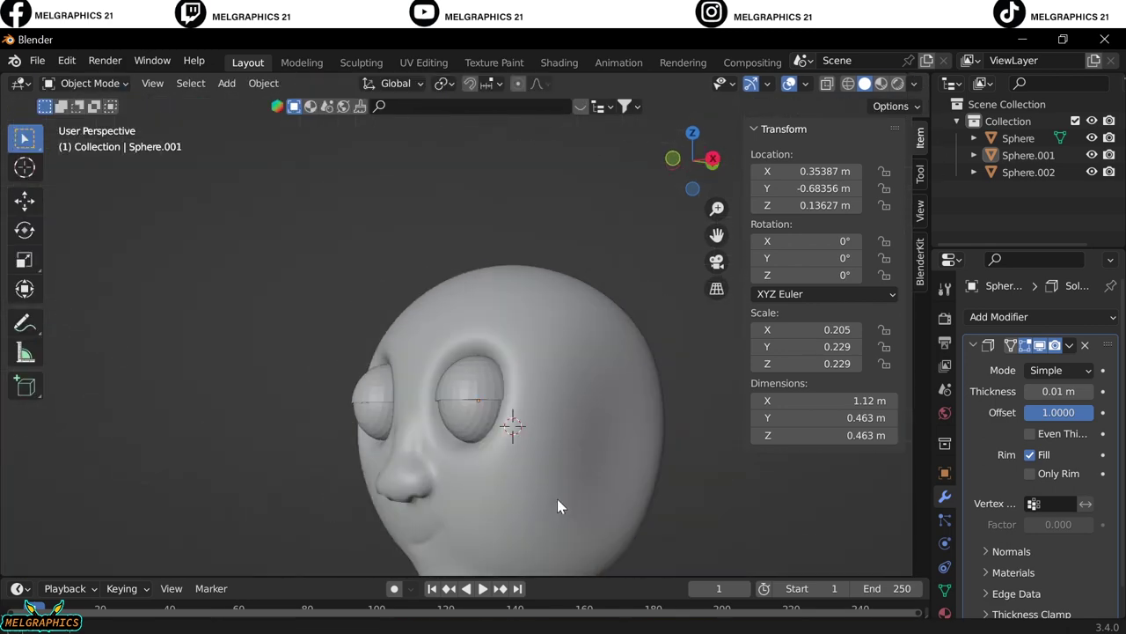
{"action": "key", "text": "KP_1"}
{"action": "key", "text": "shift+a"}
{"action": "left_click", "coordinate": [596, 348]}
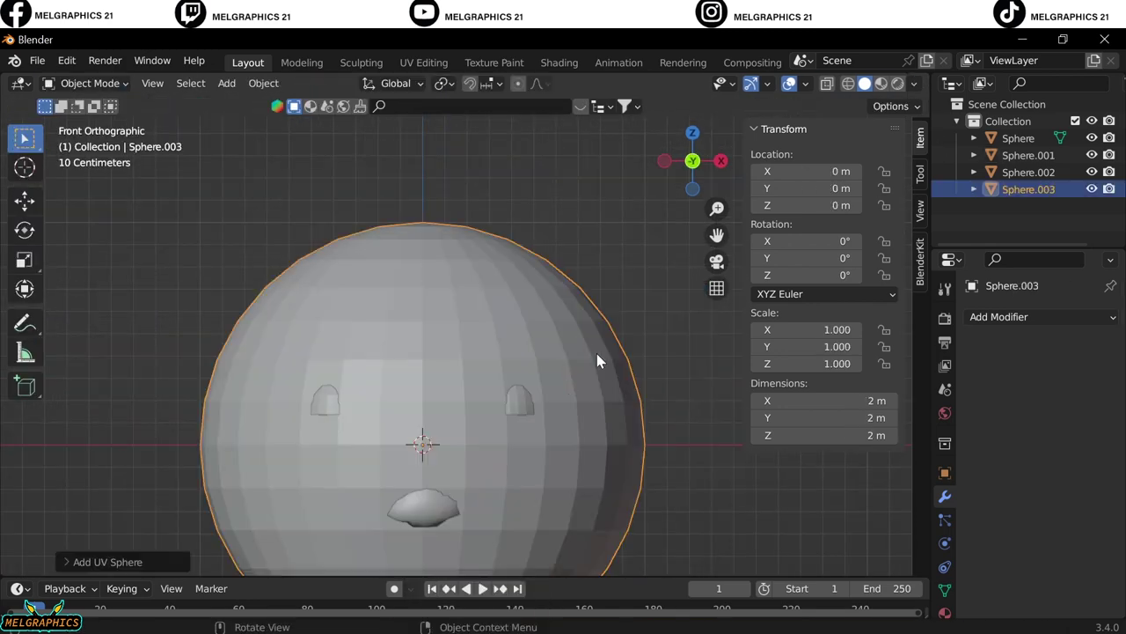
In wireframe view, sculpt the new sphere into a scalp cap using Grab and Line Project
{"action": "left_click", "coordinate": [847, 83]}
{"action": "left_click", "coordinate": [88, 82]}
{"action": "left_click", "coordinate": [88, 141]}
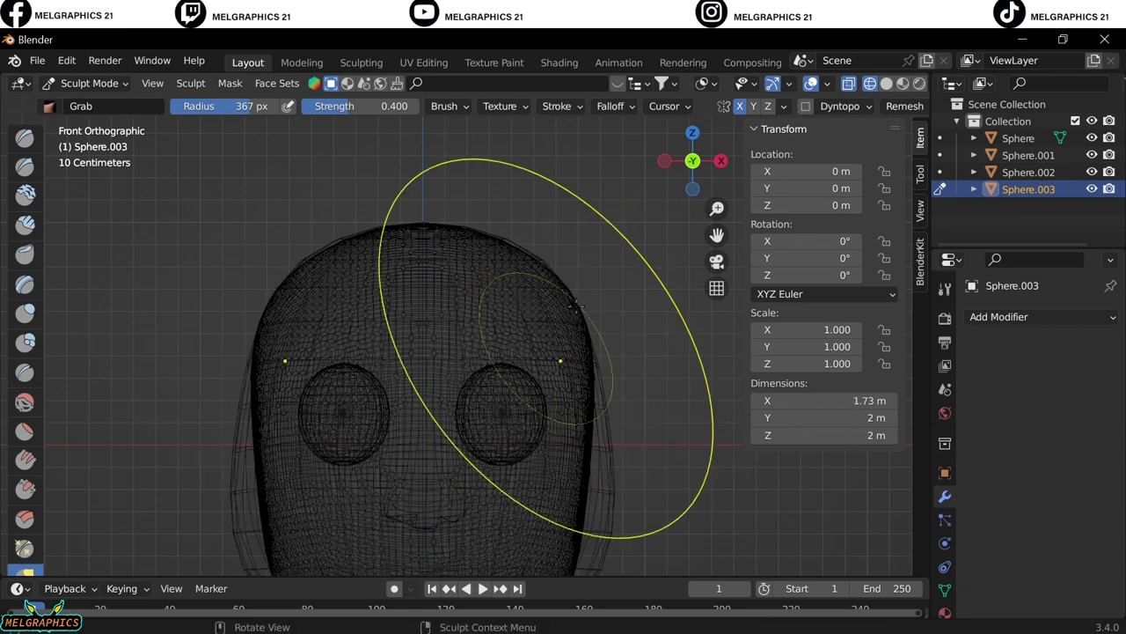
{"action": "middle_click_drag", "start_coordinate": [574, 306], "coordinate": [695, 317]}
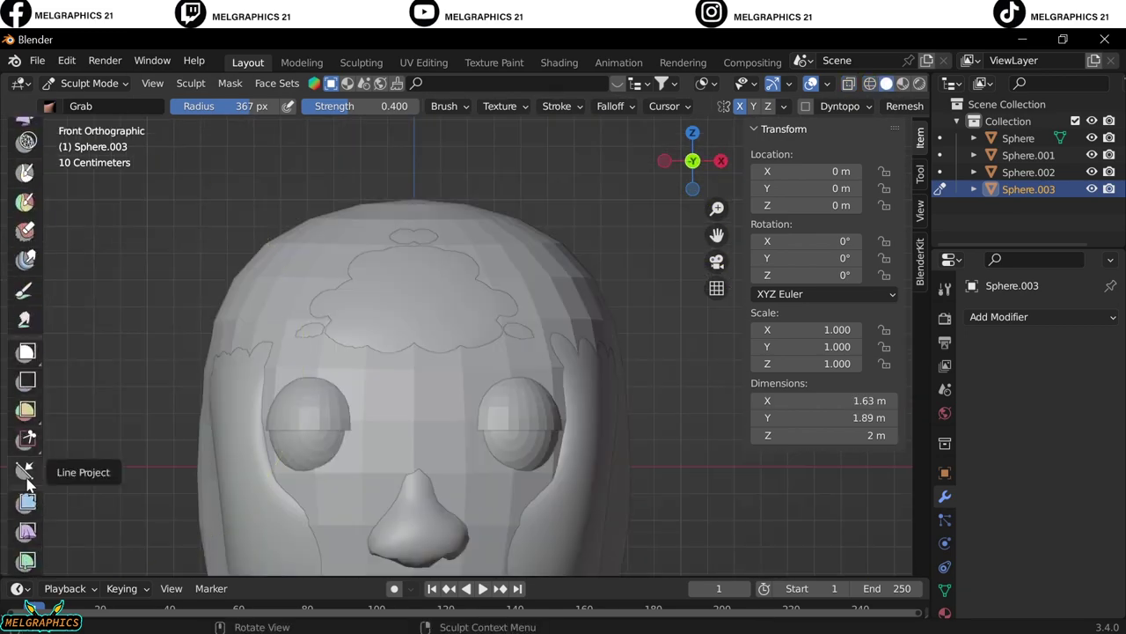
{"action": "left_click", "coordinate": [24, 472]}
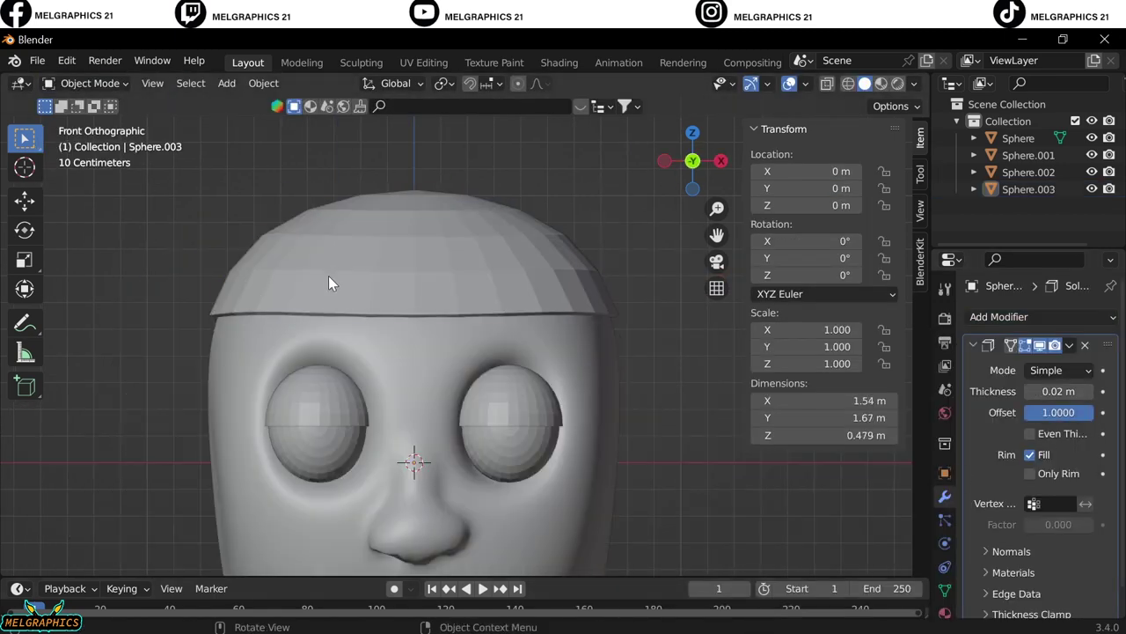
Move the cap down along the Z axis
{"action": "key", "text": "g"}
{"action": "key", "text": "z"}
{"action": "left_click", "coordinate": [329, 278]}
{"action": "left_click", "coordinate": [88, 83]}
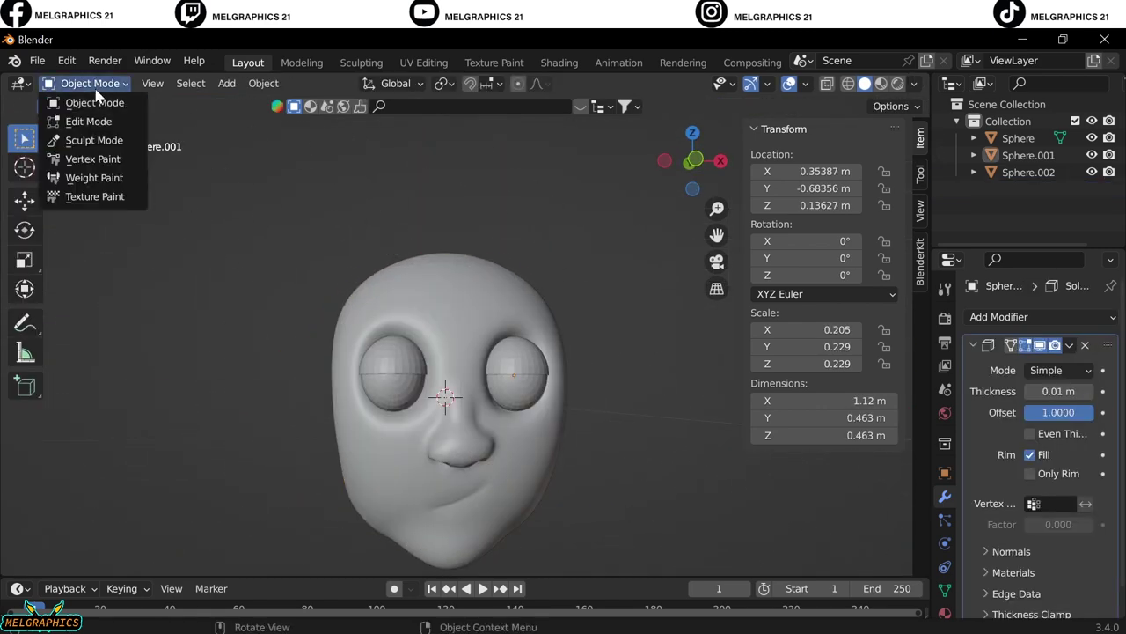
Add a UV sphere beside the head and pull it with Grab into a tall ear shape
{"action": "key", "text": "shift+a"}
{"action": "left_click", "coordinate": [684, 342]}
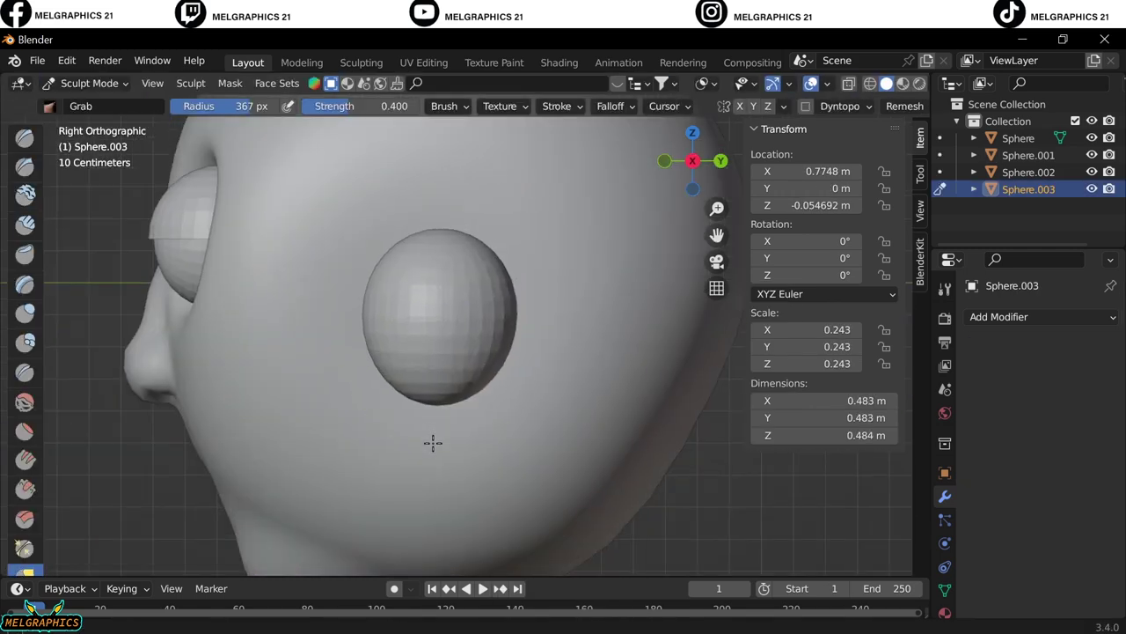
{"action": "left_click_drag", "start_coordinate": [498, 397], "coordinate": [402, 472]}
{"action": "middle_click_drag", "start_coordinate": [727, 276], "coordinate": [523, 324], "text": "shift"}
{"action": "left_click_drag", "start_coordinate": [487, 344], "coordinate": [487, 328]}
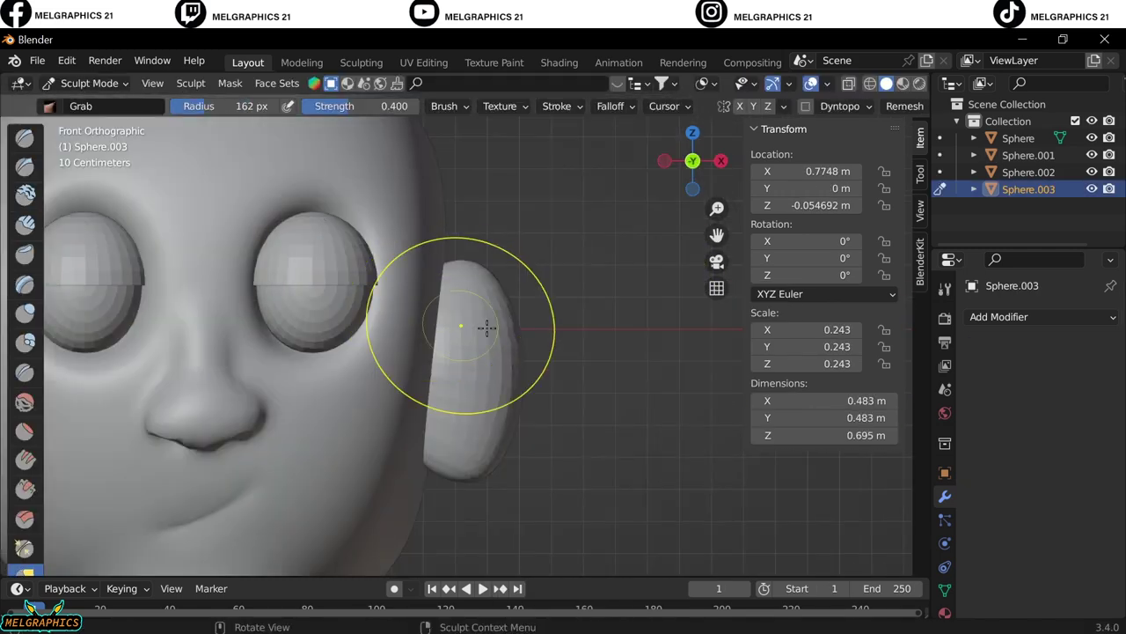
{"action": "key", "text": "KP_3"}
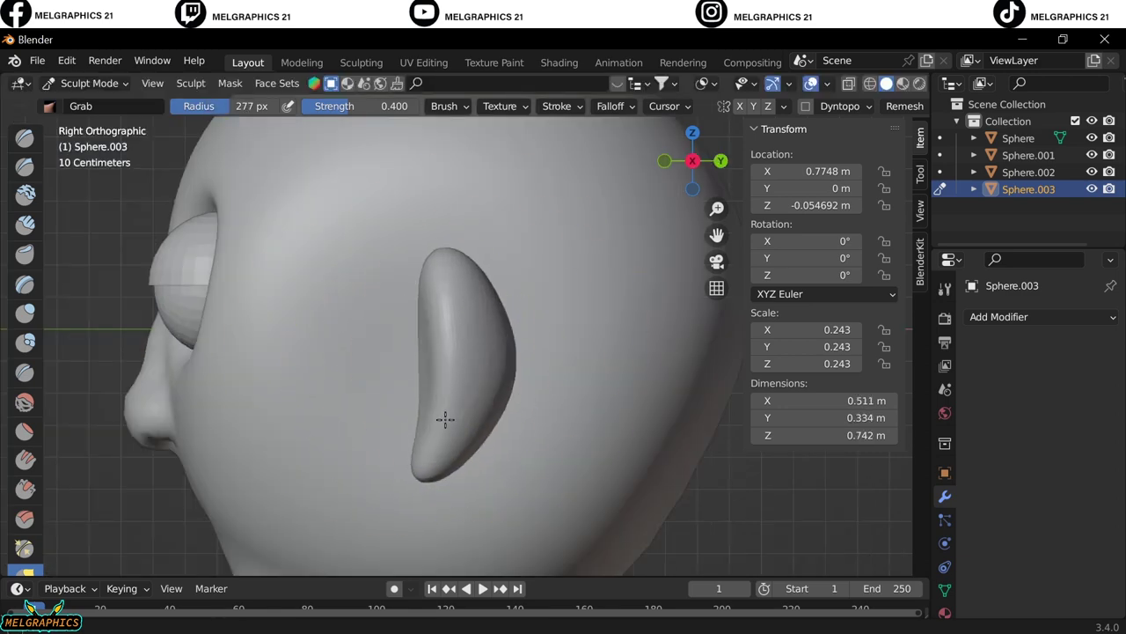
{"action": "key", "text": "KP_1"}
Carve the ear's inner curve with Draw Sharp at a smaller radius, checking it from the side
{"action": "left_click", "coordinate": [24, 166]}
{"action": "key", "text": "f"}
{"action": "left_click", "coordinate": [434, 370]}
{"action": "key", "text": "KP_3"}
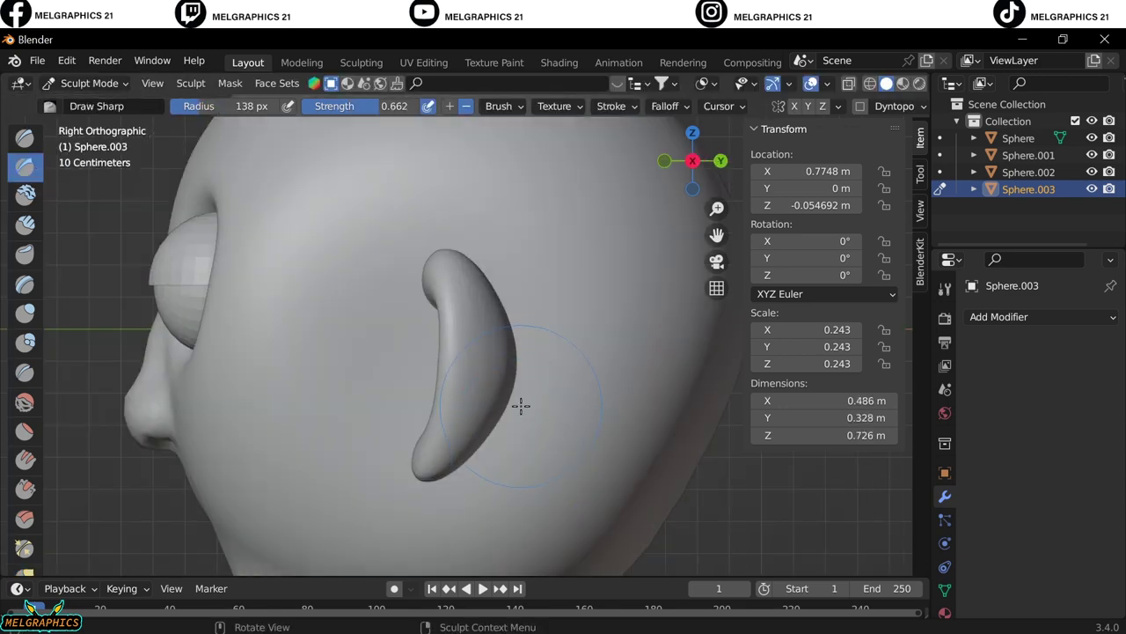
{"action": "middle_click_drag", "start_coordinate": [520, 405], "coordinate": [478, 425]}
{"action": "key", "text": "g"}
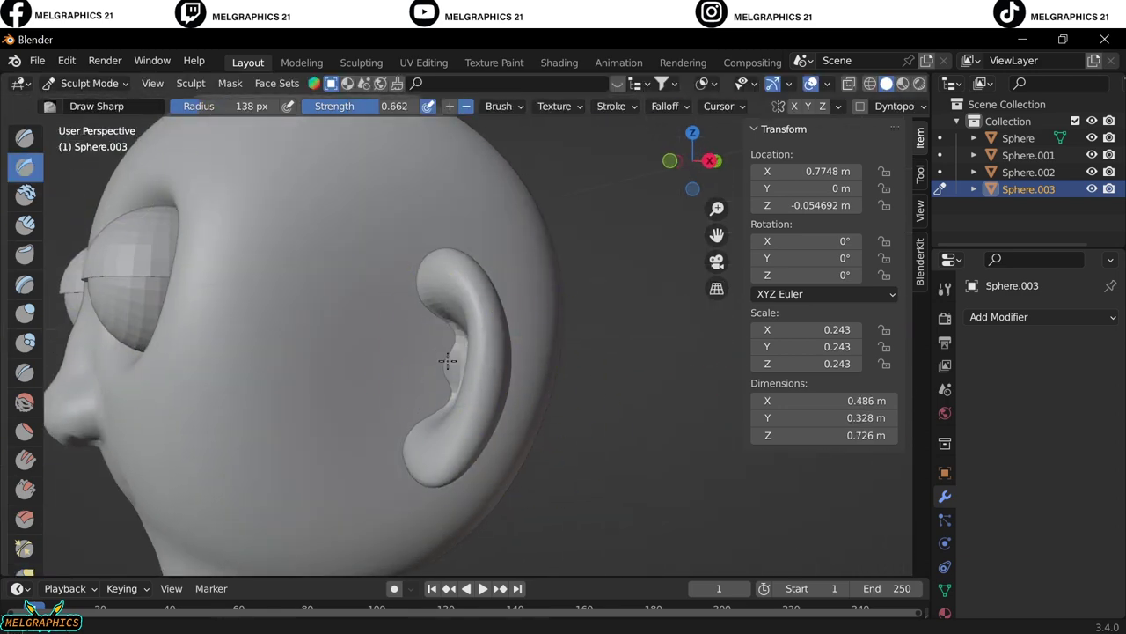
{"action": "key", "text": "KP_1"}
Add a Mirror modifier to the ear, using the head's centre as the mirror object
{"action": "key", "text": "ctrl+Tab"}
{"action": "right_click", "coordinate": [502, 289]}
{"action": "left_click", "coordinate": [503, 289]}
{"action": "left_click", "coordinate": [999, 316]}
{"action": "left_click", "coordinate": [607, 504]}
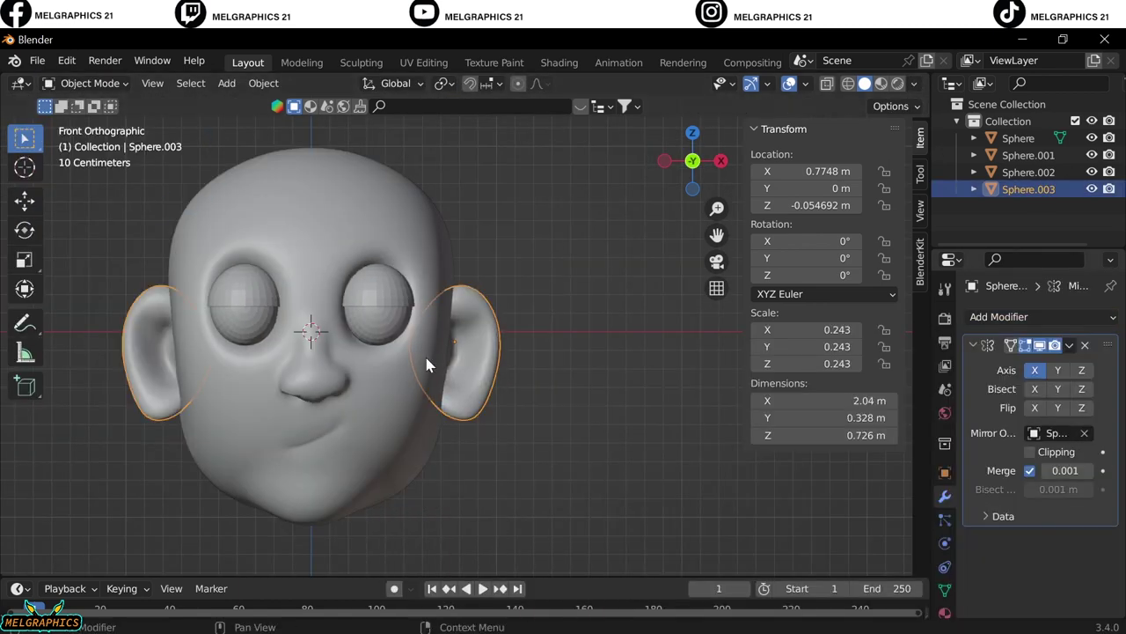
Select the eyeball and bring up the Add menu for another sphere
{"action": "left_click", "coordinate": [560, 276]}
{"action": "right_click", "coordinate": [506, 290]}
{"action": "scroll", "coordinate": [661, 486], "scroll_direction": "down", "scroll_amount": 3}
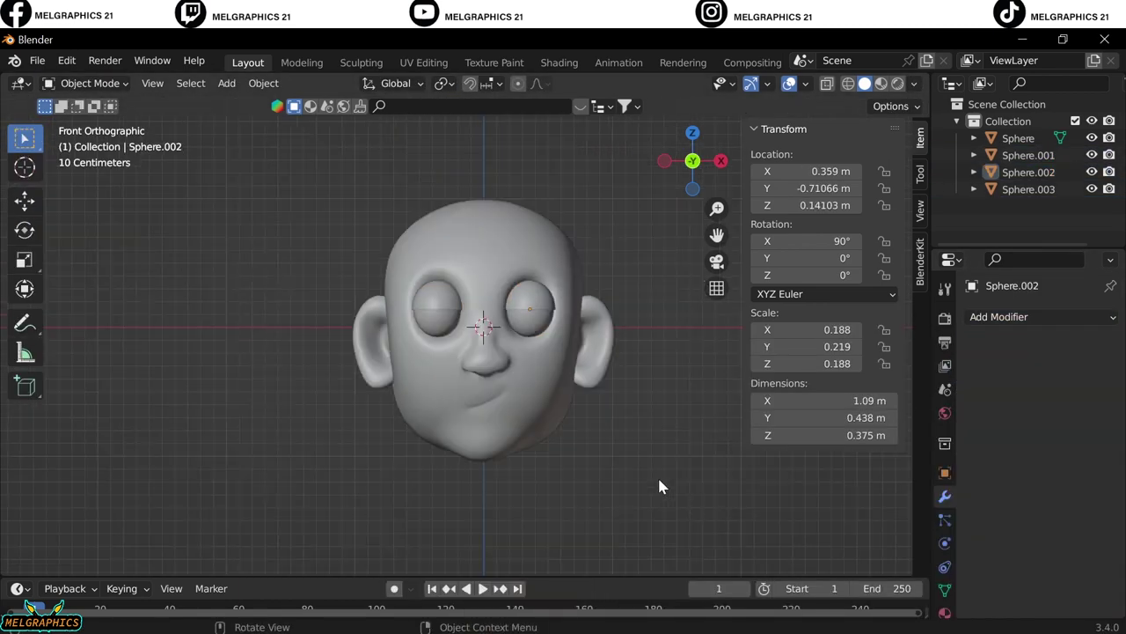
{"action": "scroll", "coordinate": [662, 486], "scroll_direction": "up", "scroll_amount": 1}
{"action": "key", "text": "shift+a"}
Add a UV sphere and delete its lower faces in Edit Mode, leaving a cap
{"action": "left_click", "coordinate": [722, 350]}
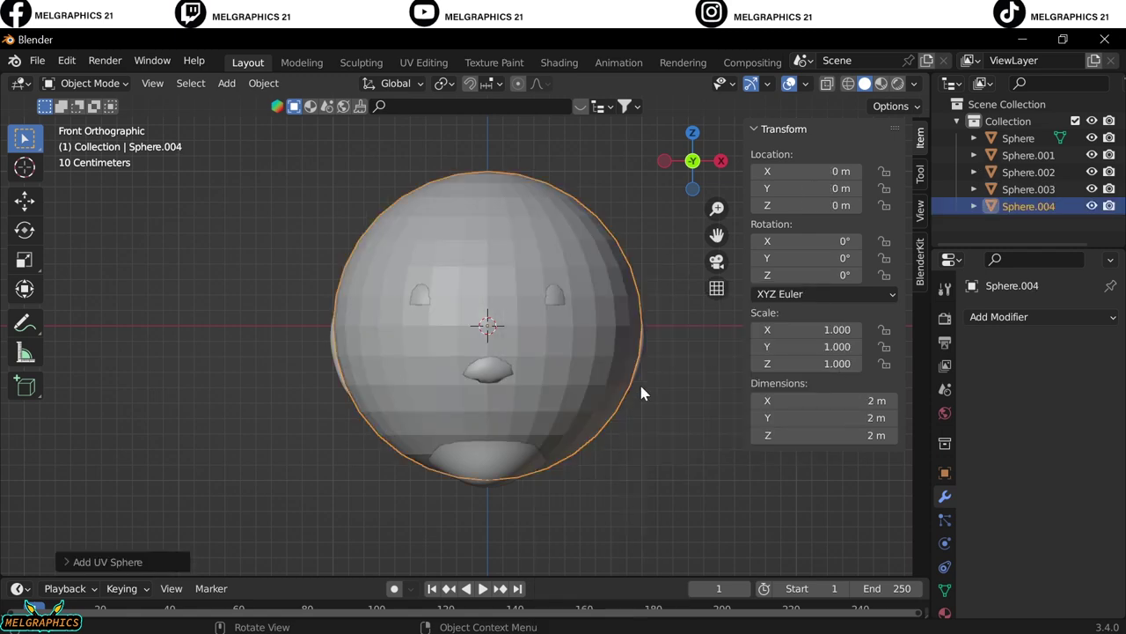
{"action": "key", "text": "Tab"}
{"action": "key", "text": "x"}
{"action": "left_click", "coordinate": [601, 414]}
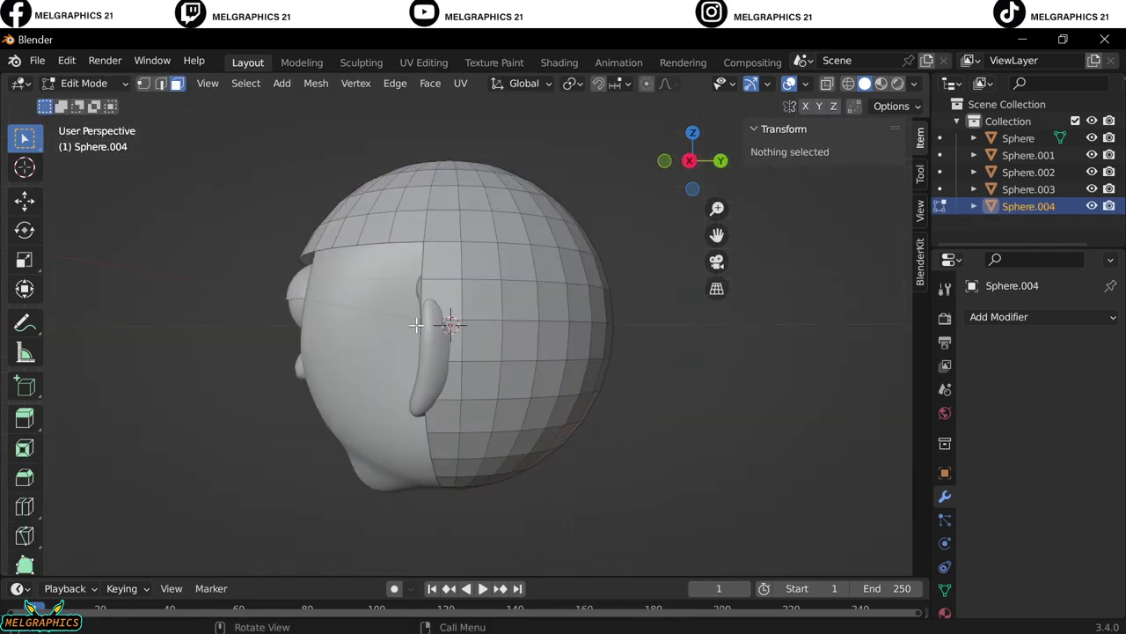
{"action": "mouse_move", "coordinate": [601, 415]}
{"action": "middle_mouse_down"}
{"action": "mouse_move", "coordinate": [665, 486]}
{"action": "mouse_move", "coordinate": [370, 357]}
{"action": "middle_mouse_up"}
{"action": "key", "text": "x"}
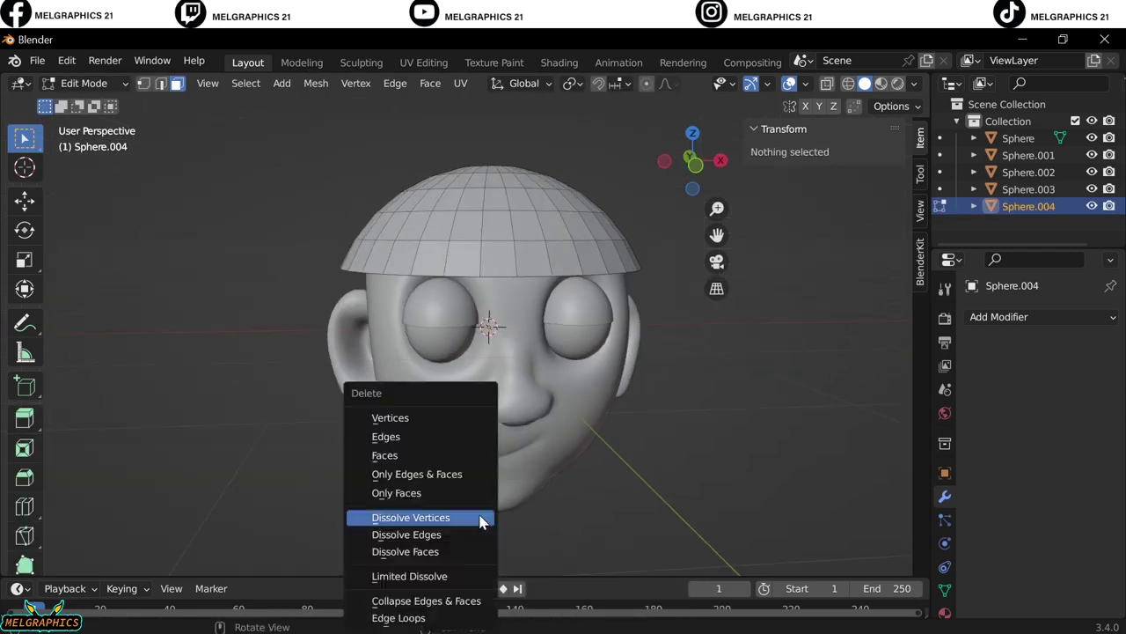
{"action": "left_click", "coordinate": [83, 83]}
Sculpt the cap with Grab so it hugs the back of the head
{"action": "left_click", "coordinate": [94, 140]}
{"action": "scroll", "coordinate": [519, 378], "scroll_direction": "up", "scroll_amount": 2}
{"action": "scroll", "coordinate": [546, 336], "scroll_direction": "up", "scroll_amount": 2}
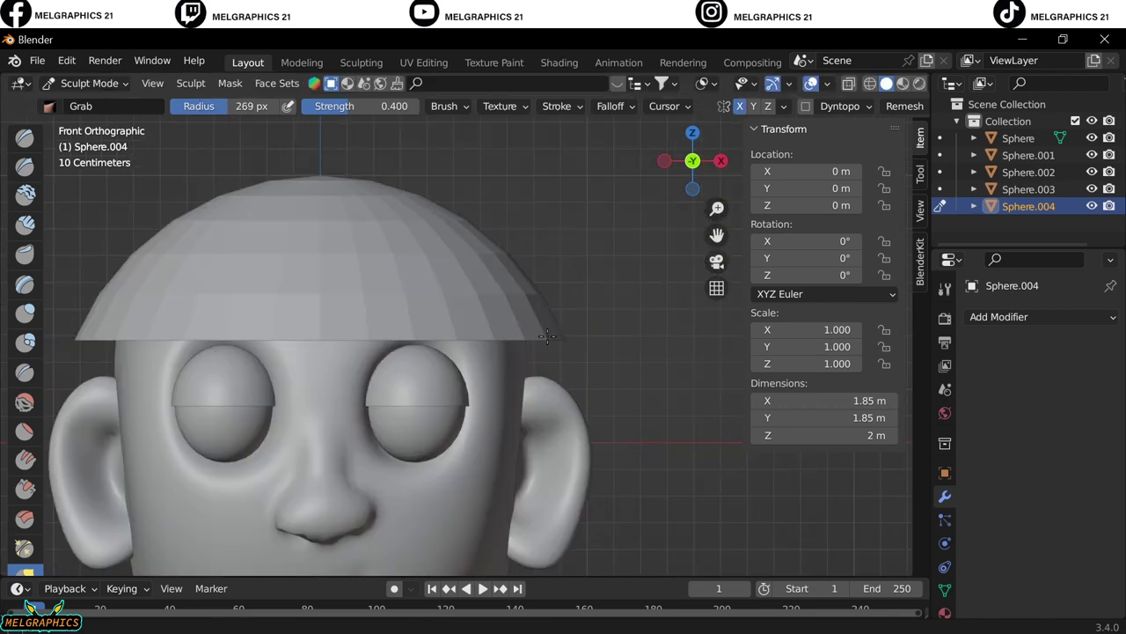
{"action": "key", "text": "KP_3"}
{"action": "key", "text": "KP_1"}
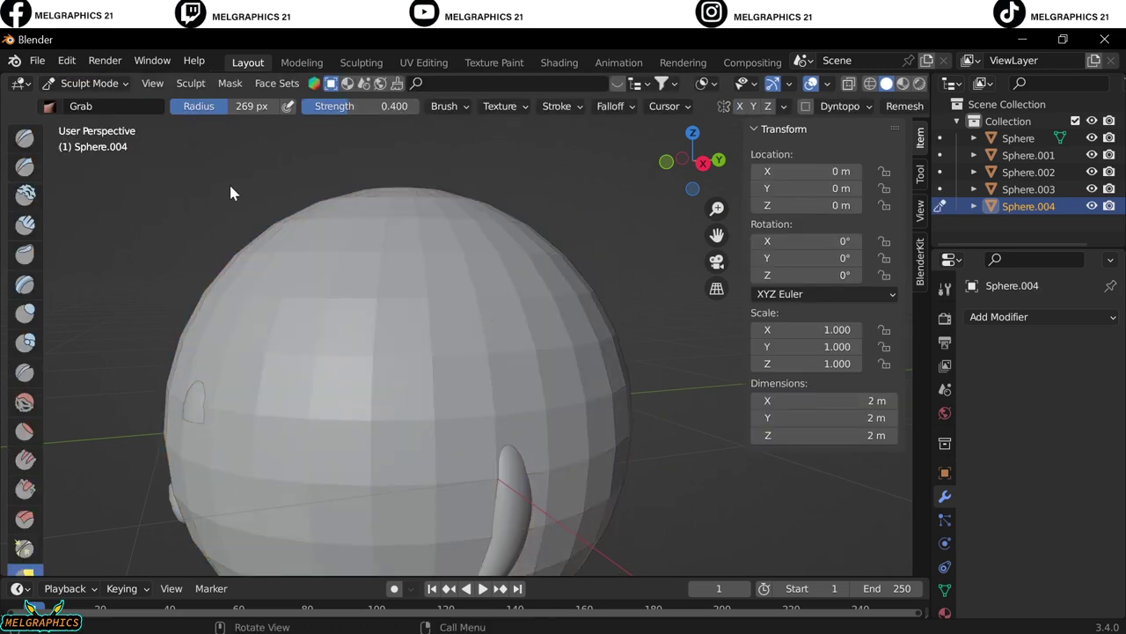
{"action": "key", "text": "KP_1"}
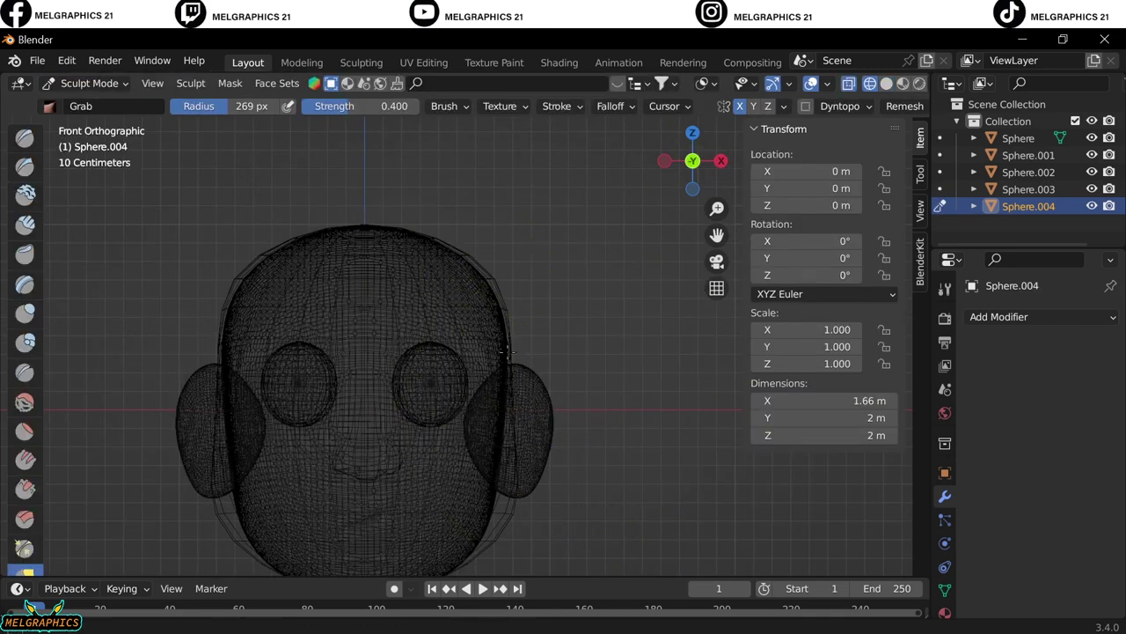
{"action": "key", "text": "KP_3"}
{"action": "left_click_drag", "start_coordinate": [312, 428], "coordinate": [417, 339]}
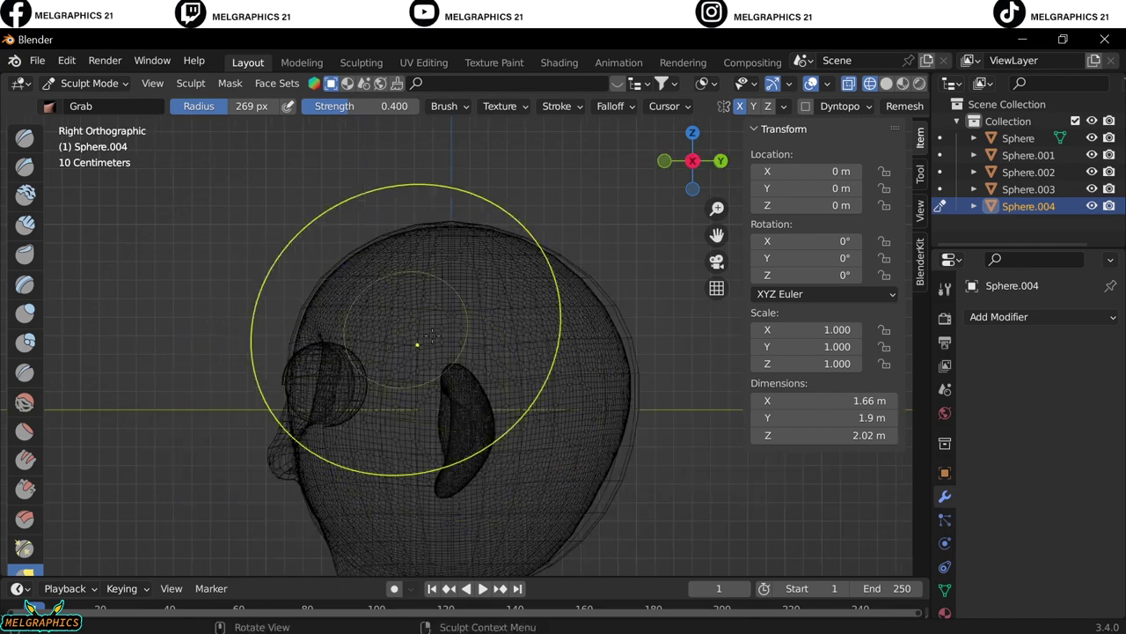
{"action": "key", "text": "KP_1"}
{"action": "key", "text": "shift+z"}
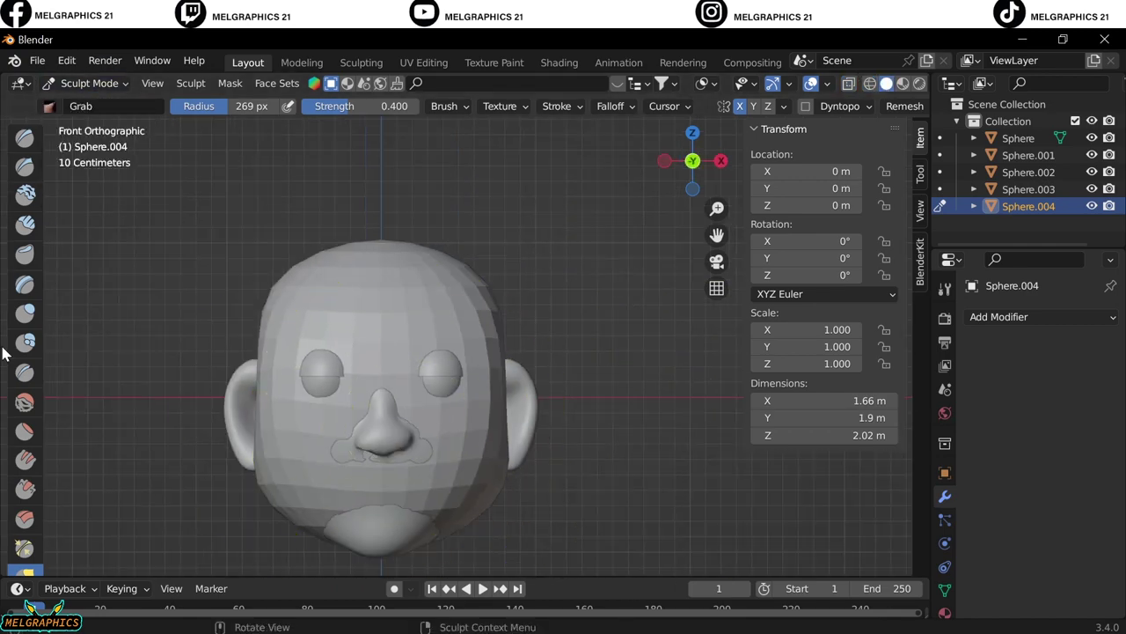
Review the cap's geometry with X-ray toggled, then return to Object Mode to add another sphere
{"action": "left_click", "coordinate": [88, 121]}
{"action": "key", "text": "alt+z"}
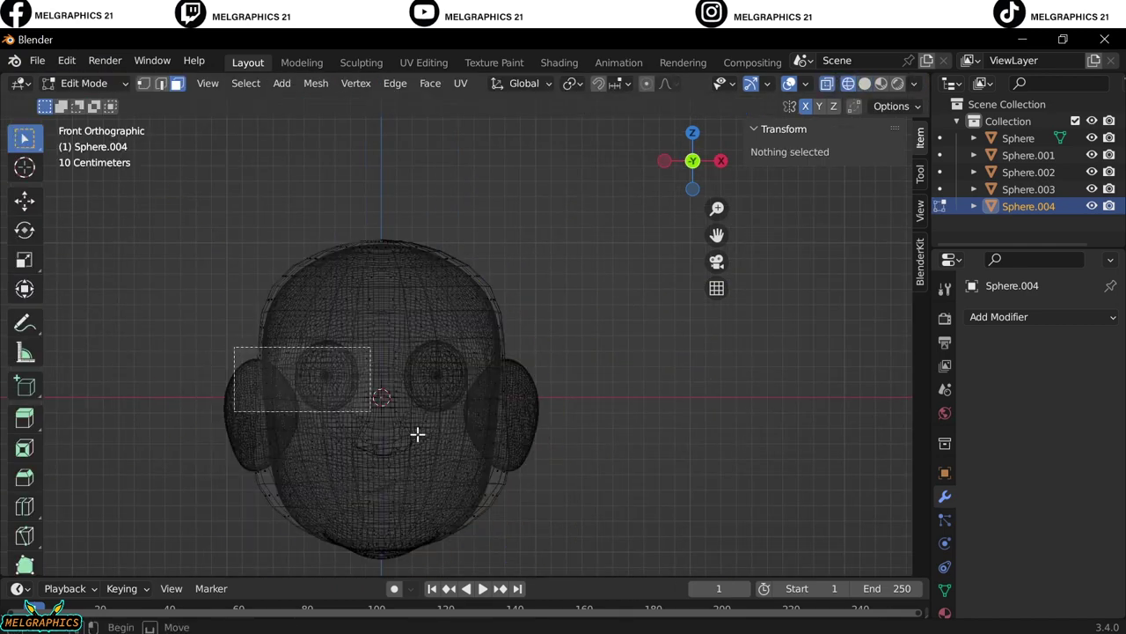
{"action": "key", "text": "l"}
{"action": "key", "text": "alt+a"}
{"action": "key", "text": "KP_3"}
{"action": "key", "text": "alt+z"}
{"action": "middle_click_drag", "start_coordinate": [634, 470], "coordinate": [503, 407]}
{"action": "left_click", "coordinate": [88, 83]}
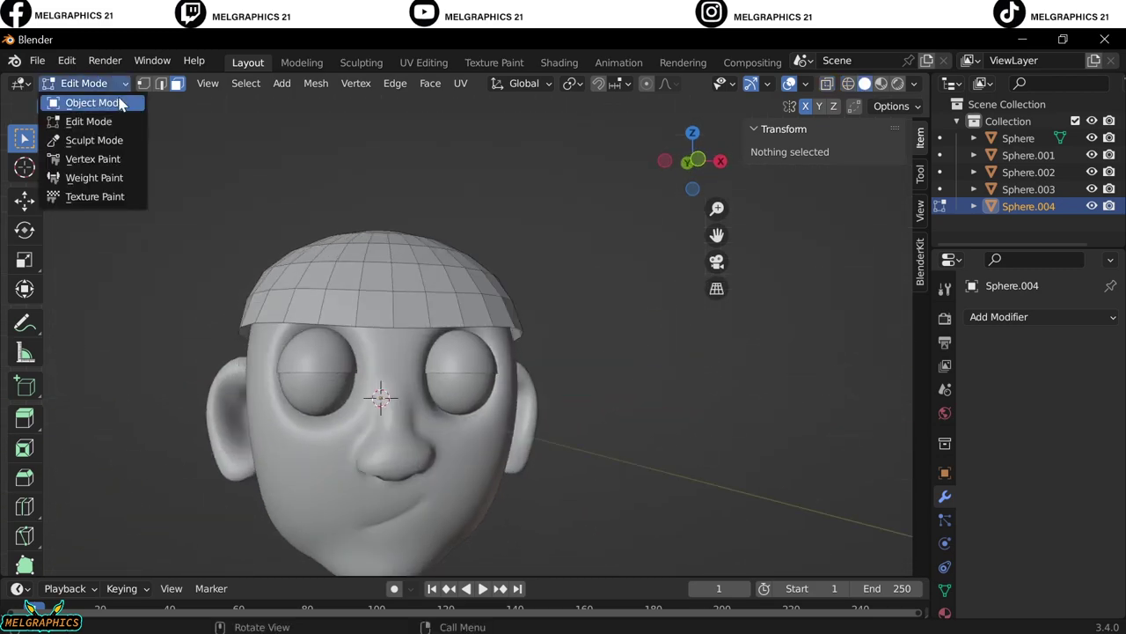
{"action": "left_click", "coordinate": [88, 103]}
{"action": "key", "text": "KP_1"}
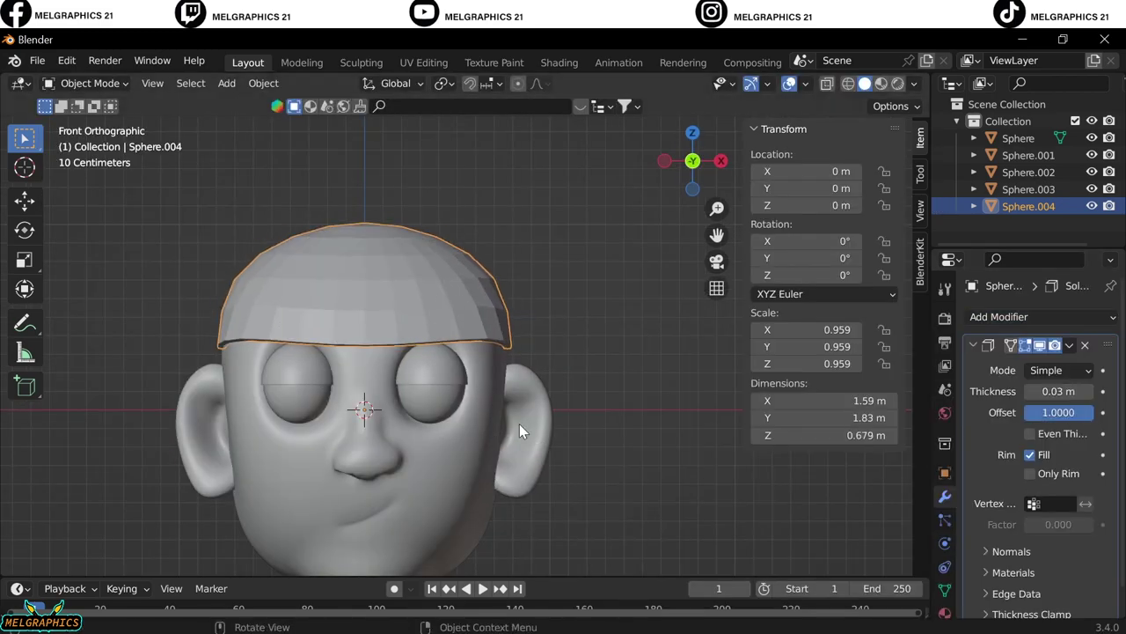
{"action": "middle_click_drag", "start_coordinate": [634, 465], "coordinate": [533, 382]}
{"action": "key", "text": "KP_3"}
{"action": "key", "text": "shift+a"}
Add a UV sphere scaled to 0.375 and switch it into Sculpt Mode with Grab
{"action": "left_click", "coordinate": [378, 360]}
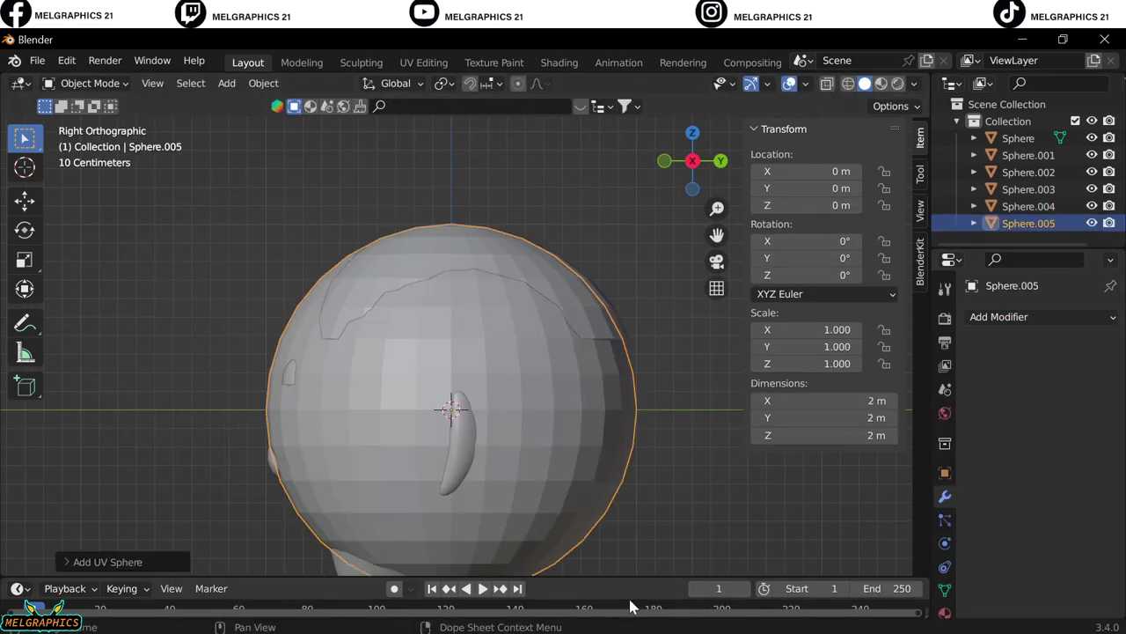
{"action": "type", "text": "s.375"}
{"action": "key", "text": "Return"}
{"action": "left_click", "coordinate": [88, 83]}
{"action": "key", "text": "KP_1"}
{"action": "left_click", "coordinate": [95, 138]}
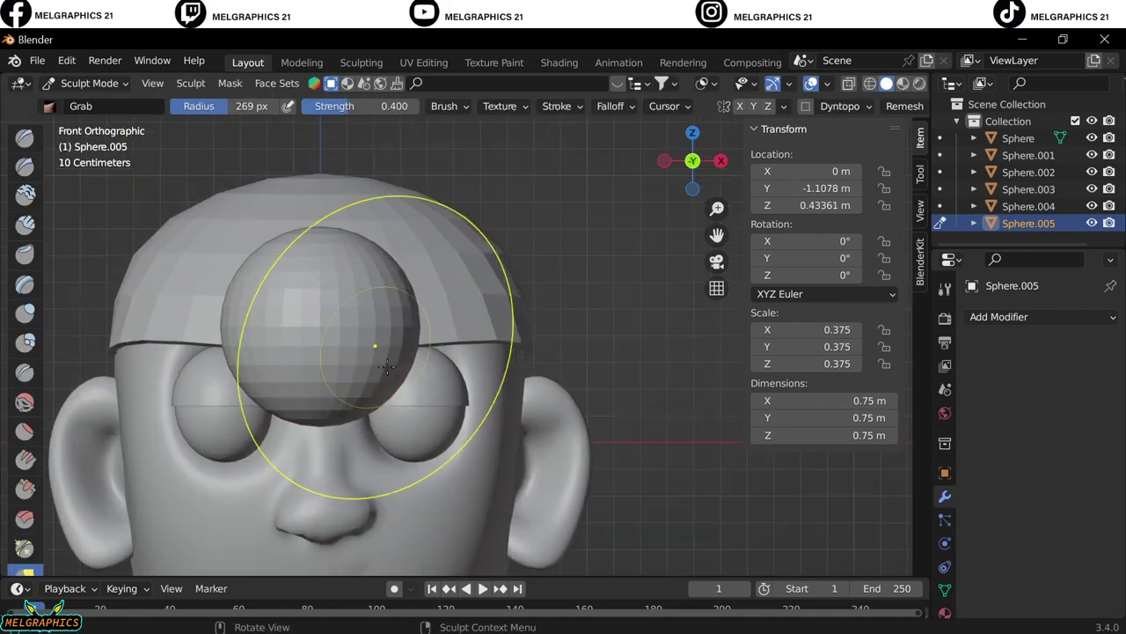
{"action": "scroll", "coordinate": [387, 368], "scroll_direction": "up", "scroll_amount": 5}
{"action": "scroll", "coordinate": [437, 167], "scroll_direction": "down", "scroll_amount": 1}
Flatten the sphere with Grab and pull it out into a wide brim
{"action": "left_click_drag", "start_coordinate": [448, 204], "coordinate": [231, 305]}
{"action": "key", "text": "KP_3"}
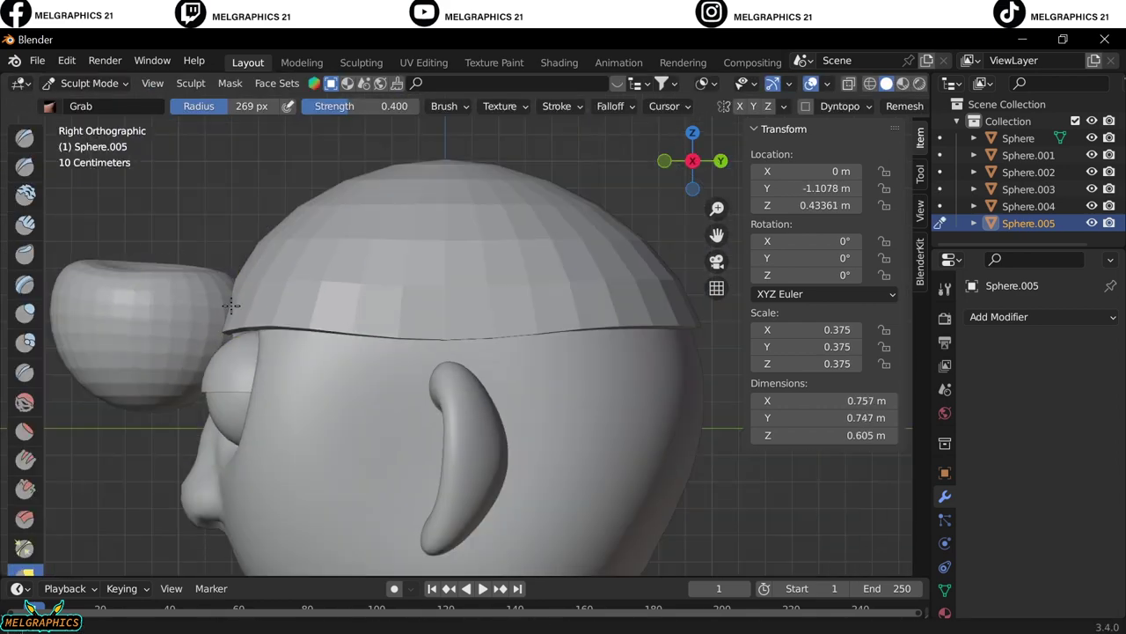
{"action": "key", "text": "KP_1"}
{"action": "left_click_drag", "start_coordinate": [528, 286], "coordinate": [607, 295]}
{"action": "left_click_drag", "start_coordinate": [264, 303], "coordinate": [231, 395]}
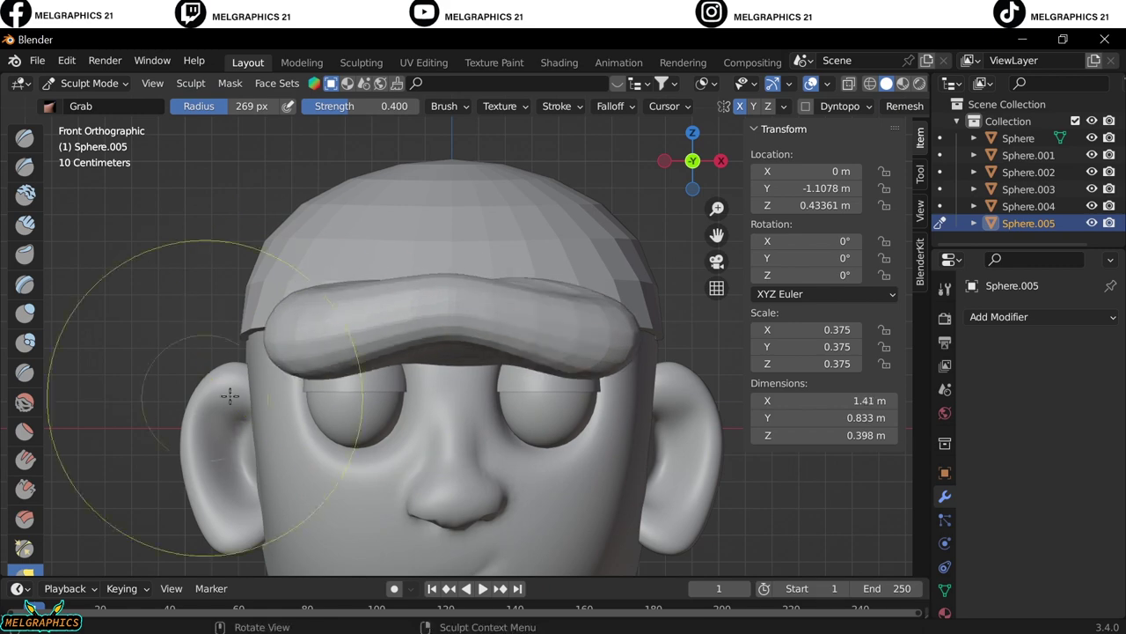
{"action": "key", "text": "KP_3"}
{"action": "key", "text": "KP_1"}
Keep pulling the brim into shape, checking it from front and side views
{"action": "mouse_move", "coordinate": [290, 299]}
{"action": "middle_mouse_down"}
{"action": "mouse_move", "coordinate": [493, 467]}
{"action": "mouse_move", "coordinate": [576, 352]}
{"action": "middle_mouse_up"}
{"action": "key", "text": "KP_3"}
{"action": "key", "text": "k"}
{"action": "key", "text": "KP_1"}
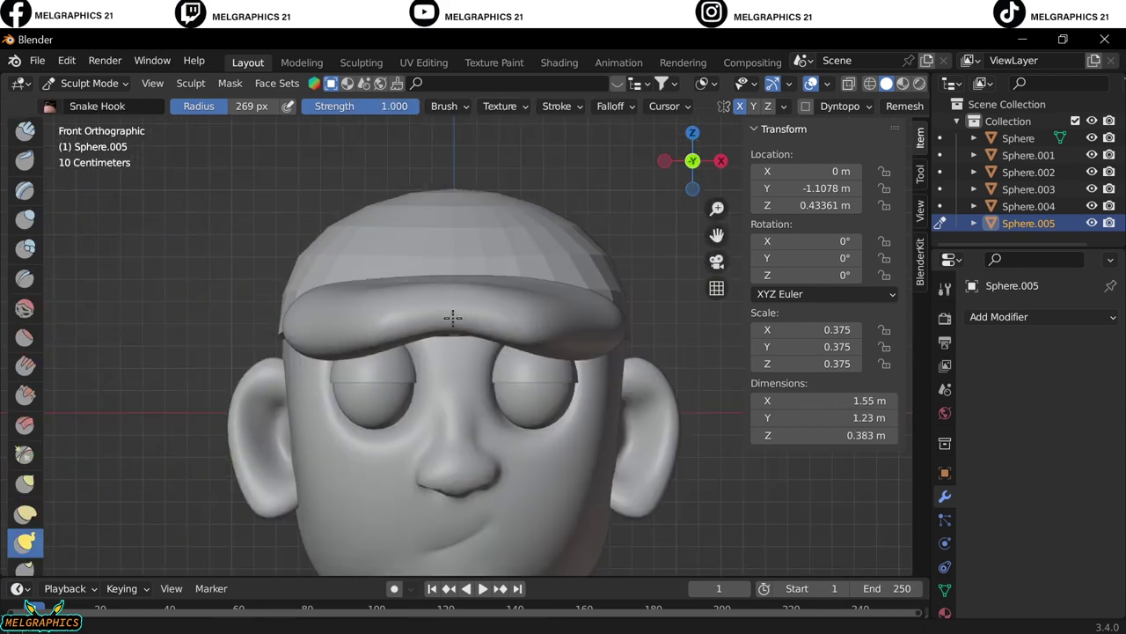
{"action": "middle_click_drag", "start_coordinate": [331, 340], "coordinate": [270, 337]}
{"action": "key", "text": "KP_3"}
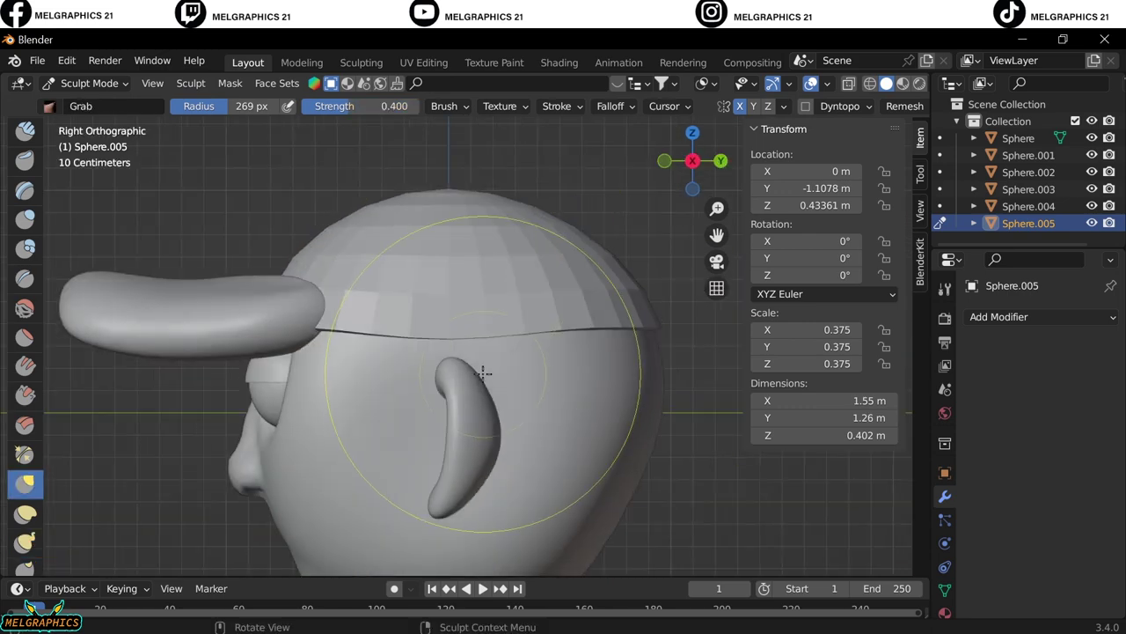
{"action": "key", "text": "KP_1"}
In Object Mode, select the brim and squash it thinner vertically to Z 0.225
{"action": "left_click", "coordinate": [88, 82]}
{"action": "left_click", "coordinate": [93, 102]}
{"action": "left_click", "coordinate": [556, 264]}
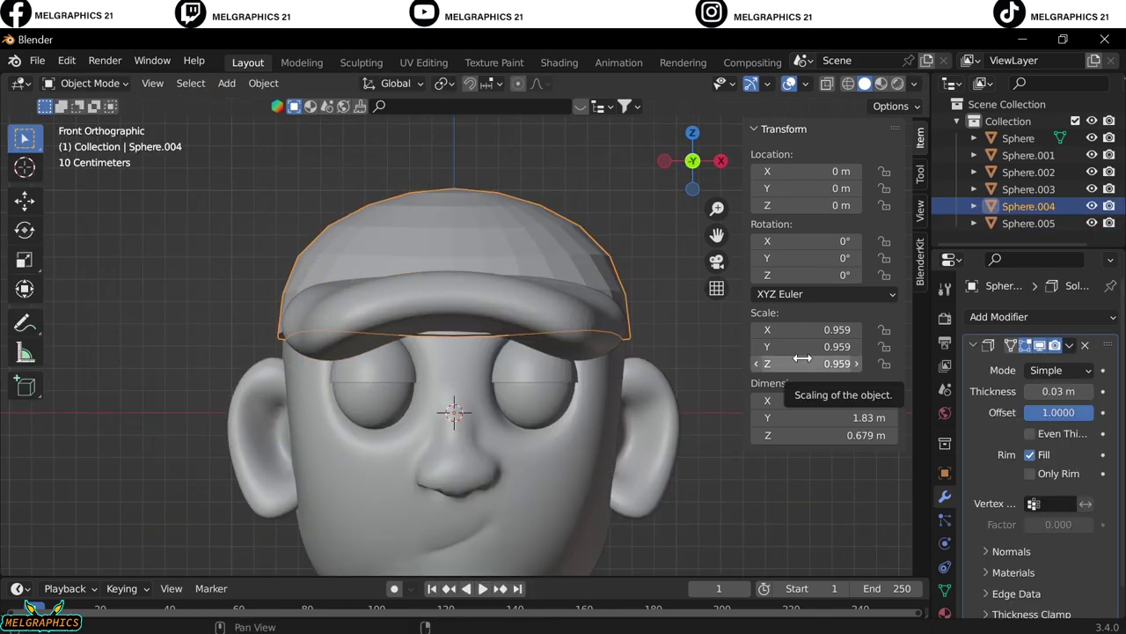
{"action": "left_click", "coordinate": [492, 343]}
{"action": "left_click_drag", "start_coordinate": [814, 363], "coordinate": [774, 363]}
{"action": "middle_click_drag", "start_coordinate": [675, 374], "coordinate": [684, 375]}
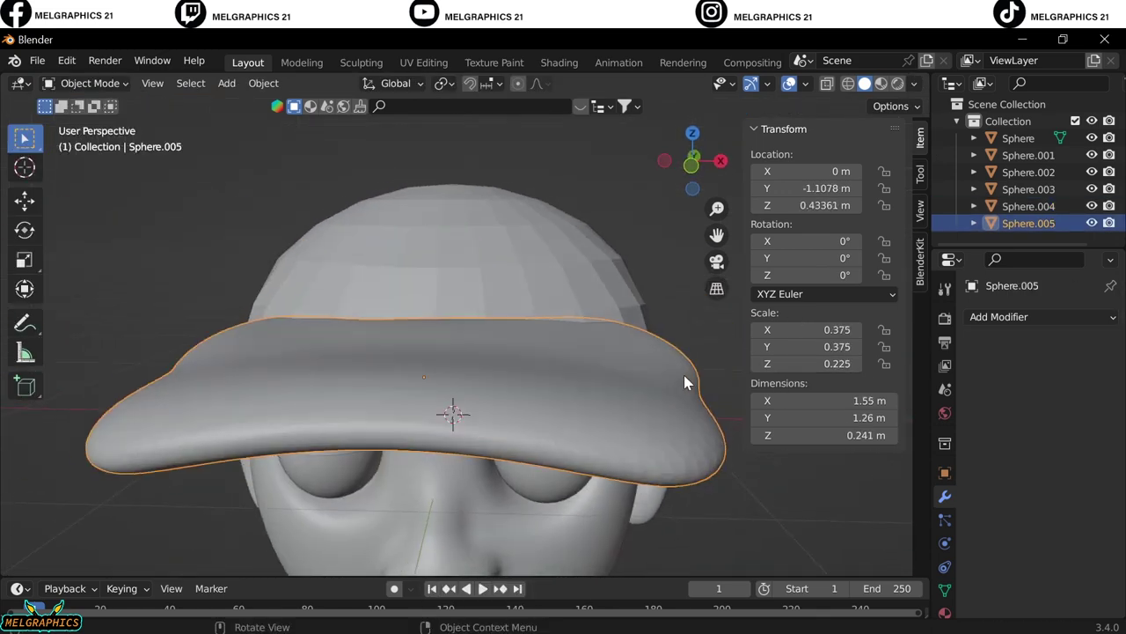
{"action": "key", "text": "KP_1"}
Re-sculpt the brim into a better curve, then go back to Object Mode
{"action": "left_click", "coordinate": [88, 83]}
{"action": "left_click", "coordinate": [93, 141]}
{"action": "key", "text": "KP_3"}
{"action": "left_click_drag", "start_coordinate": [264, 251], "coordinate": [238, 282]}
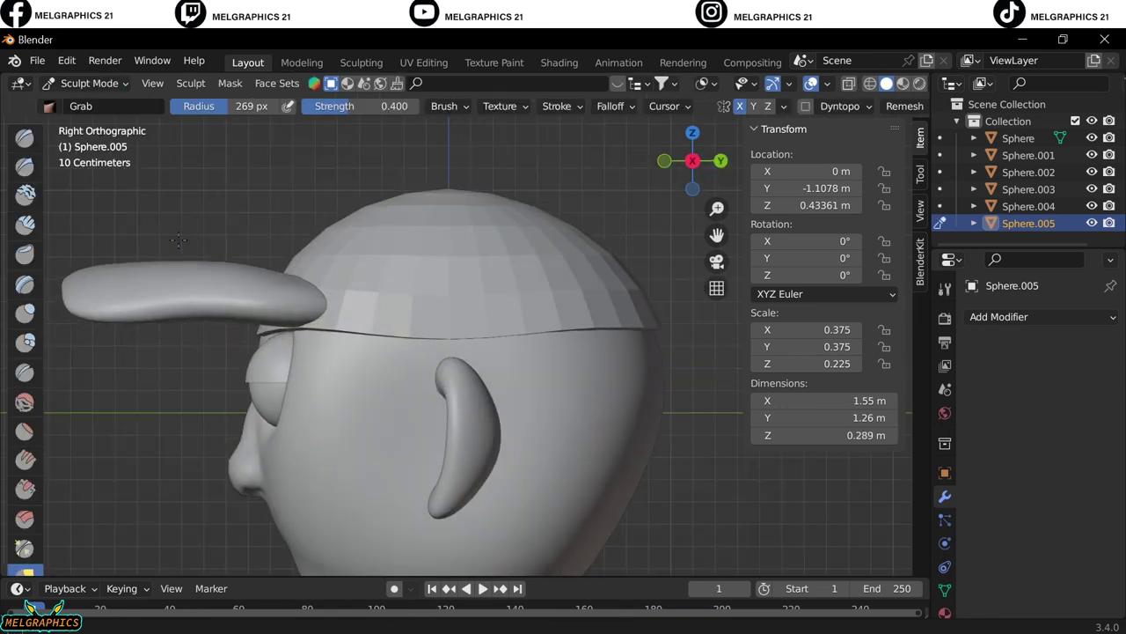
{"action": "key", "text": "KP_1"}
{"action": "left_click", "coordinate": [88, 83]}
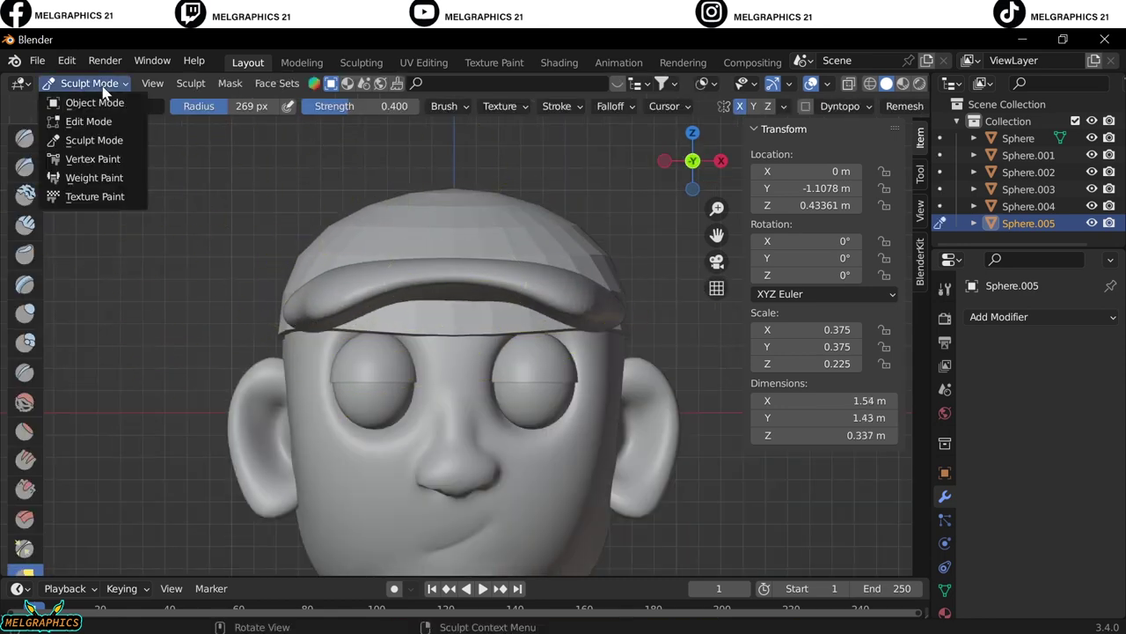
{"action": "left_click", "coordinate": [93, 102]}
{"action": "middle_click_drag", "start_coordinate": [211, 378], "coordinate": [289, 379]}
{"action": "key", "text": "KP_3"}
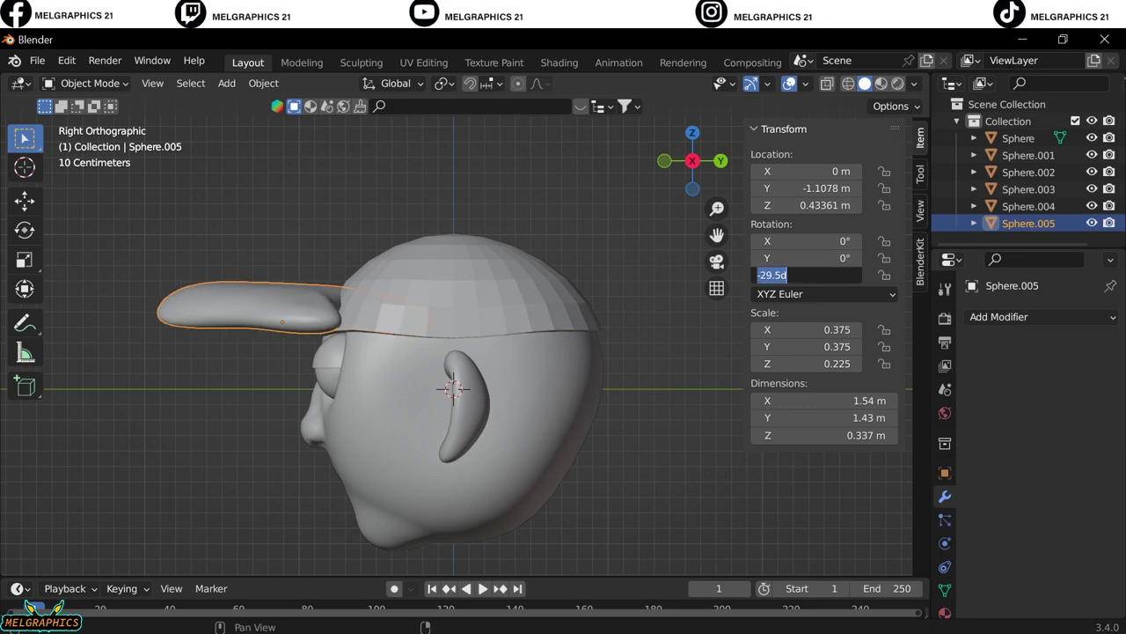
Move the brim along Y and rotate it -180° about Z
{"action": "key", "text": "y"}
{"action": "left_click", "coordinate": [666, 349]}
{"action": "middle_click_drag", "start_coordinate": [666, 350], "coordinate": [543, 499]}
{"action": "key", "text": "KP_7"}
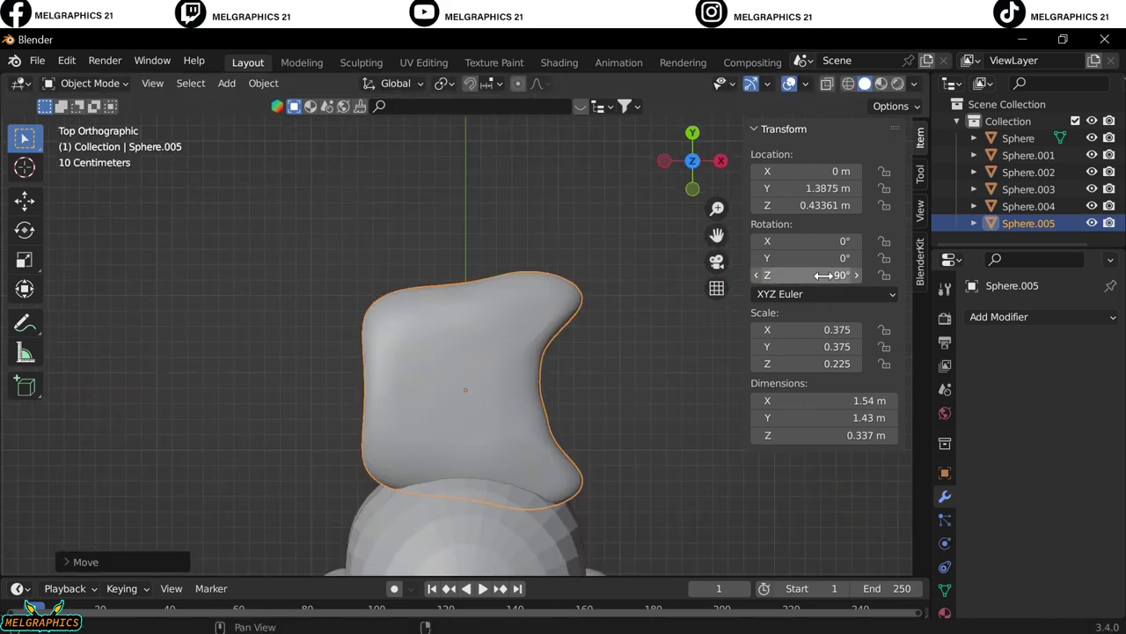
{"action": "left_click_drag", "start_coordinate": [827, 275], "coordinate": [859, 256]}
{"action": "key", "text": "KP_3"}
{"action": "key", "text": "g"}
{"action": "key", "text": "y"}
{"action": "left_click", "coordinate": [377, 370]}
{"action": "middle_click_drag", "start_coordinate": [377, 370], "coordinate": [476, 417]}
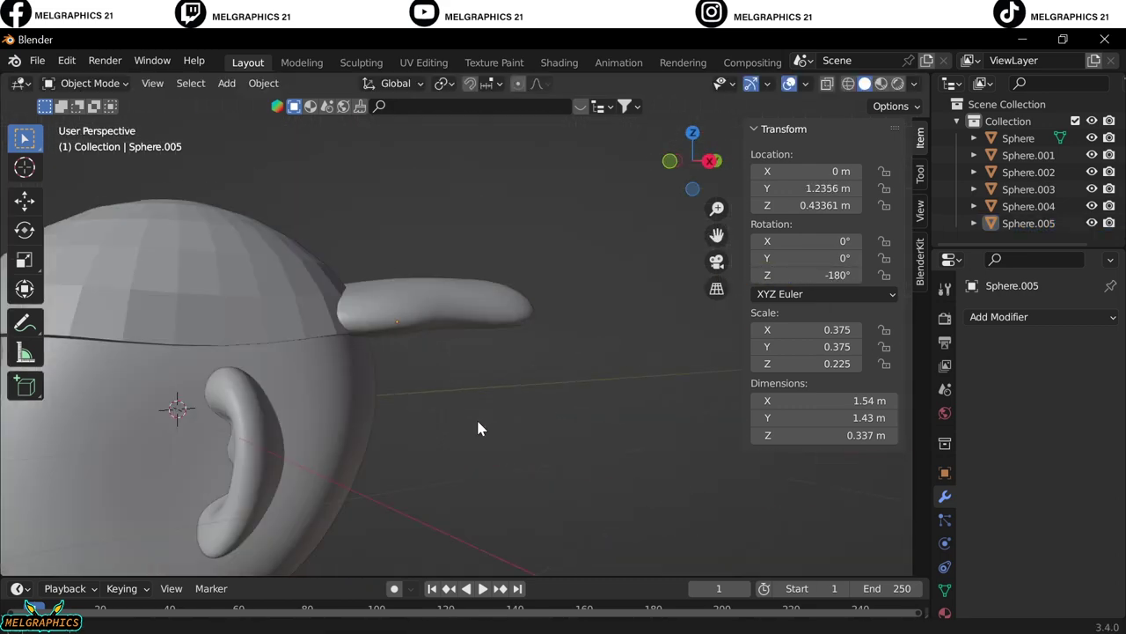
{"action": "key", "text": "KP_3"}
{"action": "key", "text": "KP_3"}
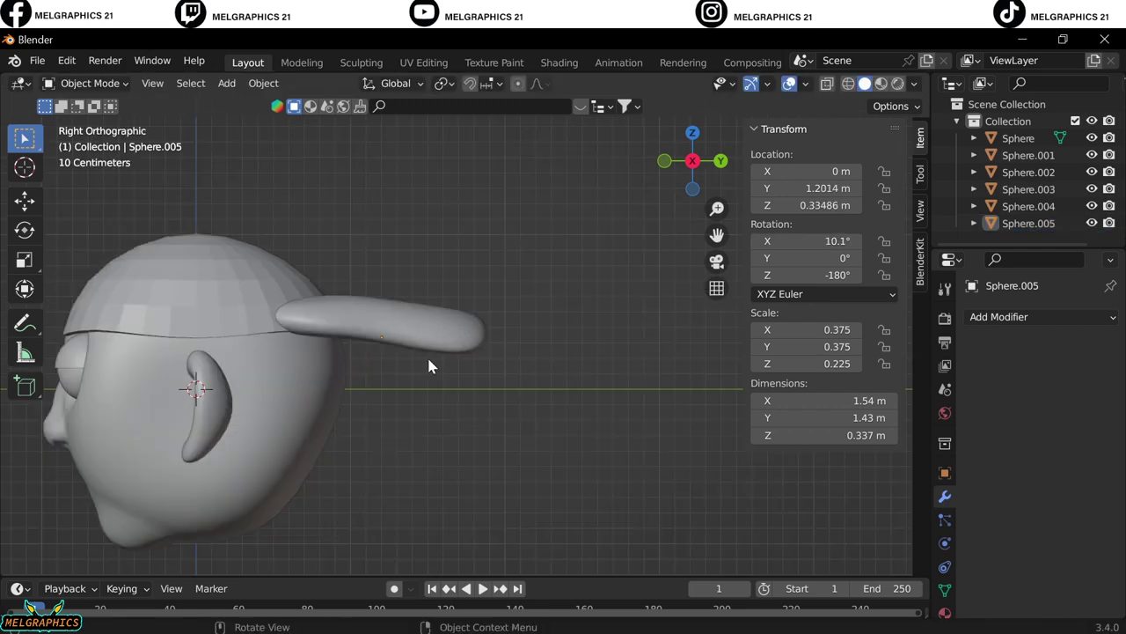
Tilt the brim 10.1° about X, then select the cap shell for sculpting
{"action": "middle_click_drag", "start_coordinate": [428, 364], "coordinate": [359, 433]}
{"action": "key", "text": "KP_1"}
{"action": "left_click", "coordinate": [476, 264]}
{"action": "key", "text": "ctrl+Tab"}
Puff out the cap shell's surface with the Inflate brush
{"action": "scroll", "coordinate": [528, 273], "scroll_direction": "up", "scroll_amount": 2}
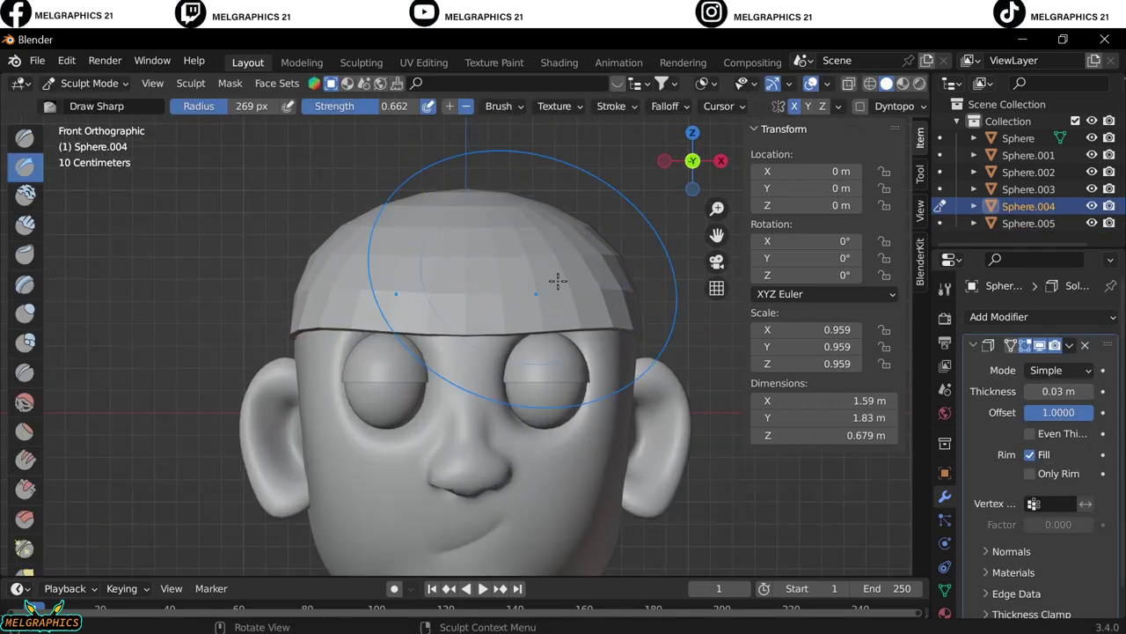
{"action": "key", "text": "g"}
{"action": "mouse_move", "coordinate": [581, 239]}
{"action": "middle_mouse_down", "text": "shift"}
{"action": "mouse_move", "coordinate": [572, 314]}
{"action": "mouse_move", "coordinate": [462, 395]}
{"action": "middle_mouse_up", "text": "shift"}
{"action": "key", "text": "i"}
{"action": "middle_click_drag", "start_coordinate": [558, 440], "coordinate": [608, 493]}
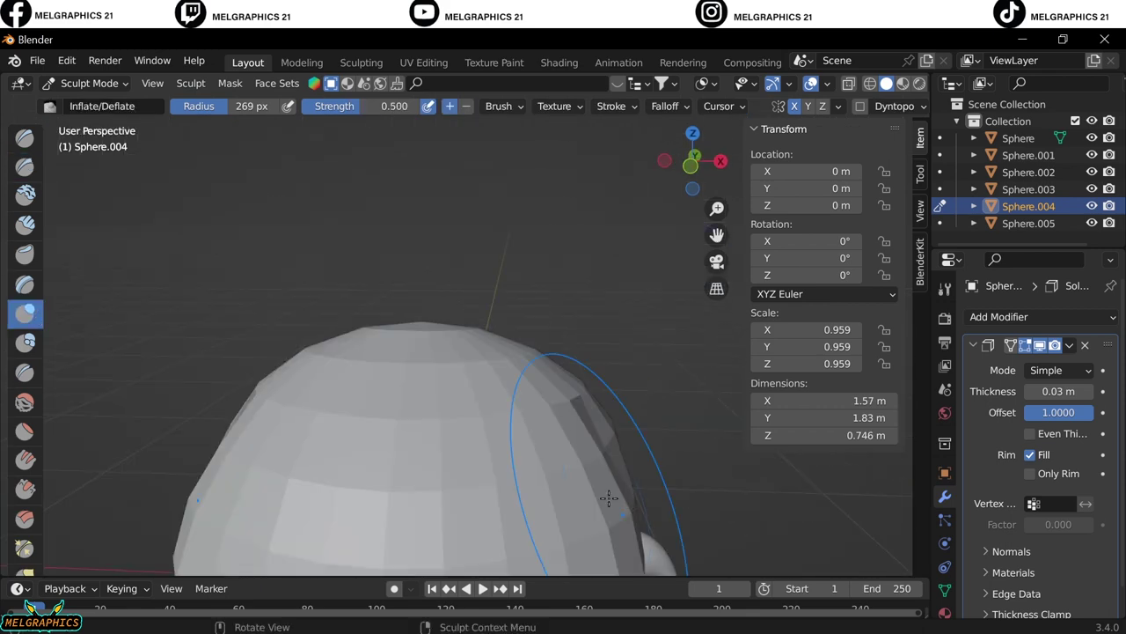
{"action": "key", "text": "KP_1"}
{"action": "scroll", "coordinate": [352, 440], "scroll_direction": "up", "scroll_amount": 1}
{"action": "key", "text": "k"}
{"action": "middle_click_drag", "start_coordinate": [465, 221], "coordinate": [302, 326]}
Back in Object Mode, select the Sphere.005 brim and delete it
{"action": "key", "text": "ctrl+Tab"}
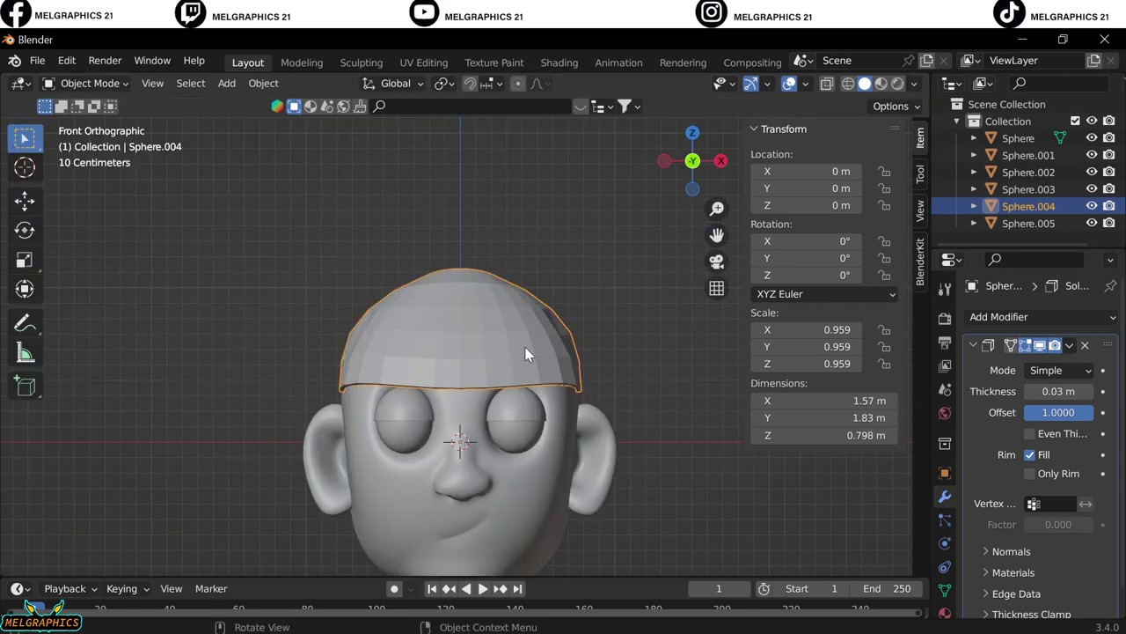
{"action": "middle_click_drag", "start_coordinate": [528, 352], "coordinate": [519, 396]}
{"action": "left_click", "coordinate": [519, 401]}
{"action": "right_click", "coordinate": [457, 310]}
{"action": "key", "text": "Escape"}
{"action": "middle_click_drag", "start_coordinate": [578, 426], "coordinate": [478, 470]}
{"action": "key", "text": "Delete"}
{"action": "left_click", "coordinate": [334, 211]}
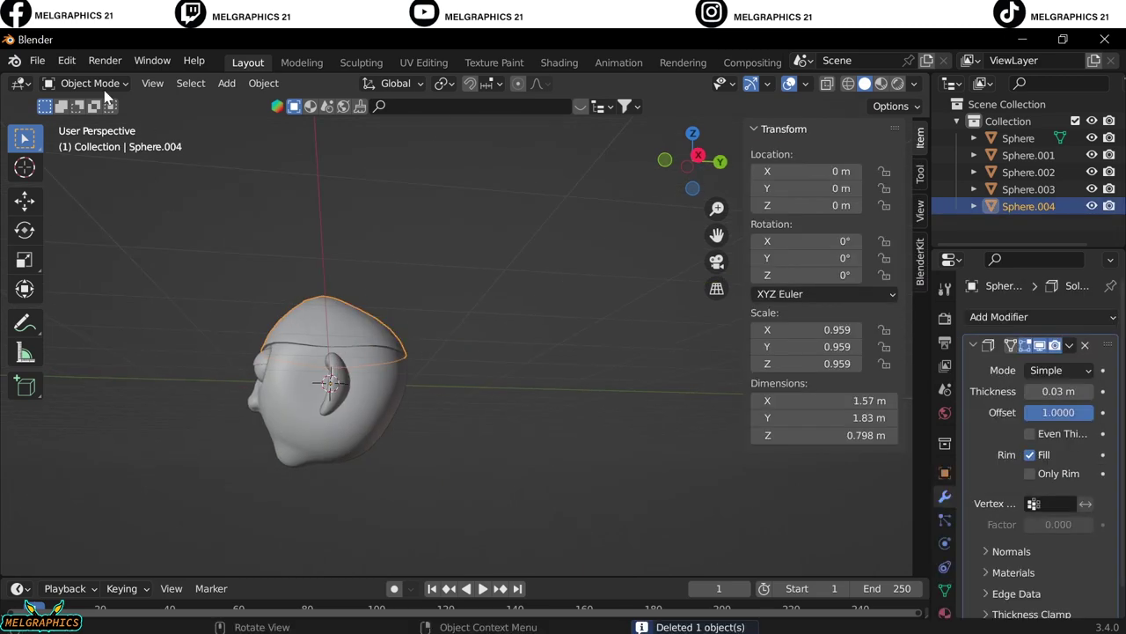
{"action": "key", "text": "Tab"}
Undo back to when the brim existed, then delete Sphere.005 once more
{"action": "key", "text": "ctrl+z"}
{"action": "key", "text": "ctrl+z"}
{"action": "key", "text": "ctrl+z"}
{"action": "key", "text": "ctrl+shift+z"}
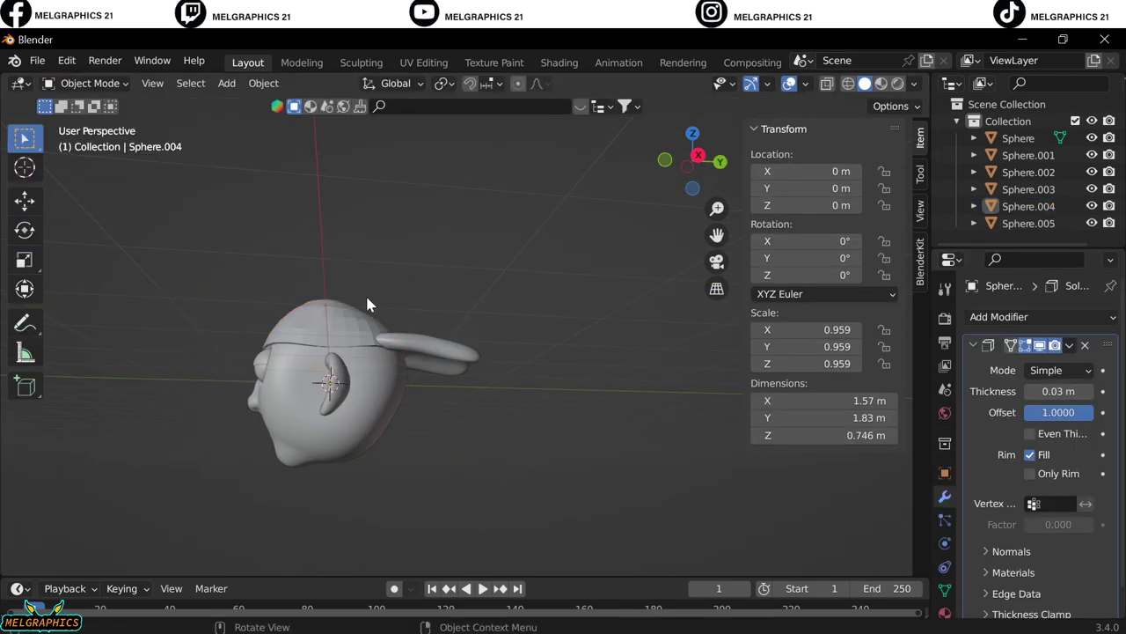
{"action": "key", "text": "ctrl+shift+z"}
{"action": "key", "text": "Delete"}
{"action": "key", "text": "KP_3"}
{"action": "scroll", "coordinate": [691, 159], "scroll_direction": "up", "scroll_amount": 3}
Select the Sphere.004 cap shell and, in Edit Mode, pick a band of its faces
{"action": "left_click", "coordinate": [704, 161]}
{"action": "scroll", "coordinate": [439, 377], "scroll_direction": "down", "scroll_amount": 3}
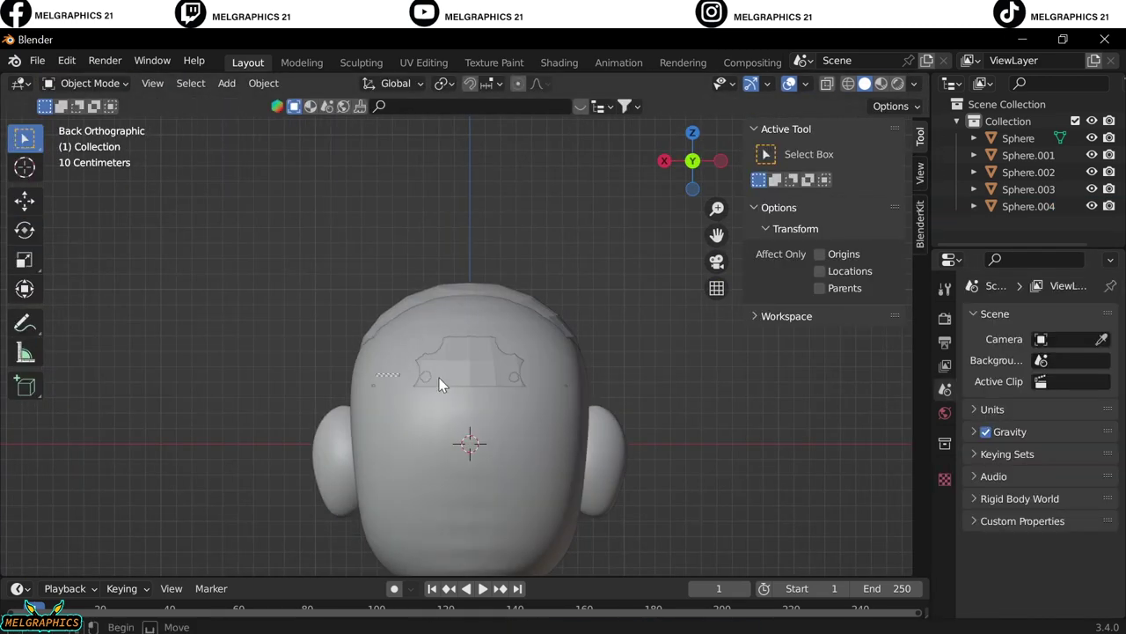
{"action": "left_click", "coordinate": [453, 363]}
{"action": "key", "text": "Tab"}
{"action": "left_click", "coordinate": [475, 387], "text": "alt"}
{"action": "key", "text": "ctrl+KP_3"}
{"action": "key", "text": "KP_1"}
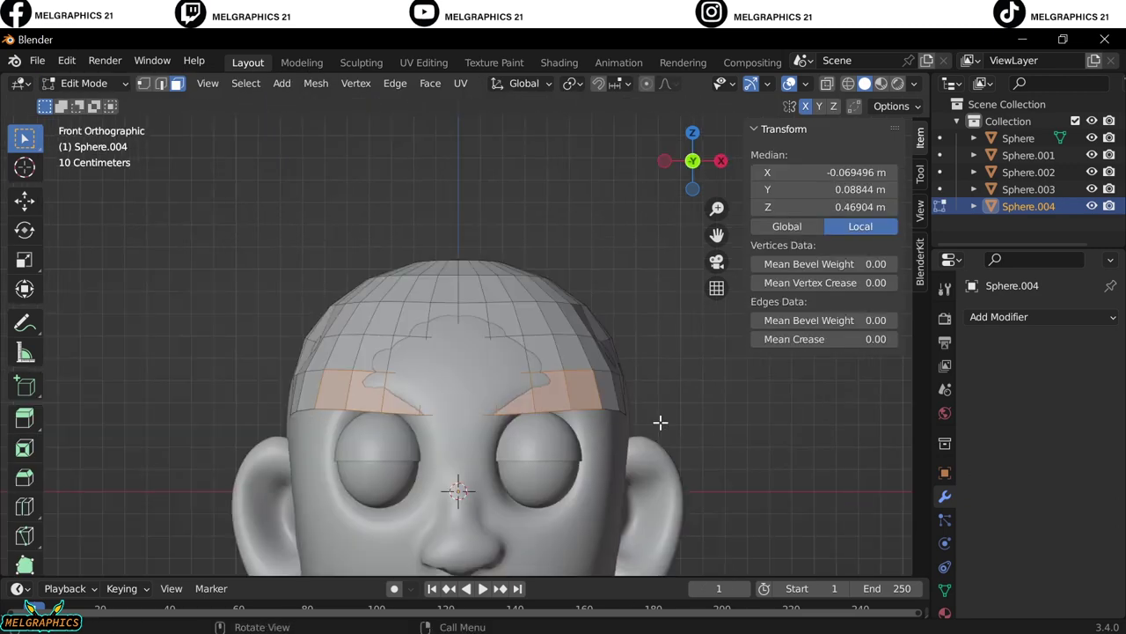
{"action": "key", "text": "ctrl+KP_1"}
{"action": "key", "text": "KP_1"}
Extrude the selected band of faces into a brim and adjust the cap's thickness
{"action": "middle_click_drag", "start_coordinate": [532, 376], "coordinate": [403, 440]}
{"action": "key", "text": "e"}
{"action": "left_click", "coordinate": [566, 450]}
{"action": "middle_click_drag", "start_coordinate": [566, 450], "coordinate": [352, 264]}
{"action": "left_click", "coordinate": [84, 83]}
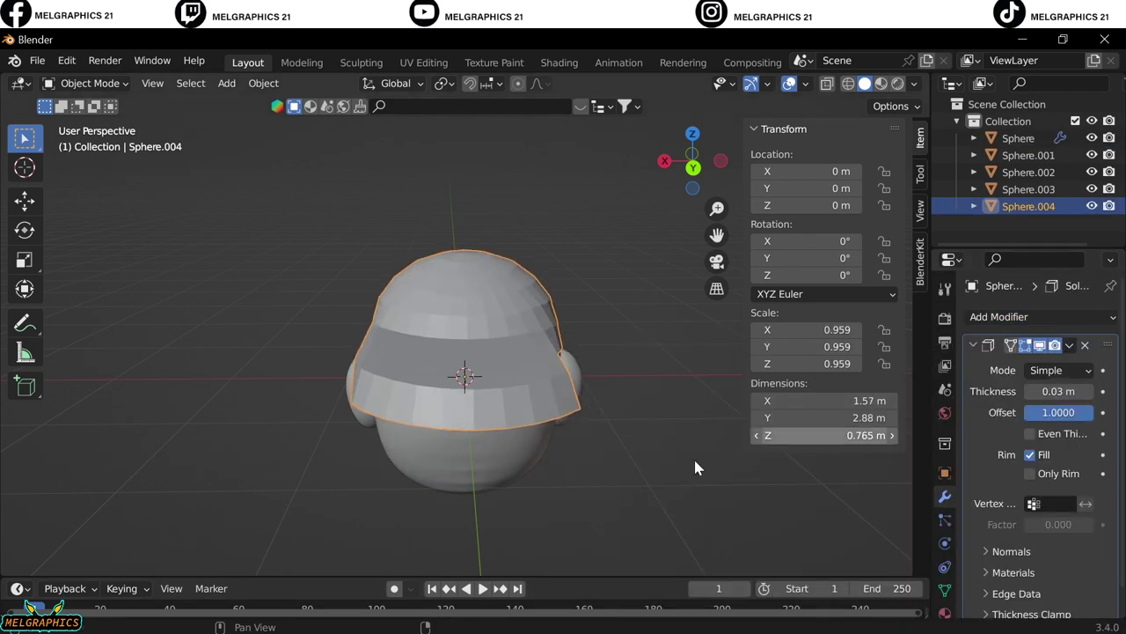
{"action": "middle_click_drag", "start_coordinate": [694, 456], "coordinate": [443, 402]}
Touch up the brim in Sculpt Mode, checking front and side views, then return to Object Mode
{"action": "left_click", "coordinate": [83, 82]}
{"action": "left_click", "coordinate": [95, 138]}
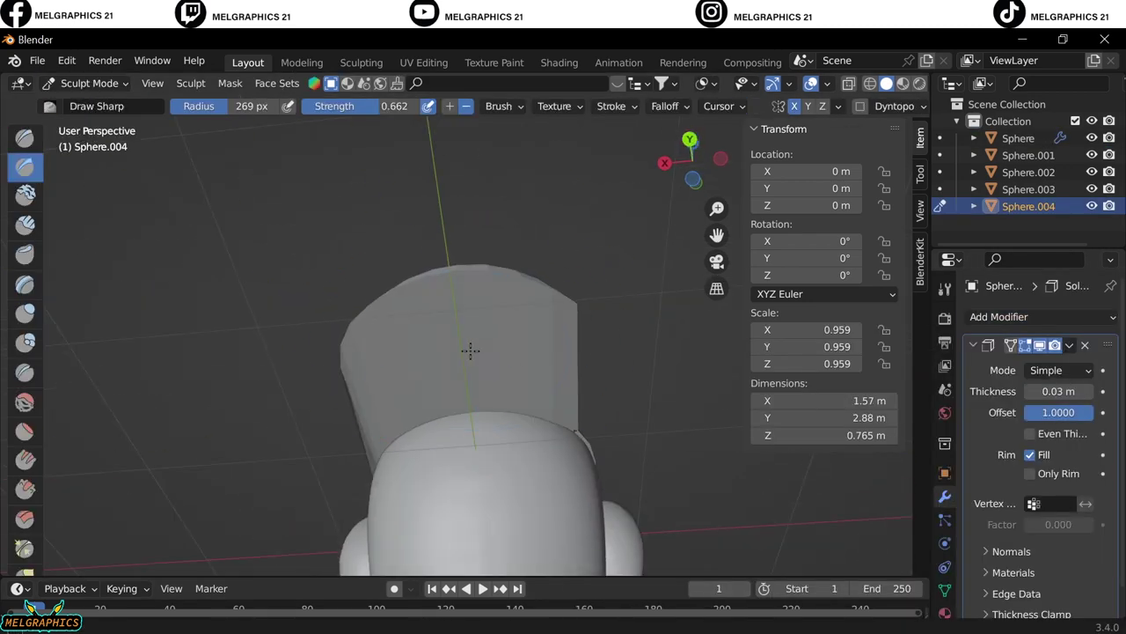
{"action": "mouse_move", "coordinate": [467, 349]}
{"action": "middle_mouse_down"}
{"action": "mouse_move", "coordinate": [425, 470]}
{"action": "mouse_move", "coordinate": [368, 112]}
{"action": "middle_mouse_up"}
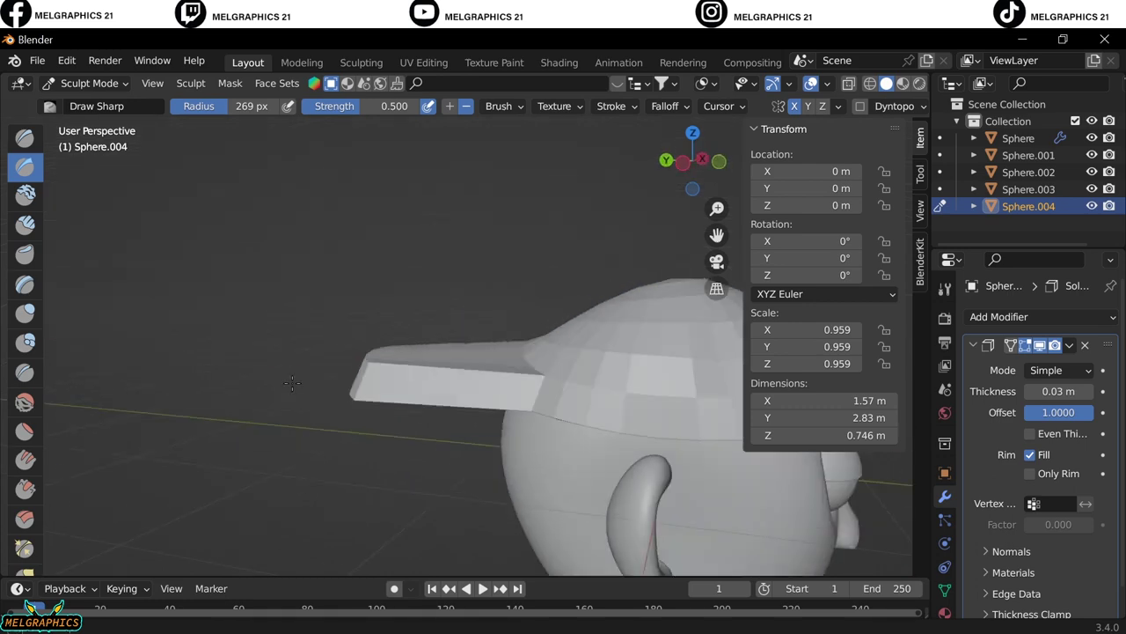
{"action": "middle_click_drag", "start_coordinate": [540, 338], "coordinate": [7, 550]}
{"action": "key", "text": "KP_3"}
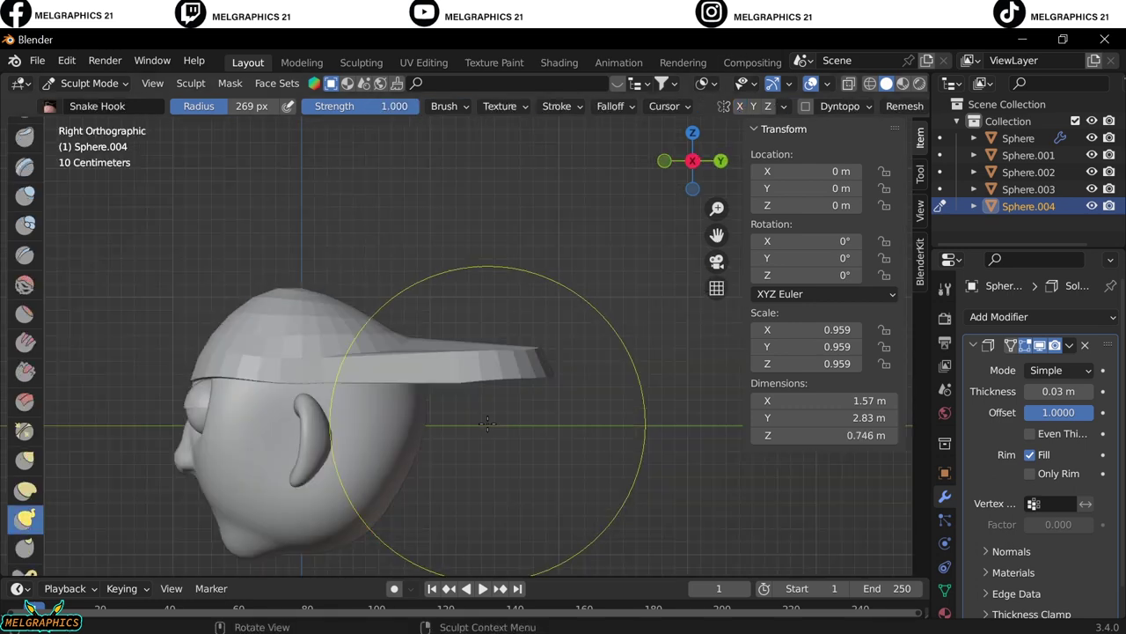
{"action": "key", "text": "KP_1"}
{"action": "left_click", "coordinate": [83, 83]}
{"action": "left_click", "coordinate": [88, 100]}
{"action": "left_click", "coordinate": [560, 437]}
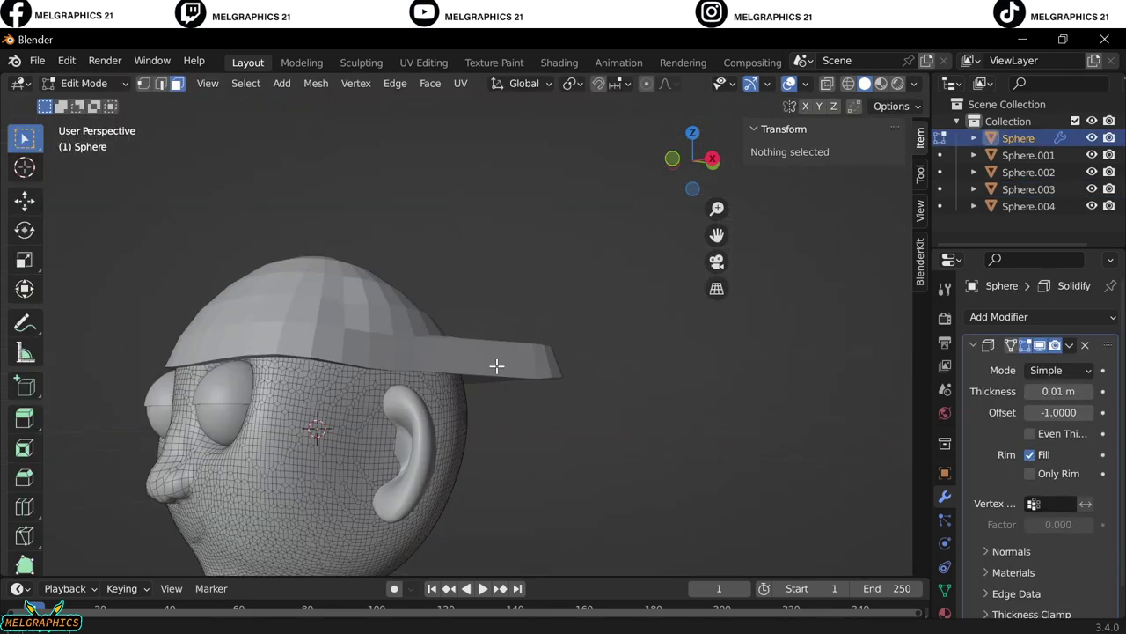
Add a plane to the scene from the Add menu
{"action": "key", "text": "KP_1"}
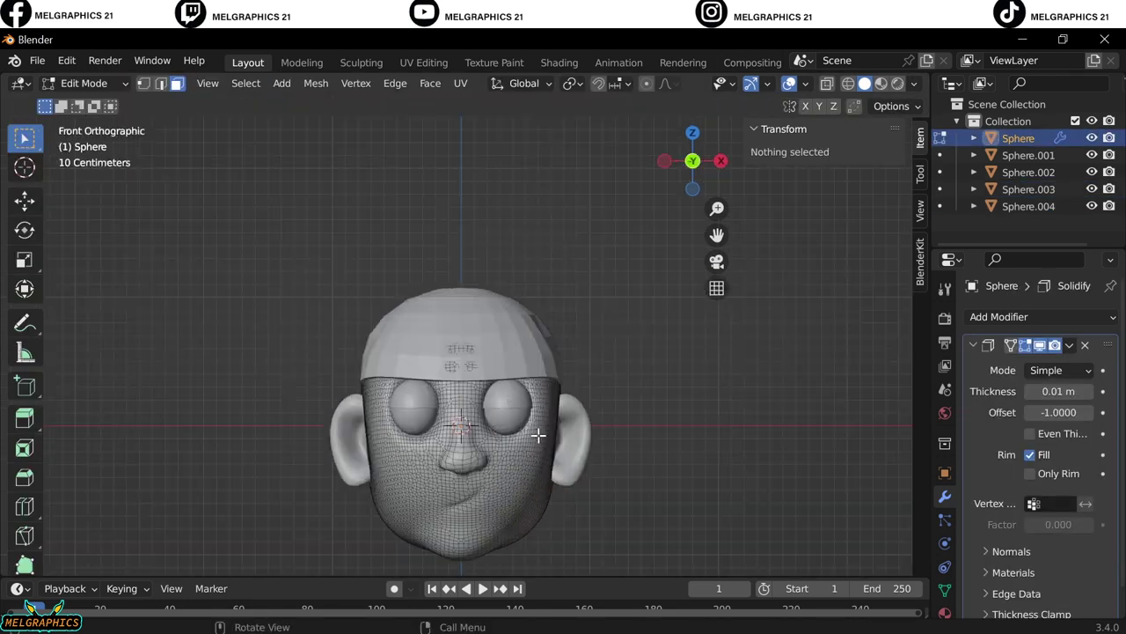
{"action": "key", "text": "Tab"}
{"action": "left_click", "coordinate": [104, 84]}
{"action": "left_click", "coordinate": [226, 83]}
{"action": "mouse_move", "coordinate": [252, 102]}
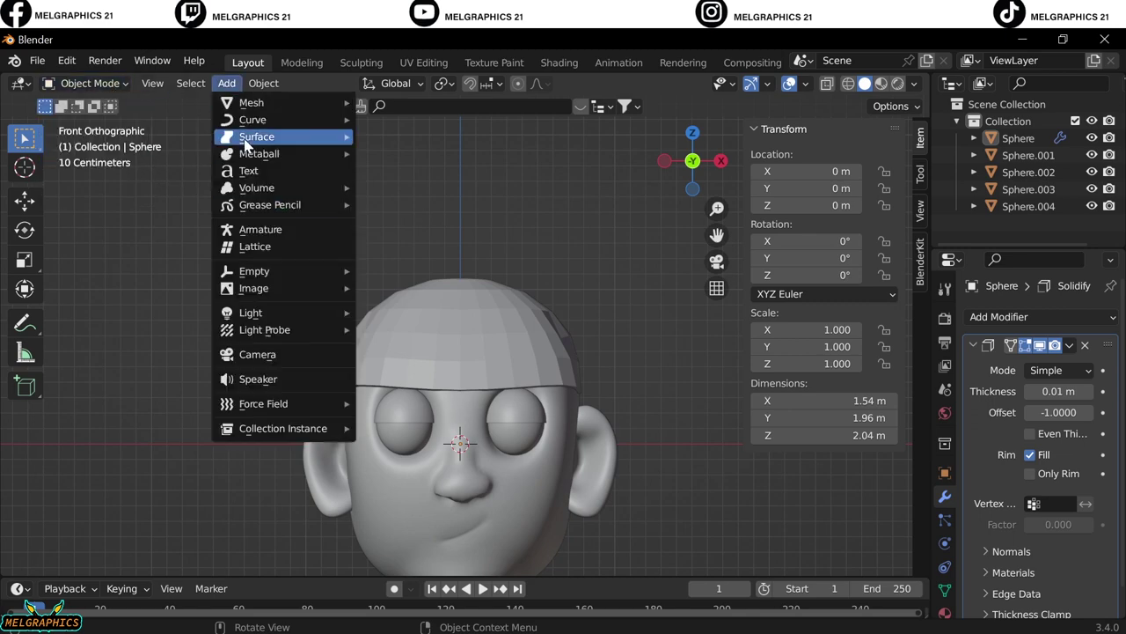
{"action": "left_click", "coordinate": [395, 102]}
Flatten the plane along Y, scale it to 0.5, and start moving it into place
{"action": "key", "text": "KP_7"}
{"action": "key", "text": "s"}
{"action": "key", "text": "y"}
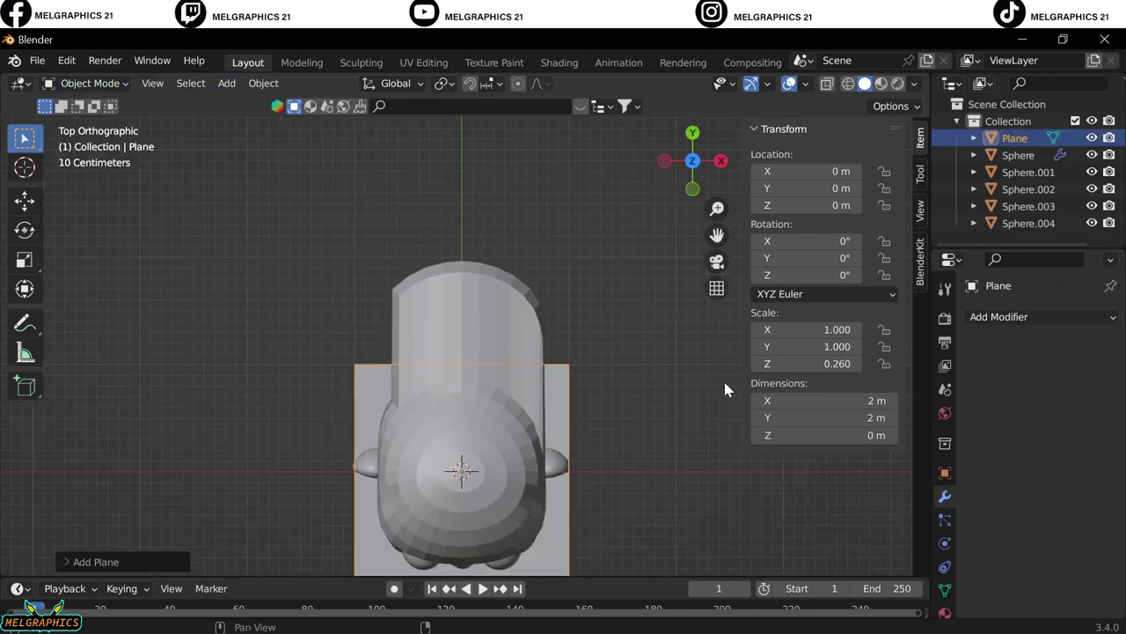
{"action": "left_click", "coordinate": [723, 378]}
{"action": "type", "text": "s0.5"}
{"action": "key", "text": "Return"}
{"action": "key", "text": "KP_1"}
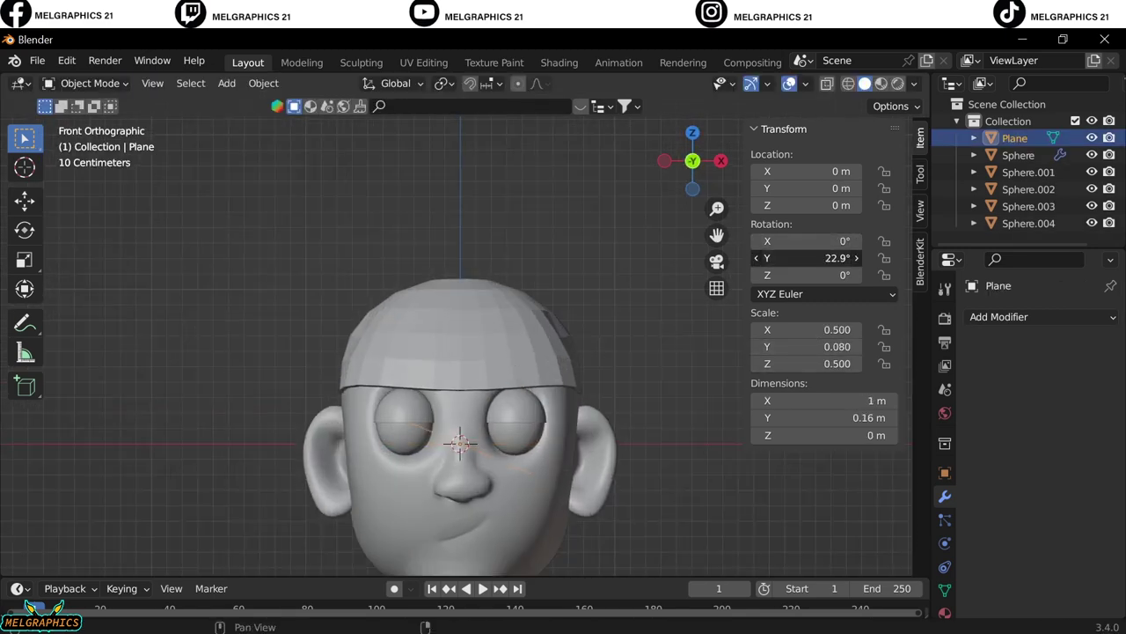
{"action": "key", "text": "g"}
{"action": "middle_click_drag", "start_coordinate": [602, 516], "coordinate": [521, 471]}
Delete the plane and add a smaller UV sphere, moved along X and Y beside the ear
{"action": "key", "text": "Delete"}
{"action": "key", "text": "shift+a"}
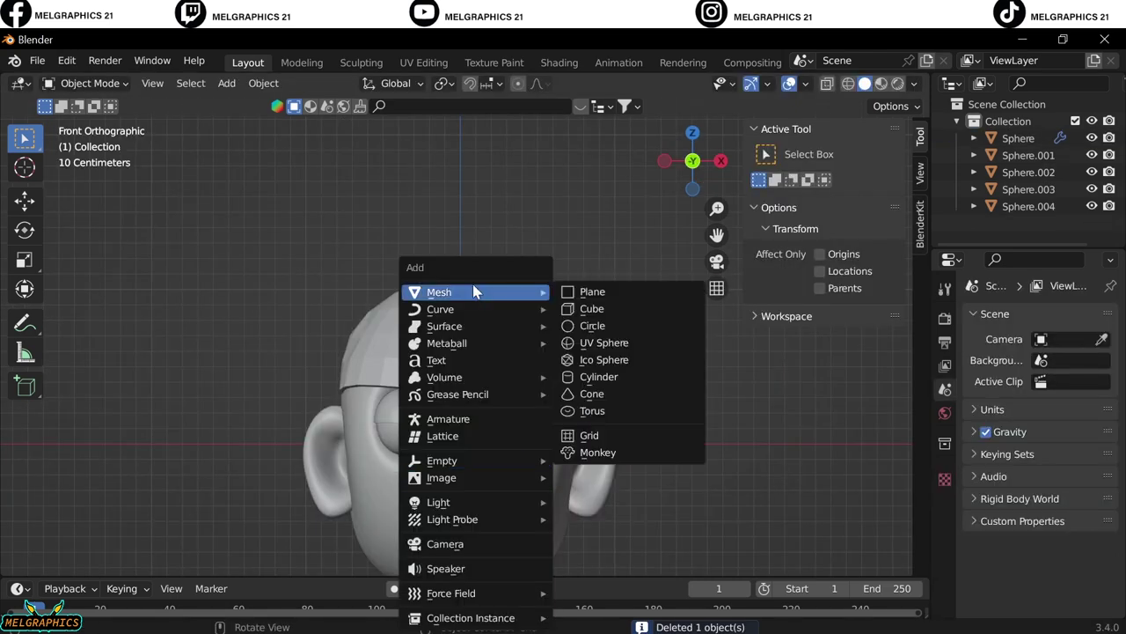
{"action": "left_click", "coordinate": [590, 372]}
{"action": "key", "text": "s"}
{"action": "key", "text": "Return"}
{"action": "key", "text": "g"}
{"action": "key", "text": "x"}
{"action": "key", "text": "Return"}
{"action": "key", "text": "KP_3"}
{"action": "key", "text": "g"}
{"action": "key", "text": "y"}
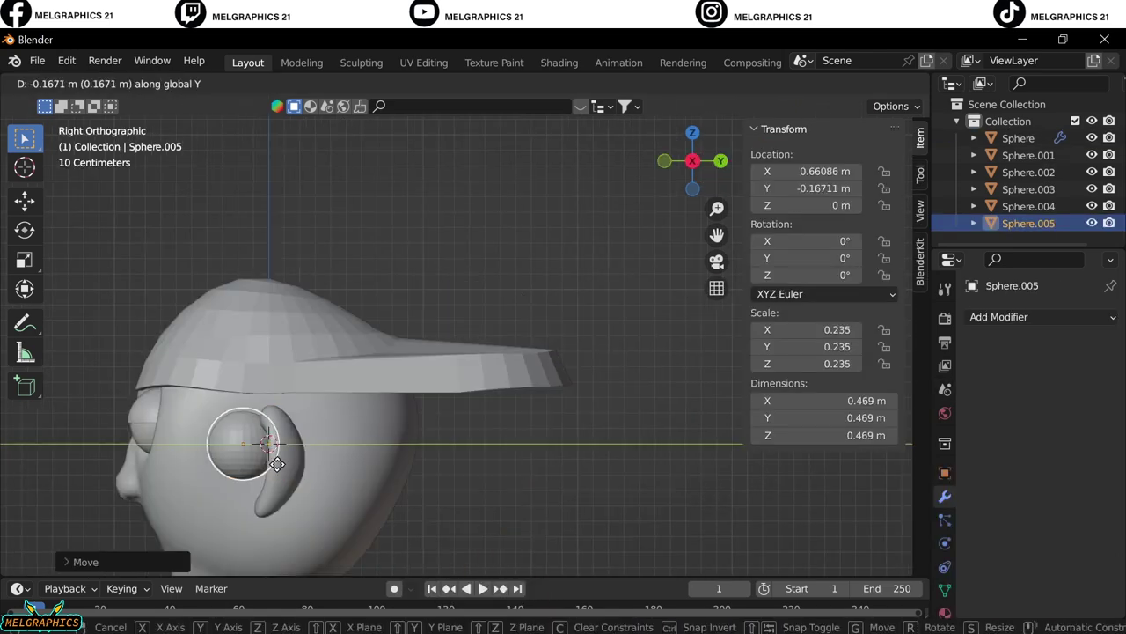
{"action": "key", "text": "Return"}
Sculpt the new sphere into a bean shape with the Grab brush
{"action": "key", "text": "ctrl+Tab"}
{"action": "key", "text": "KP_Decimal"}
{"action": "key", "text": "g"}
{"action": "mouse_move", "coordinate": [382, 350]}
{"action": "left_mouse_down"}
{"action": "mouse_move", "coordinate": [515, 214]}
{"action": "mouse_move", "coordinate": [475, 206]}
{"action": "mouse_move", "coordinate": [480, 198]}
{"action": "left_mouse_up"}
{"action": "mouse_move", "coordinate": [480, 198]}
{"action": "middle_mouse_down"}
{"action": "mouse_move", "coordinate": [684, 308]}
{"action": "mouse_move", "coordinate": [653, 413]}
{"action": "middle_mouse_up"}
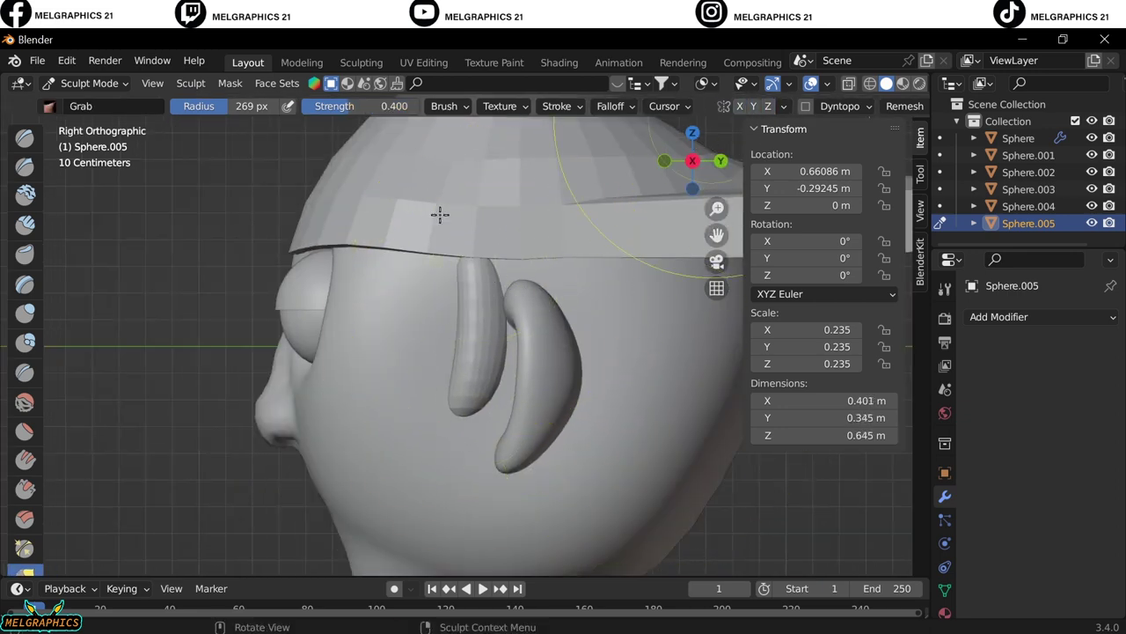
Shrink the Grab brush and pull the sideburn longer down the cheek
{"action": "key", "text": "f"}
{"action": "left_click", "coordinate": [418, 276]}
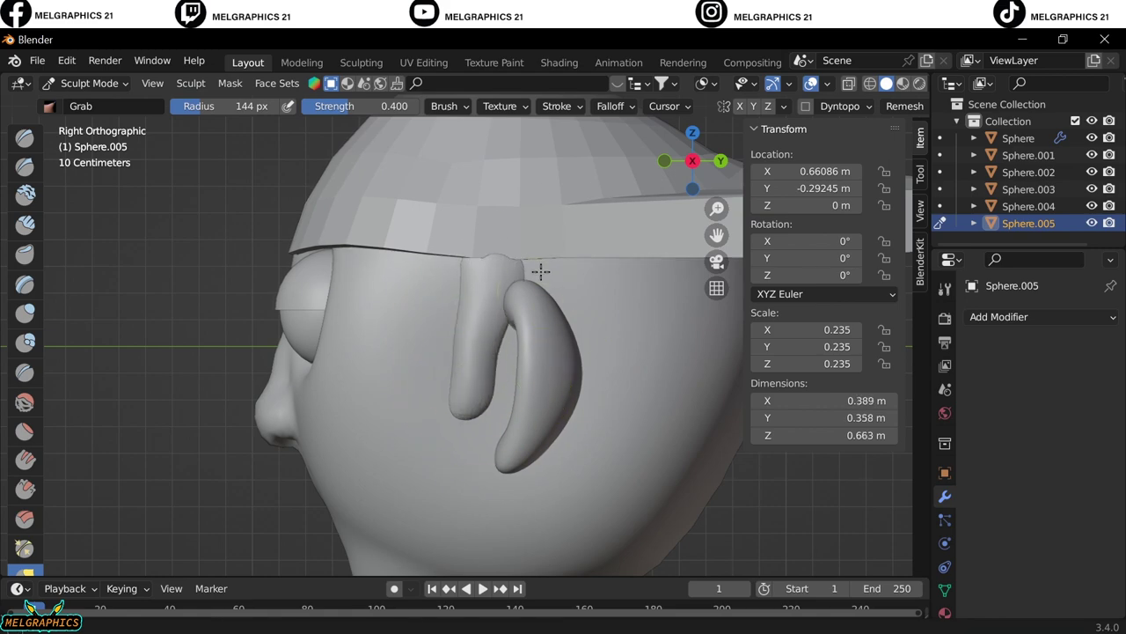
{"action": "left_click_drag", "start_coordinate": [540, 272], "coordinate": [499, 345]}
{"action": "key", "text": "KP_1"}
{"action": "left_click_drag", "start_coordinate": [643, 417], "coordinate": [638, 450]}
{"action": "key", "text": "KP_3"}
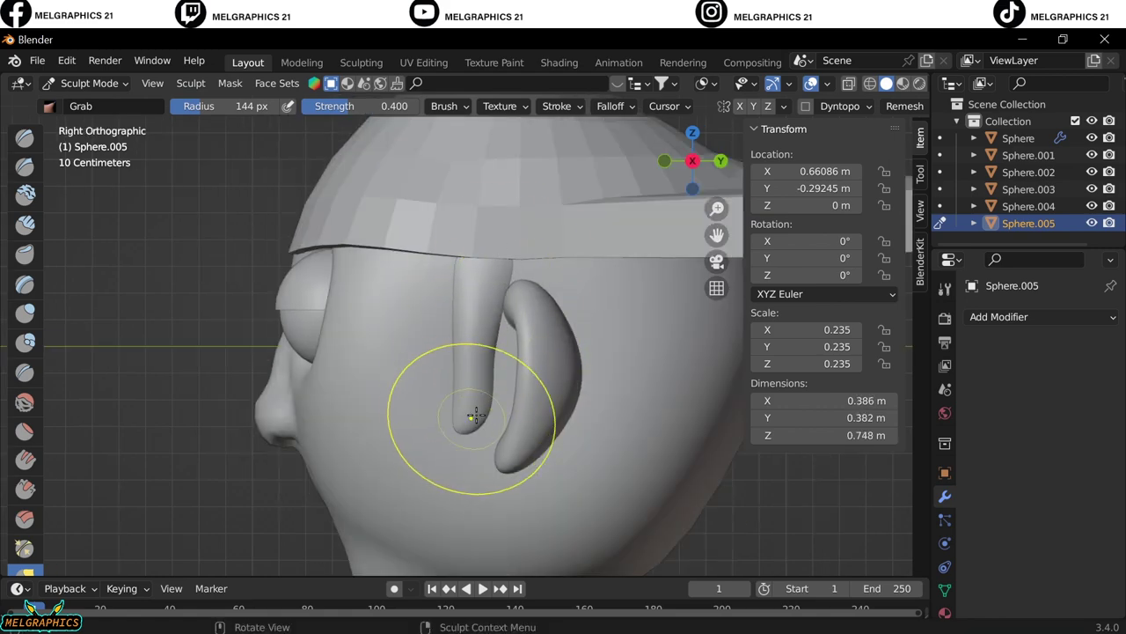
{"action": "left_click_drag", "start_coordinate": [475, 416], "coordinate": [480, 457]}
{"action": "key", "text": "KP_1"}
{"action": "middle_click_drag", "start_coordinate": [573, 443], "coordinate": [573, 312]}
{"action": "key", "text": "KP_3"}
{"action": "scroll", "coordinate": [493, 284], "scroll_direction": "up", "scroll_amount": 3}
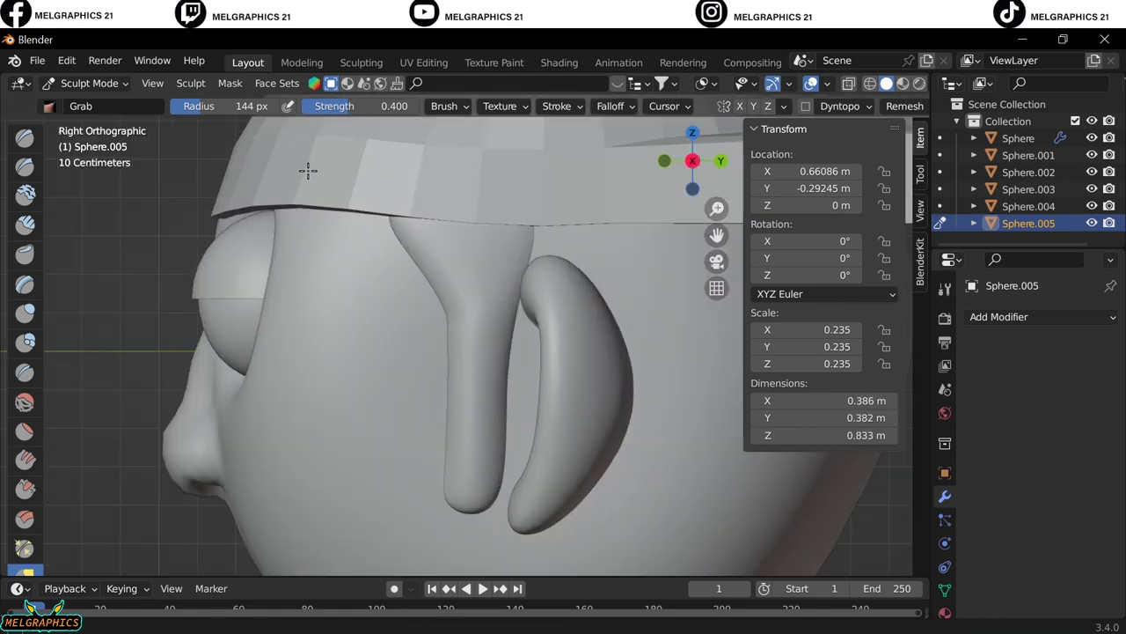
{"action": "key", "text": "KP_1"}
In Object Mode, add and apply a Mirror modifier to copy the sideburn to the other side
{"action": "left_click", "coordinate": [88, 83]}
{"action": "left_click", "coordinate": [95, 103]}
{"action": "left_click", "coordinate": [433, 324]}
{"action": "key", "text": "ctrl+a"}
{"action": "mouse_move", "coordinate": [616, 493]}
{"action": "middle_mouse_down"}
{"action": "mouse_move", "coordinate": [671, 536]}
{"action": "mouse_move", "coordinate": [364, 490]}
{"action": "middle_mouse_up"}
Select the head, then the mirrored sideburns, from the front view
{"action": "left_click", "coordinate": [370, 458]}
{"action": "left_click", "coordinate": [88, 82]}
{"action": "left_click", "coordinate": [93, 121]}
{"action": "key", "text": "KP_1"}
{"action": "key", "text": "Tab"}
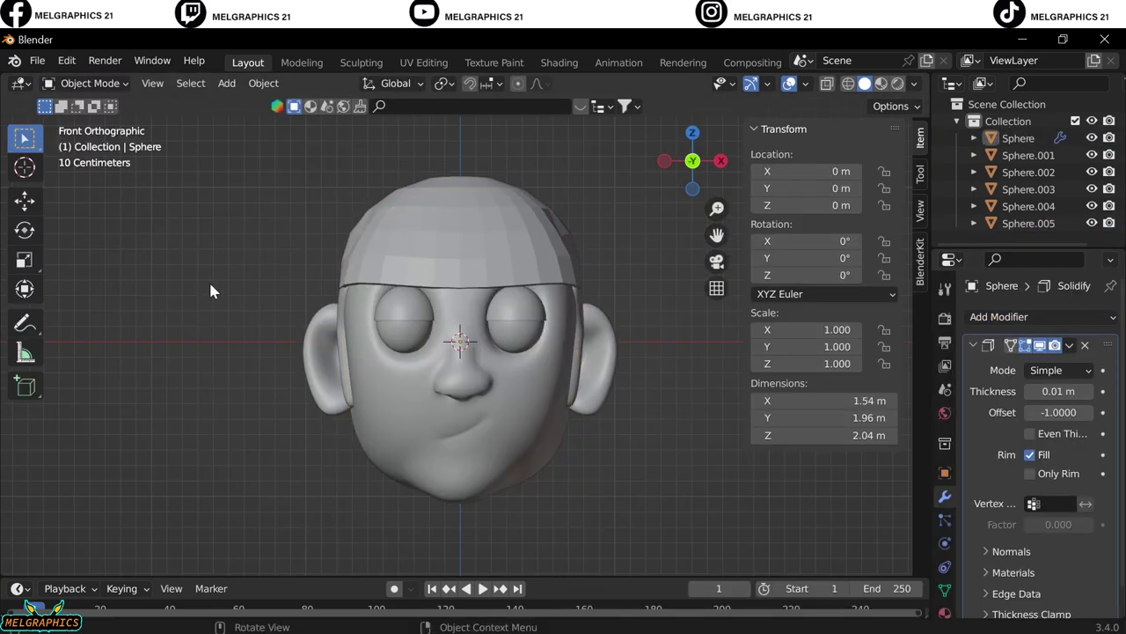
{"action": "right_click", "coordinate": [466, 220]}
{"action": "left_click", "coordinate": [467, 217]}
{"action": "key", "text": "KP_1"}
{"action": "scroll", "coordinate": [586, 428], "scroll_direction": "down", "scroll_amount": 2}
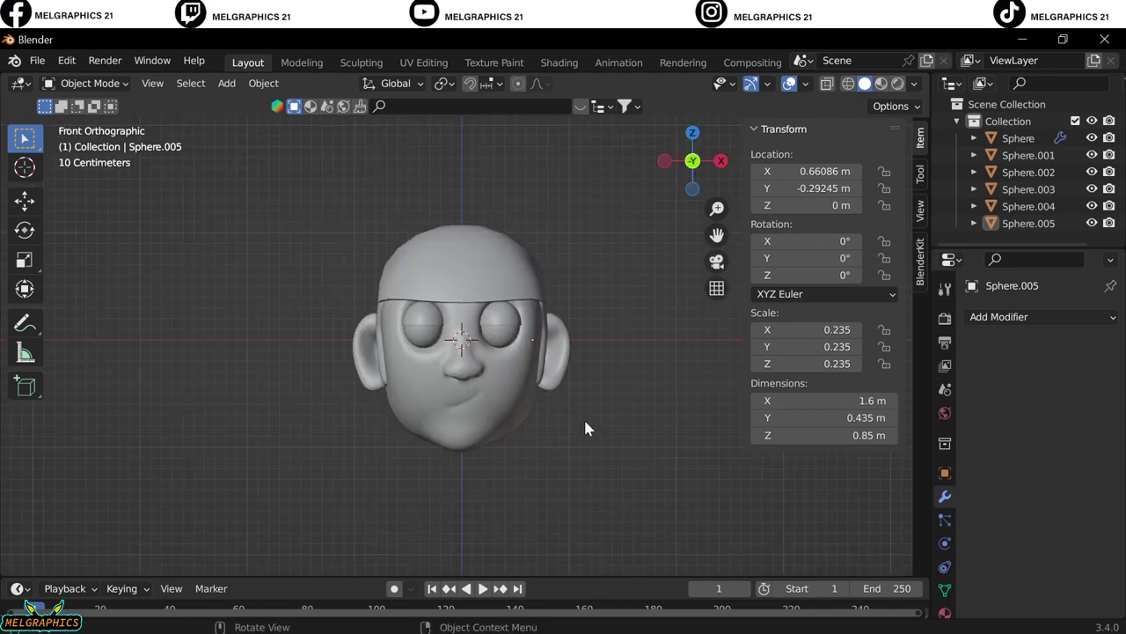
Add a new UV sphere and shrink it
{"action": "key", "text": "shift+a"}
{"action": "left_click", "coordinate": [646, 460]}
{"action": "key", "text": "s"}
{"action": "left_click", "coordinate": [492, 365]}
Scale the new ball smaller and raise it onto the top of the head
{"action": "key", "text": "g"}
{"action": "left_click", "coordinate": [606, 332]}
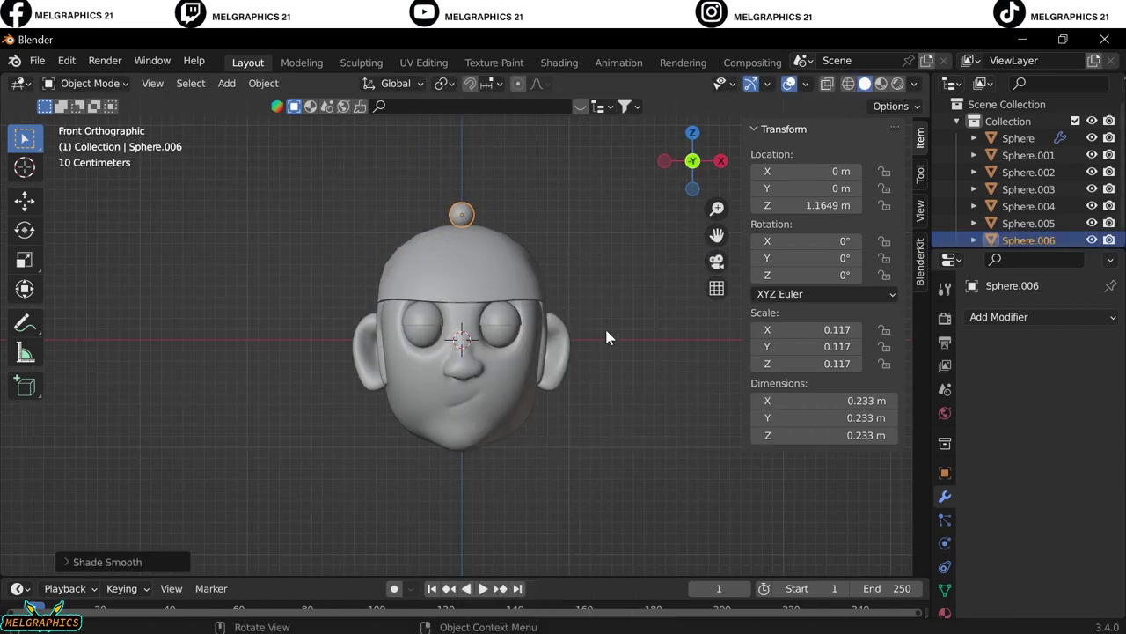
{"action": "key", "text": "KP_3"}
{"action": "middle_click_drag", "start_coordinate": [714, 529], "coordinate": [516, 432]}
{"action": "key", "text": "KP_1"}
{"action": "scroll", "coordinate": [580, 418], "scroll_direction": "up", "scroll_amount": 3}
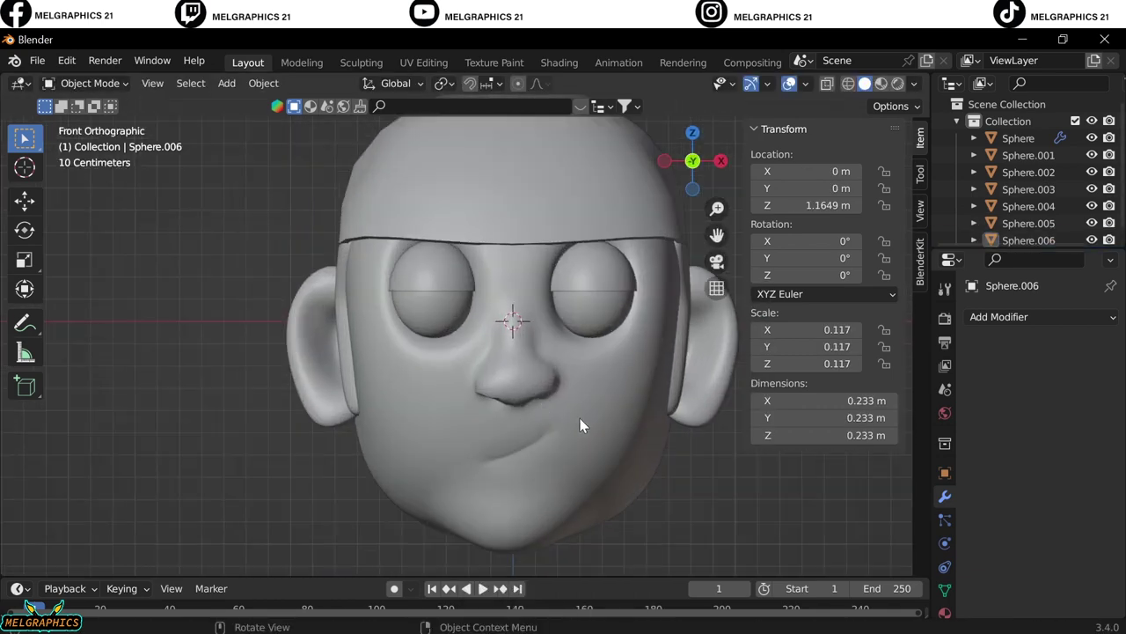
Select Sphere.007 and switch to Sculpt Mode in the back view
{"action": "left_click", "coordinate": [580, 418]}
{"action": "mouse_move", "coordinate": [580, 418]}
{"action": "middle_mouse_down"}
{"action": "mouse_move", "coordinate": [497, 496]}
{"action": "mouse_move", "coordinate": [442, 480]}
{"action": "middle_mouse_up"}
{"action": "left_click", "coordinate": [90, 82]}
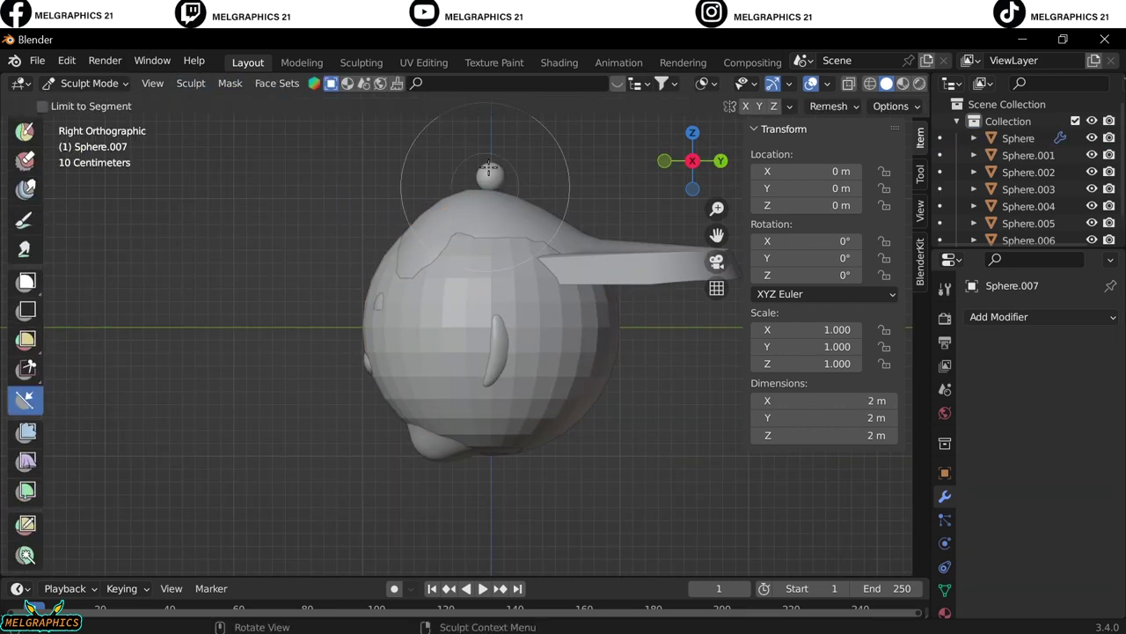
{"action": "key", "text": "ctrl+KP_1"}
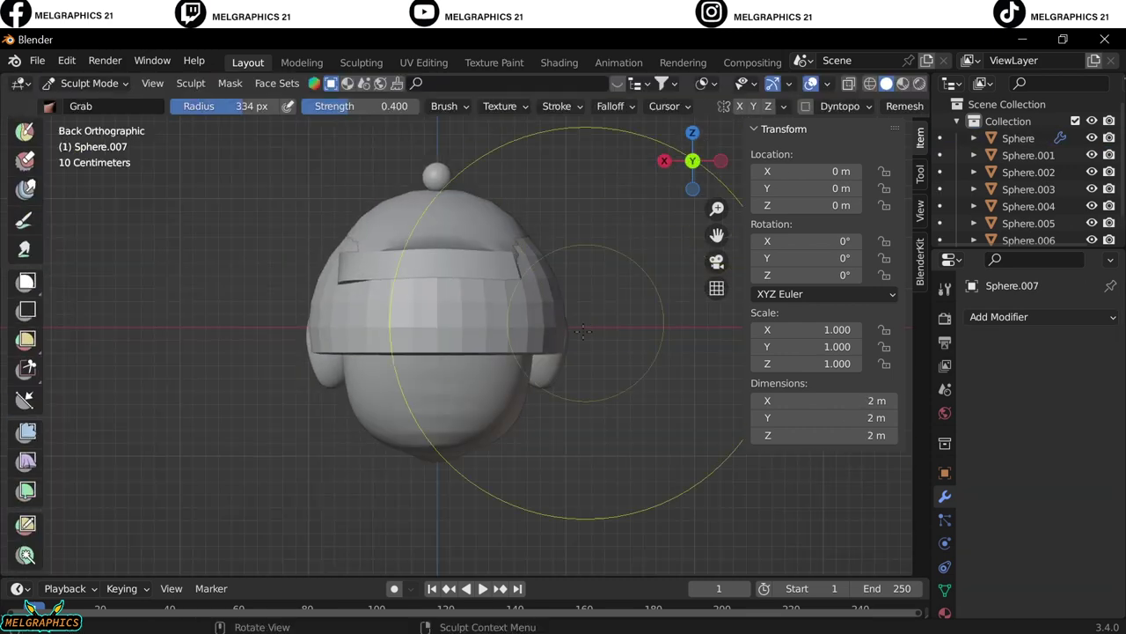
{"action": "scroll", "coordinate": [636, 317], "scroll_direction": "up", "scroll_amount": 3}
Grab-sculpt Sphere.007's lower back edge downward, checking from the back and side
{"action": "left_click_drag", "start_coordinate": [617, 301], "coordinate": [544, 230]}
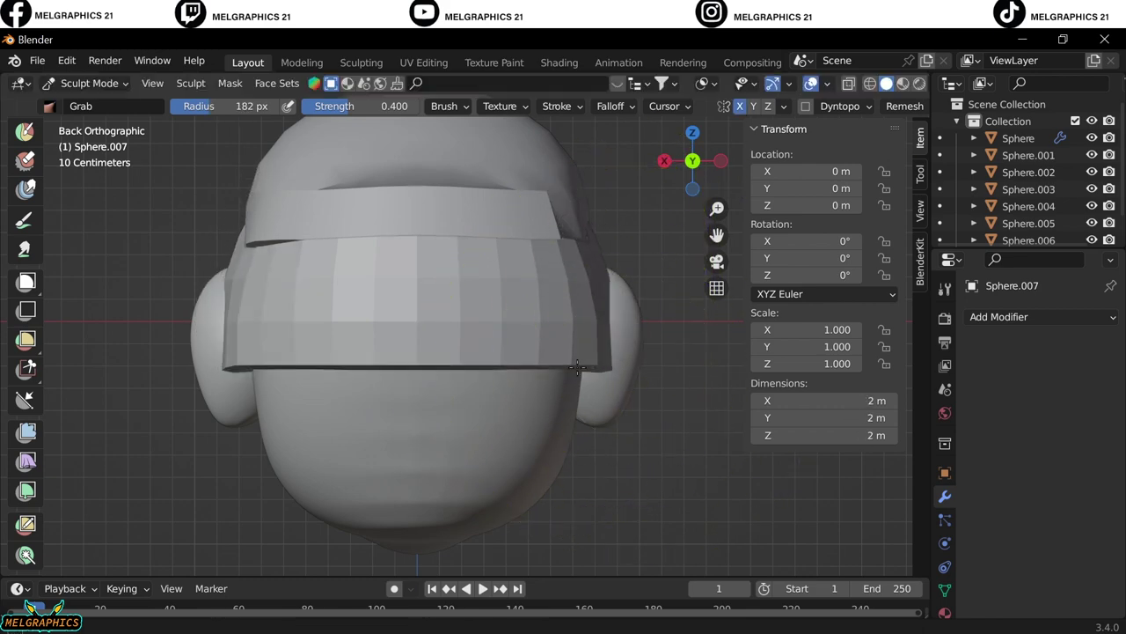
{"action": "middle_click_drag", "start_coordinate": [587, 260], "coordinate": [624, 352]}
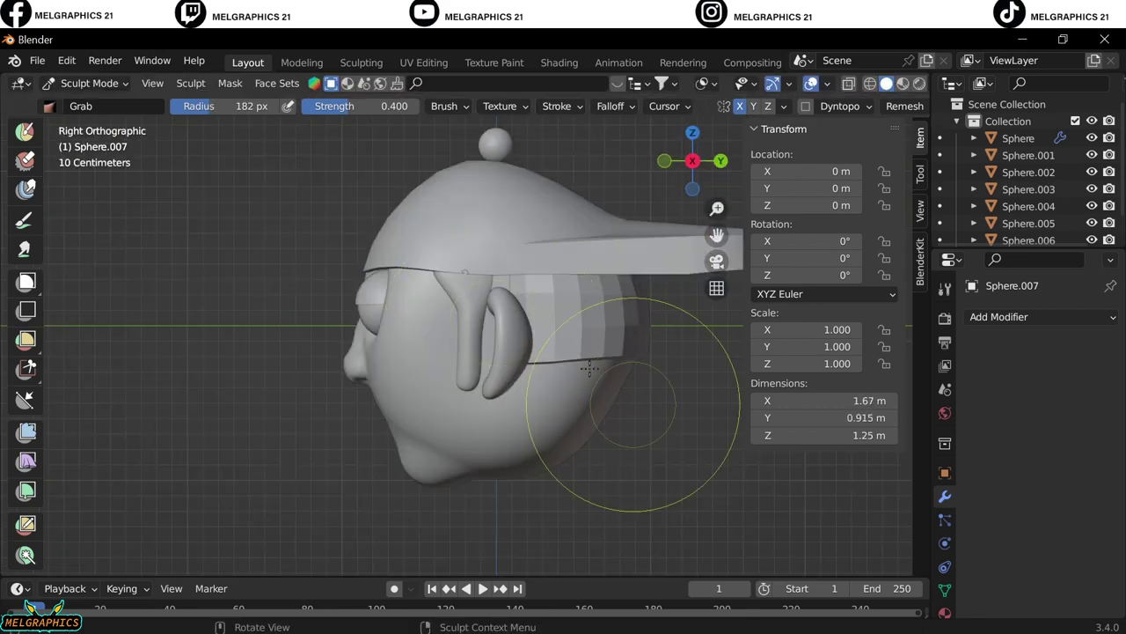
{"action": "left_click_drag", "start_coordinate": [678, 493], "coordinate": [586, 403]}
{"action": "middle_click_drag", "start_coordinate": [586, 402], "coordinate": [419, 440]}
{"action": "key", "text": "ctrl+KP_1"}
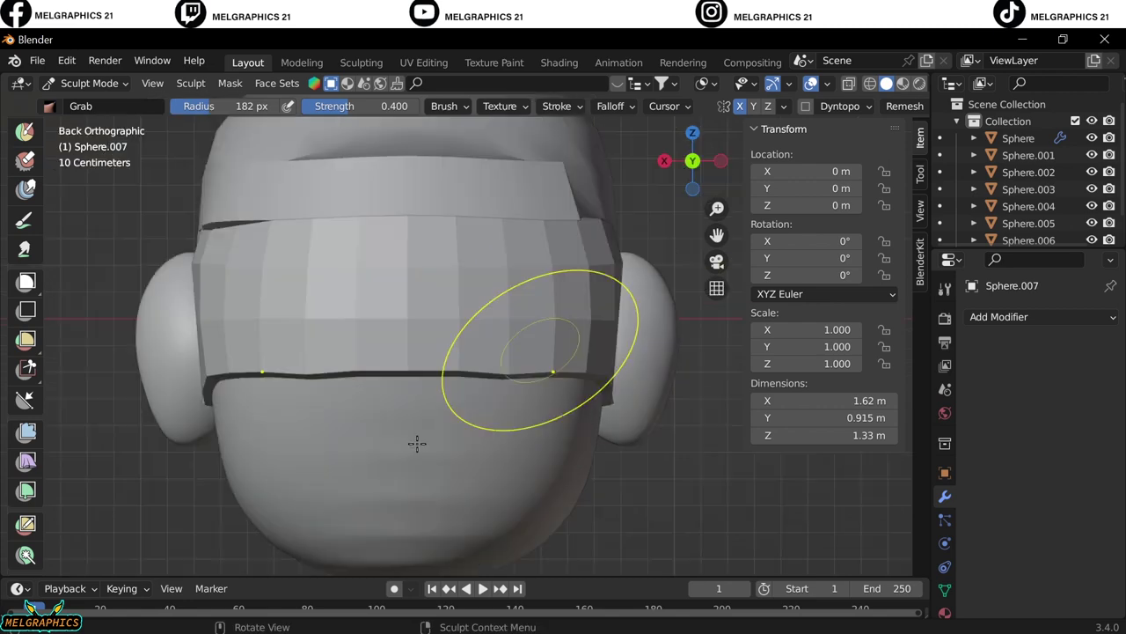
{"action": "left_click_drag", "start_coordinate": [368, 401], "coordinate": [397, 443]}
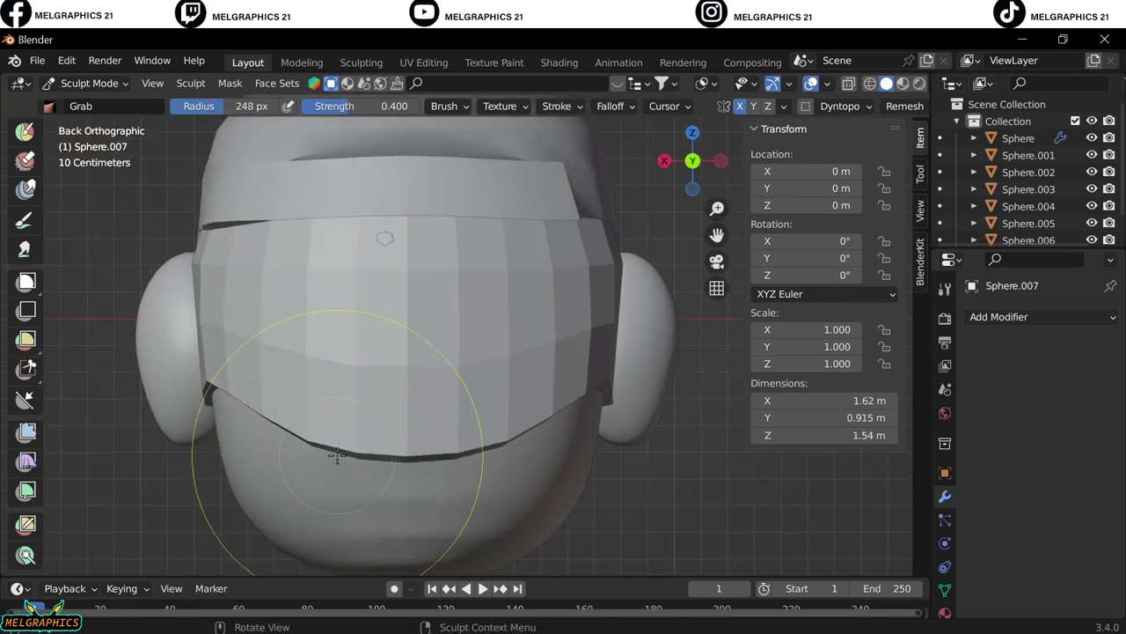
{"action": "mouse_move", "coordinate": [337, 454]}
{"action": "middle_mouse_down", "text": "alt"}
{"action": "mouse_move", "coordinate": [625, 448]}
{"action": "mouse_move", "coordinate": [563, 423]}
{"action": "middle_mouse_up", "text": "alt"}
Return to Object Mode and apply Shade Smooth to the cap
{"action": "key", "text": "ctrl+Tab"}
{"action": "right_click", "coordinate": [492, 299]}
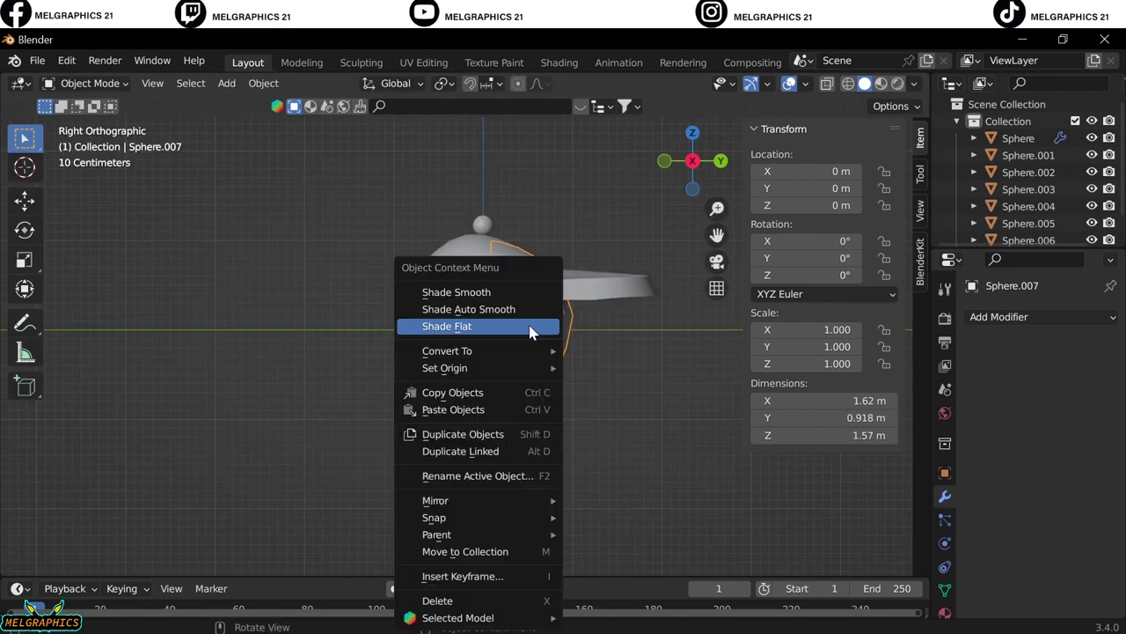
{"action": "left_click", "coordinate": [453, 292]}
{"action": "left_click", "coordinate": [493, 202]}
{"action": "middle_click_drag", "start_coordinate": [585, 467], "coordinate": [346, 215]}
{"action": "key", "text": "ctrl+Tab"}
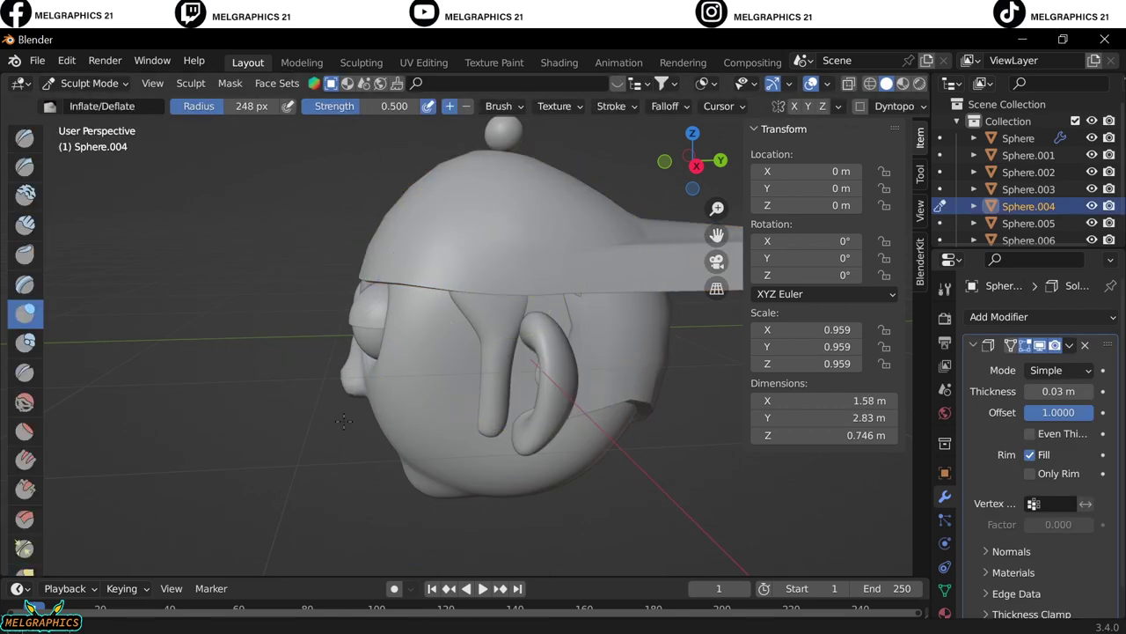
{"action": "key", "text": "KP_1"}
Reselect the cap and remove its Solidify thickness
{"action": "key", "text": "ctrl+Tab"}
{"action": "left_click", "coordinate": [630, 492]}
{"action": "mouse_move", "coordinate": [631, 494]}
{"action": "middle_mouse_down"}
{"action": "mouse_move", "coordinate": [350, 414]}
{"action": "mouse_move", "coordinate": [340, 390]}
{"action": "middle_mouse_up"}
{"action": "left_click", "coordinate": [475, 237]}
{"action": "left_click", "coordinate": [88, 82]}
{"action": "left_click", "coordinate": [88, 118]}
{"action": "key", "text": "Tab"}
{"action": "left_click", "coordinate": [1085, 345]}
Box-select the visor's end faces in Edit Mode and separate them into their own object
{"action": "left_click", "coordinate": [88, 83]}
{"action": "left_click", "coordinate": [88, 118]}
{"action": "left_click_drag", "start_coordinate": [339, 390], "coordinate": [611, 516]}
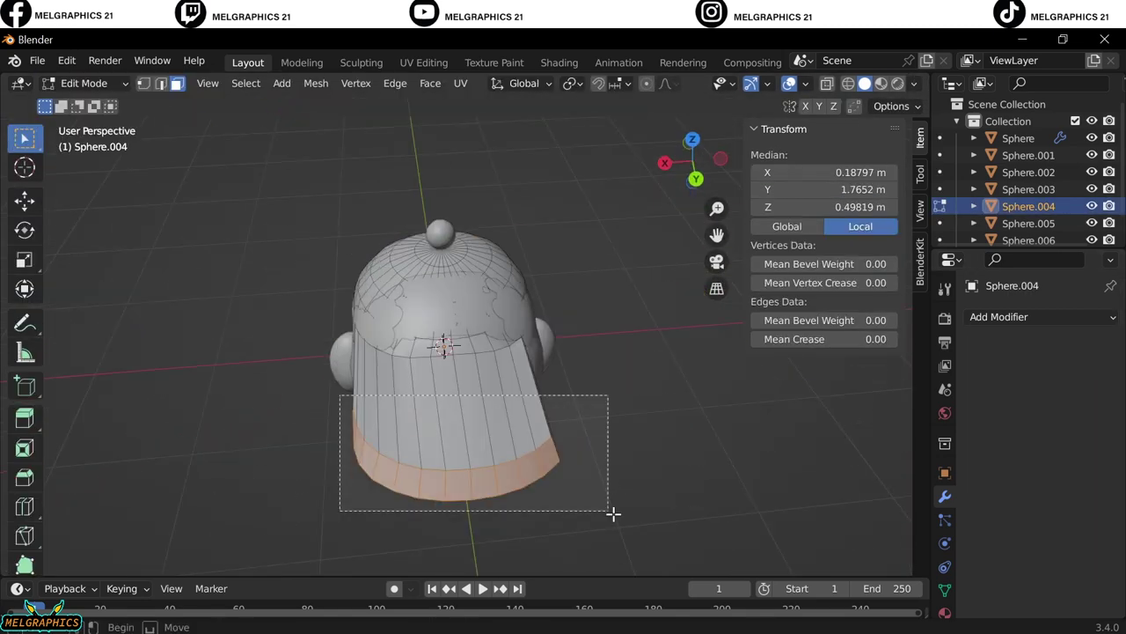
{"action": "middle_click_drag", "start_coordinate": [610, 516], "coordinate": [257, 171]}
{"action": "key", "text": "KP_3"}
{"action": "middle_click_drag", "start_coordinate": [641, 369], "coordinate": [428, 586]}
{"action": "right_click", "coordinate": [428, 586]}
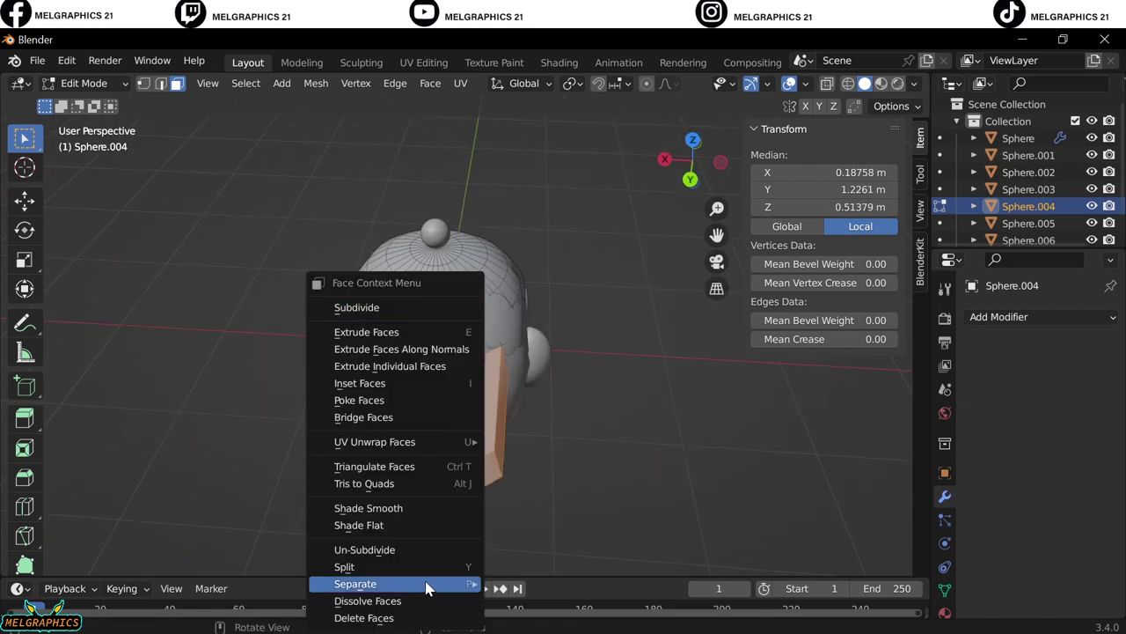
{"action": "left_click", "coordinate": [427, 586]}
{"action": "key", "text": "Tab"}
{"action": "left_click", "coordinate": [999, 317]}
Give the cap a Solidify modifier with 0.03 m thickness
{"action": "left_click", "coordinate": [758, 608]}
{"action": "left_click_drag", "start_coordinate": [1059, 391], "coordinate": [1083, 390]}
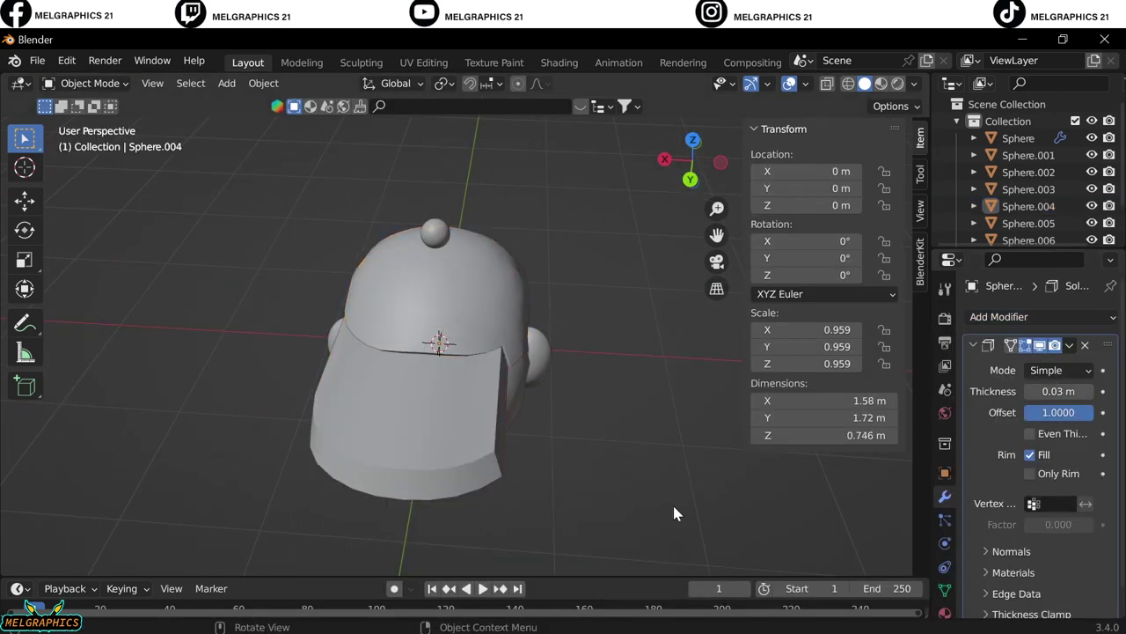
{"action": "mouse_move", "coordinate": [672, 503]}
{"action": "middle_mouse_down"}
{"action": "mouse_move", "coordinate": [476, 512]}
{"action": "mouse_move", "coordinate": [803, 391]}
{"action": "middle_mouse_up"}
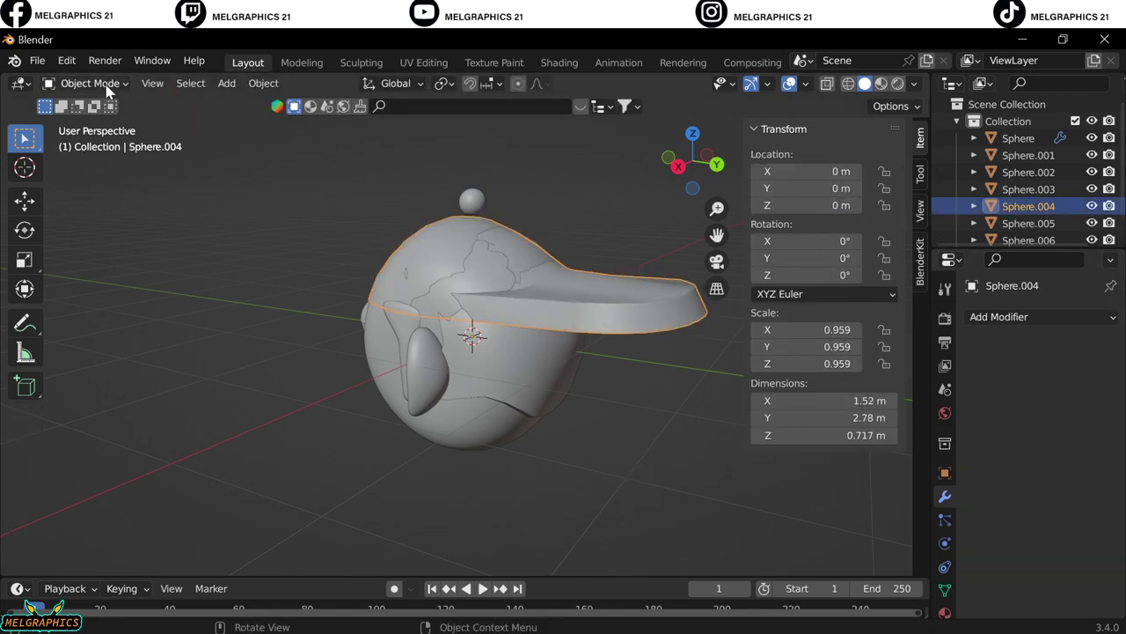
{"action": "key", "text": "Tab"}
{"action": "middle_click_drag", "start_coordinate": [661, 377], "coordinate": [310, 218]}
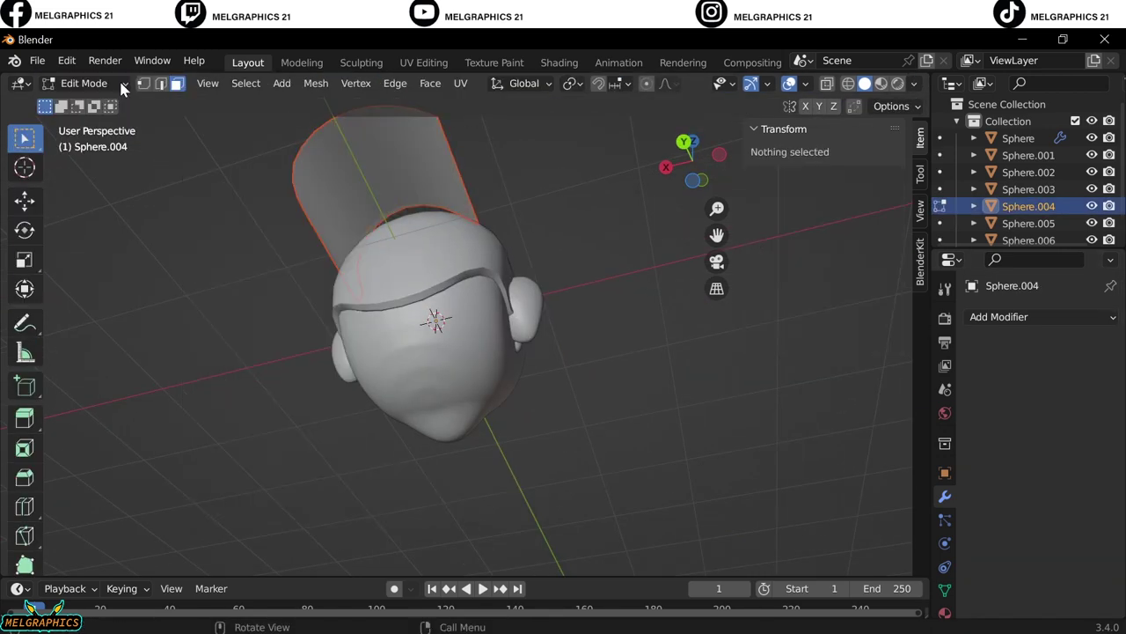
{"action": "key", "text": "Return"}
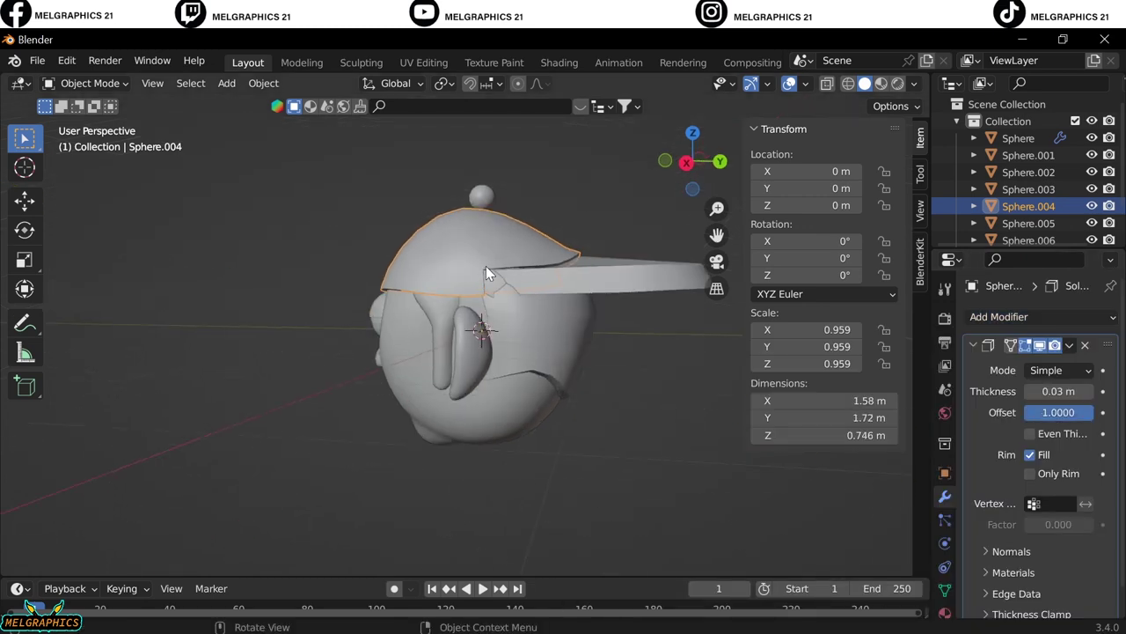
{"action": "key", "text": "Tab"}
{"action": "key", "text": "Tab"}
{"action": "key", "text": "KP_1"}
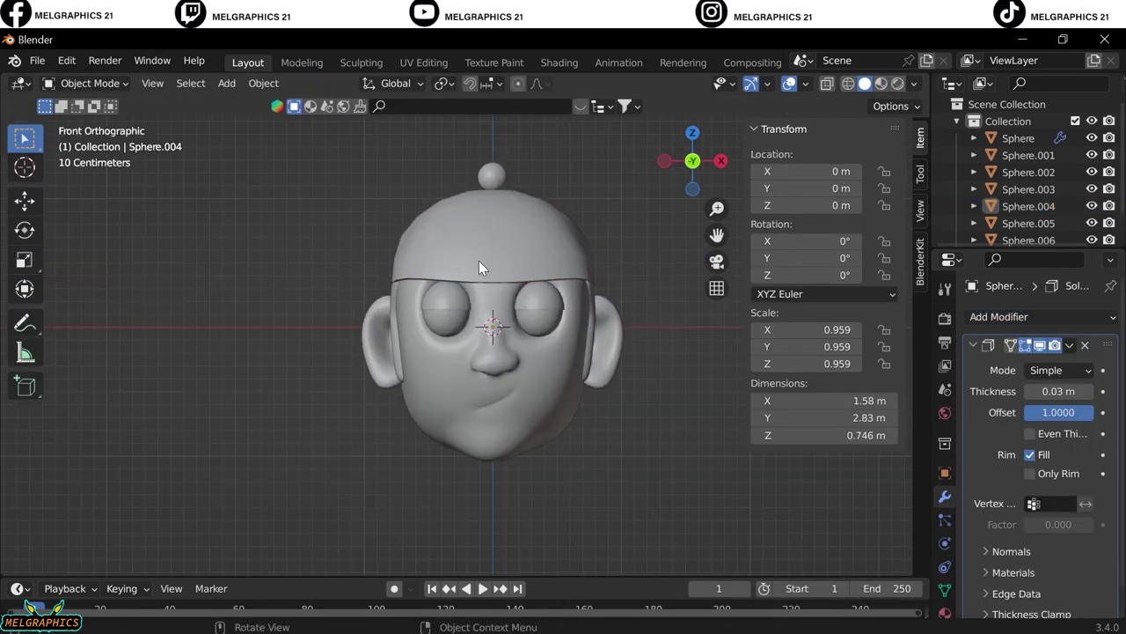
{"action": "mouse_move", "coordinate": [479, 267]}
{"action": "middle_mouse_down"}
{"action": "mouse_move", "coordinate": [546, 390]}
{"action": "mouse_move", "coordinate": [521, 440]}
{"action": "middle_mouse_up"}
Put the head sphere in Sculpt Mode with the Snake Hook brush at a larger size
{"action": "left_click", "coordinate": [88, 83]}
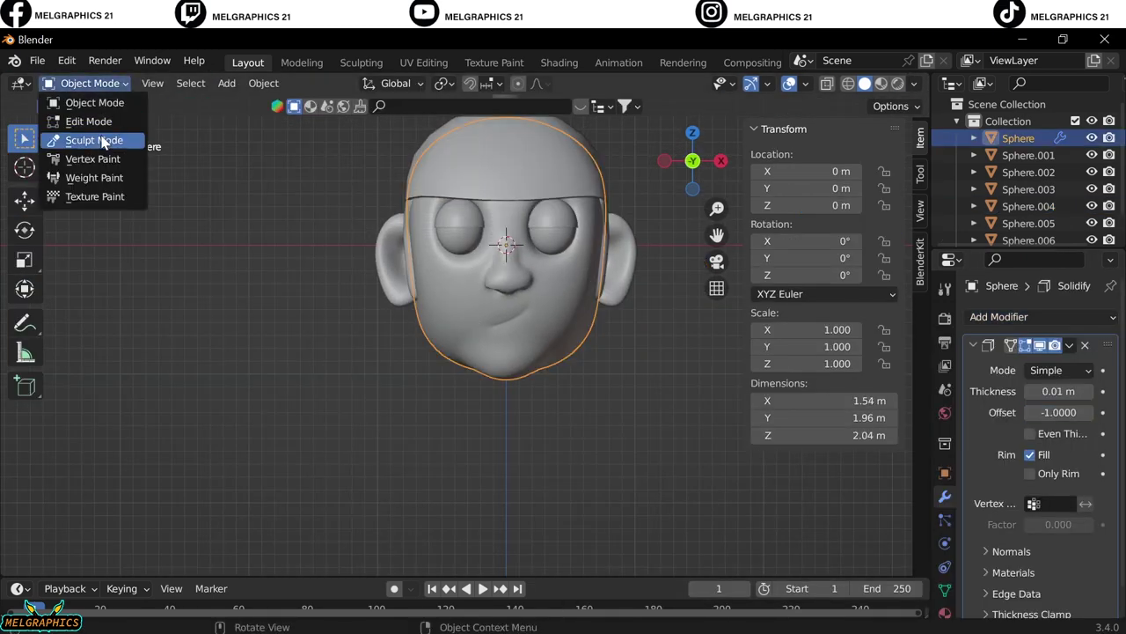
{"action": "left_click", "coordinate": [93, 138]}
{"action": "left_click", "coordinate": [26, 540]}
{"action": "key", "text": "f"}
{"action": "left_click", "coordinate": [503, 364]}
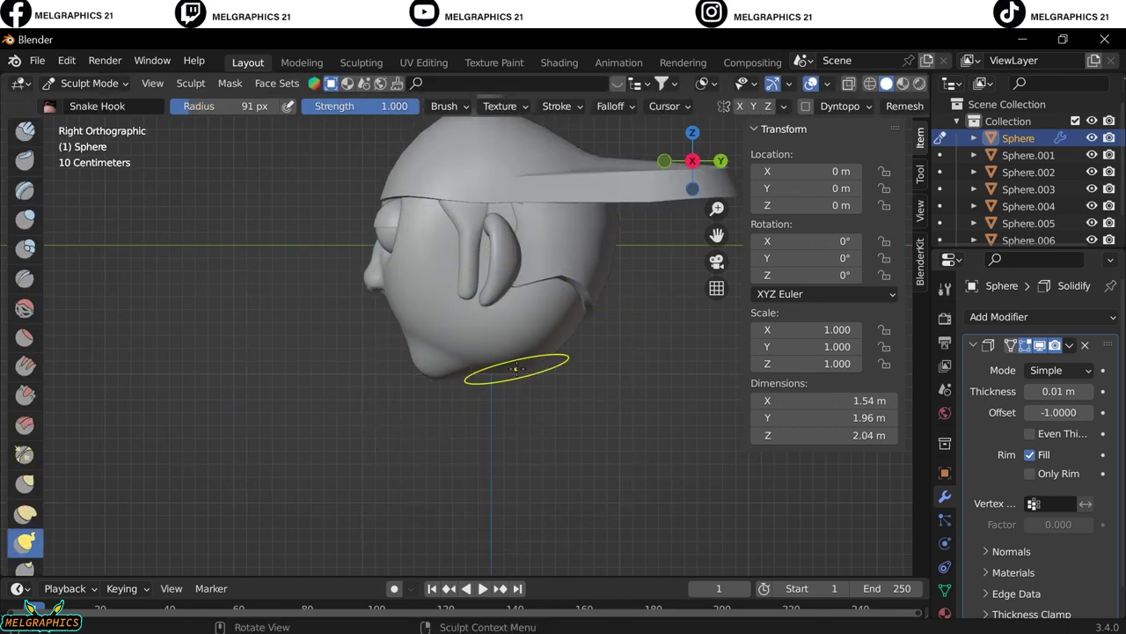
{"action": "key", "text": "KP_1"}
{"action": "key", "text": "KP_3"}
{"action": "key", "text": "KP_1"}
{"action": "scroll", "coordinate": [511, 431], "scroll_direction": "up", "scroll_amount": 2}
{"action": "key", "text": "f"}
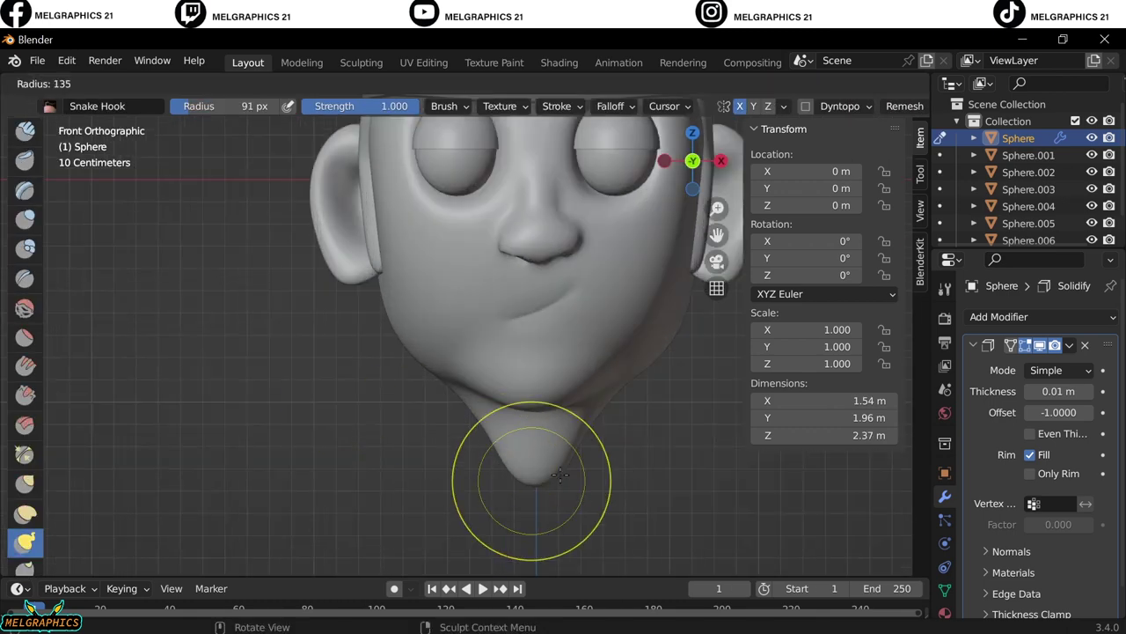
{"action": "left_click", "coordinate": [616, 493]}
Drag a tapered neck down from under the chin, then return to Object Mode
{"action": "key", "text": "KP_5"}
{"action": "mouse_move", "coordinate": [546, 423]}
{"action": "middle_mouse_down"}
{"action": "mouse_move", "coordinate": [458, 335]}
{"action": "mouse_move", "coordinate": [314, 434]}
{"action": "middle_mouse_up"}
{"action": "key", "text": "KP_1"}
{"action": "key", "text": "ctrl+Tab"}
{"action": "key", "text": "KP_1"}
{"action": "scroll", "coordinate": [314, 435], "scroll_direction": "down", "scroll_amount": 2}
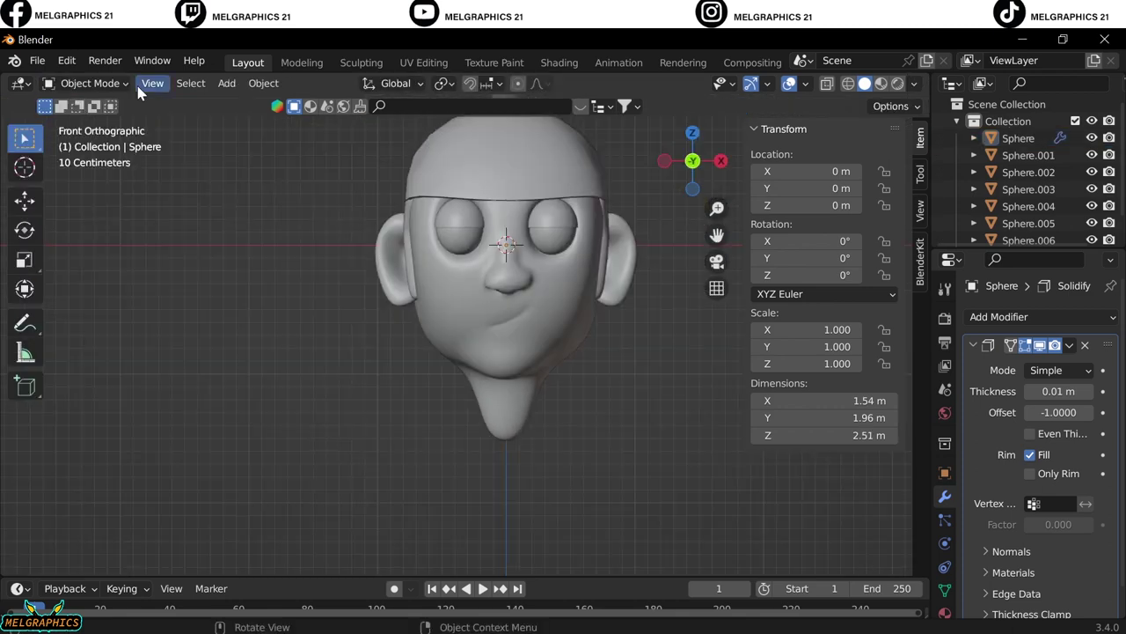
{"action": "left_click", "coordinate": [88, 83]}
Add a torus, lower it toward the neck base and scale it down
{"action": "key", "text": "shift+a"}
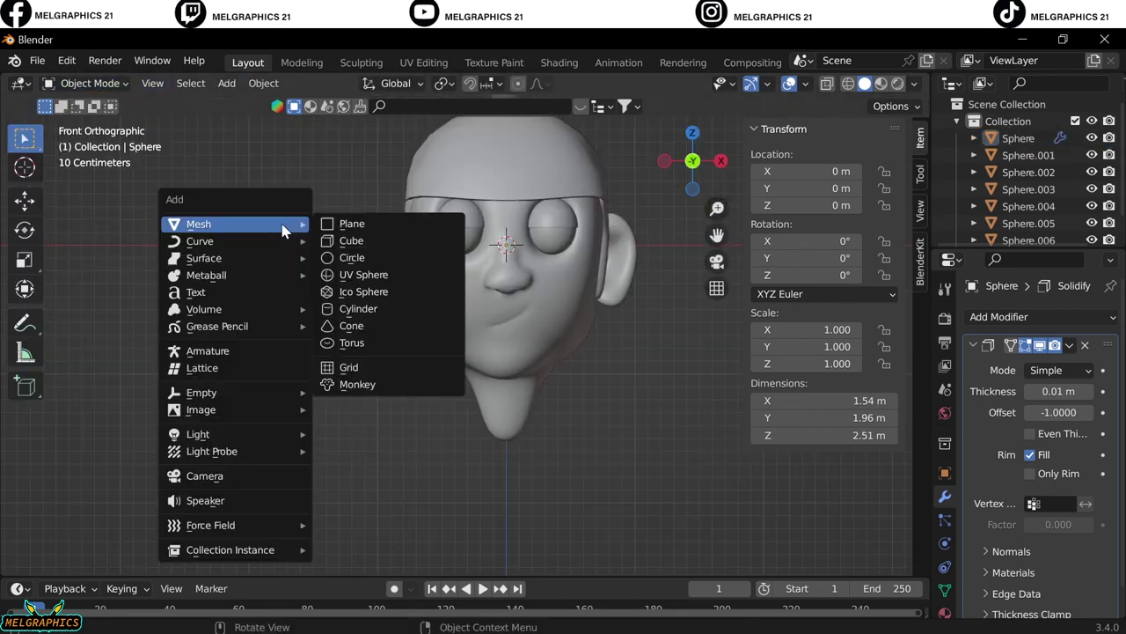
{"action": "left_click", "coordinate": [370, 345]}
{"action": "key", "text": "s"}
{"action": "left_click", "coordinate": [531, 458]}
{"action": "key", "text": "g"}
{"action": "key", "text": "z"}
{"action": "left_click", "coordinate": [528, 572]}
{"action": "middle_click_drag", "start_coordinate": [528, 572], "coordinate": [563, 493]}
{"action": "key", "text": "s"}
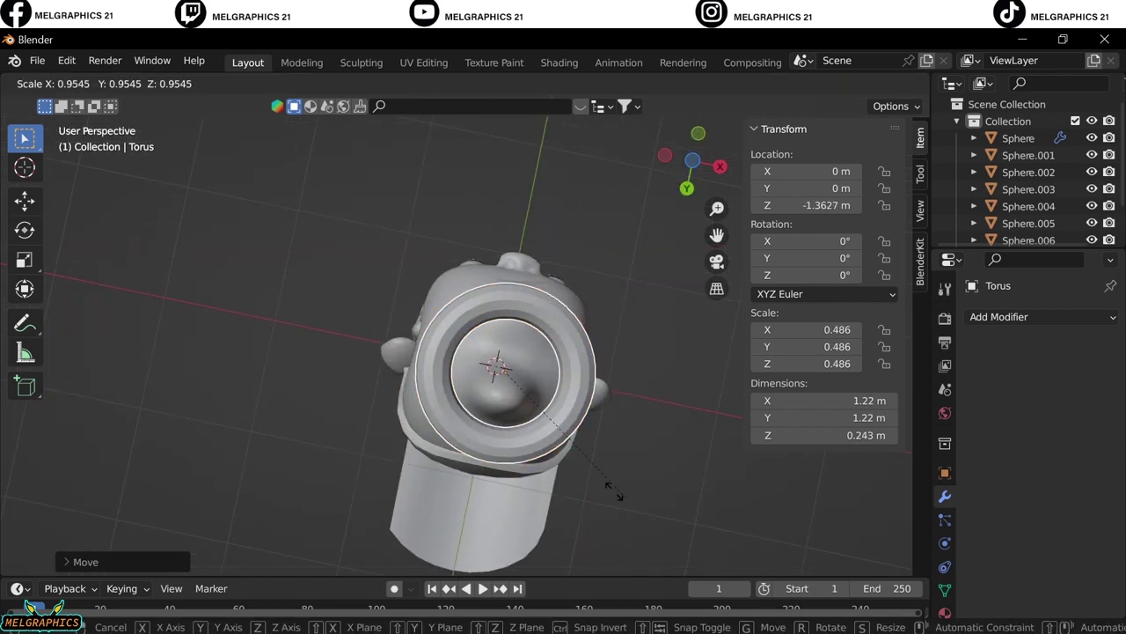
{"action": "left_click", "coordinate": [562, 453]}
Stretch the torus ring taller along Z around the neck
{"action": "key", "text": "KP_1"}
{"action": "left_click_drag", "start_coordinate": [823, 364], "coordinate": [836, 364]}
{"action": "key", "text": "g"}
{"action": "key", "text": "z"}
{"action": "middle_click_drag", "start_coordinate": [548, 448], "coordinate": [437, 480]}
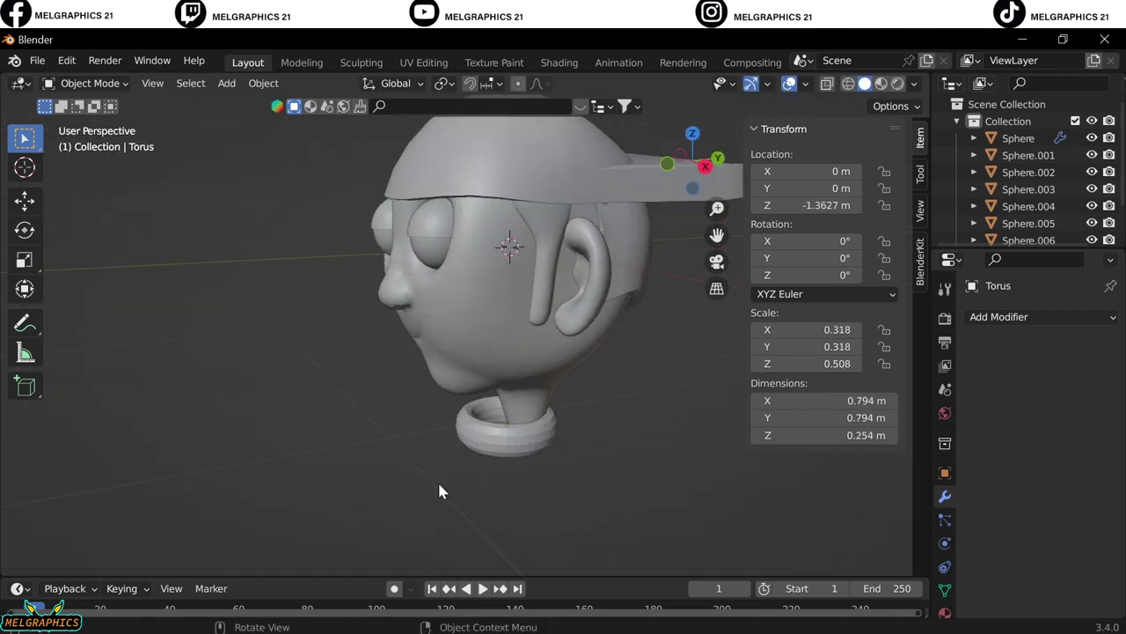
{"action": "key", "text": "g"}
{"action": "key", "text": "y"}
{"action": "left_click", "coordinate": [504, 421]}
{"action": "mouse_move", "coordinate": [503, 422]}
{"action": "middle_mouse_down"}
{"action": "mouse_move", "coordinate": [526, 466]}
{"action": "mouse_move", "coordinate": [436, 479]}
{"action": "middle_mouse_up"}
{"action": "scroll", "coordinate": [479, 492], "scroll_direction": "up", "scroll_amount": 5}
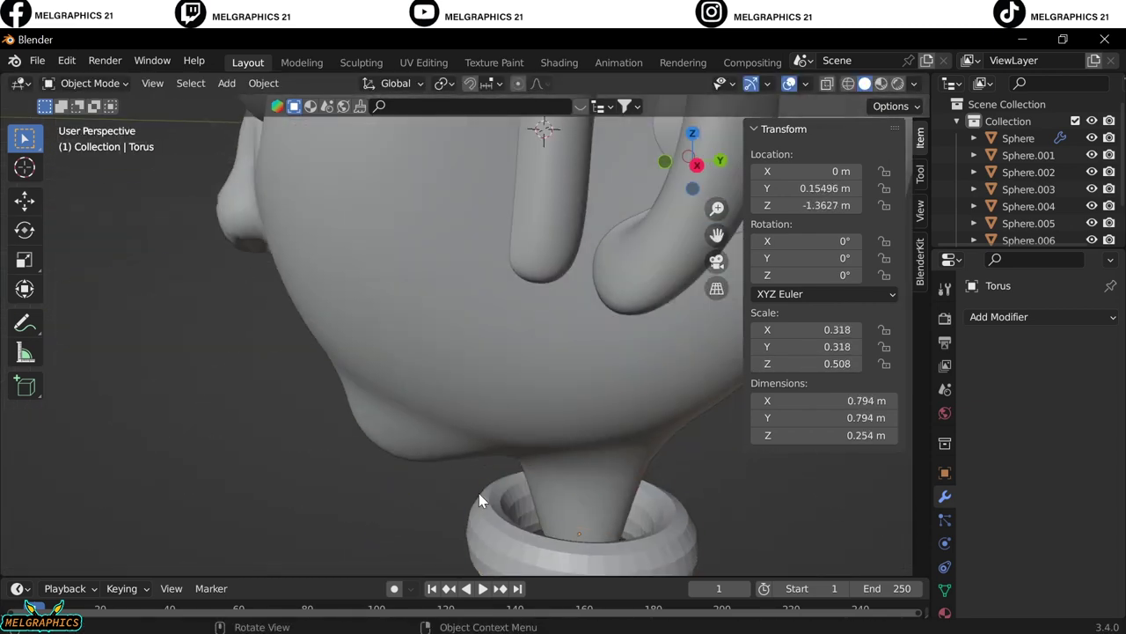
Add a Solidify modifier to the ring with Thickness 0.37 m and Offset 1
{"action": "left_click", "coordinate": [999, 317]}
{"action": "left_click_drag", "start_coordinate": [1059, 391], "coordinate": [1091, 391]}
{"action": "left_click_drag", "start_coordinate": [1058, 411], "coordinate": [1091, 412]}
{"action": "key", "text": "KP_1"}
{"action": "scroll", "coordinate": [558, 464], "scroll_direction": "down", "scroll_amount": 5}
{"action": "middle_click_drag", "start_coordinate": [558, 465], "coordinate": [460, 502]}
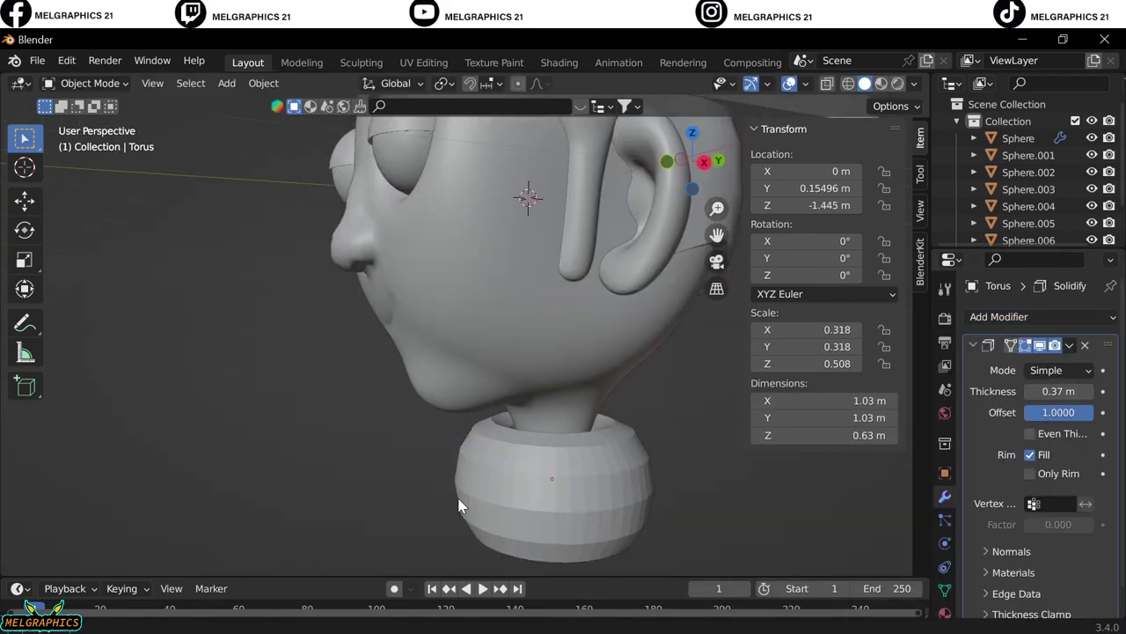
{"action": "key", "text": "KP_1"}
Shade the collar ring smooth and lower it onto the neck base
{"action": "right_click", "coordinate": [453, 432]}
{"action": "key", "text": "Escape"}
{"action": "key", "text": "g"}
{"action": "key", "text": "z"}
{"action": "left_click", "coordinate": [558, 428]}
{"action": "middle_click_drag", "start_coordinate": [558, 428], "coordinate": [362, 476]}
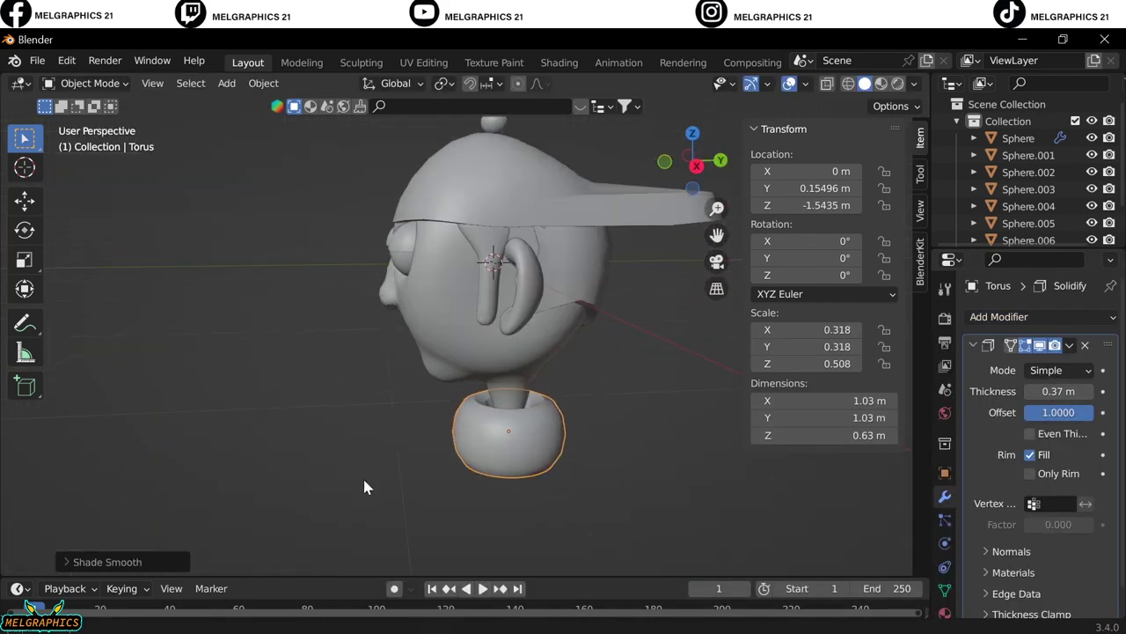
{"action": "key", "text": "KP_1"}
{"action": "key", "text": "g"}
{"action": "key", "text": "z"}
{"action": "left_click", "coordinate": [471, 365]}
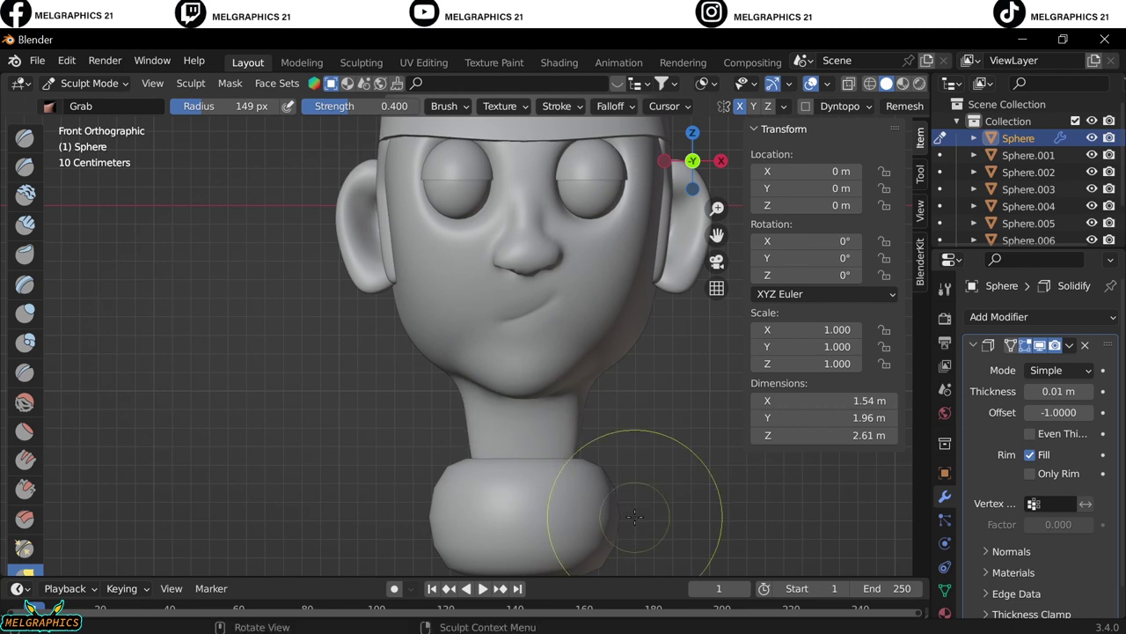
Inspect the collar from side and front views and return to Object Mode
{"action": "key", "text": "KP_3"}
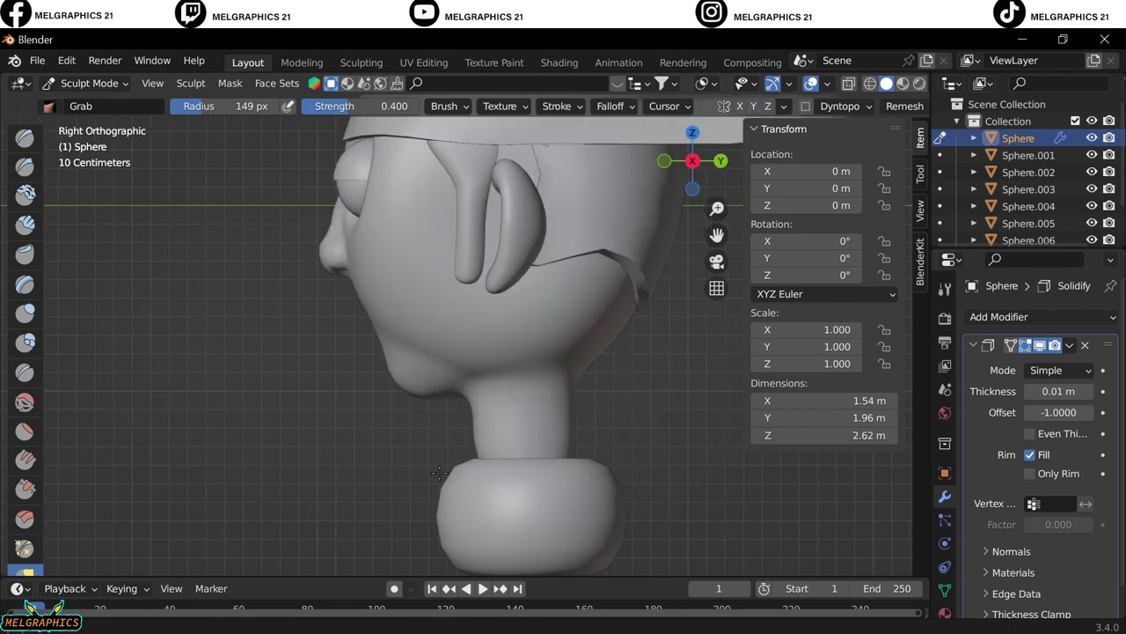
{"action": "key", "text": "KP_1"}
{"action": "scroll", "coordinate": [596, 467], "scroll_direction": "down", "scroll_amount": 5}
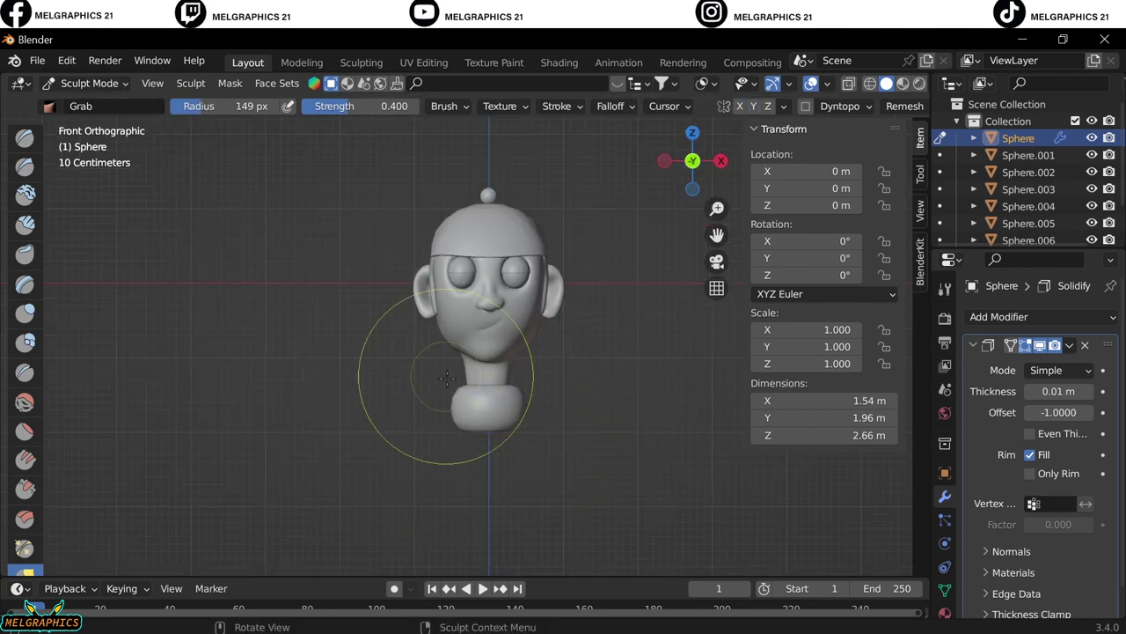
{"action": "middle_click_drag", "start_coordinate": [507, 380], "coordinate": [545, 369]}
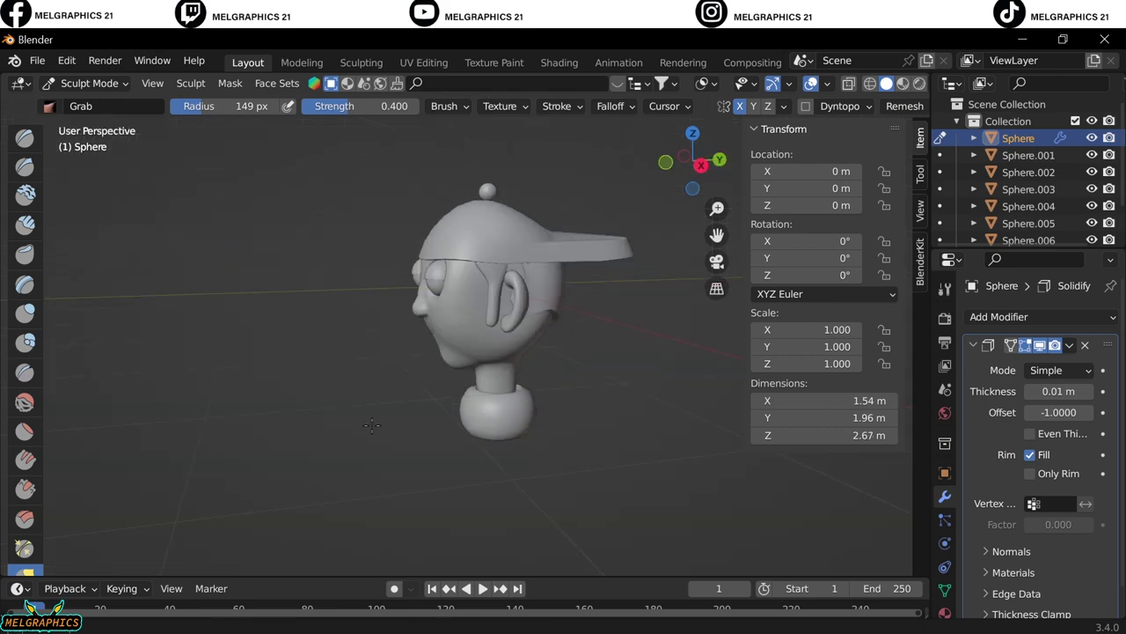
{"action": "left_click", "coordinate": [88, 83]}
{"action": "left_click", "coordinate": [75, 100]}
{"action": "key", "text": "KP_1"}
{"action": "key", "text": "shift+a"}
Add a cube and position it below the collar, vertically and front-to-back
{"action": "left_click", "coordinate": [597, 308]}
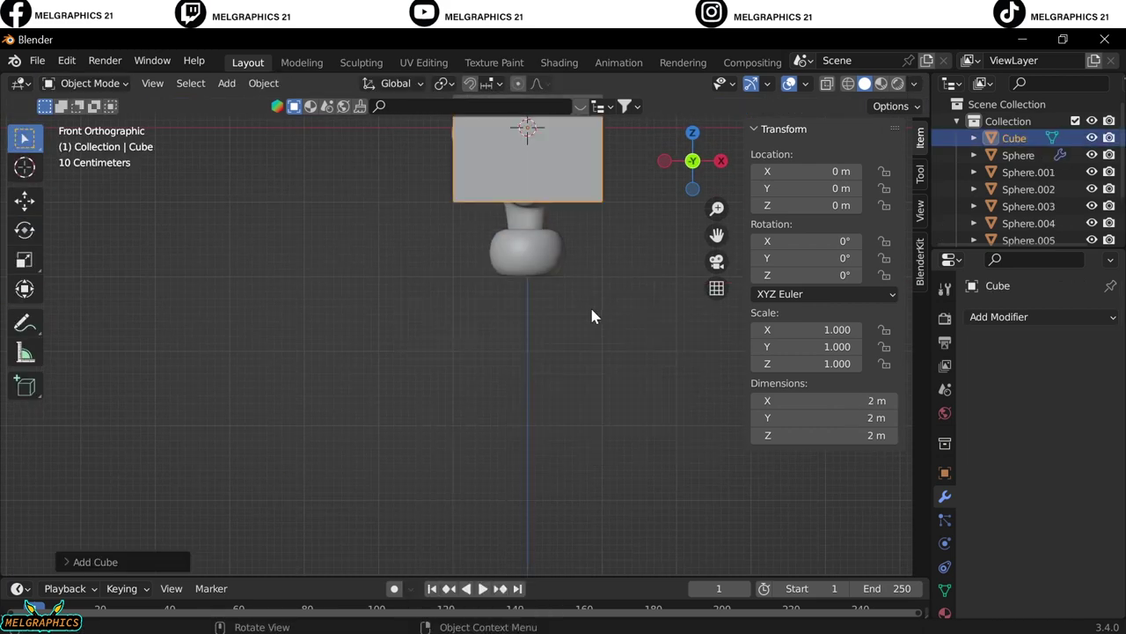
{"action": "key", "text": "g"}
{"action": "key", "text": "z"}
{"action": "left_click", "coordinate": [573, 460]}
{"action": "key", "text": "KP_3"}
{"action": "key", "text": "g"}
{"action": "key", "text": "y"}
{"action": "left_click", "coordinate": [534, 298]}
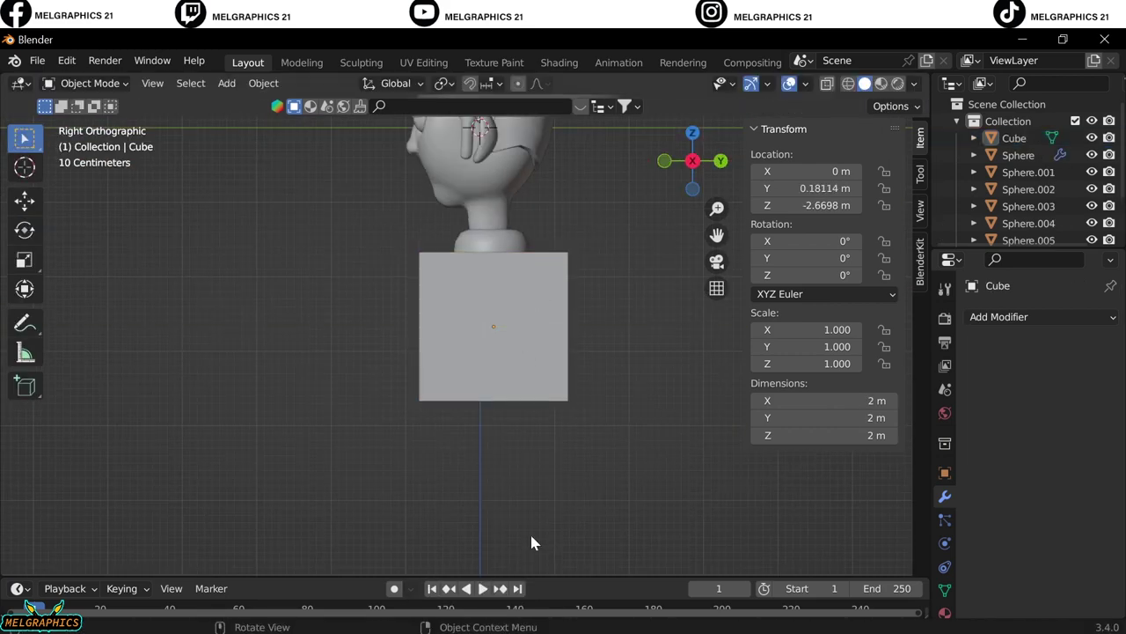
{"action": "key", "text": "KP_1"}
{"action": "scroll", "coordinate": [531, 541], "scroll_direction": "up", "scroll_amount": 2}
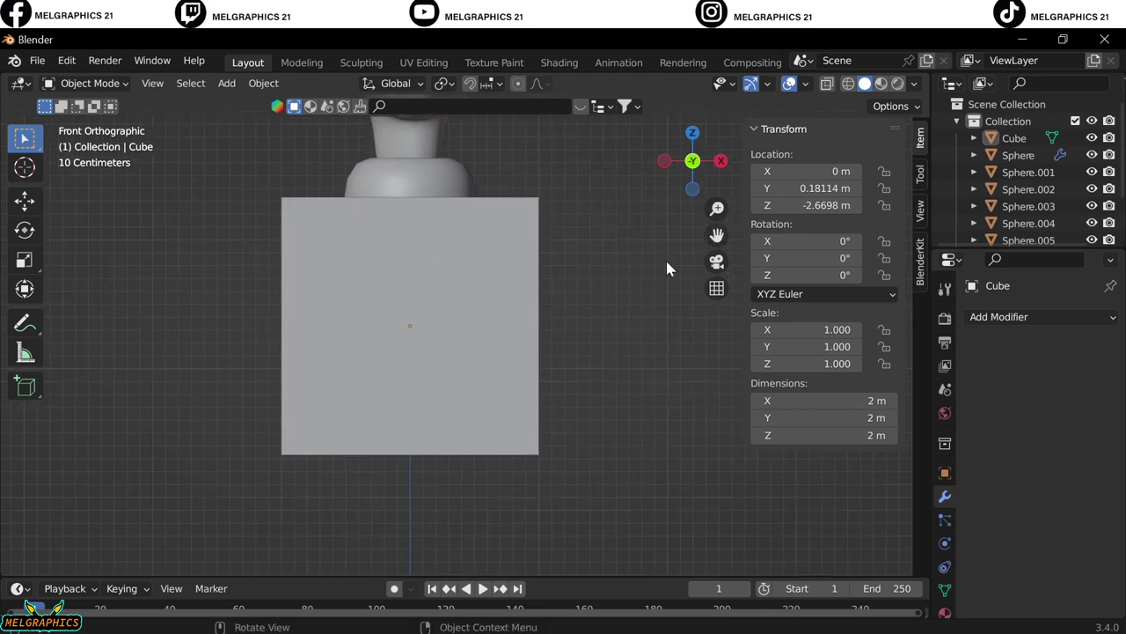
Sculpt the torus collar ring into shirt shoulders with the Grab brush
{"action": "left_click", "coordinate": [410, 204]}
{"action": "left_click", "coordinate": [88, 83]}
{"action": "left_click", "coordinate": [88, 167]}
{"action": "middle_click_drag", "start_coordinate": [458, 335], "coordinate": [496, 354]}
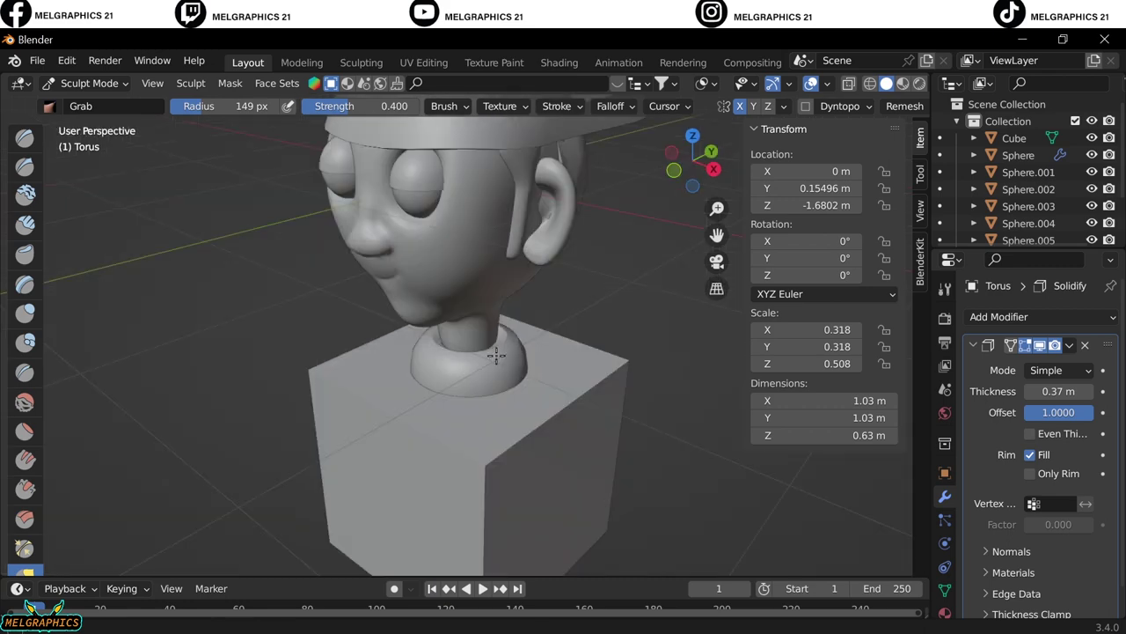
{"action": "key", "text": "KP_1"}
{"action": "mouse_move", "coordinate": [496, 355]}
{"action": "left_mouse_down"}
{"action": "mouse_move", "coordinate": [566, 352]}
{"action": "mouse_move", "coordinate": [493, 410]}
{"action": "left_mouse_up"}
{"action": "mouse_move", "coordinate": [493, 410]}
{"action": "middle_mouse_down"}
{"action": "mouse_move", "coordinate": [528, 341]}
{"action": "mouse_move", "coordinate": [505, 331]}
{"action": "middle_mouse_up"}
{"action": "key", "text": "KP_1"}
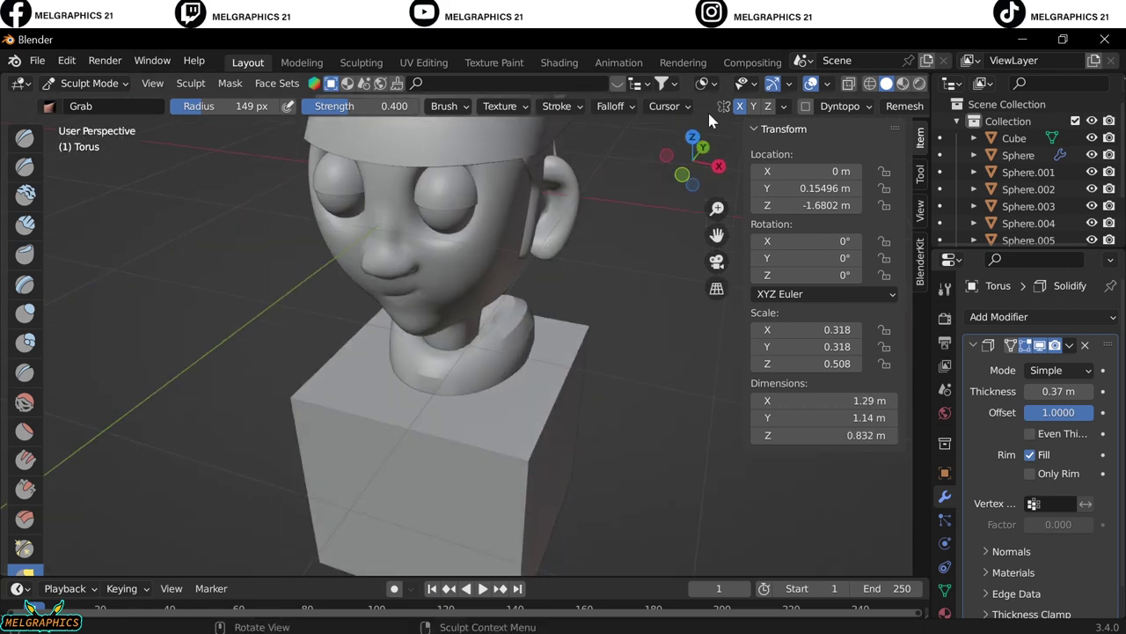
{"action": "key", "text": "KP_3"}
{"action": "key", "text": "KP_1"}
{"action": "left_click_drag", "start_coordinate": [489, 377], "coordinate": [486, 352]}
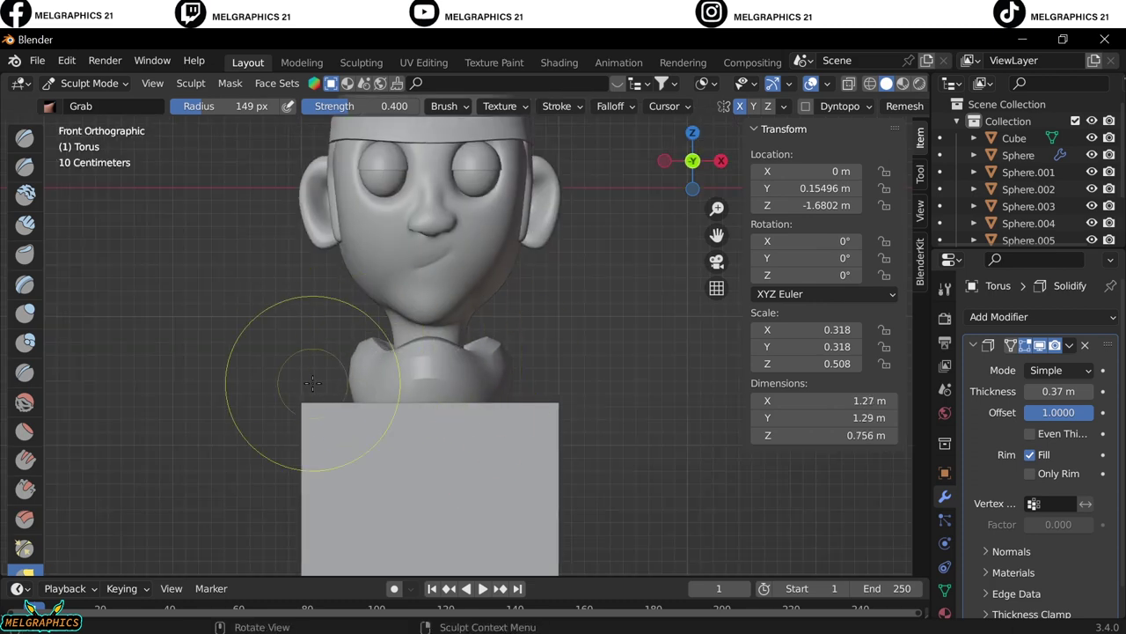
Back in Object Mode, stretch the cube taller and lower it beneath the collar
{"action": "left_click", "coordinate": [88, 83]}
{"action": "left_click", "coordinate": [79, 104]}
{"action": "left_click", "coordinate": [411, 449]}
{"action": "scroll", "coordinate": [410, 449], "scroll_direction": "down", "scroll_amount": 3}
{"action": "key", "text": "Delete"}
{"action": "key", "text": "ctrl+z"}
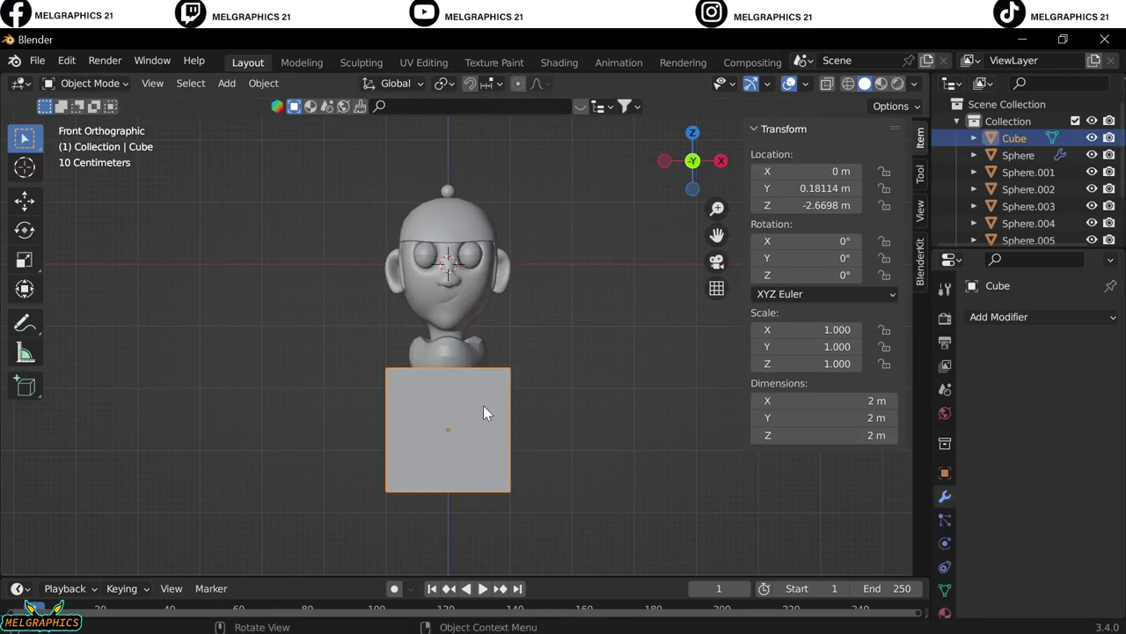
{"action": "left_click_drag", "start_coordinate": [819, 364], "coordinate": [871, 363]}
{"action": "key", "text": "g"}
{"action": "key", "text": "z"}
{"action": "left_click", "coordinate": [511, 403]}
Align the cube under the collar from the side view, then delete the trial cube
{"action": "middle_click_drag", "start_coordinate": [510, 403], "coordinate": [402, 452]}
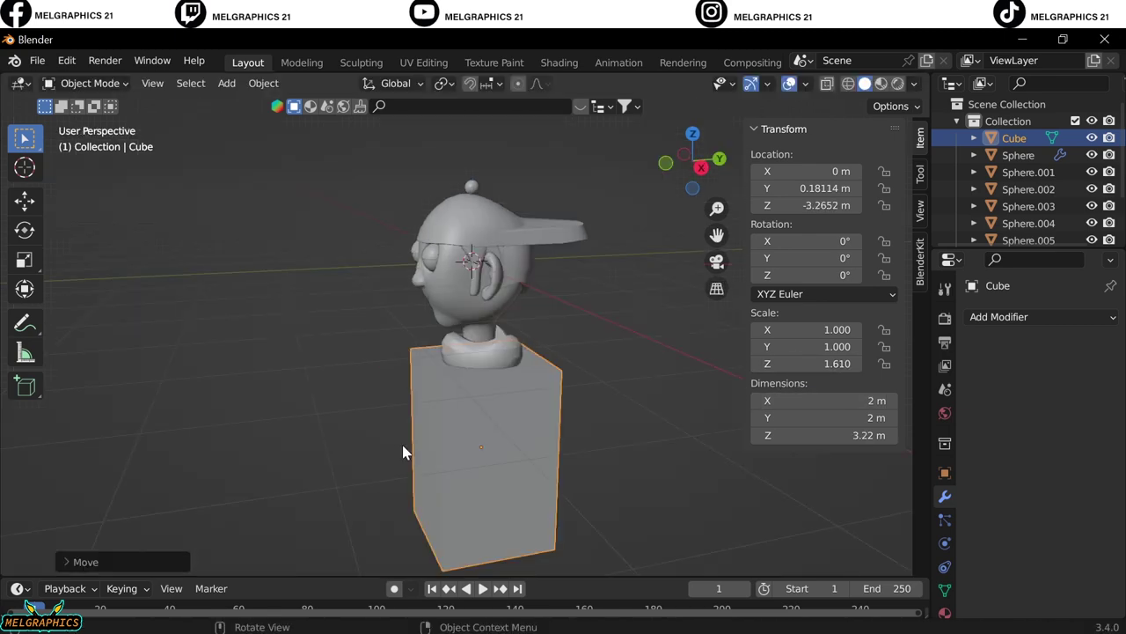
{"action": "key", "text": "KP_3"}
{"action": "key", "text": "g"}
{"action": "key", "text": "y"}
{"action": "left_click", "coordinate": [555, 447]}
{"action": "key", "text": "KP_1"}
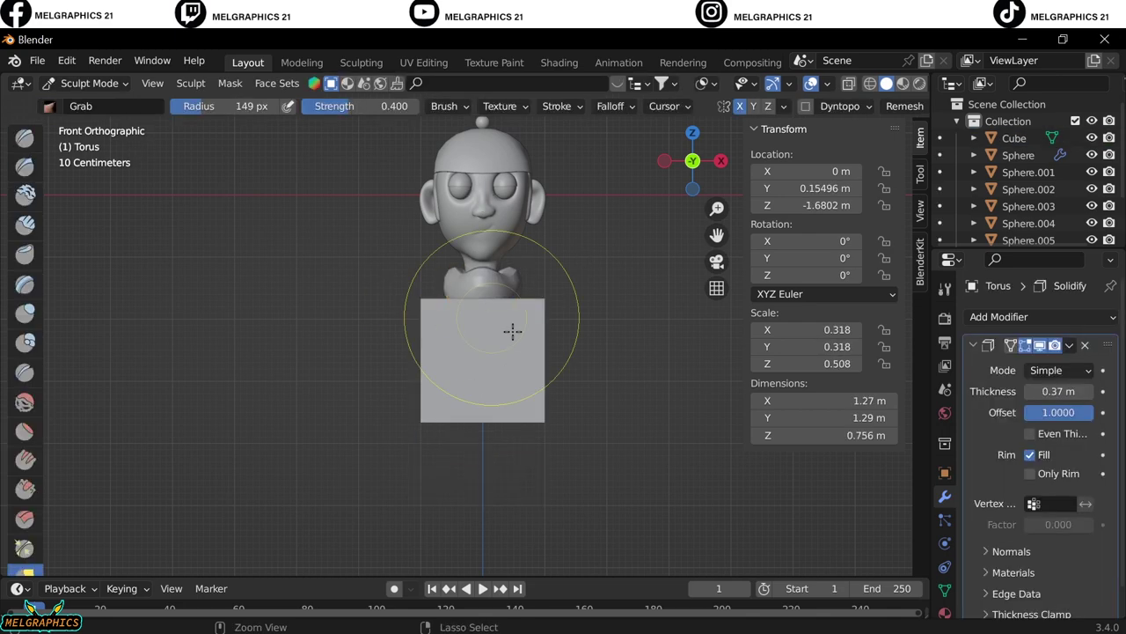
{"action": "key", "text": "Delete"}
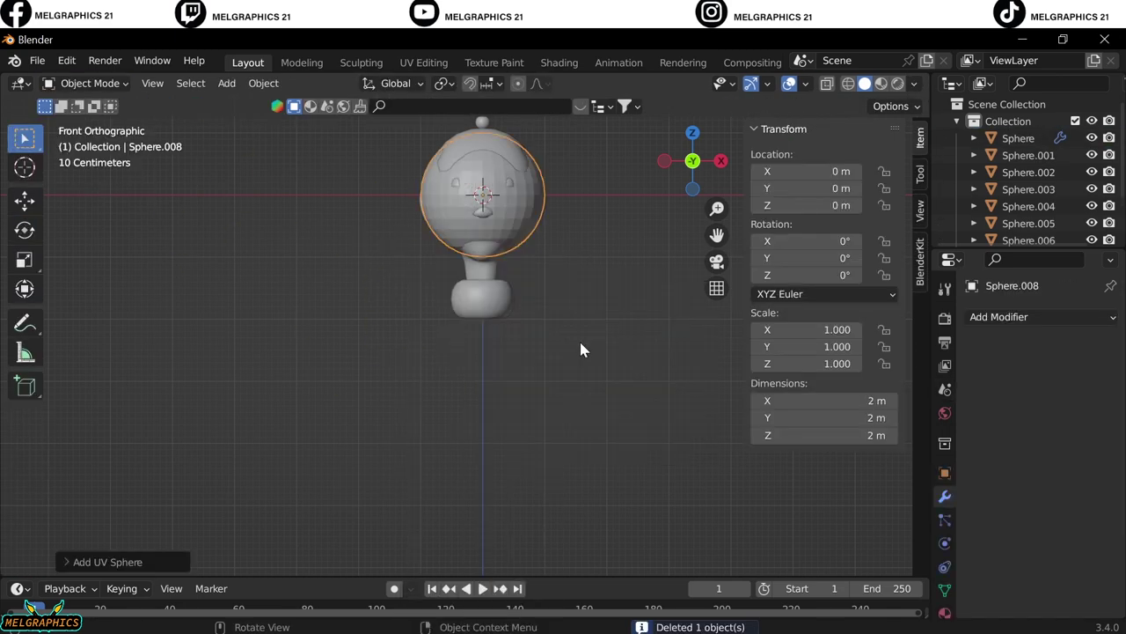
Lower Sphere.008 beneath the neck and scale it up to 1.732
{"action": "key", "text": "g"}
{"action": "key", "text": "z"}
{"action": "key", "text": "KP_3"}
{"action": "left_click", "coordinate": [578, 473]}
{"action": "key", "text": "s"}
{"action": "left_click", "coordinate": [704, 558]}
{"action": "key", "text": "KP_1"}
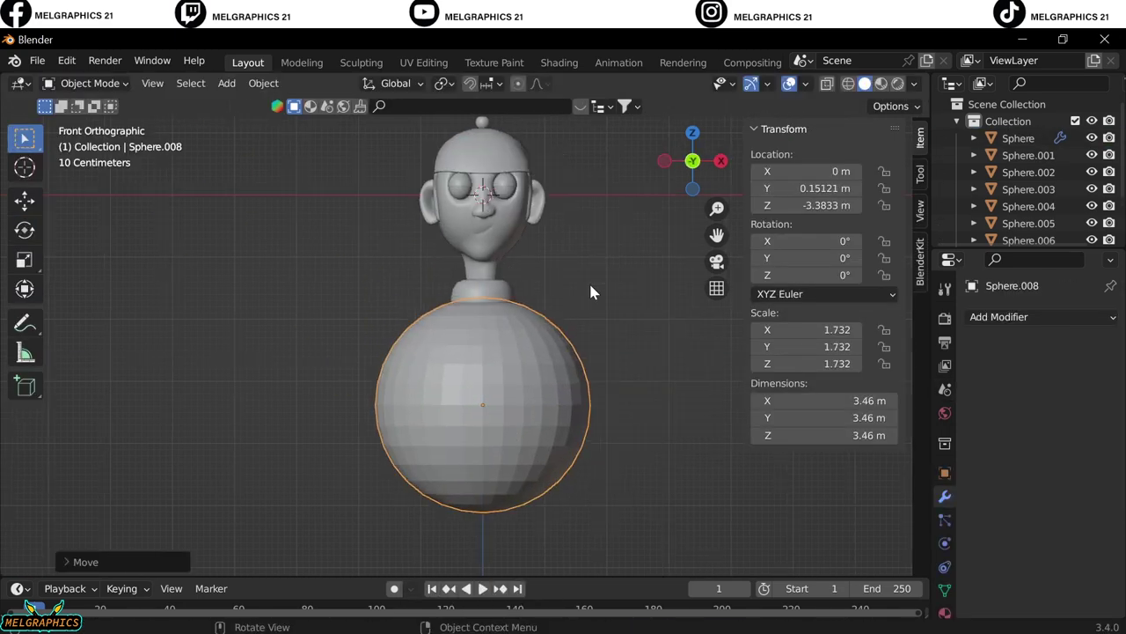
With X symmetry in Sculpt Mode, squeeze, flatten and smooth the sphere into a capsule torso
{"action": "left_click", "coordinate": [114, 84]}
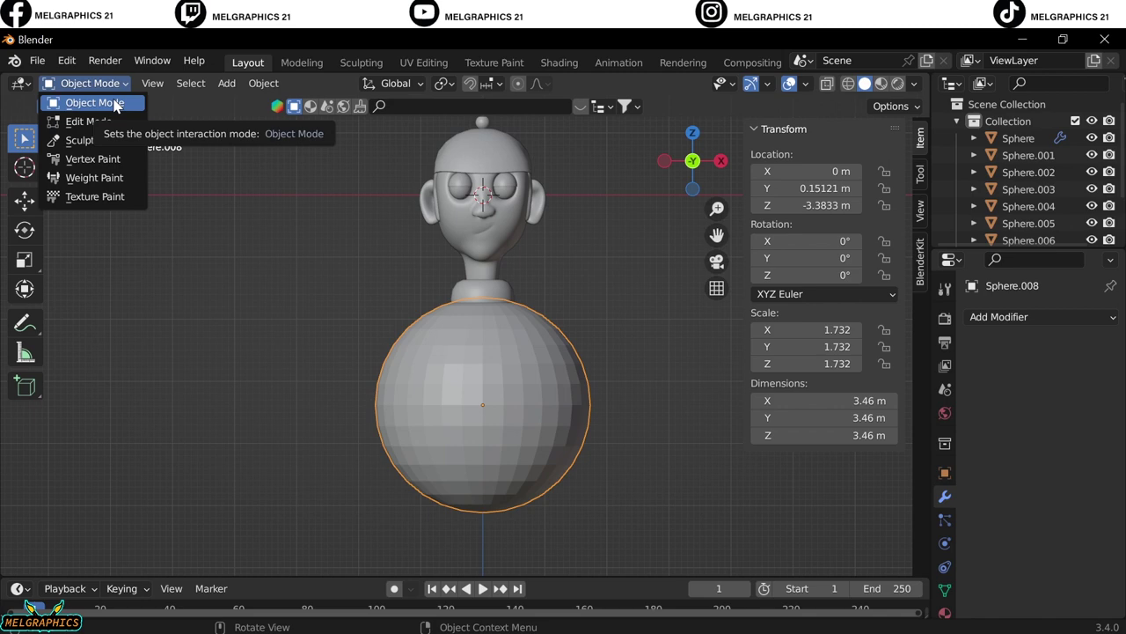
{"action": "left_click", "coordinate": [79, 139]}
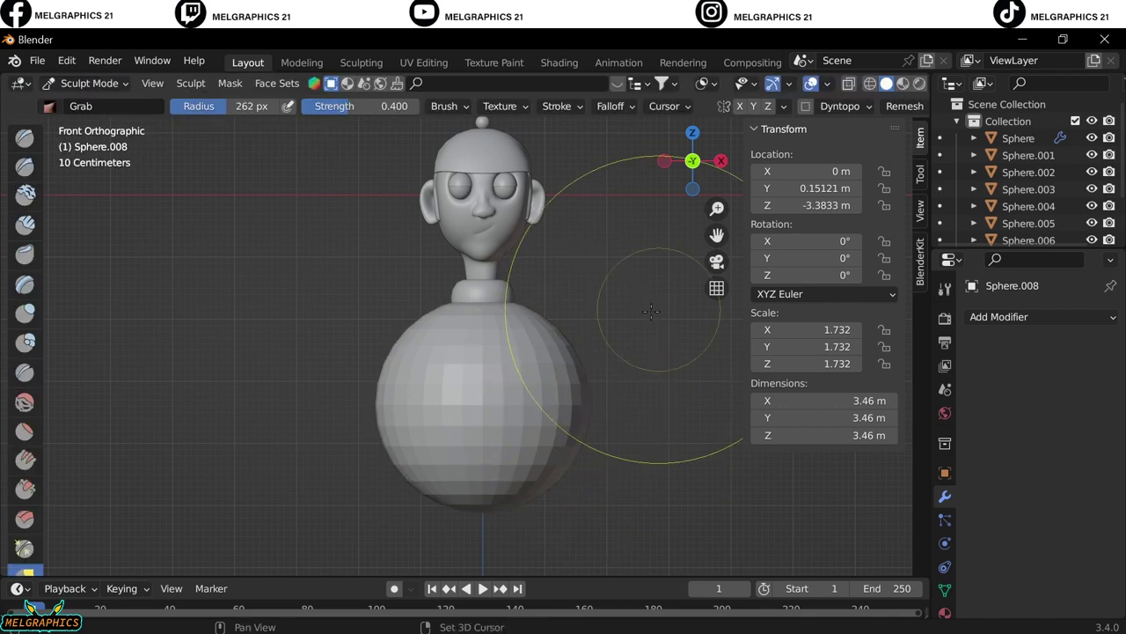
{"action": "left_click", "coordinate": [743, 105]}
{"action": "left_click_drag", "start_coordinate": [510, 415], "coordinate": [476, 416]}
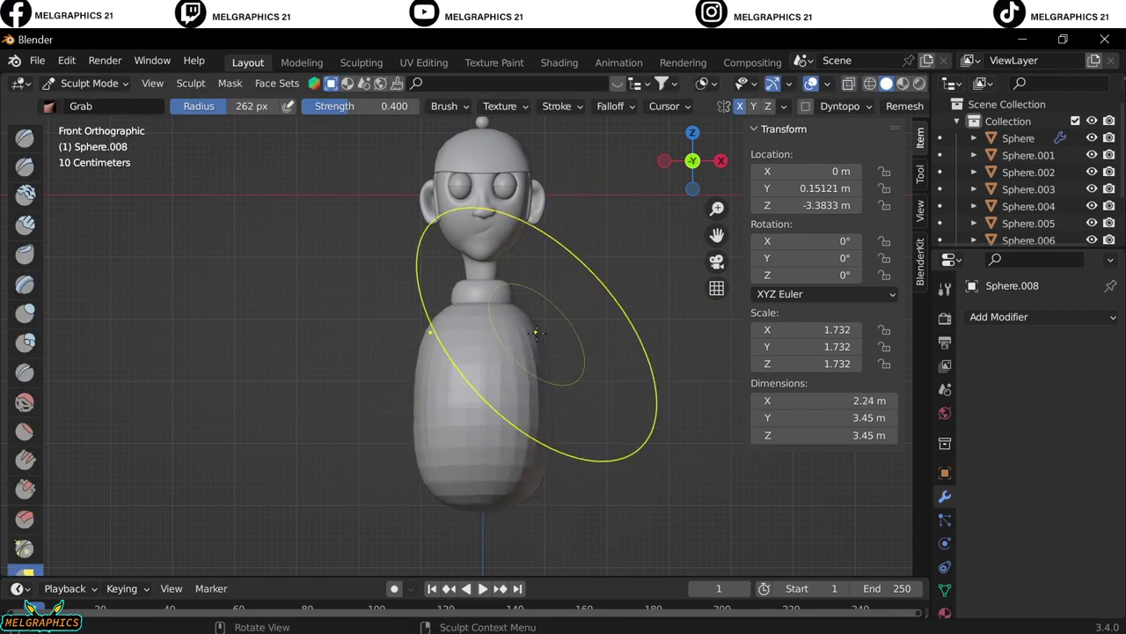
{"action": "key", "text": "KP_3"}
{"action": "left_click_drag", "start_coordinate": [548, 403], "coordinate": [511, 400]}
{"action": "key", "text": "KP_1"}
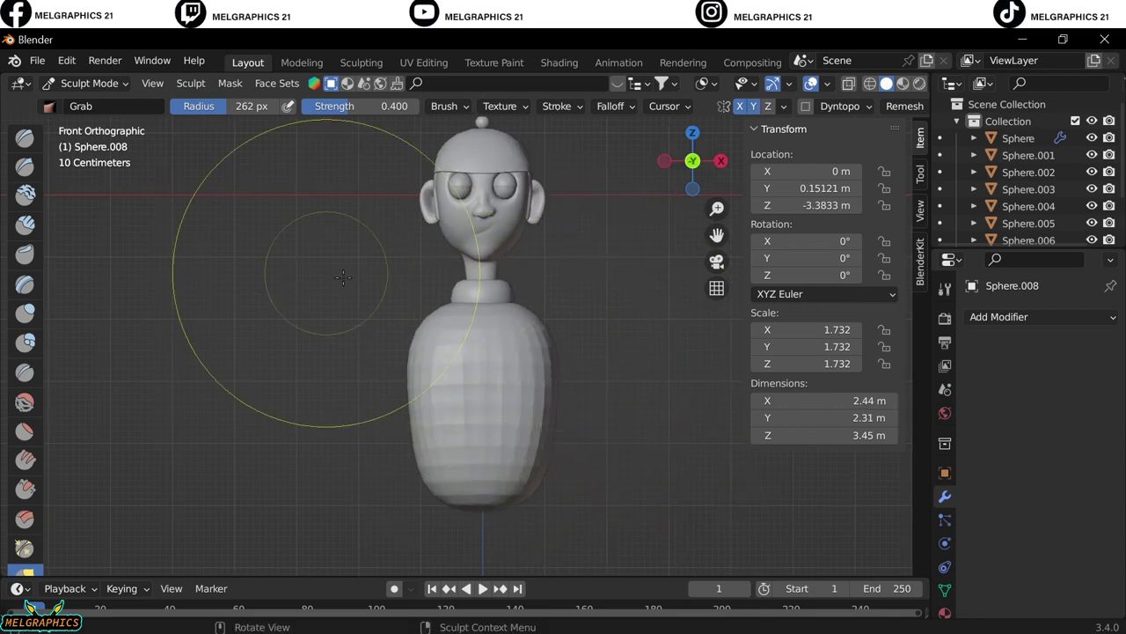
{"action": "middle_click_drag", "start_coordinate": [343, 277], "coordinate": [528, 413]}
{"action": "key", "text": "KP_1"}
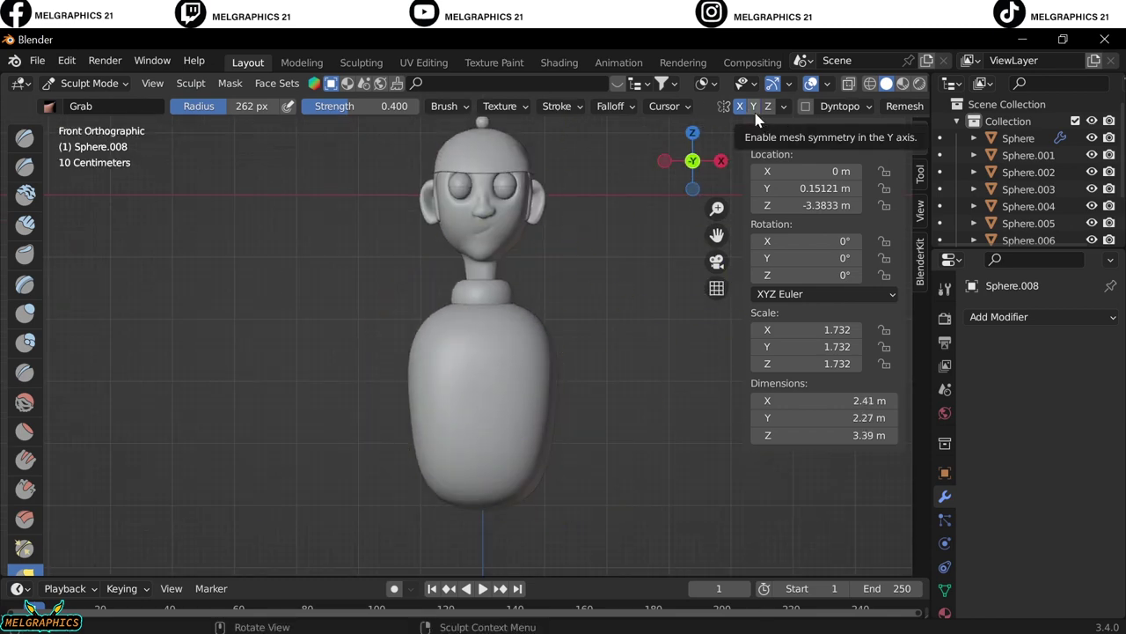
{"action": "scroll", "coordinate": [718, 246], "scroll_direction": "up", "scroll_amount": 2}
{"action": "scroll", "coordinate": [276, 352], "scroll_direction": "up", "scroll_amount": 3}
{"action": "scroll", "coordinate": [717, 234], "scroll_direction": "down", "scroll_amount": 2}
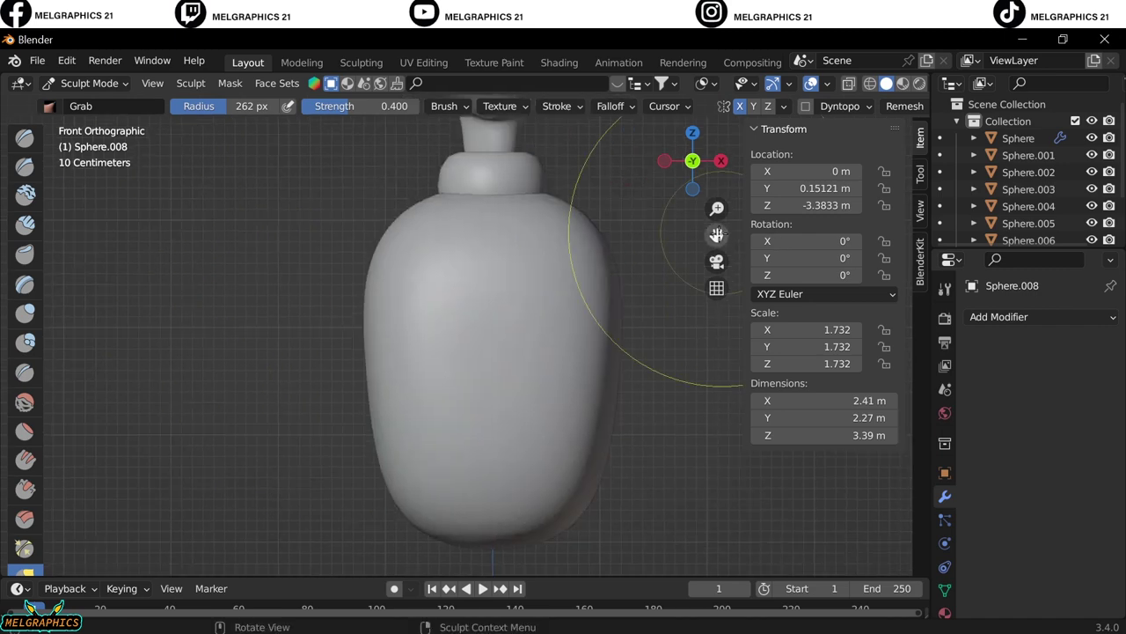
Back in Object Mode, add a cylinder, shrink it and tilt it into a sleeve beside the body
{"action": "key", "text": "k"}
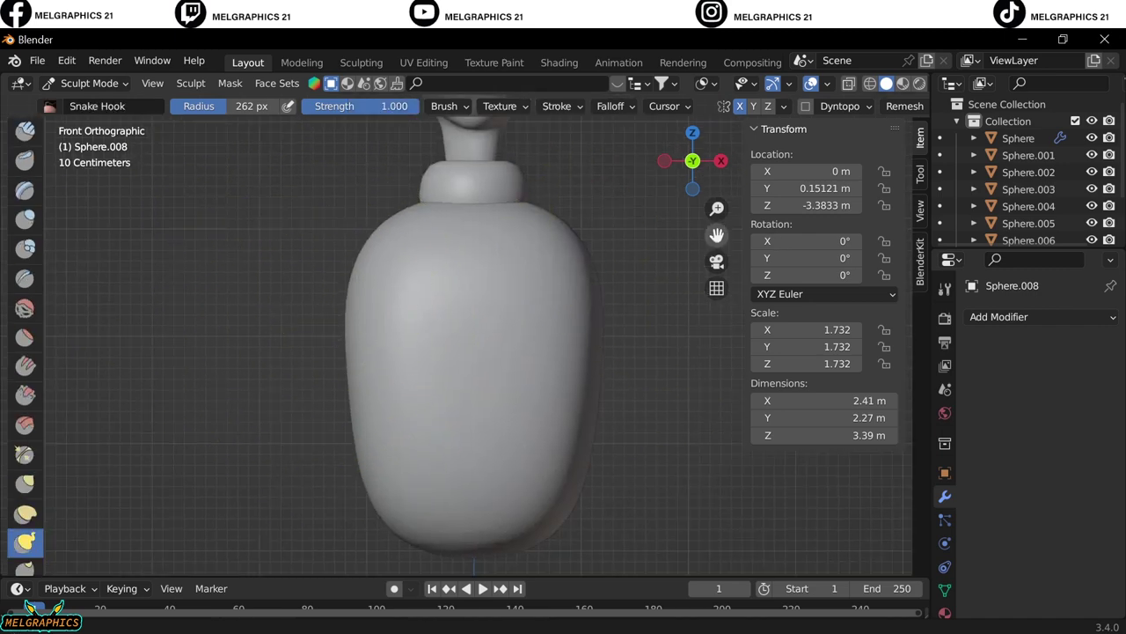
{"action": "middle_click_drag", "start_coordinate": [492, 352], "coordinate": [591, 345]}
{"action": "key", "text": "KP_1"}
{"action": "left_click", "coordinate": [88, 82]}
{"action": "left_click", "coordinate": [88, 100]}
{"action": "key", "text": "shift+a"}
{"action": "left_click", "coordinate": [667, 369]}
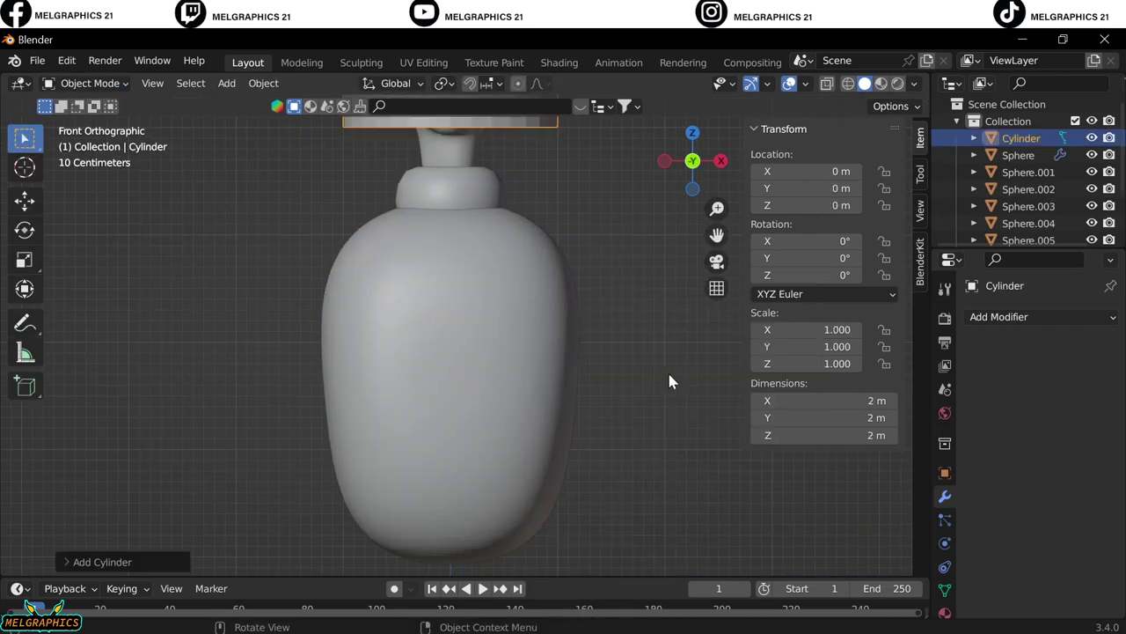
{"action": "key", "text": "g"}
{"action": "key", "text": "s"}
{"action": "key", "text": "r"}
{"action": "left_click", "coordinate": [476, 394]}
{"action": "key", "text": "g"}
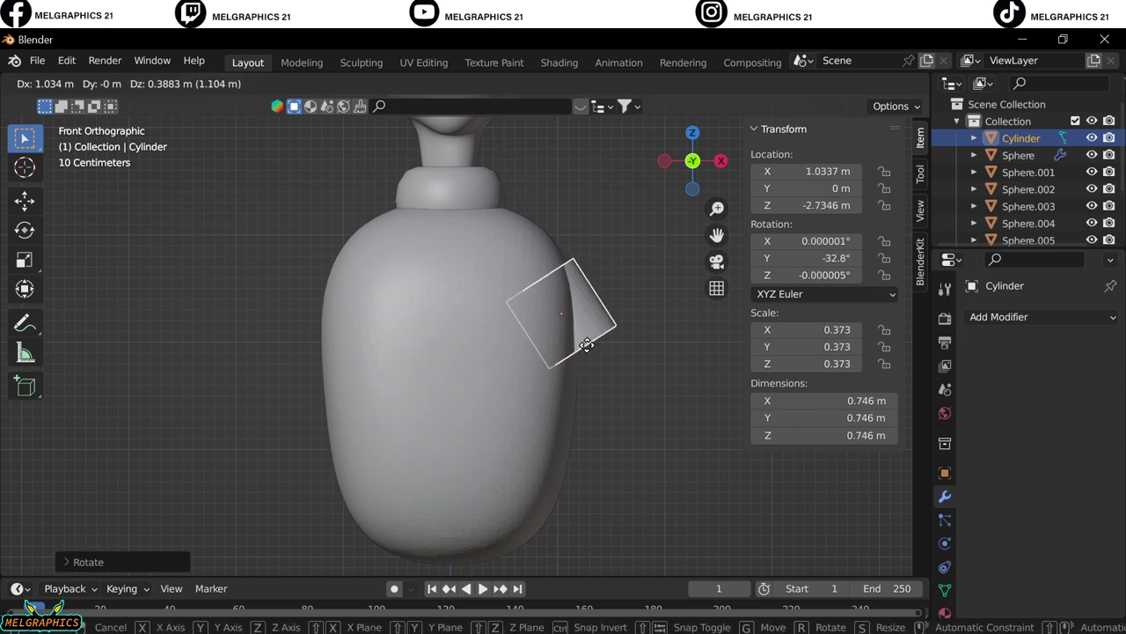
Briefly grab-sculpt the body, then return to Object Mode
{"action": "left_click", "coordinate": [578, 333]}
{"action": "left_click", "coordinate": [422, 396]}
{"action": "key", "text": "ctrl+Tab"}
{"action": "key", "text": "g"}
{"action": "left_click", "coordinate": [88, 82]}
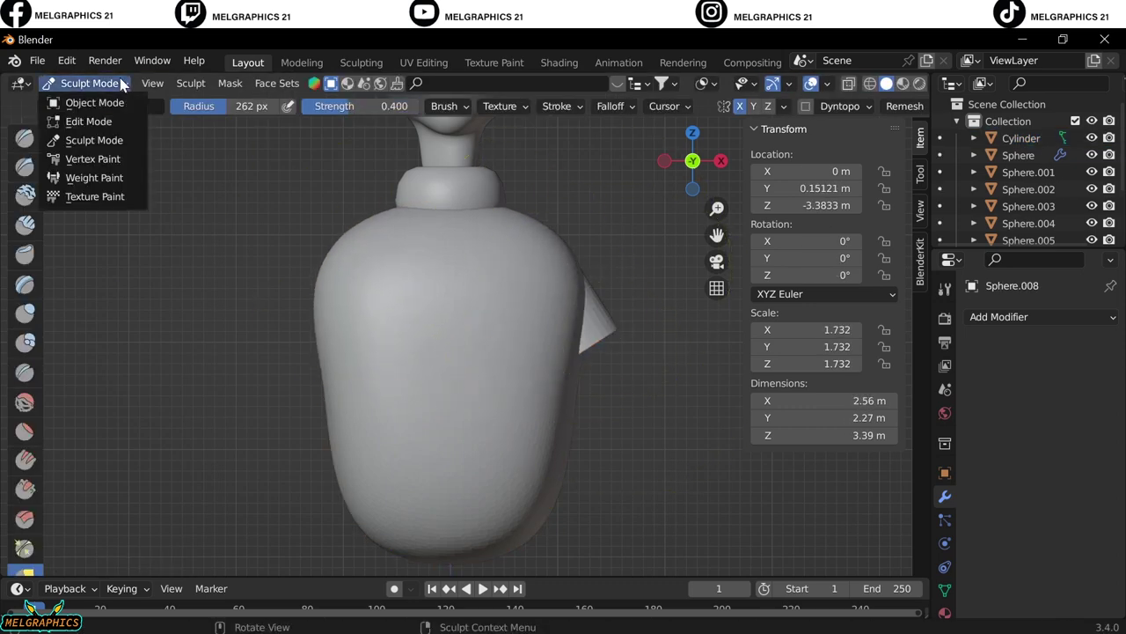
{"action": "left_click", "coordinate": [88, 101]}
Stretch the cylinder lengthwise and fit it against the body's shoulder
{"action": "left_click", "coordinate": [598, 308]}
{"action": "key", "text": "g"}
{"action": "left_click", "coordinate": [568, 321]}
{"action": "left_click_drag", "start_coordinate": [805, 364], "coordinate": [836, 364]}
{"action": "left_click", "coordinate": [669, 352]}
{"action": "scroll", "coordinate": [454, 322], "scroll_direction": "down", "scroll_amount": 3}
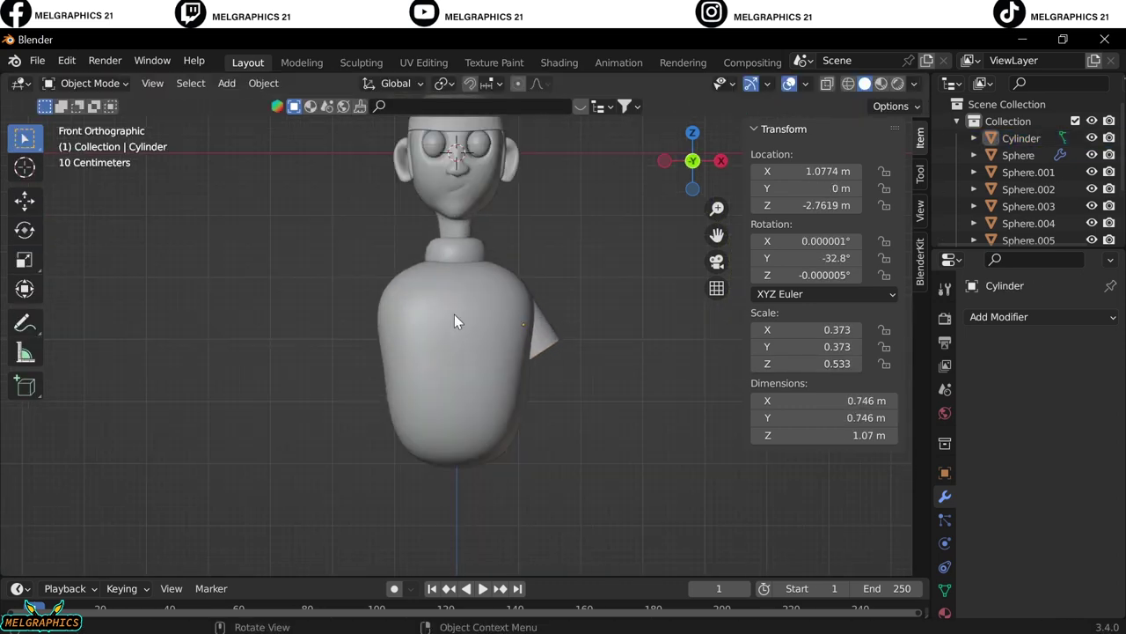
Add a Mirror modifier to the sleeve and apply it with Ctrl+A
{"action": "left_click", "coordinate": [392, 287]}
{"action": "left_click", "coordinate": [120, 83]}
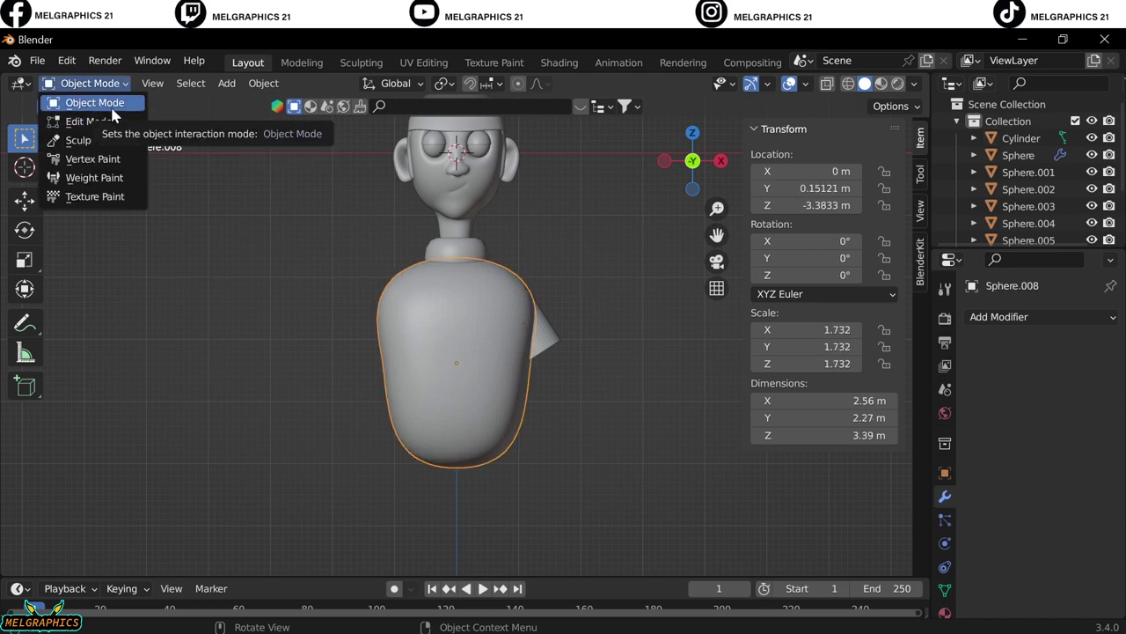
{"action": "left_click", "coordinate": [102, 103]}
{"action": "left_click", "coordinate": [1021, 138]}
{"action": "left_click", "coordinate": [999, 316]}
{"action": "key", "text": "ctrl+a"}
{"action": "scroll", "coordinate": [573, 422], "scroll_direction": "down", "scroll_amount": 3}
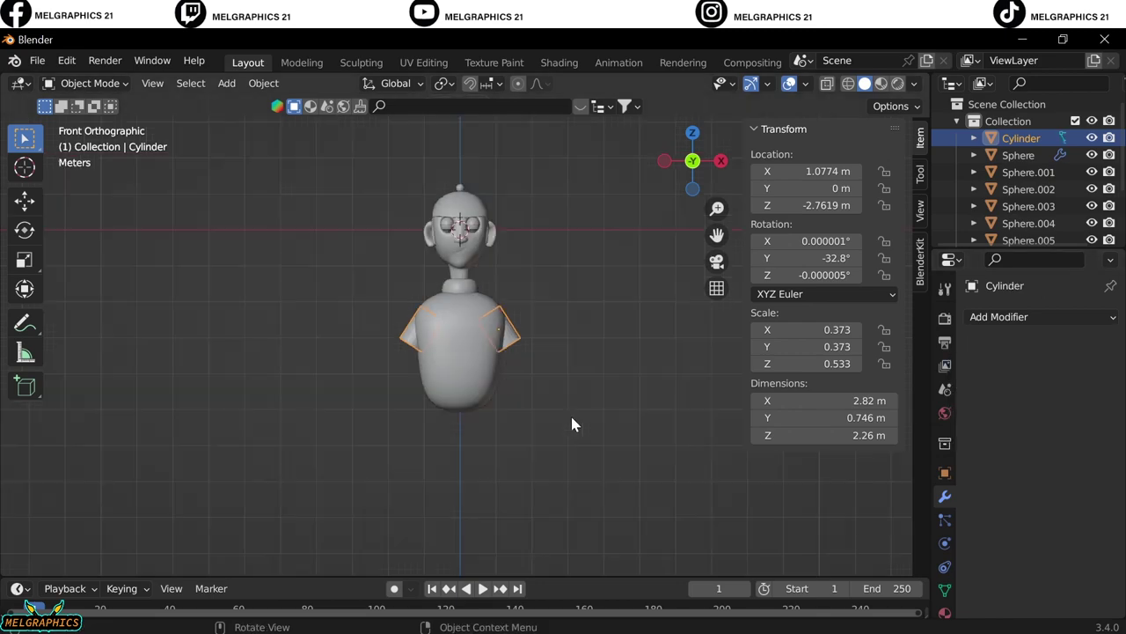
{"action": "scroll", "coordinate": [558, 342], "scroll_direction": "up", "scroll_amount": 3}
In Edit Mode, add a loop cut around the sleeves near their openings
{"action": "left_click", "coordinate": [558, 341]}
{"action": "scroll", "coordinate": [558, 342], "scroll_direction": "up", "scroll_amount": 3}
{"action": "key", "text": "Tab"}
{"action": "scroll", "coordinate": [216, 272], "scroll_direction": "up", "scroll_amount": 2}
{"action": "left_click", "coordinate": [25, 506]}
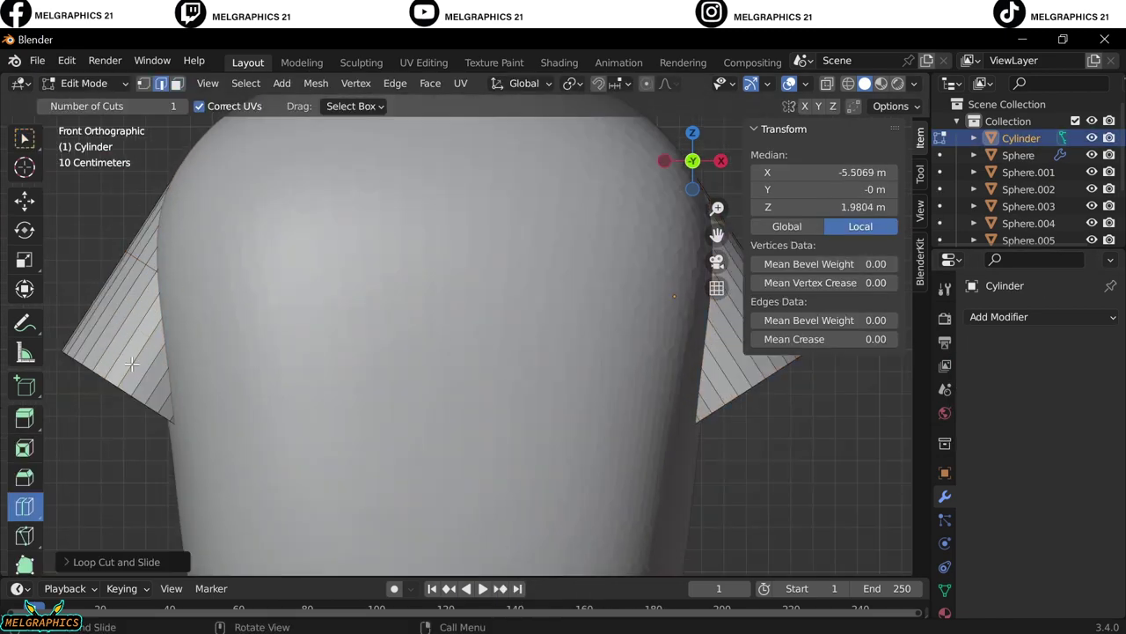
{"action": "key", "text": "Tab"}
{"action": "key", "text": "Tab"}
{"action": "key", "text": "alt+z"}
{"action": "left_click", "coordinate": [697, 450]}
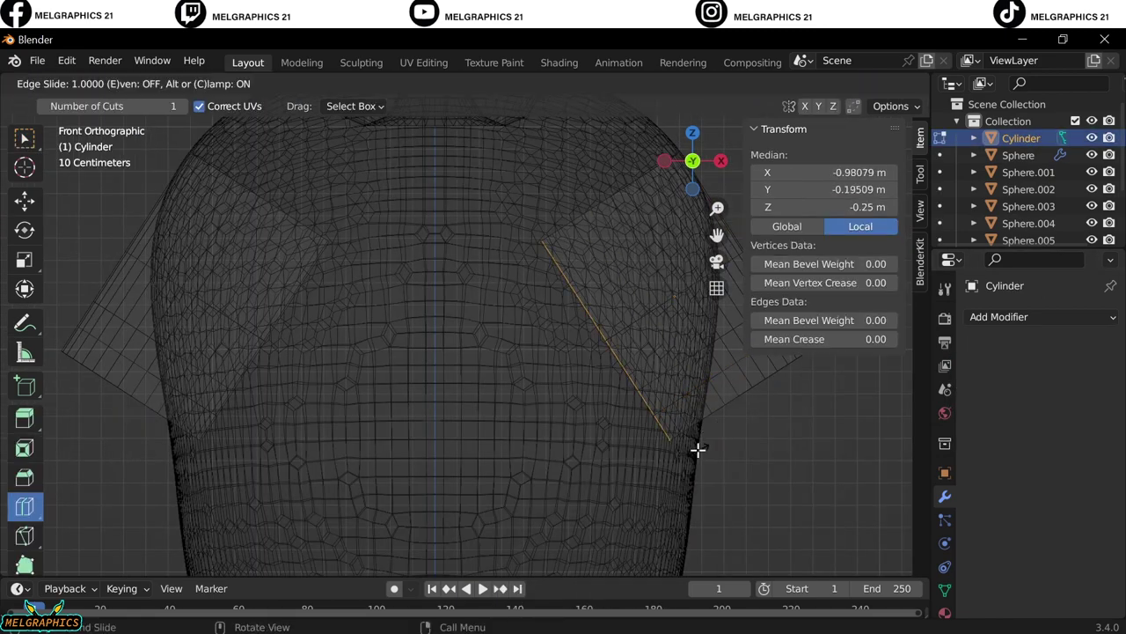
{"action": "left_click", "coordinate": [668, 453]}
{"action": "key", "text": "3"}
{"action": "left_click", "coordinate": [666, 428]}
{"action": "scroll", "coordinate": [633, 390], "scroll_direction": "up", "scroll_amount": 2}
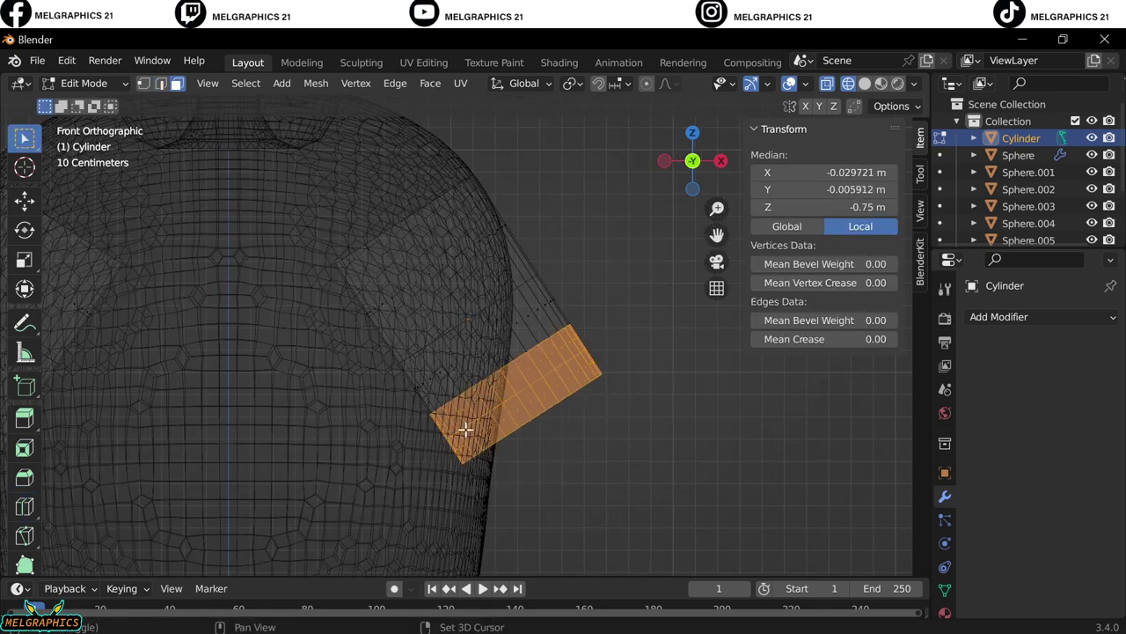
Select the faces at both sleeve ends and scale them outward into cuffs
{"action": "middle_click_drag", "start_coordinate": [465, 429], "coordinate": [800, 424], "text": "shift"}
{"action": "left_click_drag", "start_coordinate": [210, 301], "coordinate": [250, 378]}
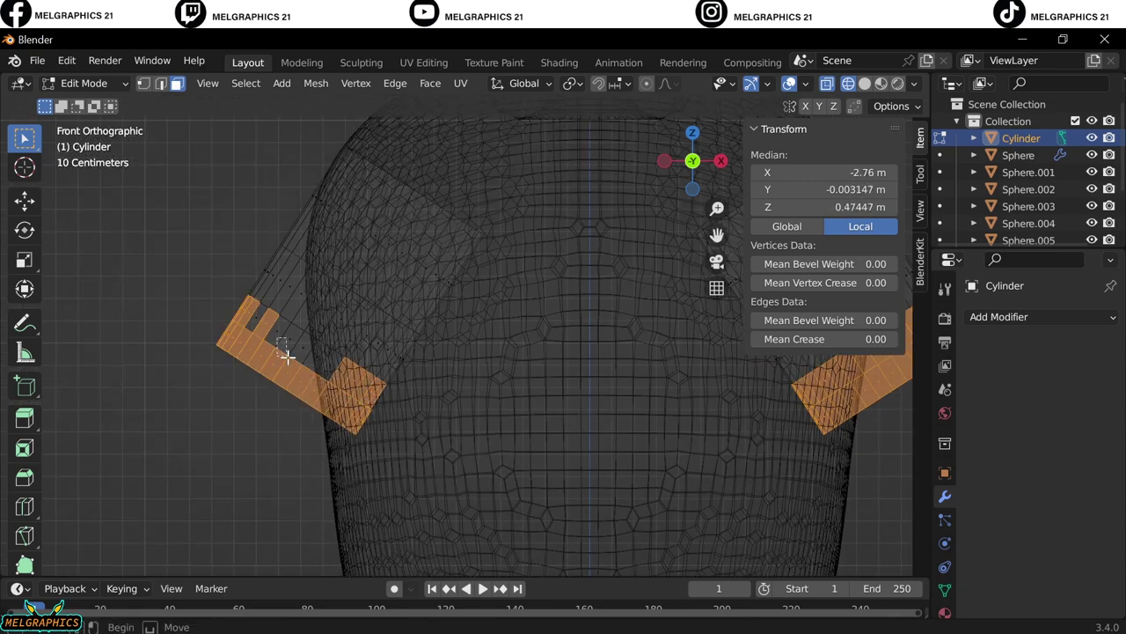
{"action": "left_click", "coordinate": [865, 83]}
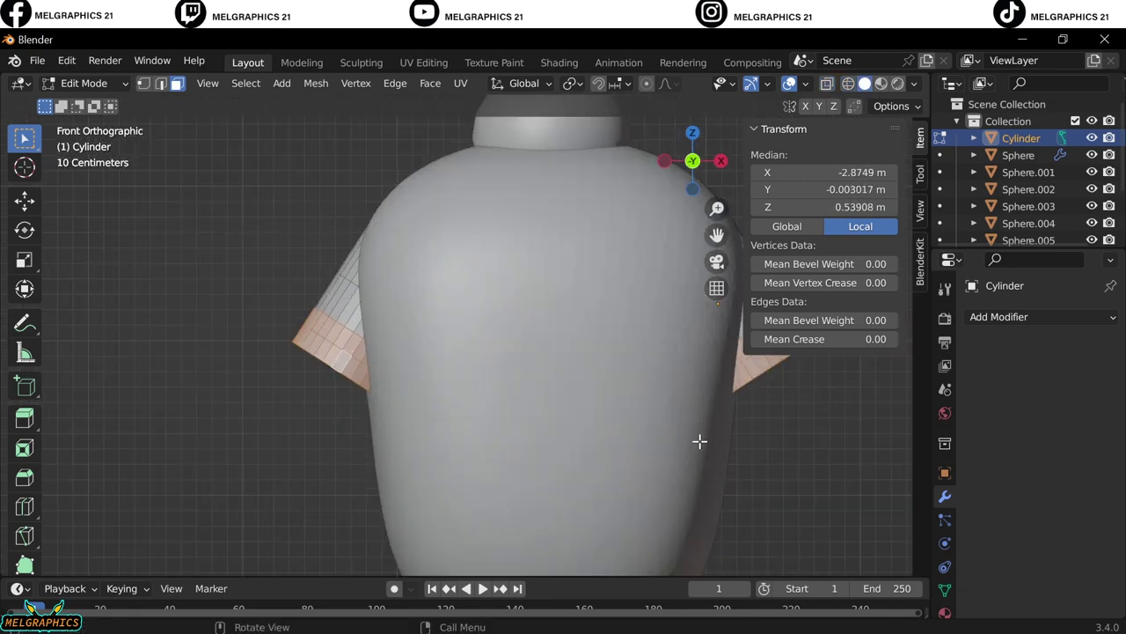
{"action": "key", "text": "s"}
{"action": "left_click", "coordinate": [730, 465]}
{"action": "middle_click_drag", "start_coordinate": [730, 465], "coordinate": [601, 481]}
Return to Object Mode, try a Bevel modifier and undo it, then reframe the front view
{"action": "left_click", "coordinate": [83, 83]}
{"action": "left_click", "coordinate": [115, 103]}
{"action": "left_click", "coordinate": [999, 316]}
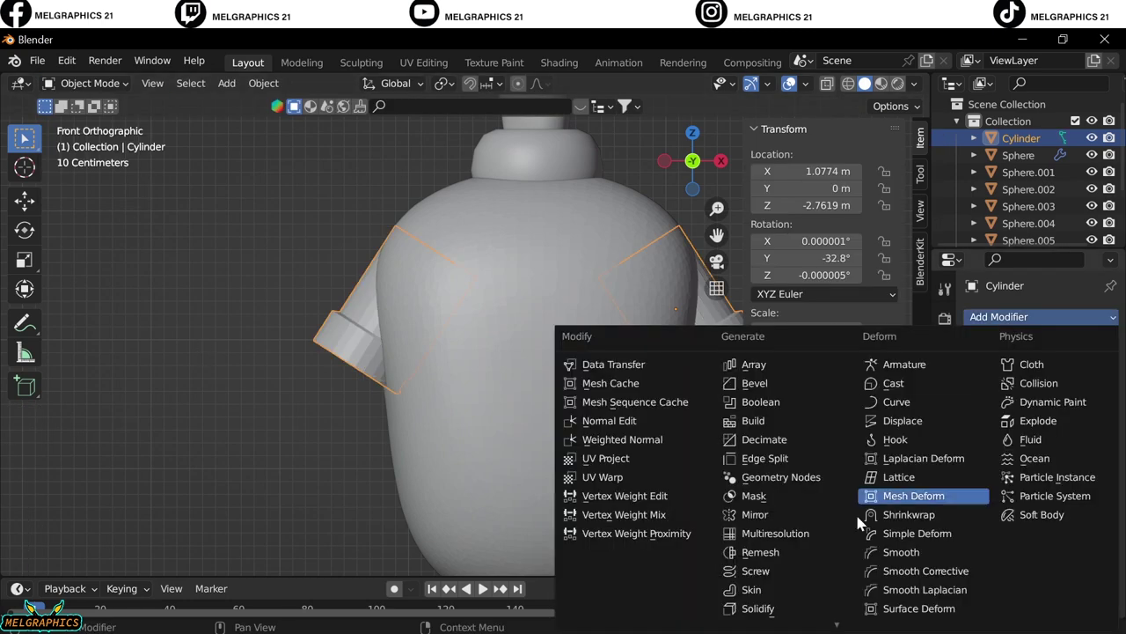
{"action": "left_click", "coordinate": [766, 380]}
{"action": "key", "text": "ctrl+z"}
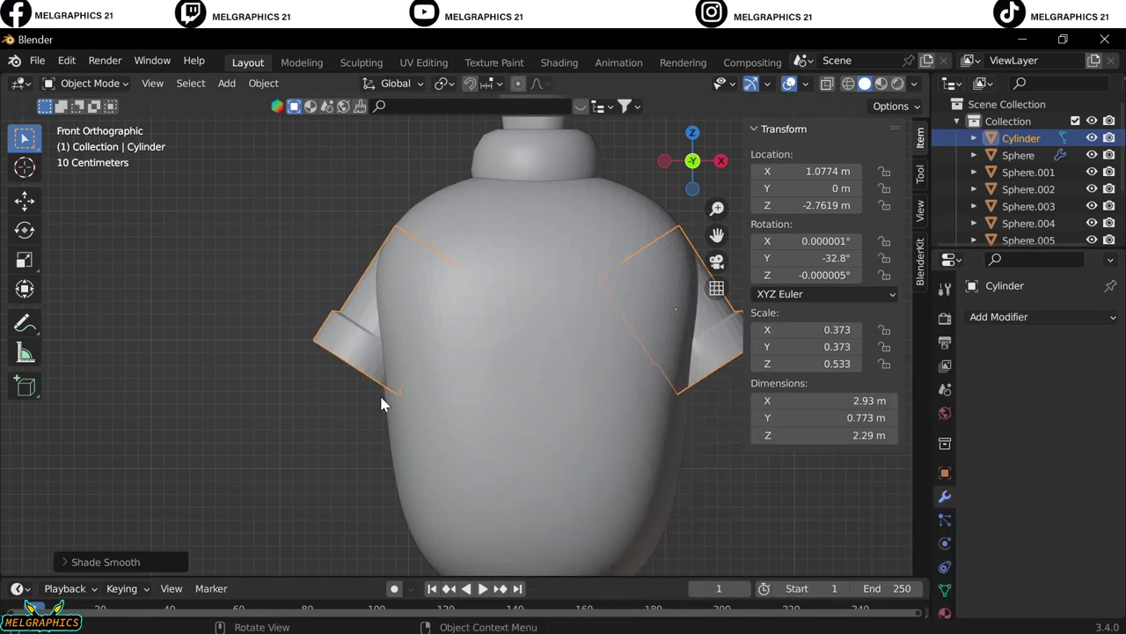
{"action": "middle_click_drag", "start_coordinate": [382, 397], "coordinate": [718, 539]}
{"action": "key", "text": "KP_1"}
{"action": "middle_click_drag", "start_coordinate": [377, 519], "coordinate": [377, 392], "text": "shift"}
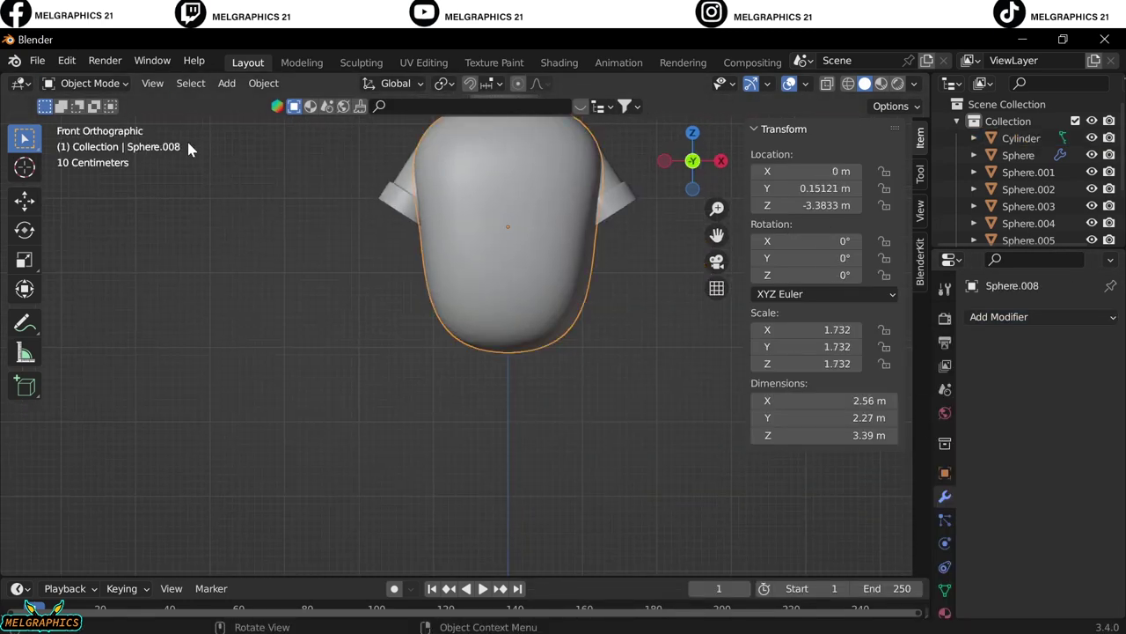
Select the T-shirt body and enter Sculpt Mode with the Grab brush
{"action": "scroll", "coordinate": [667, 382], "scroll_direction": "down", "scroll_amount": 2}
{"action": "scroll", "coordinate": [667, 381], "scroll_direction": "down", "scroll_amount": 3}
{"action": "middle_click_drag", "start_coordinate": [667, 382], "coordinate": [678, 246], "text": "shift"}
{"action": "left_click_drag", "start_coordinate": [387, 141], "coordinate": [588, 325]}
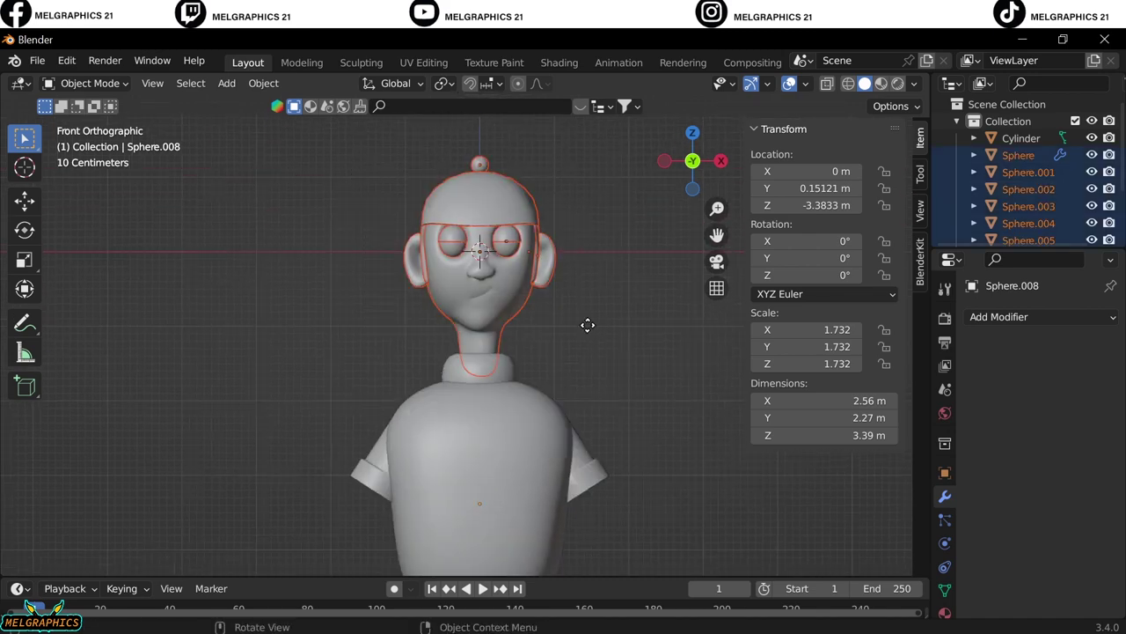
{"action": "middle_click_drag", "start_coordinate": [588, 325], "coordinate": [613, 352]}
{"action": "key", "text": "KP_1"}
{"action": "left_click", "coordinate": [556, 380]}
{"action": "key", "text": "ctrl+Tab"}
{"action": "key", "text": "KP_3"}
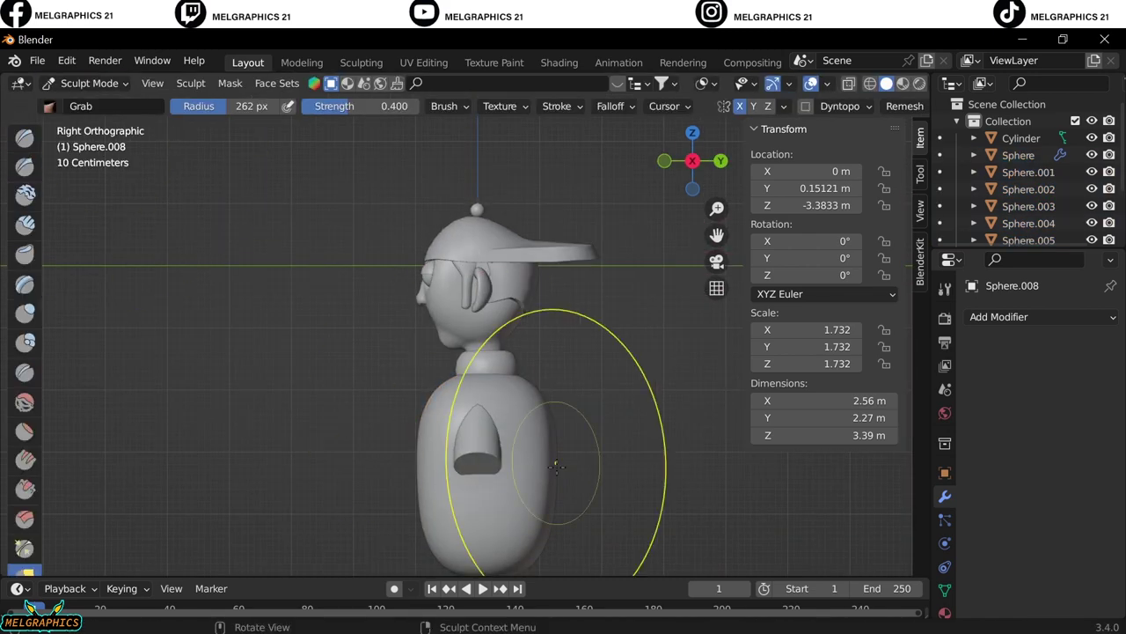
{"action": "key", "text": "KP_1"}
Resize the Grab brush and pull in the torso's lower sides
{"action": "scroll", "coordinate": [587, 393], "scroll_direction": "up", "scroll_amount": 3}
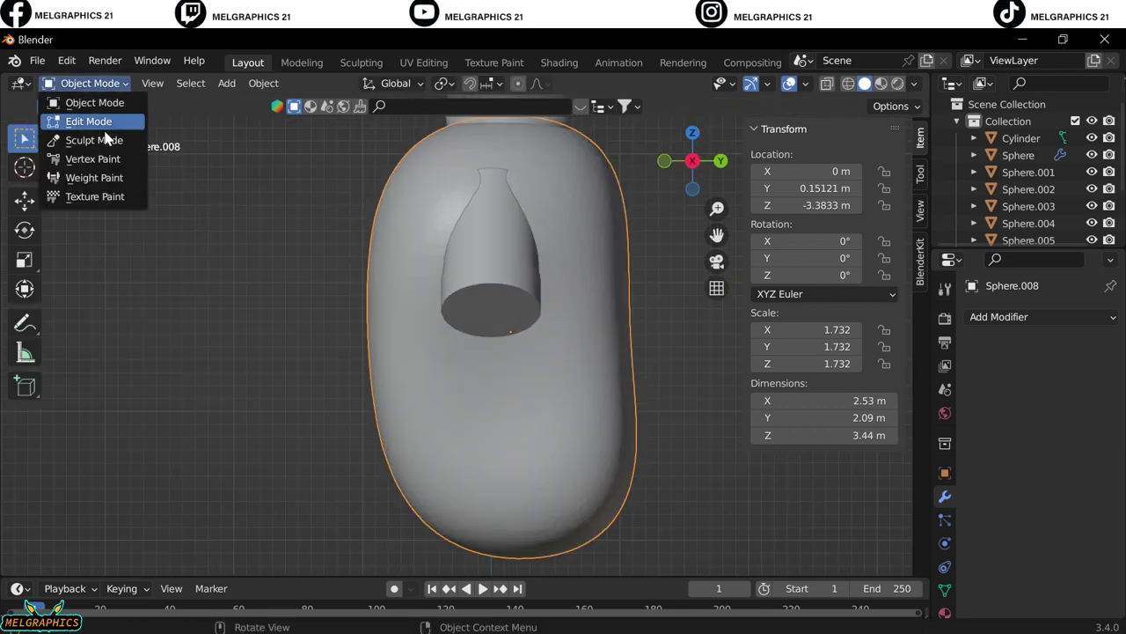
{"action": "left_click", "coordinate": [106, 138]}
{"action": "key", "text": "f"}
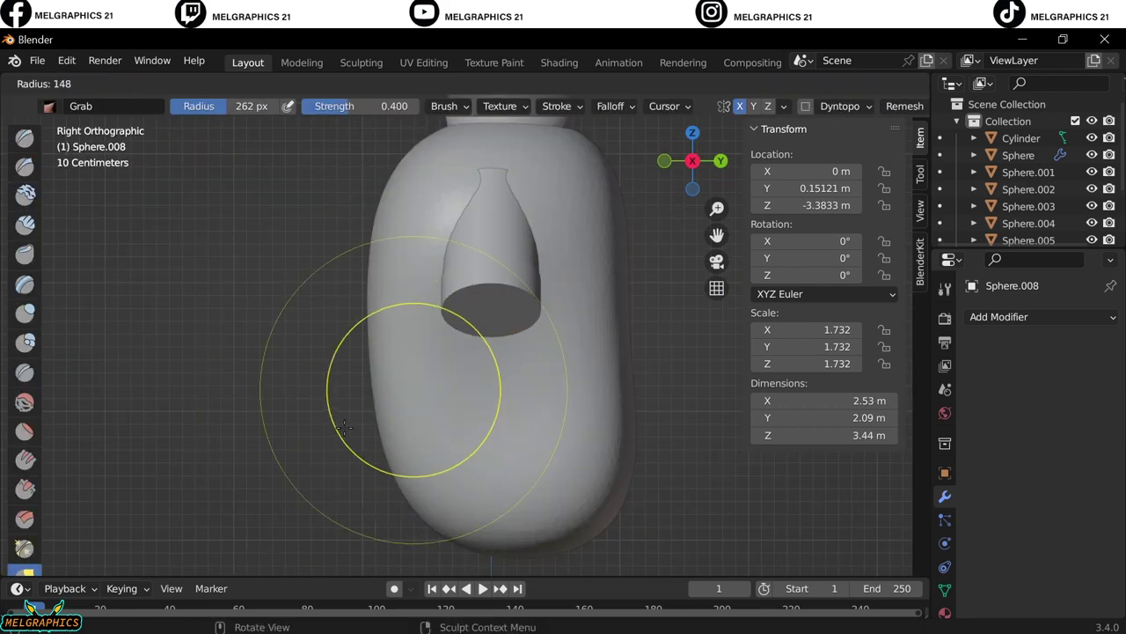
{"action": "left_click", "coordinate": [343, 427]}
{"action": "left_click_drag", "start_coordinate": [376, 413], "coordinate": [378, 391]}
{"action": "key", "text": "f"}
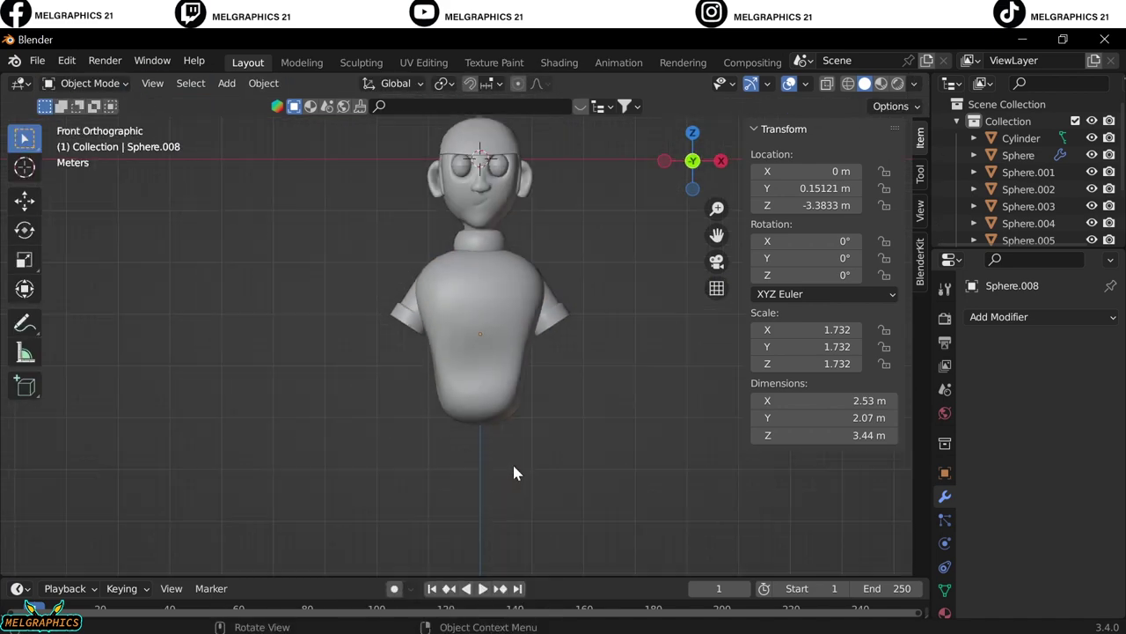
{"action": "scroll", "coordinate": [515, 473], "scroll_direction": "up", "scroll_amount": 3}
Add a UV sphere and position it below the torso, adjusting depth along Y
{"action": "scroll", "coordinate": [533, 397], "scroll_direction": "up", "scroll_amount": 2}
{"action": "key", "text": "shift+a"}
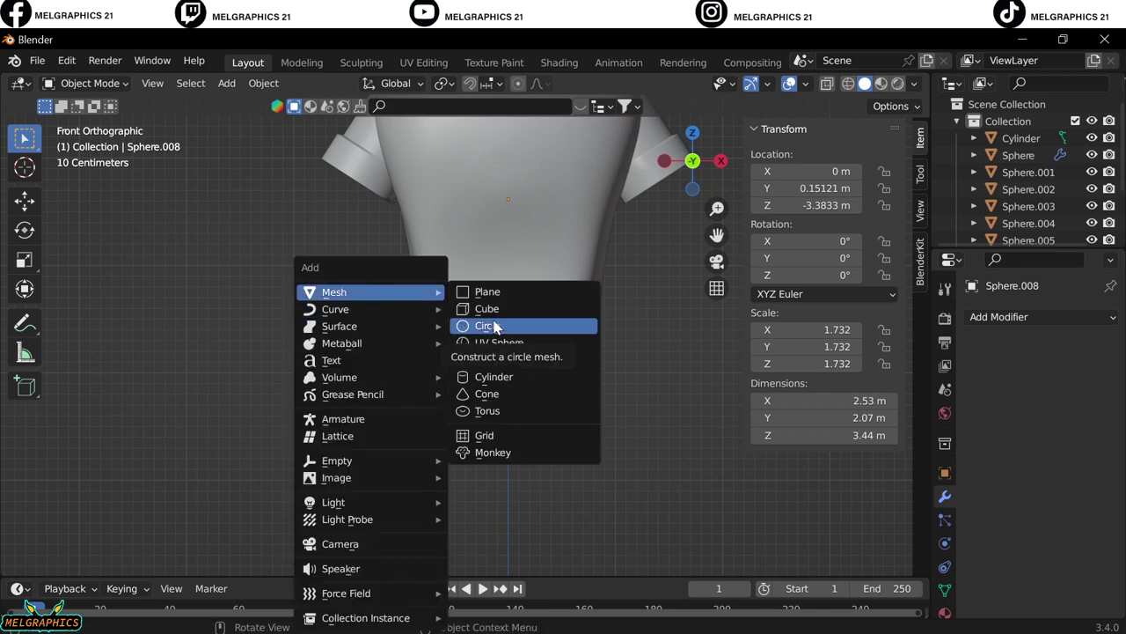
{"action": "left_click", "coordinate": [499, 342]}
{"action": "key", "text": "g"}
{"action": "left_click", "coordinate": [521, 439]}
{"action": "key", "text": "KP_3"}
{"action": "key", "text": "g"}
{"action": "key", "text": "y"}
{"action": "key", "text": "KP_1"}
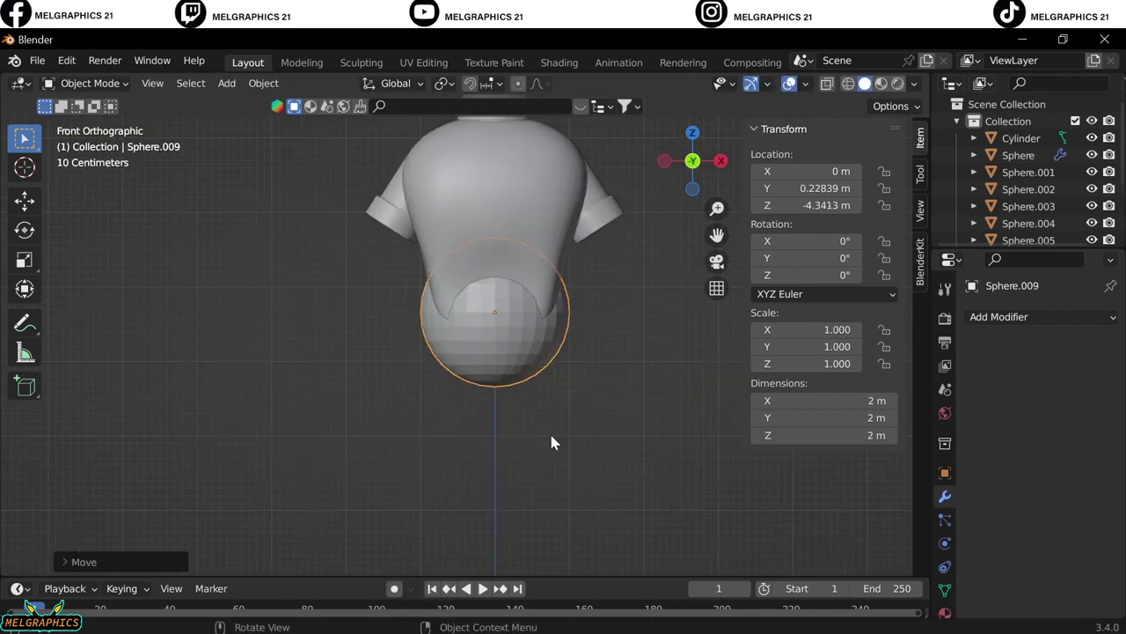
{"action": "scroll", "coordinate": [552, 443], "scroll_direction": "up", "scroll_amount": 3}
In Edit Mode, delete the sphere's upper faces to leave a bowl shape
{"action": "left_click", "coordinate": [88, 83]}
{"action": "left_click", "coordinate": [101, 118]}
{"action": "key", "text": "alt+z"}
{"action": "left_click_drag", "start_coordinate": [361, 215], "coordinate": [695, 330]}
{"action": "key", "text": "x"}
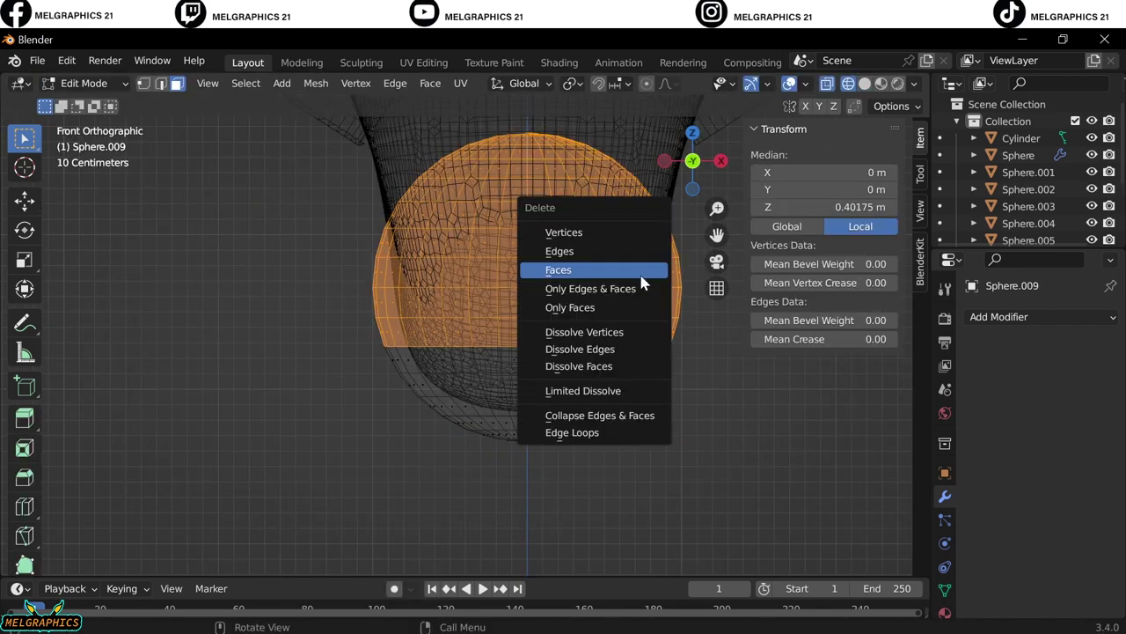
{"action": "left_click", "coordinate": [642, 274]}
{"action": "left_click_drag", "start_coordinate": [572, 400], "coordinate": [540, 453]}
Thicken the shell with Solidify, shade it smooth and grab-sculpt it to fit the torso
{"action": "key", "text": "KP_3"}
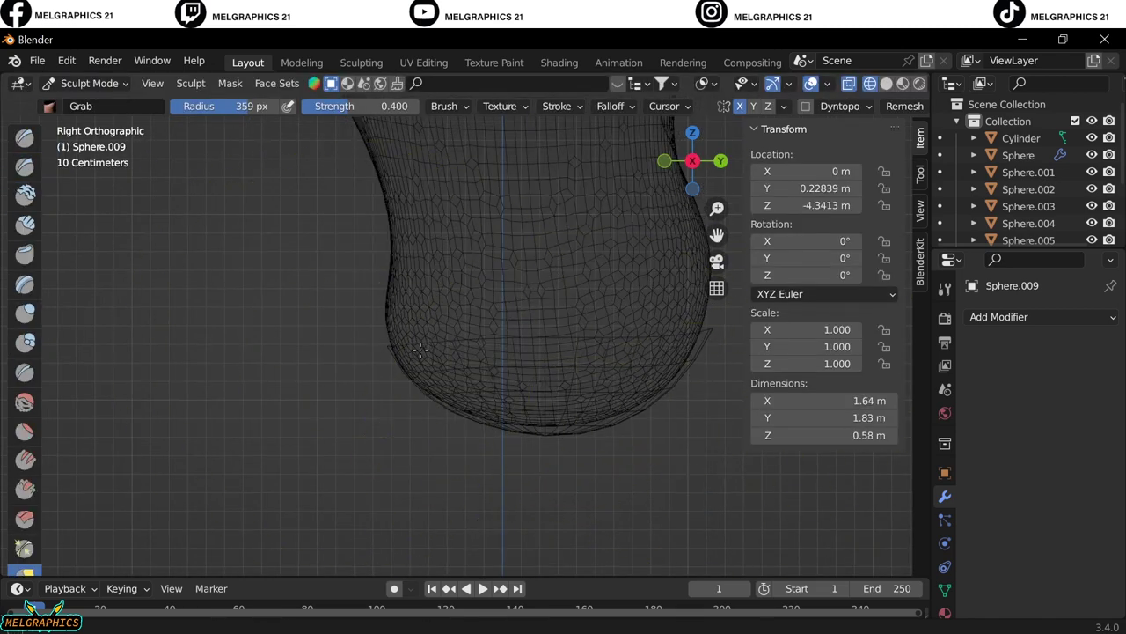
{"action": "key", "text": "KP_1"}
{"action": "key", "text": "alt+z"}
{"action": "key", "text": "ctrl+Tab"}
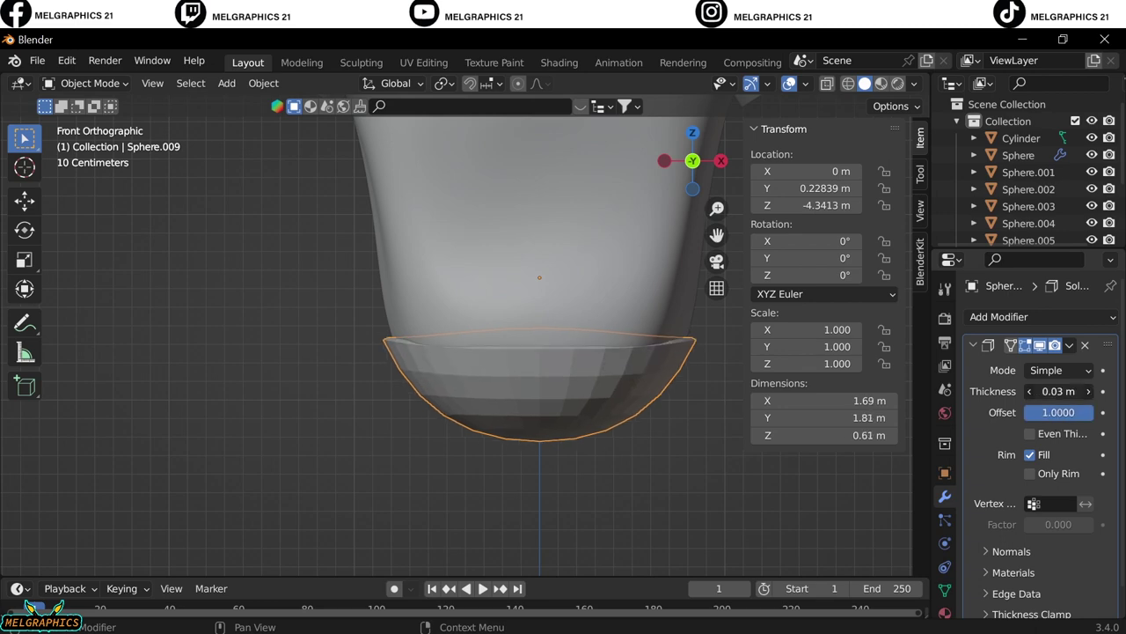
{"action": "right_click", "coordinate": [427, 367]}
{"action": "middle_click_drag", "start_coordinate": [536, 367], "coordinate": [354, 473]}
{"action": "key", "text": "KP_3"}
{"action": "key", "text": "ctrl+Tab"}
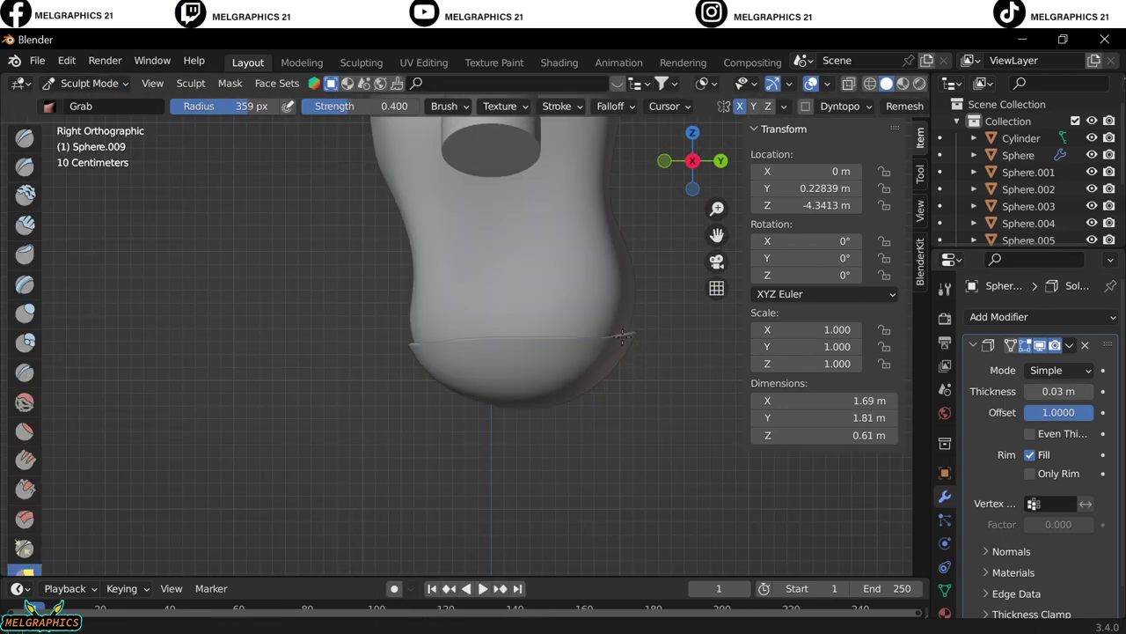
{"action": "key", "text": "KP_1"}
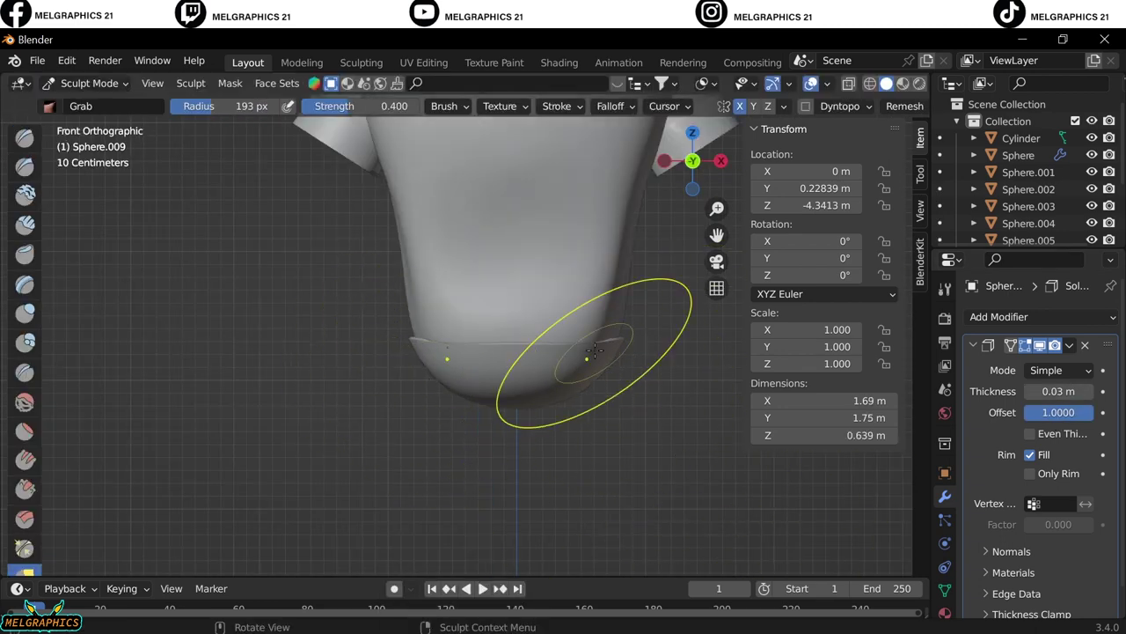
{"action": "key", "text": "ctrl+Tab"}
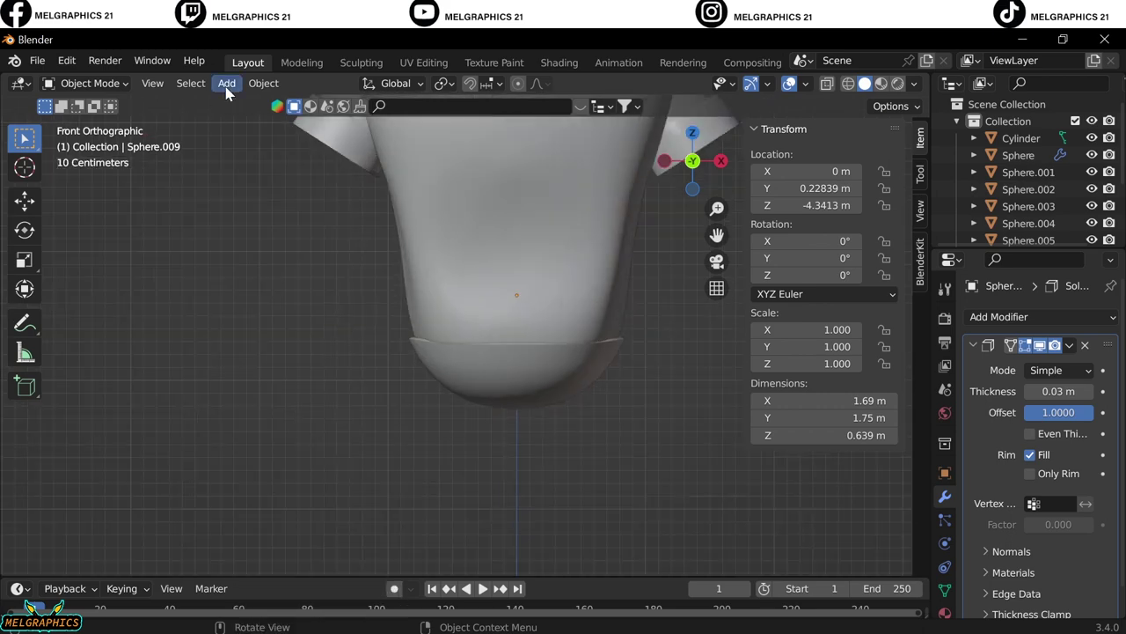
Add a cylinder below the shorts, scale X/Y to 0.09 and move it 1.0 sideways
{"action": "left_click", "coordinate": [226, 82]}
{"action": "left_click", "coordinate": [404, 184]}
{"action": "key", "text": "g"}
{"action": "key", "text": "z"}
{"action": "left_click", "coordinate": [534, 498]}
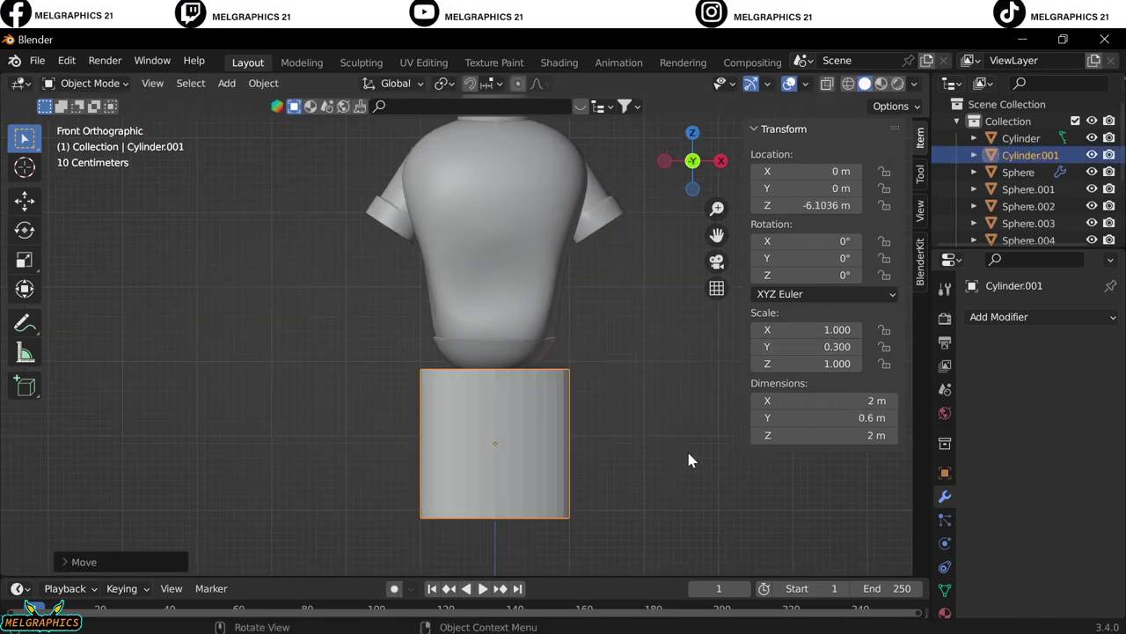
{"action": "double_click", "coordinate": [818, 329]}
{"action": "type", "text": "0.09"}
{"action": "key", "text": "Tab"}
{"action": "type", "text": "1.0g"}
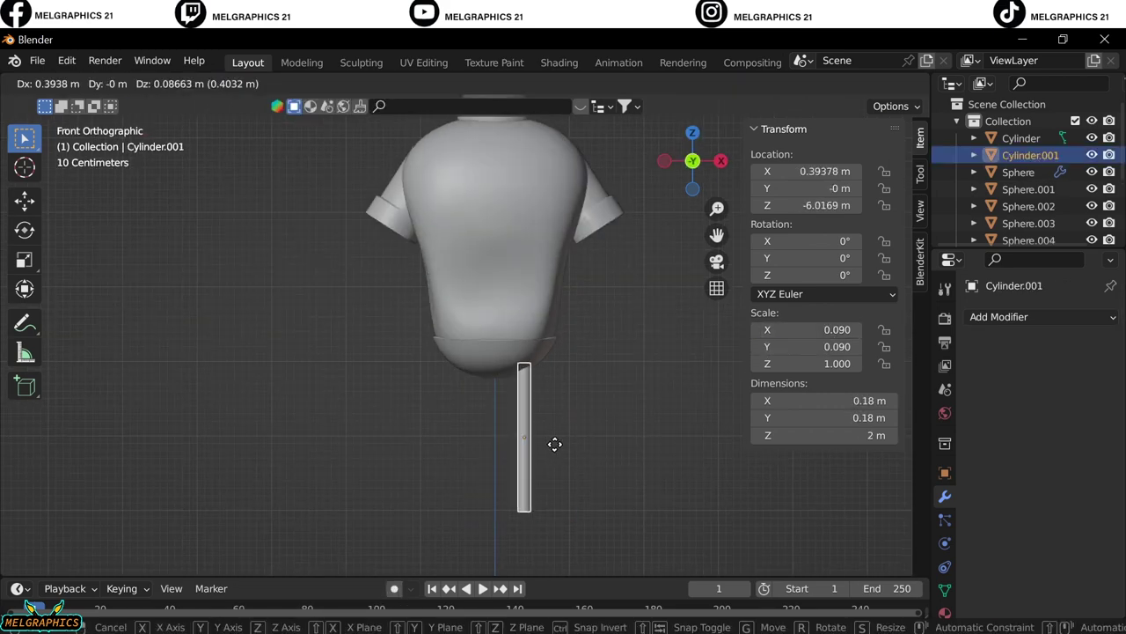
{"action": "left_click", "coordinate": [553, 445]}
Set the leg's depth, mirror and apply it into two legs, then add another cylinder
{"action": "key", "text": "KP_3"}
{"action": "key", "text": "g"}
{"action": "key", "text": "y"}
{"action": "left_click", "coordinate": [563, 445]}
{"action": "key", "text": "KP_1"}
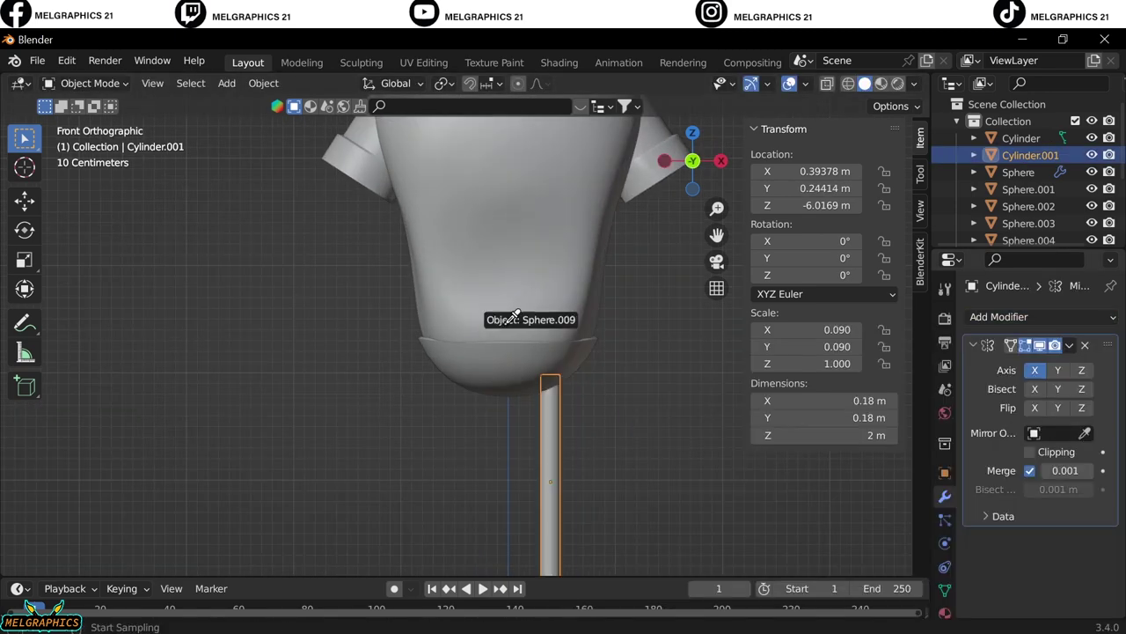
{"action": "key", "text": "ctrl+a"}
{"action": "scroll", "coordinate": [515, 448], "scroll_direction": "down", "scroll_amount": 2}
{"action": "middle_click_drag", "start_coordinate": [516, 448], "coordinate": [445, 432]}
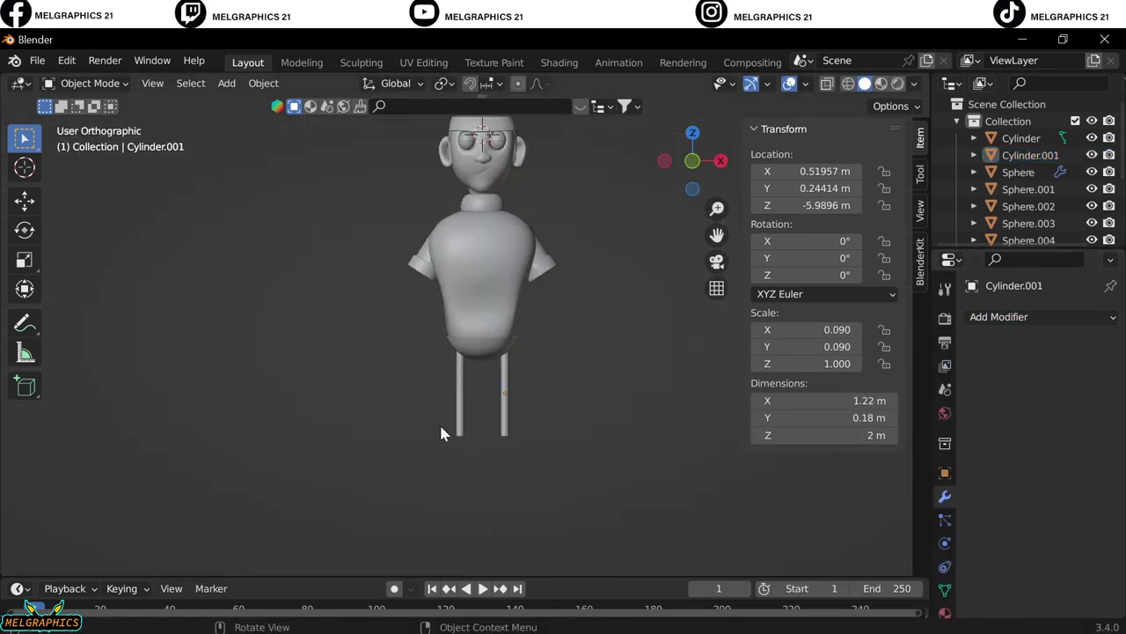
{"action": "key", "text": "KP_1"}
{"action": "scroll", "coordinate": [551, 405], "scroll_direction": "up", "scroll_amount": 2}
{"action": "key", "text": "shift+a"}
{"action": "left_click", "coordinate": [452, 377]}
Shrink, position and tilt the new cylinder over the left leg as a shorts leg
{"action": "key", "text": "s"}
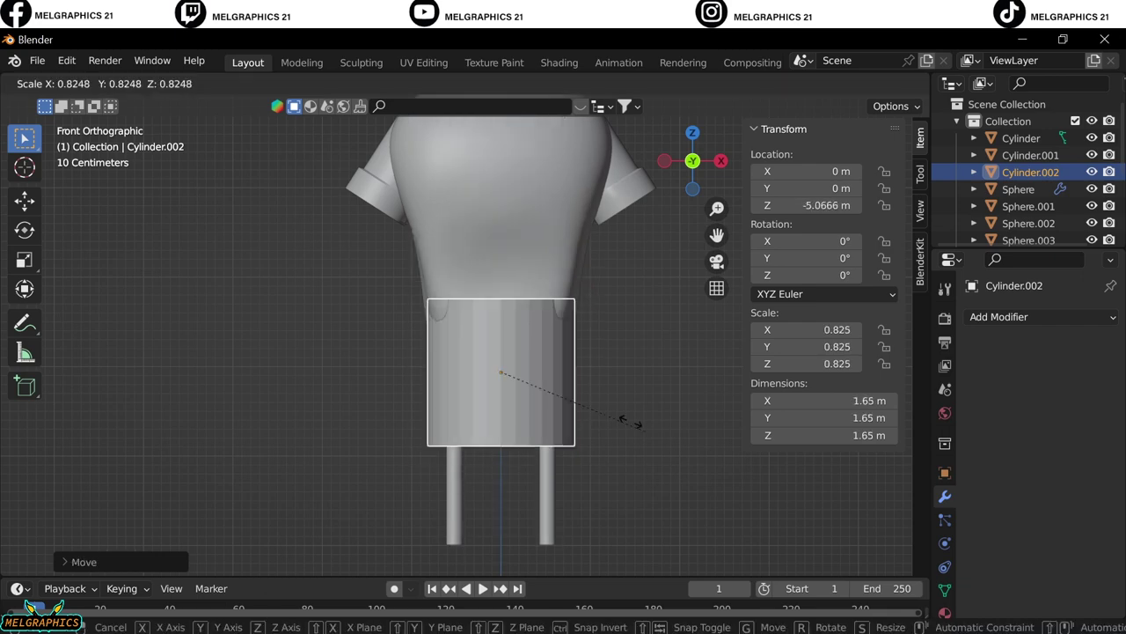
{"action": "left_click", "coordinate": [440, 378]}
{"action": "key", "text": "g"}
{"action": "left_click", "coordinate": [533, 464]}
{"action": "key", "text": "r"}
{"action": "key", "text": "s"}
{"action": "key", "text": "g"}
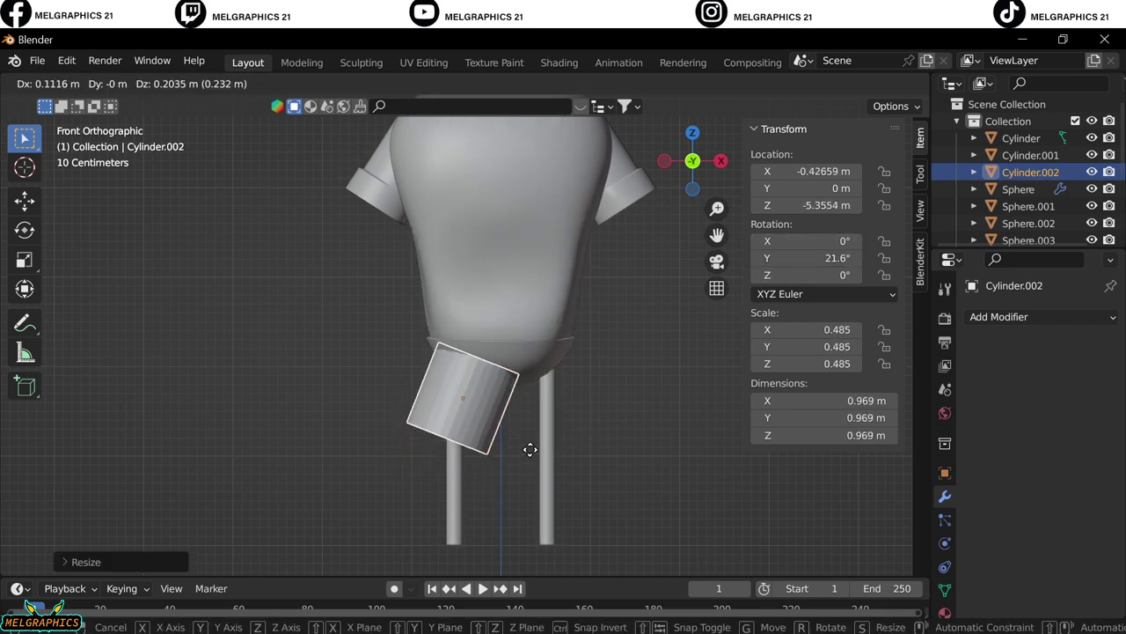
{"action": "left_click", "coordinate": [530, 450]}
{"action": "key", "text": "KP_1"}
{"action": "left_click_drag", "start_coordinate": [819, 364], "coordinate": [836, 363]}
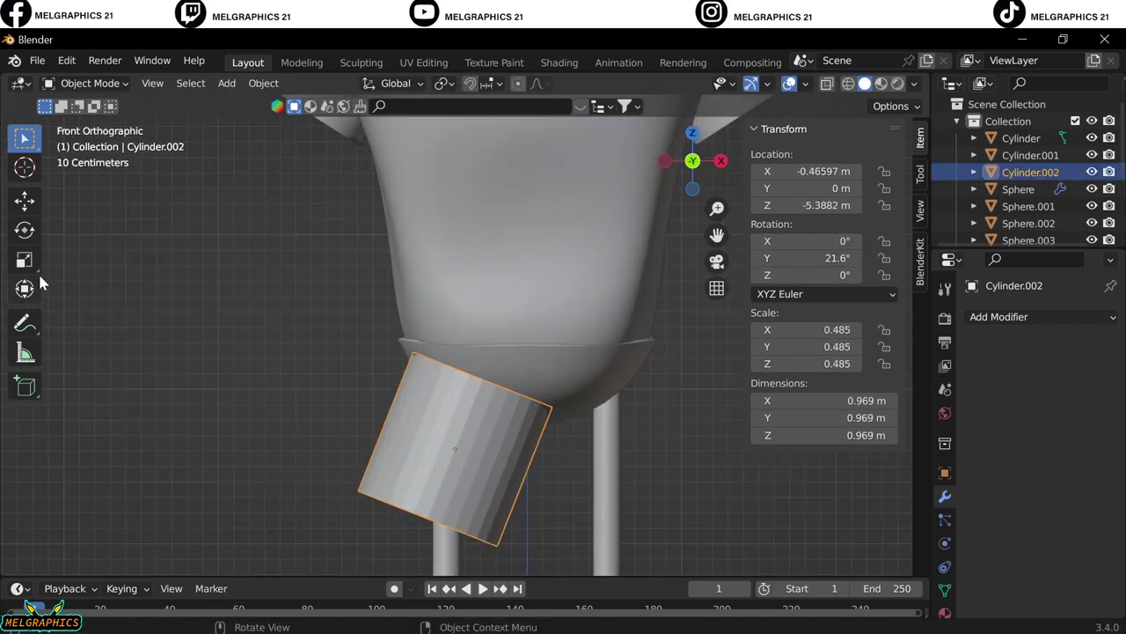
In Edit Mode with X-ray and face select, pick a face on the shorts leg
{"action": "key", "text": "Tab"}
{"action": "left_click", "coordinate": [24, 506]}
{"action": "left_click", "coordinate": [25, 138]}
{"action": "left_click", "coordinate": [695, 459]}
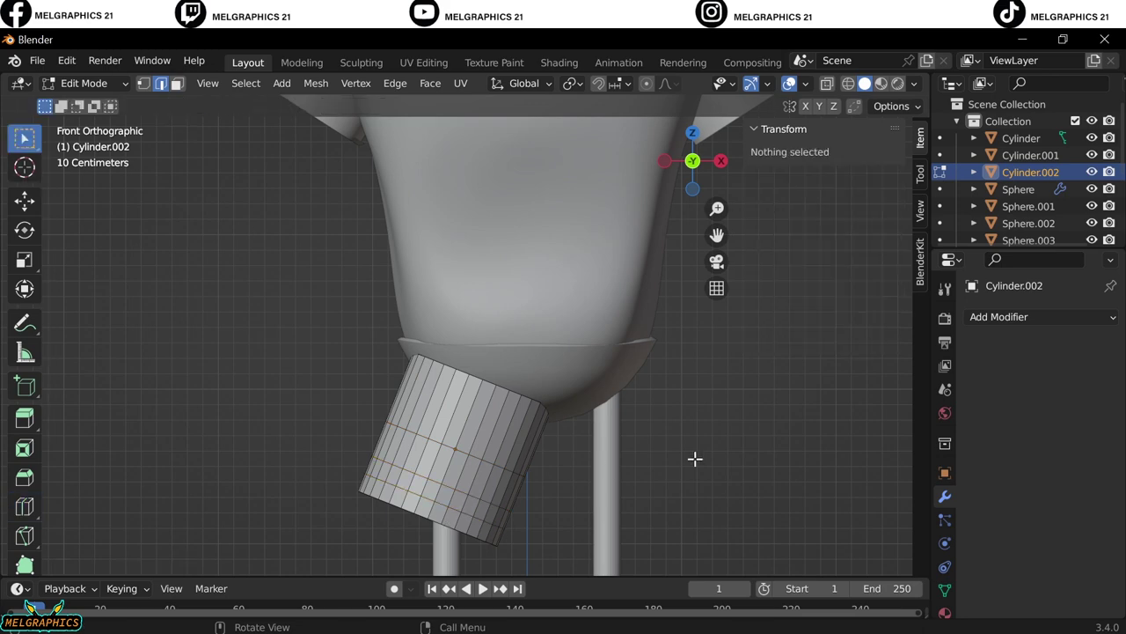
{"action": "key", "text": "shift+z"}
{"action": "left_click", "coordinate": [435, 531], "text": "alt"}
{"action": "left_click", "coordinate": [385, 490]}
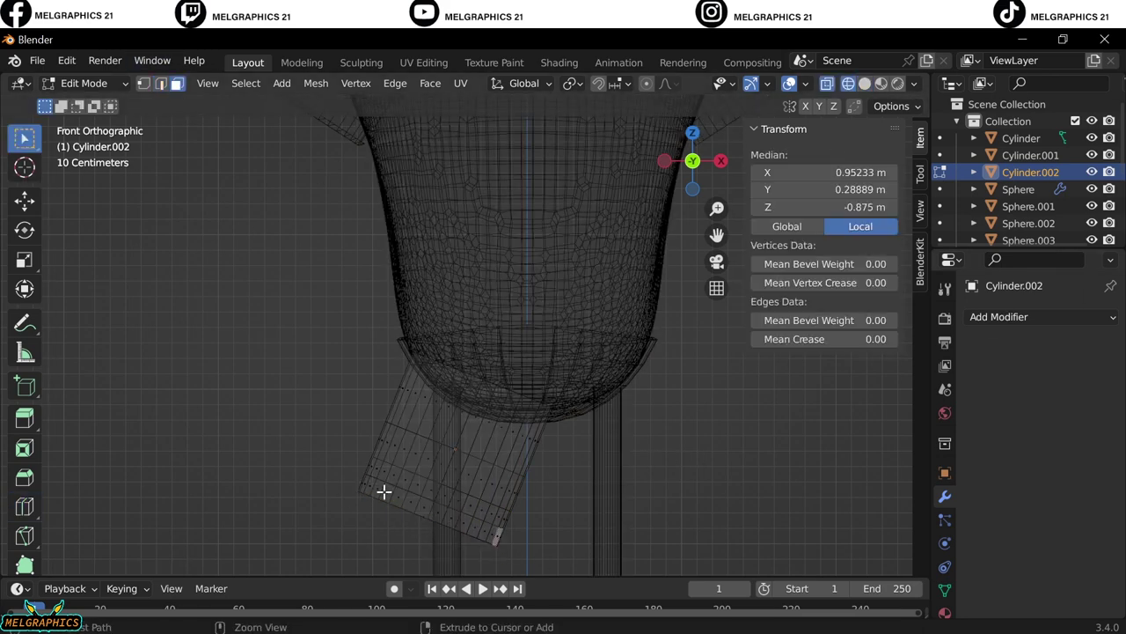
Select only the bottom ring of faces on the shorts leg
{"action": "key", "text": "3"}
{"action": "middle_click_drag", "start_coordinate": [384, 490], "coordinate": [379, 462]}
{"action": "left_click", "coordinate": [379, 461], "text": "ctrl"}
{"action": "key", "text": "1"}
{"action": "key", "text": "s"}
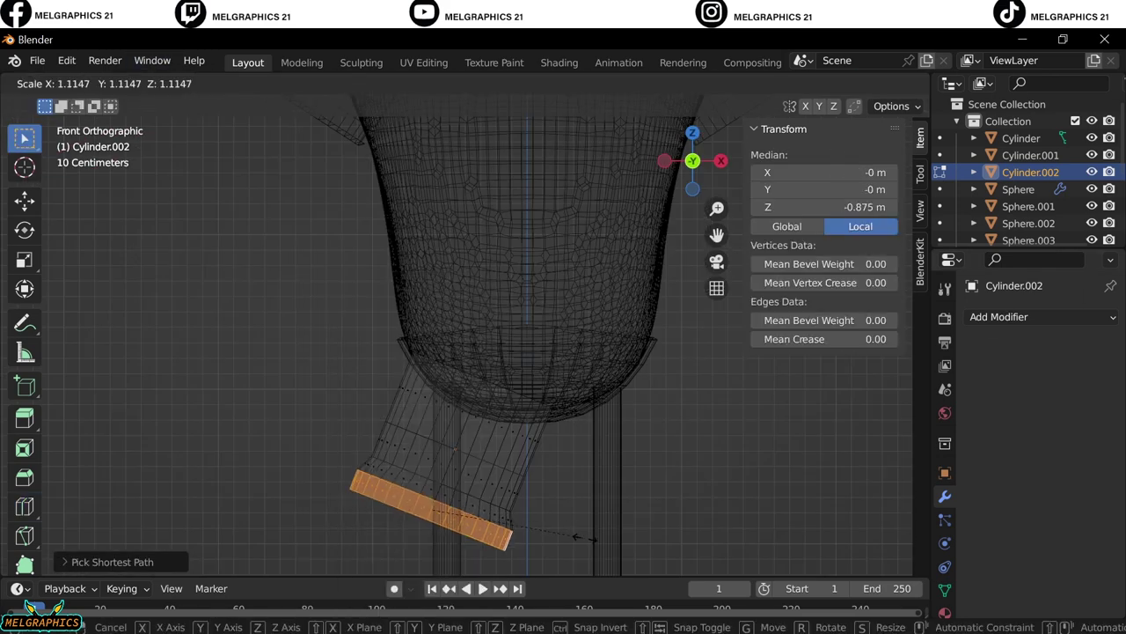
{"action": "key", "text": "Escape"}
{"action": "middle_click_drag", "start_coordinate": [384, 476], "coordinate": [470, 530]}
{"action": "key", "text": "1"}
{"action": "key", "text": "ctrl+z"}
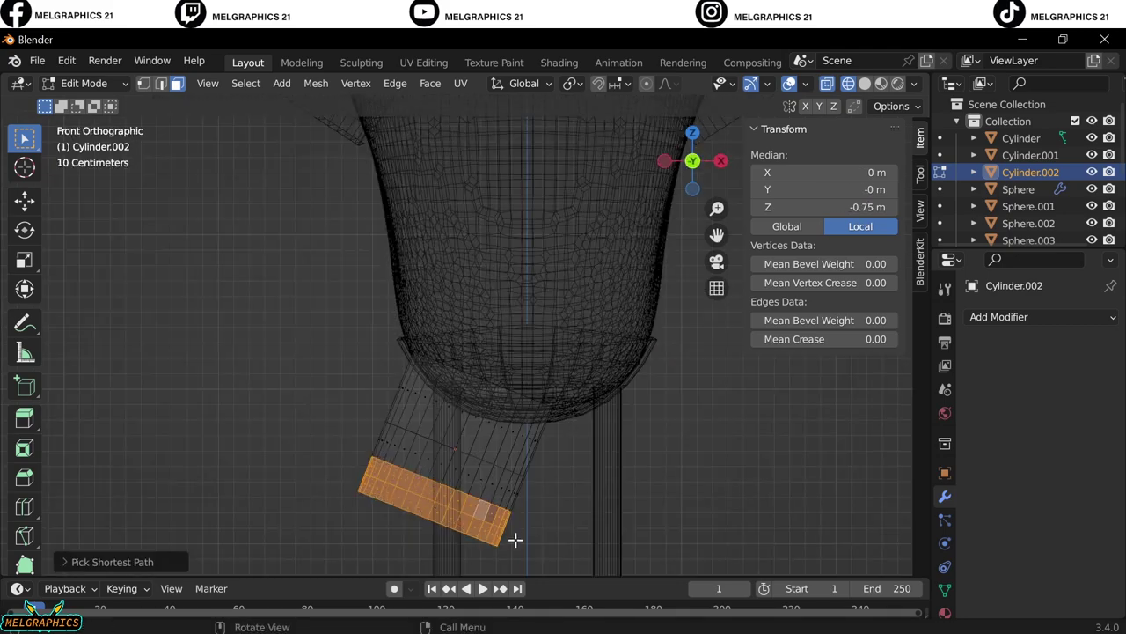
Separate the bottom face ring into its own hem object and return to Object Mode
{"action": "right_click", "coordinate": [506, 545]}
{"action": "left_click", "coordinate": [642, 550]}
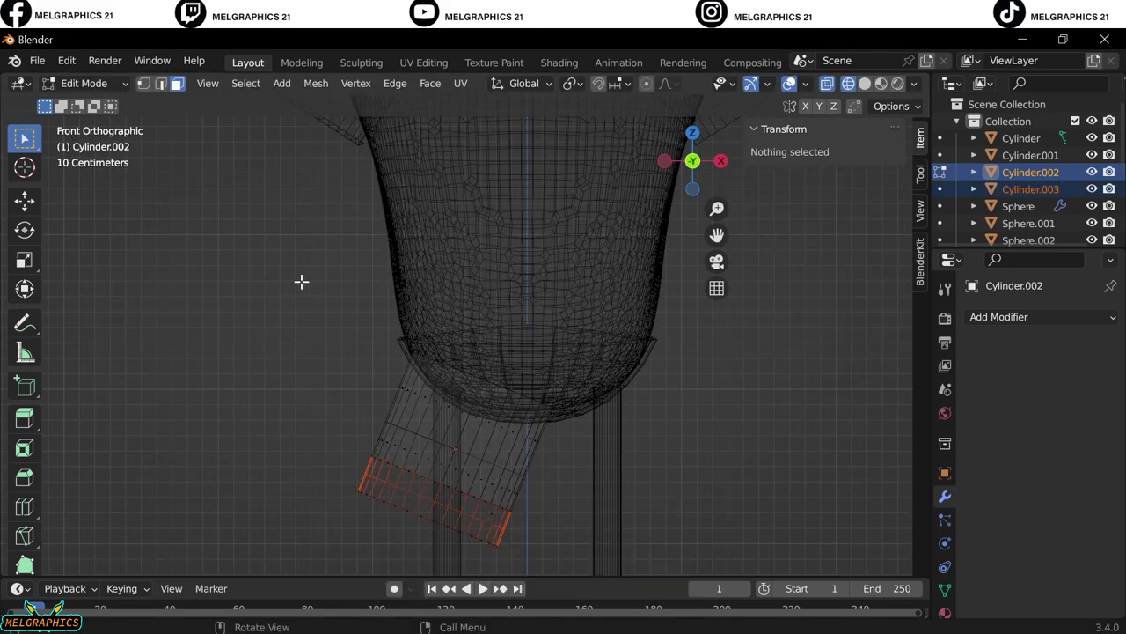
{"action": "left_click", "coordinate": [84, 82]}
{"action": "left_click", "coordinate": [94, 102]}
{"action": "left_click", "coordinate": [440, 502]}
{"action": "left_click", "coordinate": [83, 83]}
{"action": "left_click", "coordinate": [88, 121]}
{"action": "left_click", "coordinate": [83, 83]}
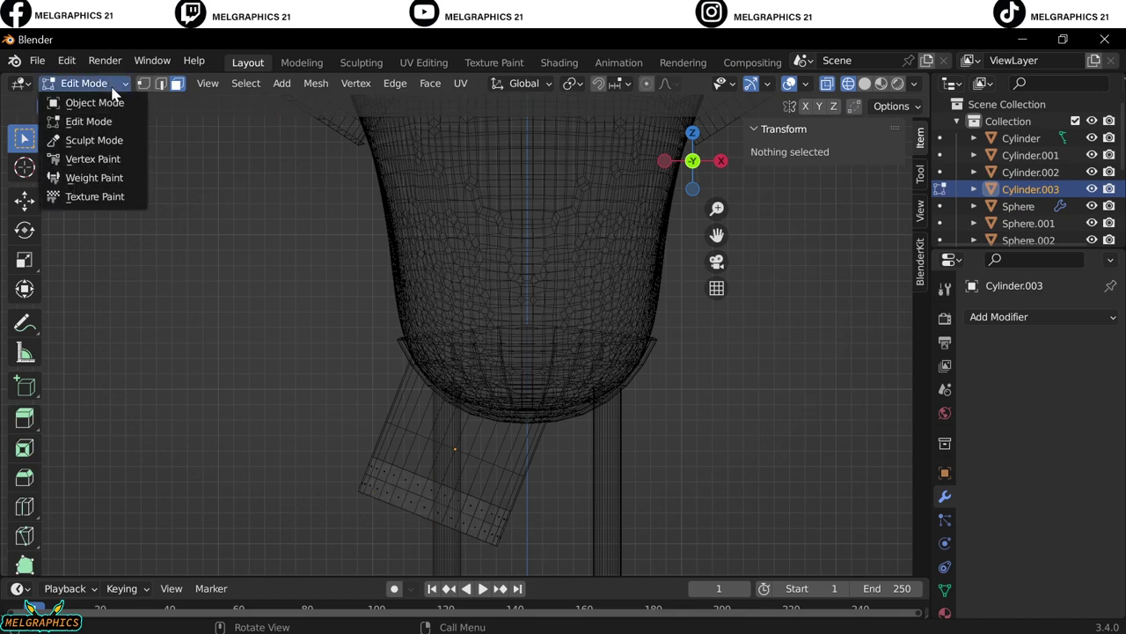
{"action": "left_click", "coordinate": [95, 103]}
Join the hem back into the shorts leg and scale the bottom ring up into a flare
{"action": "left_click", "coordinate": [523, 526], "text": "shift"}
{"action": "key", "text": "Tab"}
{"action": "key", "text": "Tab"}
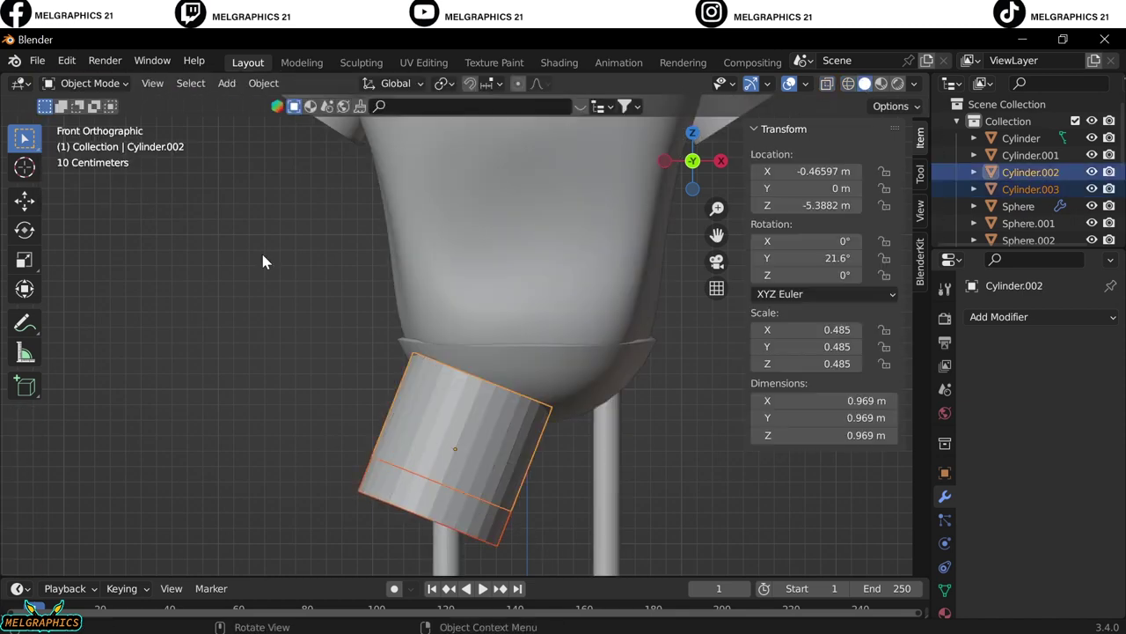
{"action": "key", "text": "ctrl+j"}
{"action": "key", "text": "Tab"}
{"action": "key", "text": "s"}
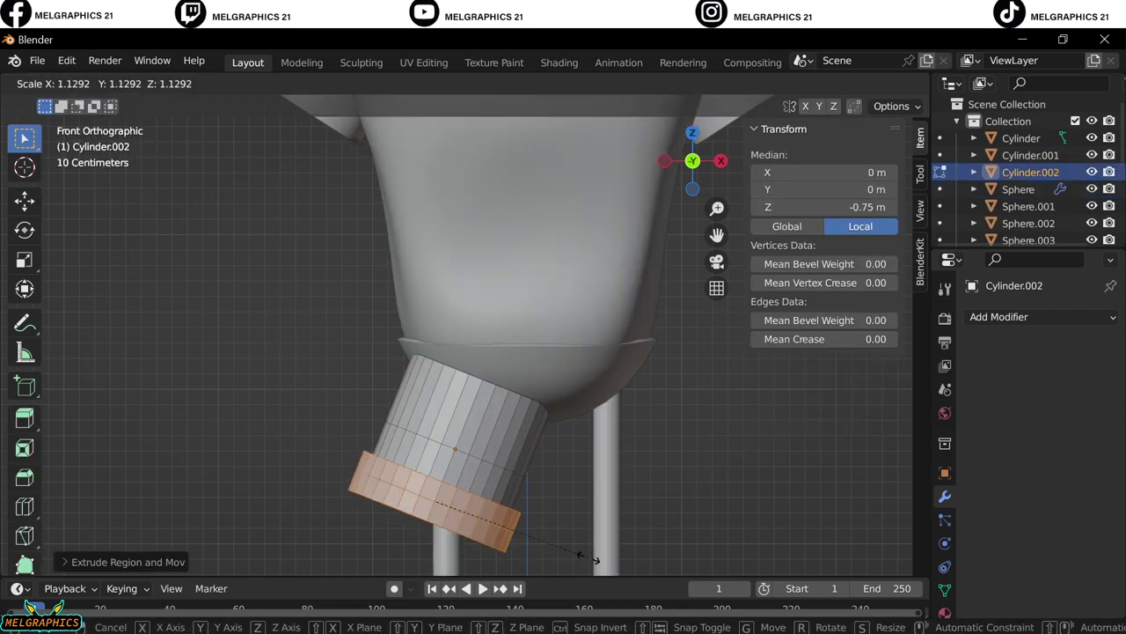
{"action": "left_click", "coordinate": [563, 532]}
Shrink the shorts leg slightly and move it into place in Object Mode
{"action": "left_click", "coordinate": [84, 83]}
{"action": "left_click", "coordinate": [94, 102]}
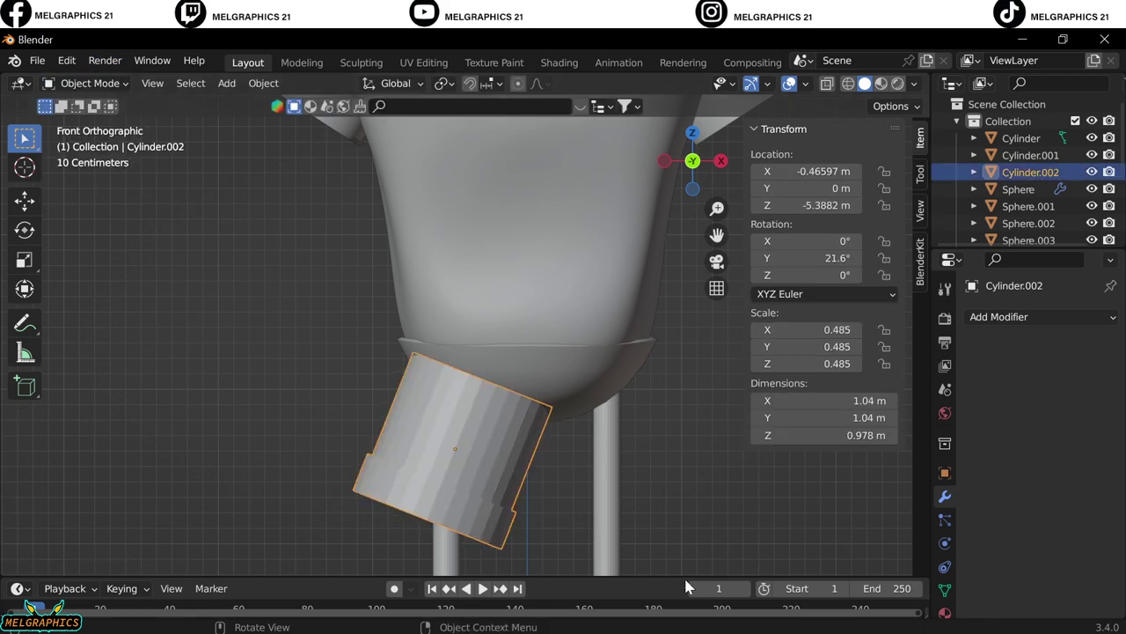
{"action": "key", "text": "s"}
{"action": "left_click", "coordinate": [616, 528]}
{"action": "key", "text": "g"}
{"action": "left_click", "coordinate": [563, 493]}
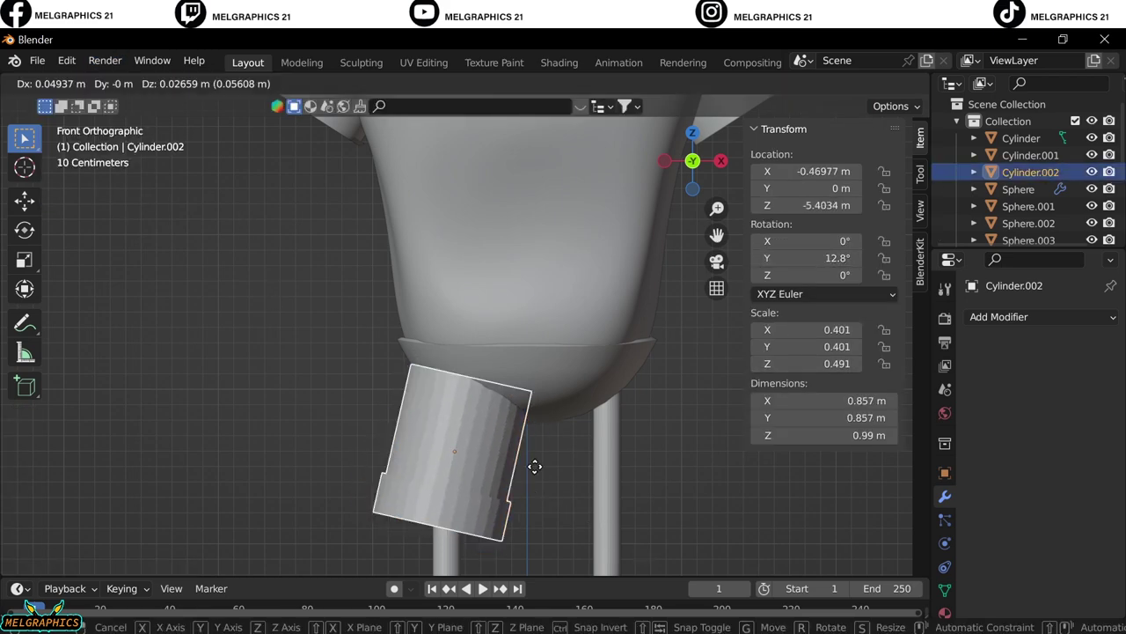
{"action": "left_click", "coordinate": [568, 429]}
Add a Mirror modifier to the shorts leg
{"action": "scroll", "coordinate": [569, 430], "scroll_direction": "down", "scroll_amount": 5}
{"action": "scroll", "coordinate": [569, 429], "scroll_direction": "up", "scroll_amount": 5}
{"action": "left_click", "coordinate": [1086, 432]}
Set the torso as the shorts' Mirror Object and check both legs in perspective
{"action": "left_click", "coordinate": [543, 364]}
{"action": "scroll", "coordinate": [656, 420], "scroll_direction": "down", "scroll_amount": 3}
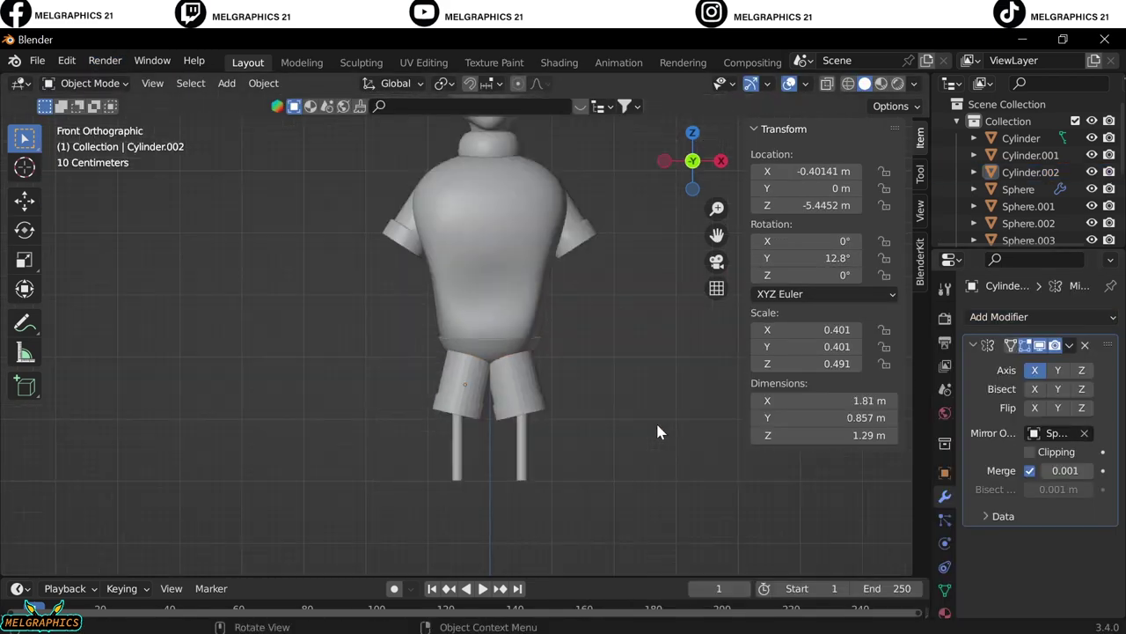
{"action": "scroll", "coordinate": [626, 402], "scroll_direction": "down", "scroll_amount": 2}
{"action": "scroll", "coordinate": [535, 375], "scroll_direction": "up", "scroll_amount": 6}
{"action": "left_click", "coordinate": [534, 375]}
{"action": "mouse_move", "coordinate": [535, 375]}
{"action": "middle_mouse_down"}
{"action": "mouse_move", "coordinate": [581, 458]}
{"action": "mouse_move", "coordinate": [513, 402]}
{"action": "mouse_move", "coordinate": [432, 457]}
{"action": "mouse_move", "coordinate": [554, 469]}
{"action": "middle_mouse_up"}
{"action": "left_click", "coordinate": [581, 459]}
{"action": "right_click", "coordinate": [587, 480]}
{"action": "left_click", "coordinate": [551, 458]}
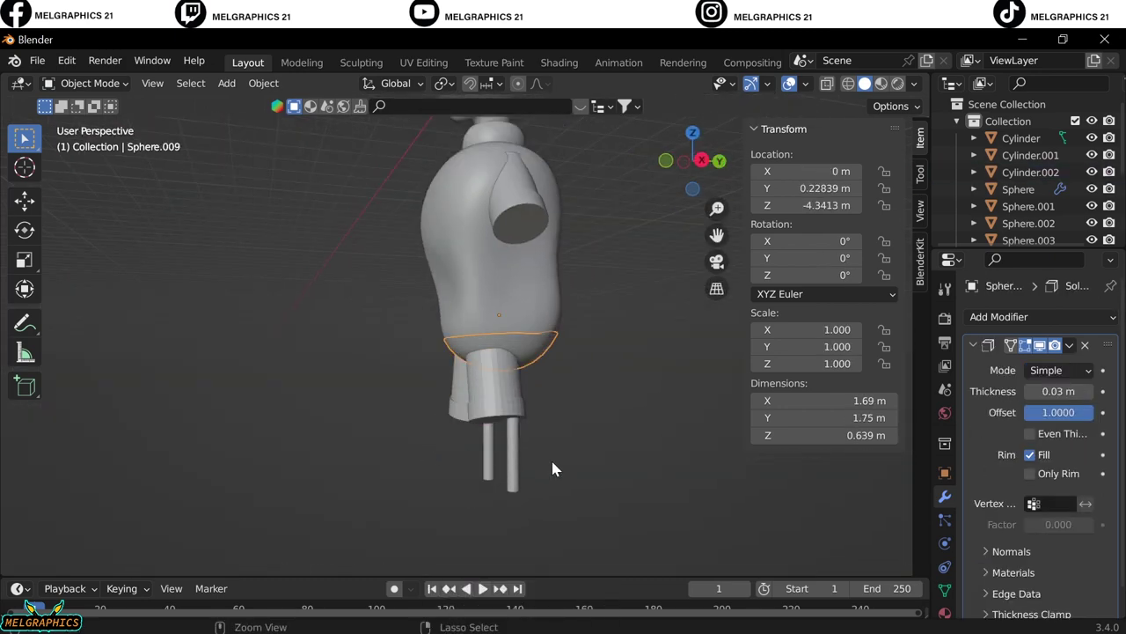
Move the leg cylinder along Y in side view so it sits under the shorts
{"action": "left_click", "coordinate": [512, 457]}
{"action": "key", "text": "KP_1"}
{"action": "key", "text": "KP_3"}
{"action": "key", "text": "g"}
{"action": "key", "text": "y"}
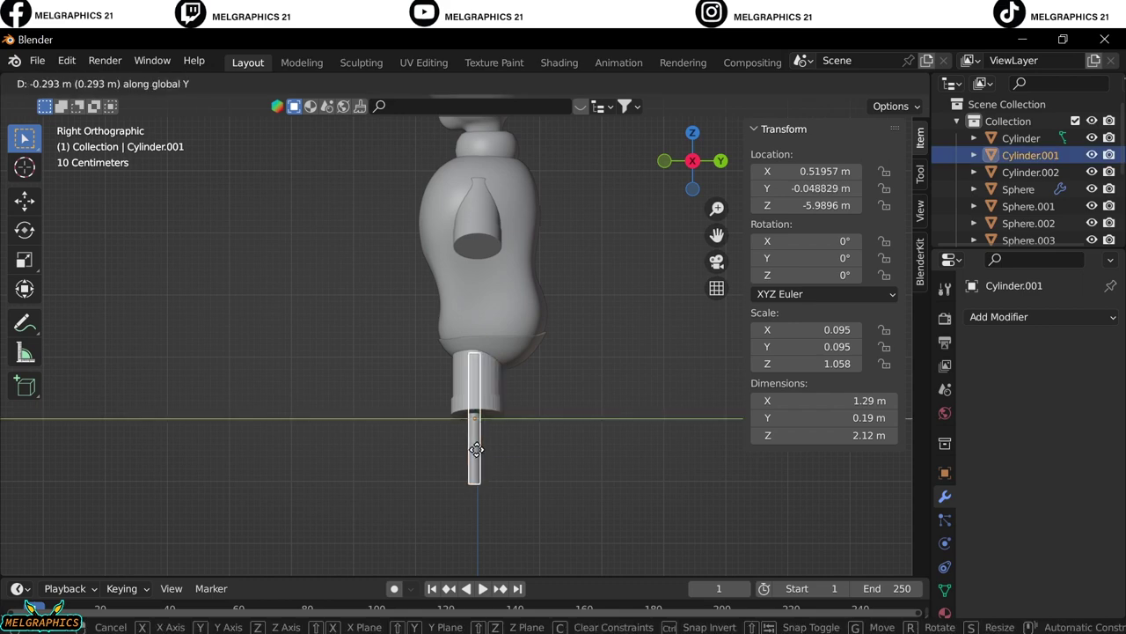
{"action": "left_click", "coordinate": [553, 457]}
{"action": "key", "text": "s"}
{"action": "left_click", "coordinate": [552, 458]}
{"action": "key", "text": "ctrl+z"}
{"action": "key", "text": "KP_1"}
Set the leg cylinder's Scale Y to 0.095 in the N panel
{"action": "left_click_drag", "start_coordinate": [818, 346], "coordinate": [863, 346]}
{"action": "middle_click_drag", "start_coordinate": [563, 440], "coordinate": [577, 461]}
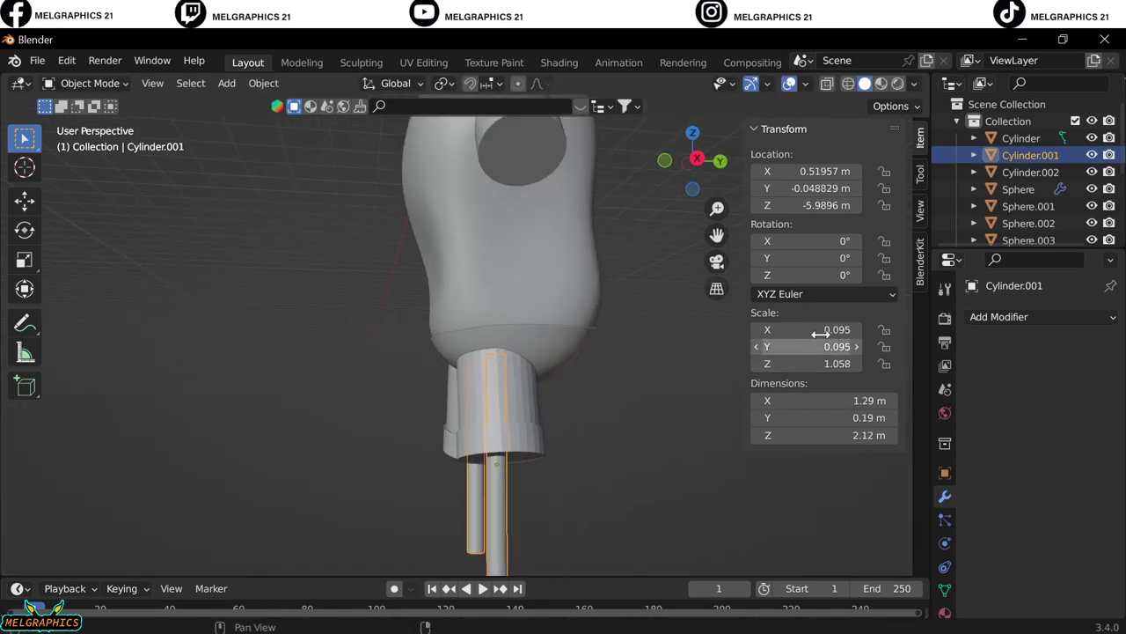
{"action": "key", "text": "KP_1"}
{"action": "double_click", "coordinate": [819, 329]}
{"action": "type", "text": "0.095"}
{"action": "key", "text": "Return"}
{"action": "scroll", "coordinate": [523, 436], "scroll_direction": "down", "scroll_amount": 5}
{"action": "scroll", "coordinate": [523, 436], "scroll_direction": "up", "scroll_amount": 4}
Clear the shorts leg's Mirror Object so only one shorts leg remains
{"action": "left_click", "coordinate": [113, 84]}
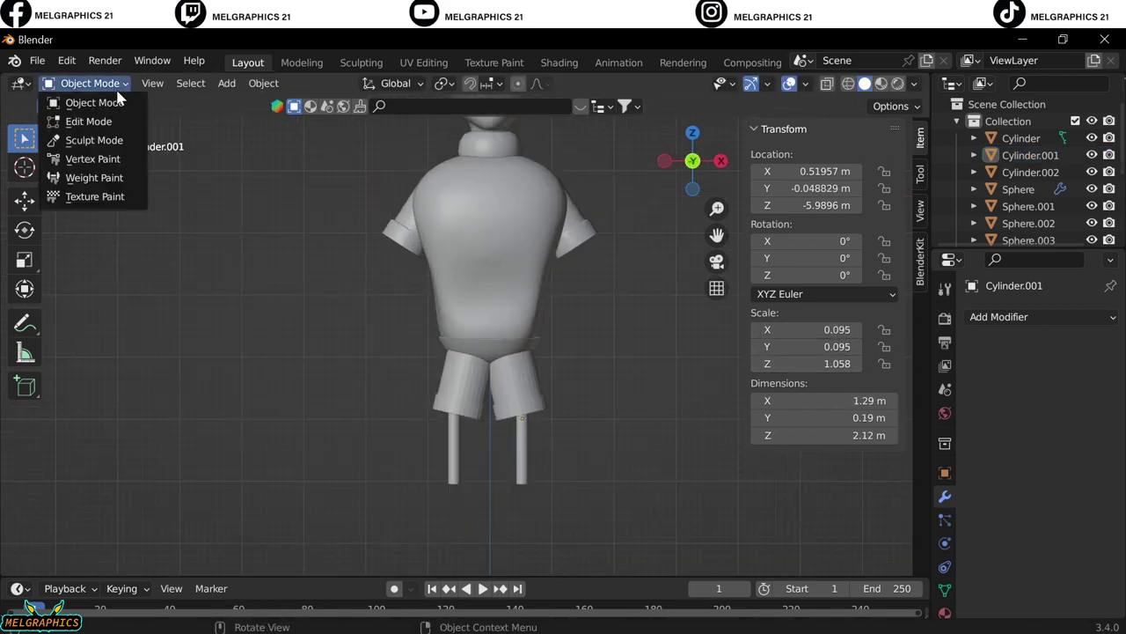
{"action": "left_click", "coordinate": [515, 397]}
{"action": "left_click", "coordinate": [506, 397]}
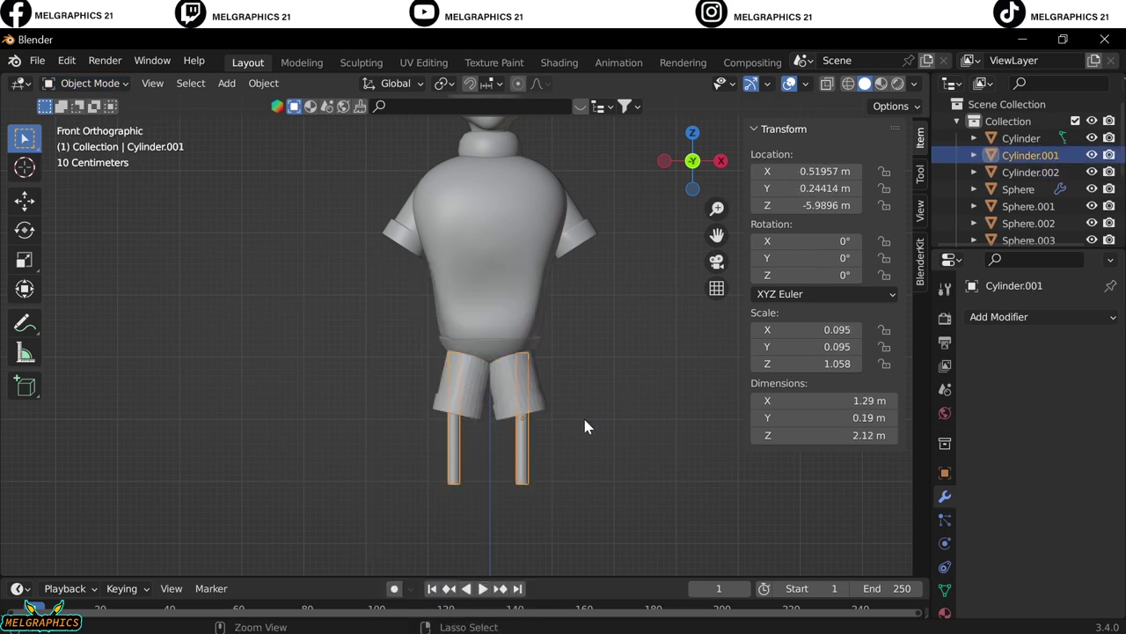
{"action": "left_click", "coordinate": [1084, 432]}
Undo an enlargement and push the shorts leg back in depth from side view
{"action": "key", "text": "s"}
{"action": "left_click", "coordinate": [576, 401]}
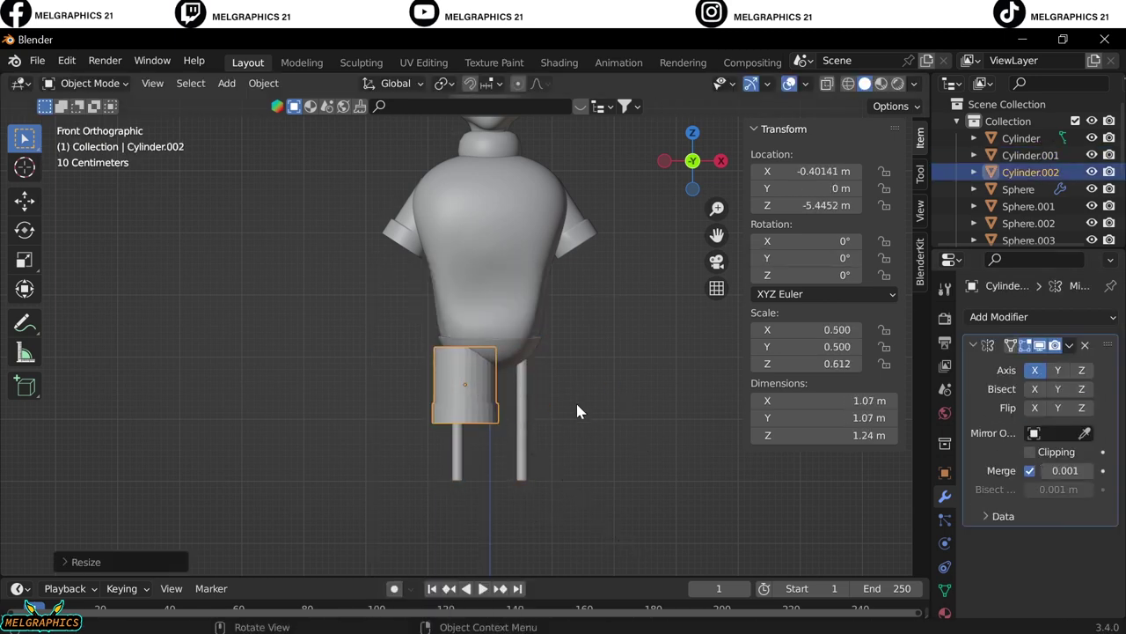
{"action": "key", "text": "ctrl+z"}
{"action": "key", "text": "KP_3"}
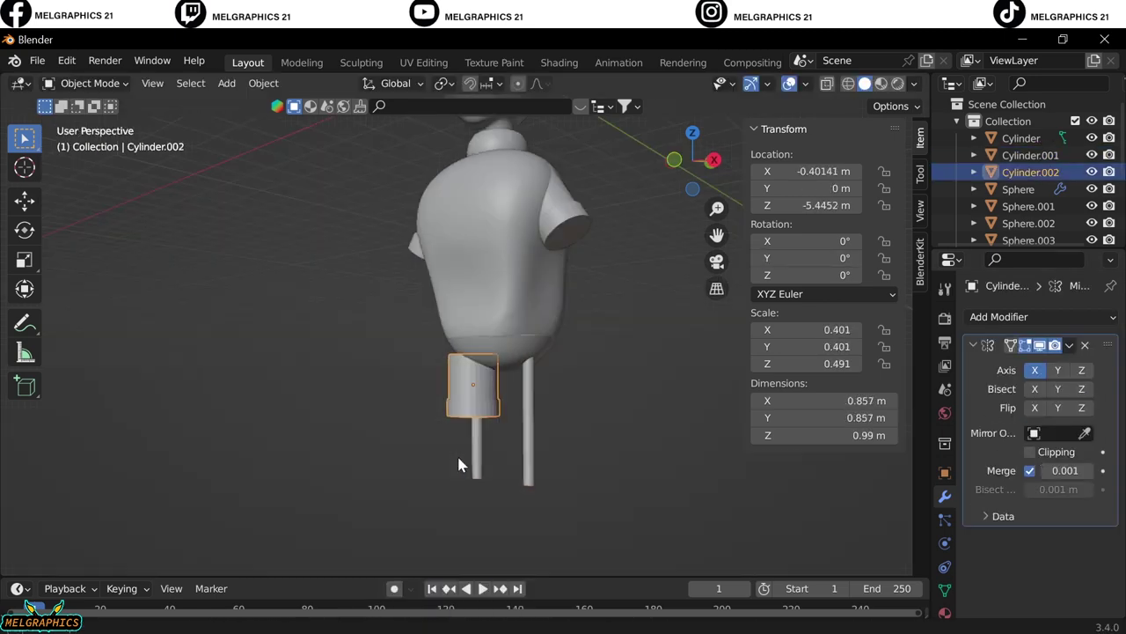
{"action": "key", "text": "g"}
{"action": "left_click", "coordinate": [448, 376]}
{"action": "key", "text": "KP_1"}
{"action": "scroll", "coordinate": [417, 451], "scroll_direction": "up", "scroll_amount": 2}
Briefly try Sculpt Mode, then delete the shorts leg and leg cylinders
{"action": "left_click", "coordinate": [89, 82]}
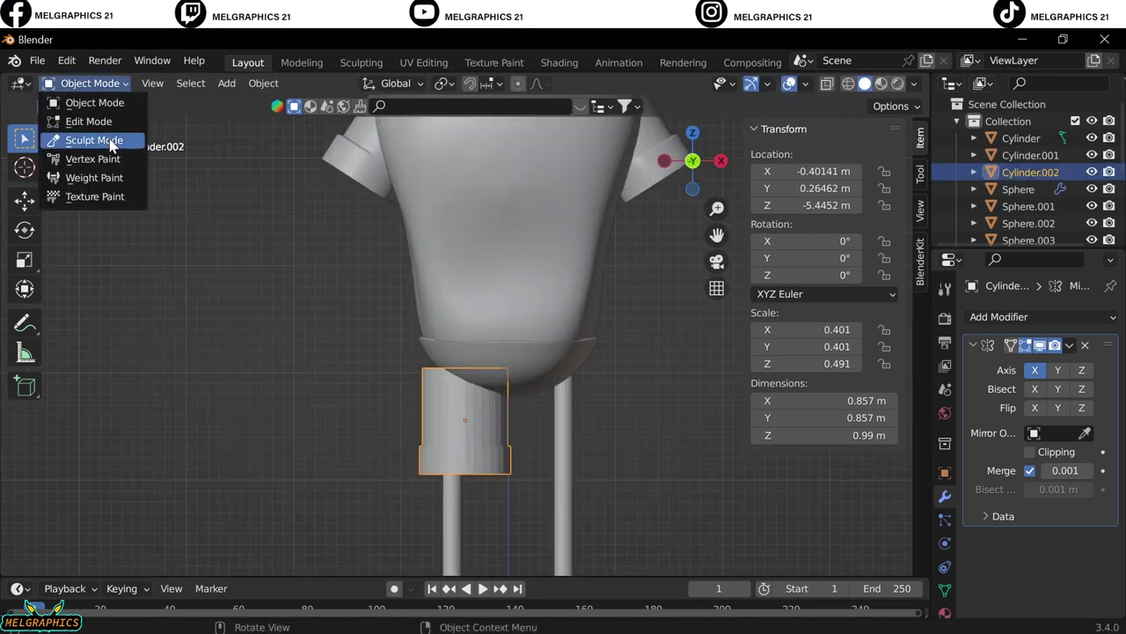
{"action": "left_click", "coordinate": [95, 140]}
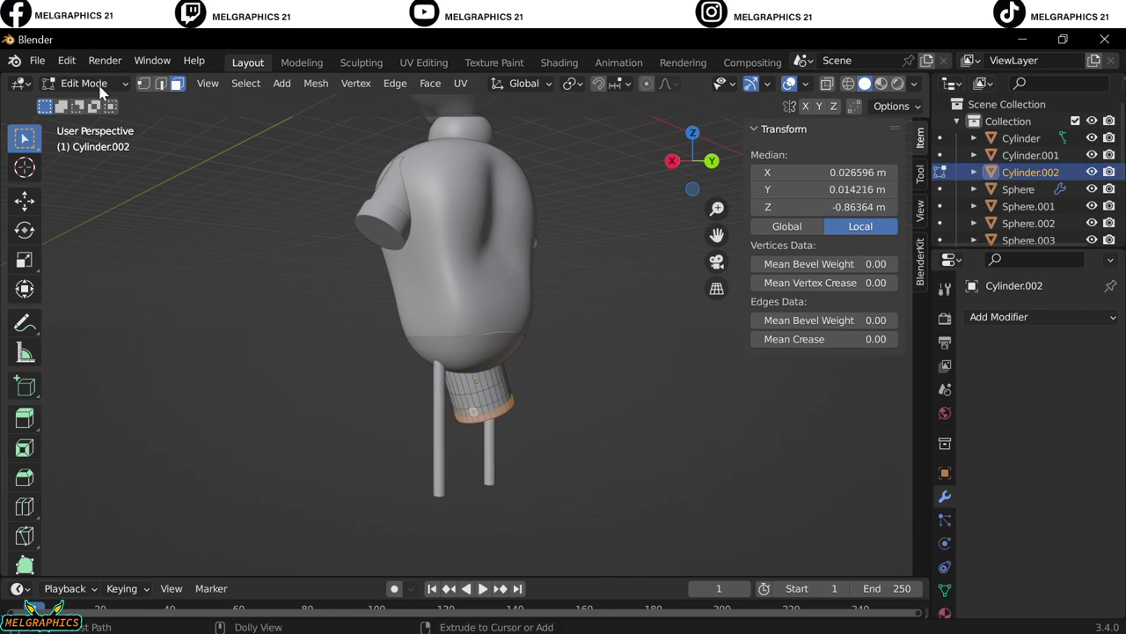
{"action": "key", "text": "Tab"}
{"action": "key", "text": "KP_1"}
{"action": "scroll", "coordinate": [493, 419], "scroll_direction": "up", "scroll_amount": 3}
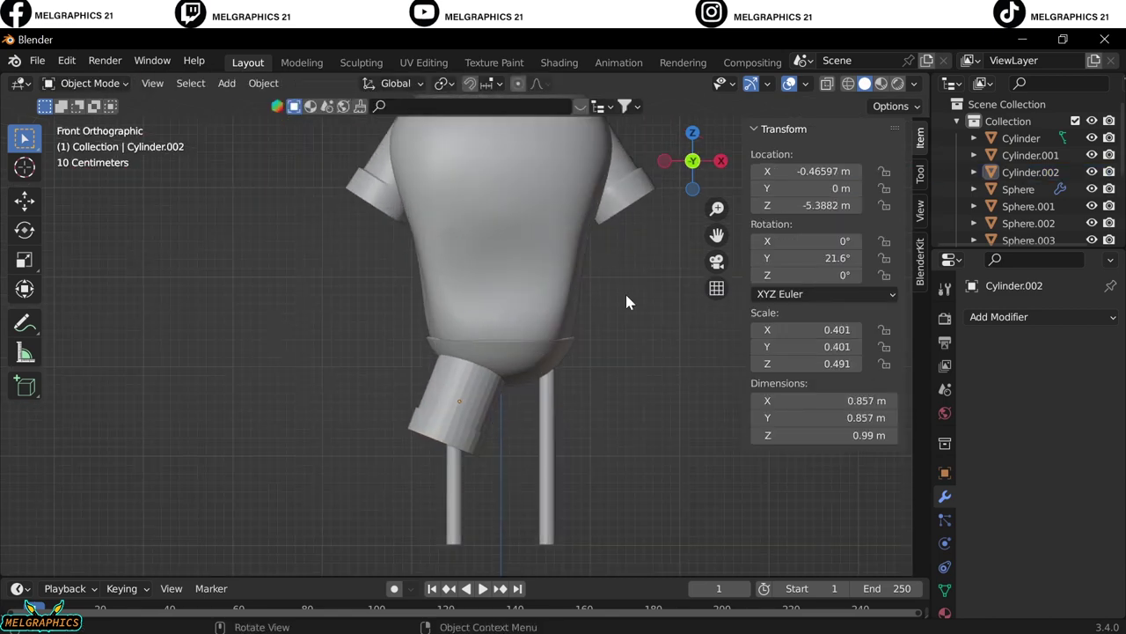
{"action": "key", "text": "Delete"}
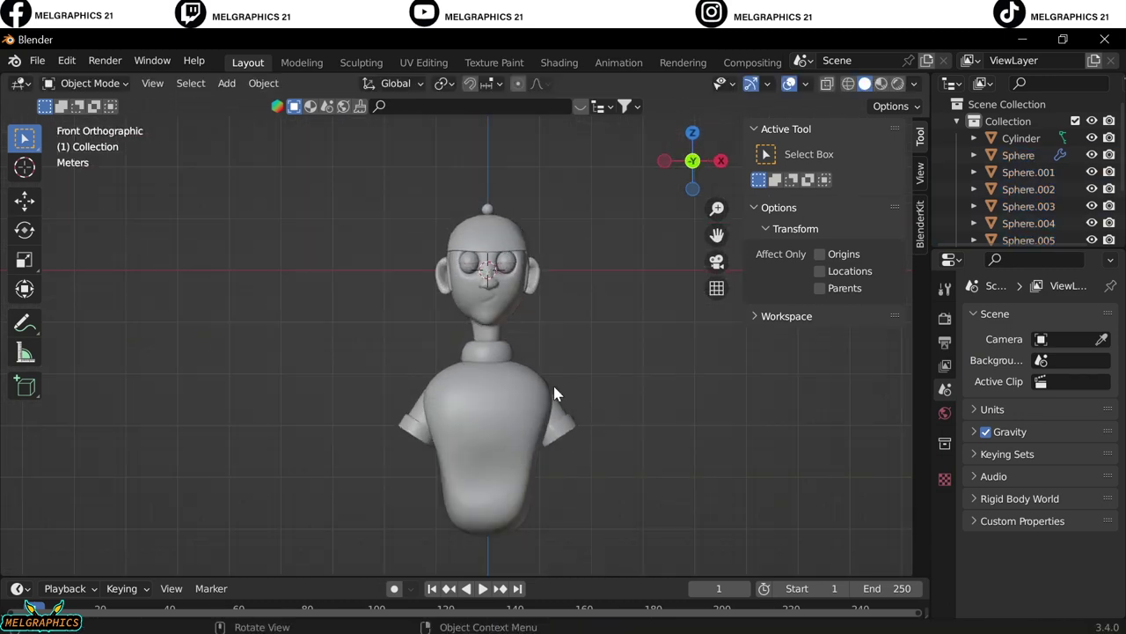
Add a UV Sphere by the shoulder, try a Sculpt grab on it, then undo
{"action": "key", "text": "shift+a"}
{"action": "left_click", "coordinate": [379, 343]}
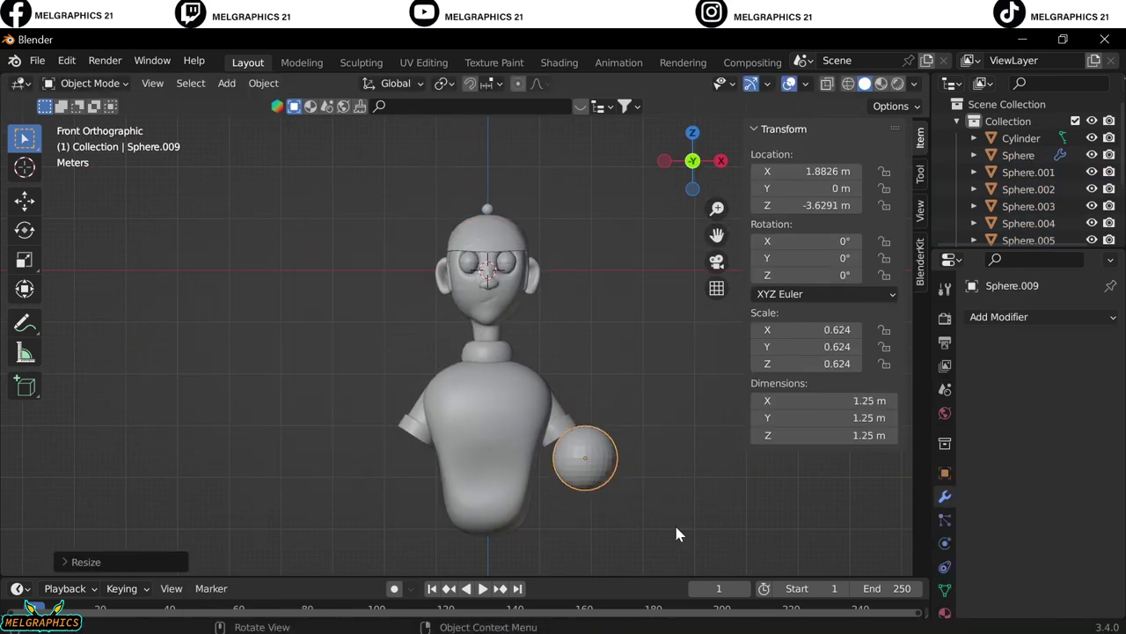
{"action": "scroll", "coordinate": [669, 523], "scroll_direction": "up", "scroll_amount": 5}
{"action": "left_click", "coordinate": [90, 82]}
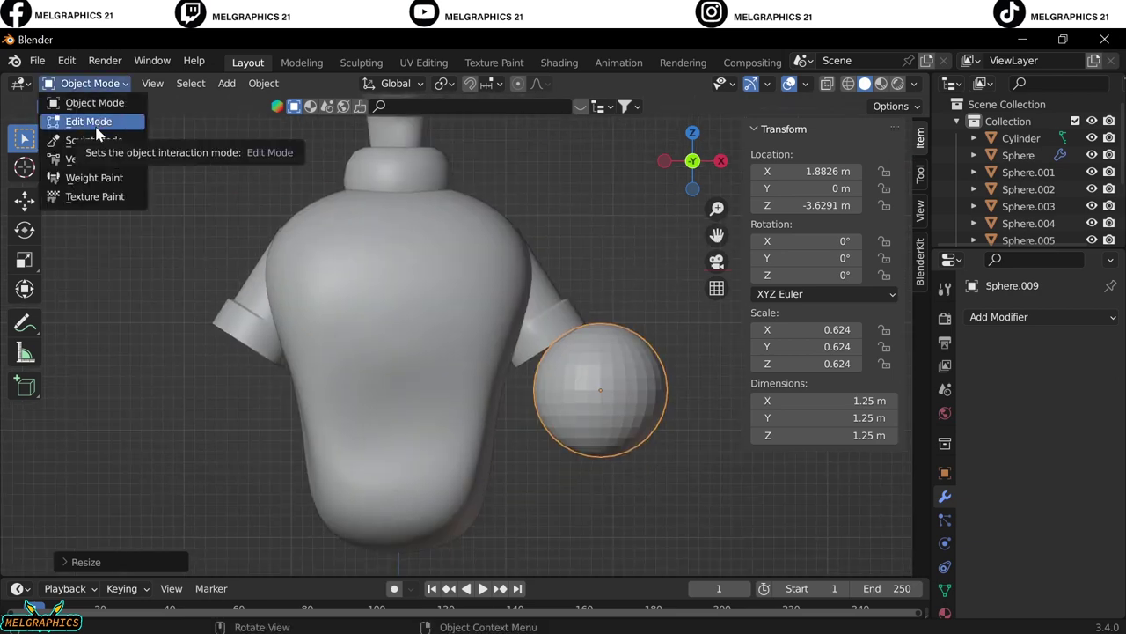
{"action": "left_click", "coordinate": [95, 139]}
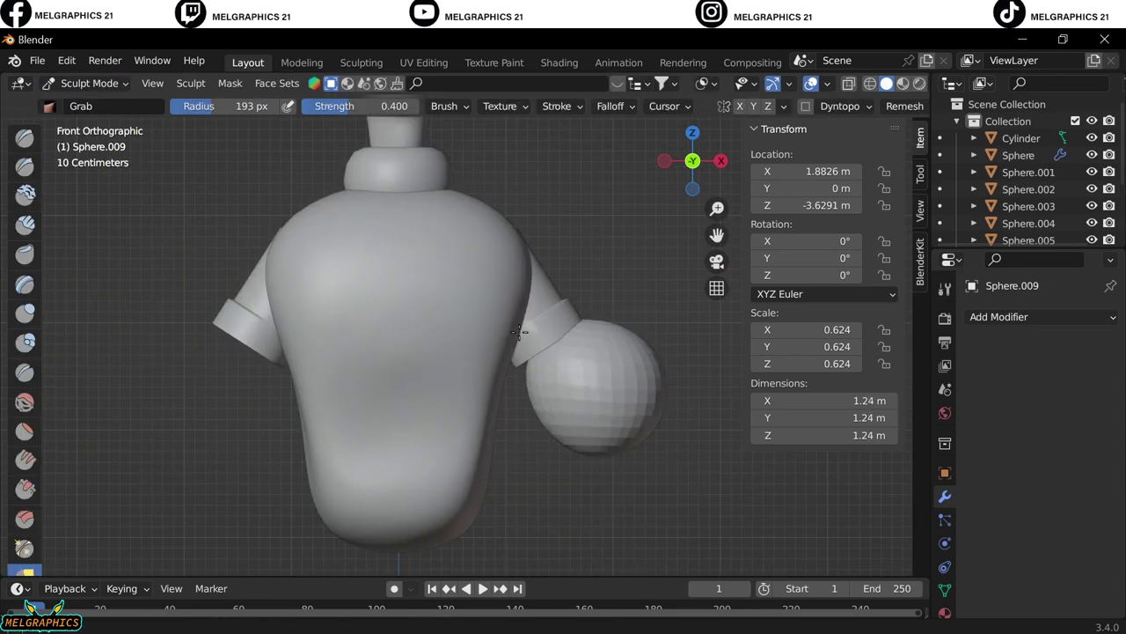
{"action": "left_click_drag", "start_coordinate": [519, 331], "coordinate": [616, 396]}
{"action": "key", "text": "ctrl+z"}
{"action": "key", "text": "ctrl+z"}
{"action": "key", "text": "ctrl+z"}
Add a cylinder, move it beside the torso and set its Scale Y to 0.25
{"action": "key", "text": "shift+a"}
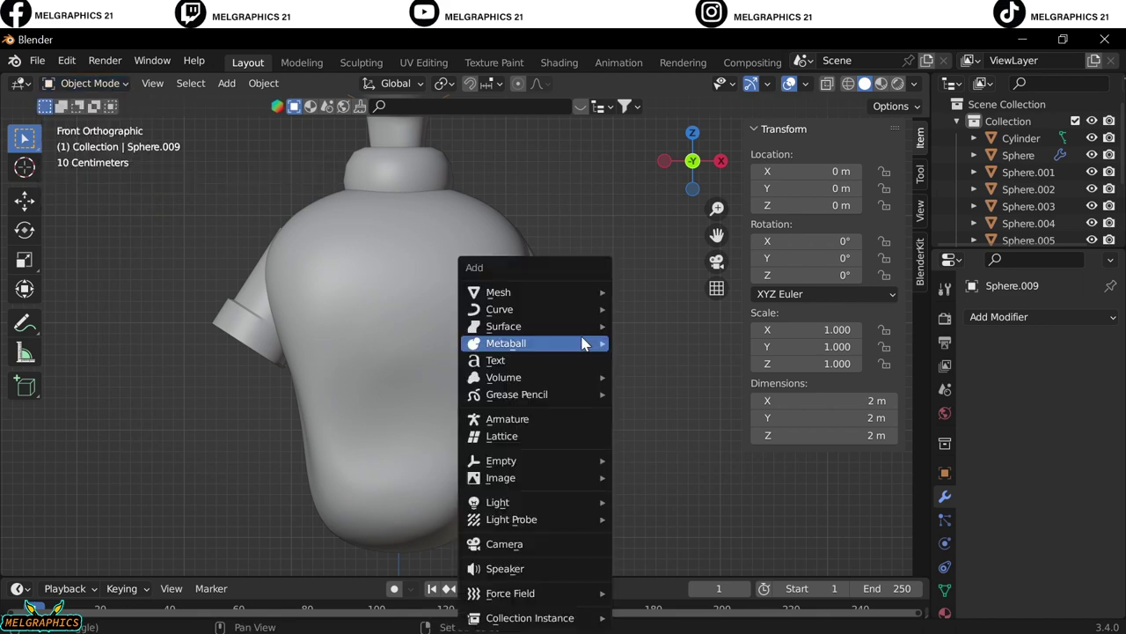
{"action": "left_click", "coordinate": [640, 377]}
{"action": "key", "text": "g"}
{"action": "double_click", "coordinate": [827, 346]}
Thin the arm cylinder to 0.25 Y and 0.13 X scale and raise it along Z
{"action": "type", "text": ".25"}
{"action": "key", "text": "Return"}
{"action": "key", "text": "KP_3"}
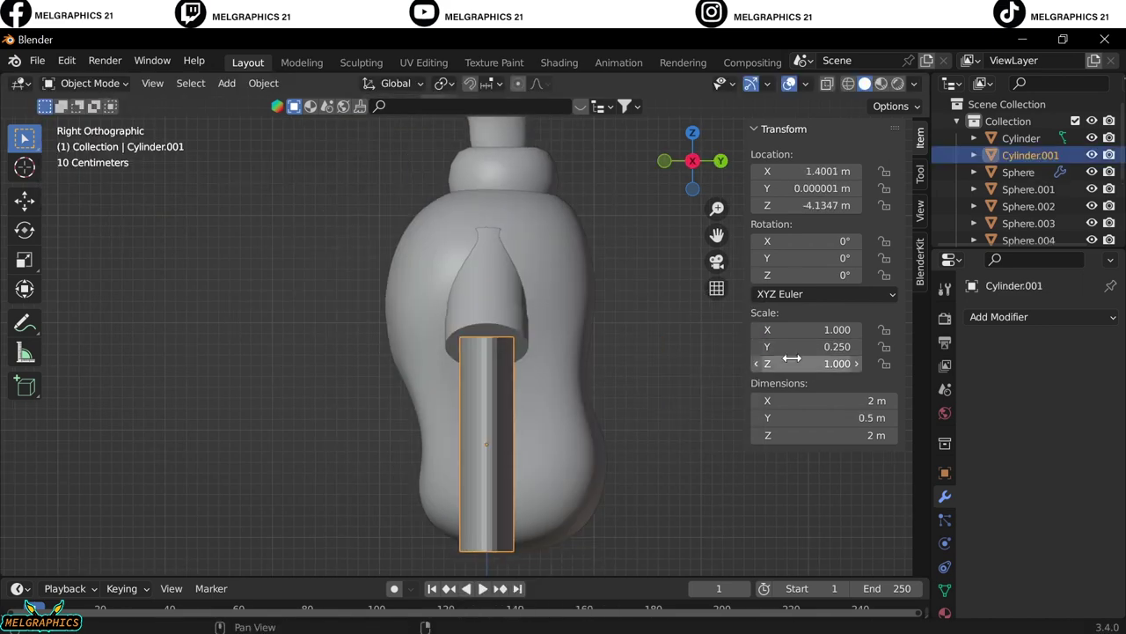
{"action": "key", "text": "KP_1"}
{"action": "left_click_drag", "start_coordinate": [827, 329], "coordinate": [797, 329]}
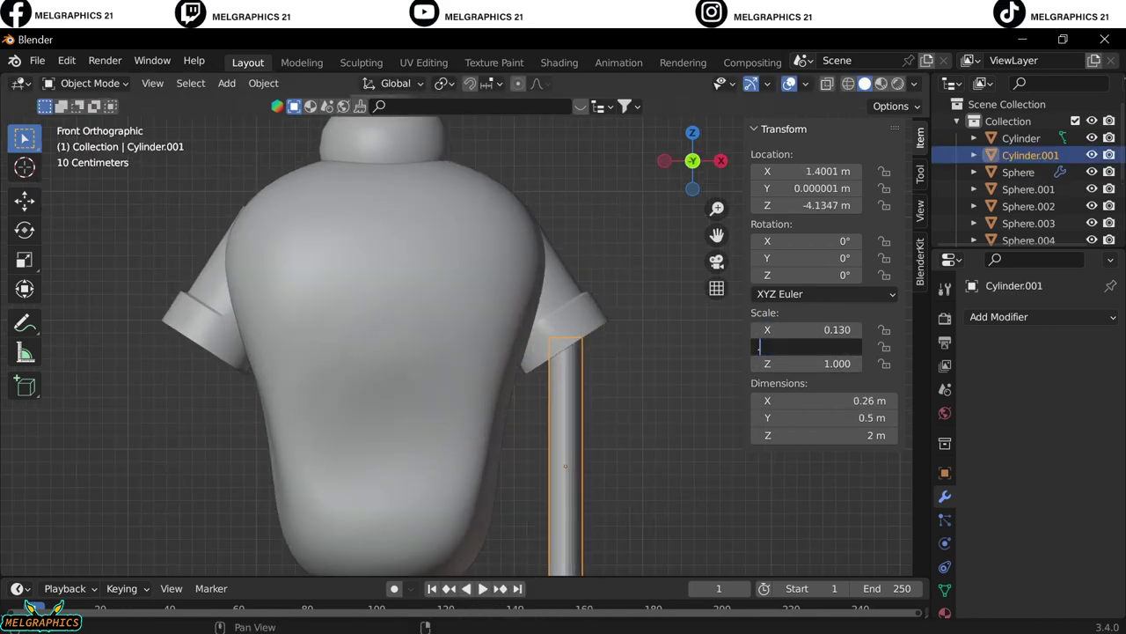
{"action": "type", "text": ".13"}
{"action": "key", "text": "Return"}
{"action": "middle_click_drag", "start_coordinate": [563, 396], "coordinate": [549, 395]}
{"action": "key", "text": "g"}
{"action": "key", "text": "z"}
{"action": "left_click", "coordinate": [627, 418]}
Enter Edit Mode on the arm and add a loop cut across the cylinder
{"action": "key", "text": "KP_1"}
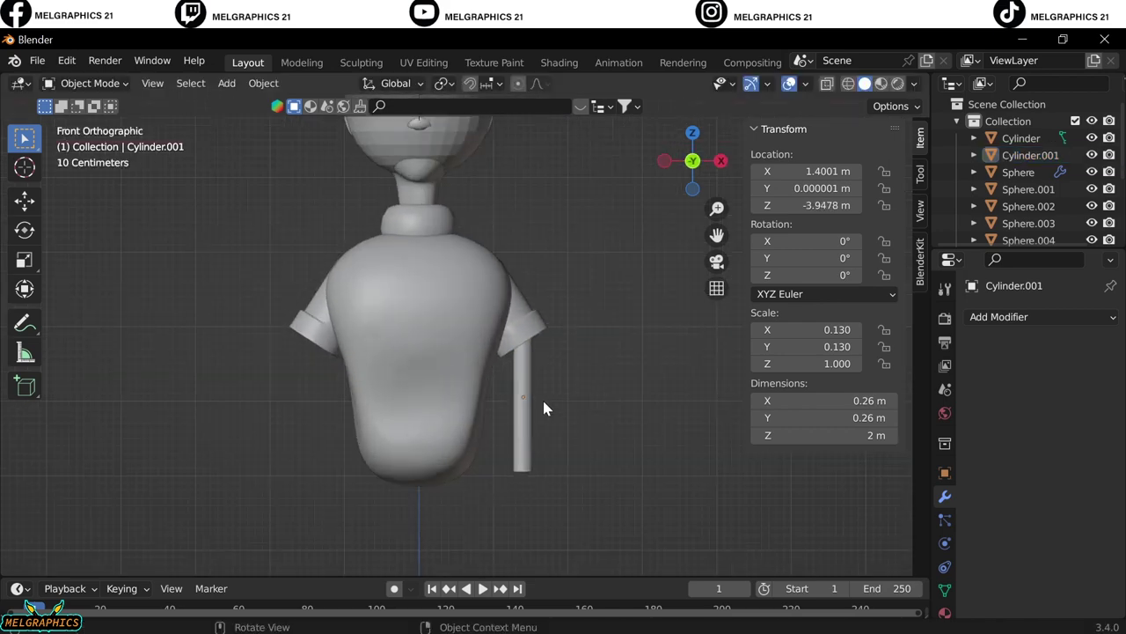
{"action": "scroll", "coordinate": [544, 407], "scroll_direction": "up", "scroll_amount": 2}
{"action": "left_click", "coordinate": [88, 83]}
{"action": "left_click", "coordinate": [88, 118]}
{"action": "left_click", "coordinate": [24, 506]}
{"action": "left_click", "coordinate": [550, 478]}
Box-select the lower section of the arm below the new loop
{"action": "key", "text": "w"}
{"action": "left_click_drag", "start_coordinate": [528, 435], "coordinate": [573, 518]}
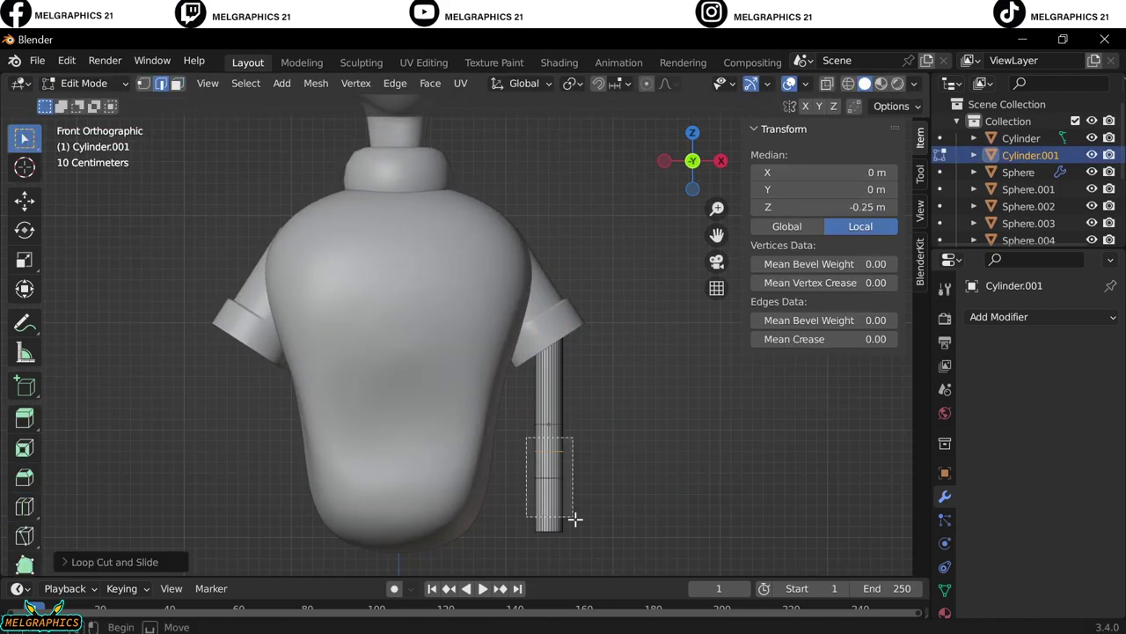
{"action": "middle_click_drag", "start_coordinate": [573, 518], "coordinate": [355, 464]}
{"action": "left_click_drag", "start_coordinate": [529, 443], "coordinate": [581, 530]}
{"action": "middle_click_drag", "start_coordinate": [581, 530], "coordinate": [502, 485]}
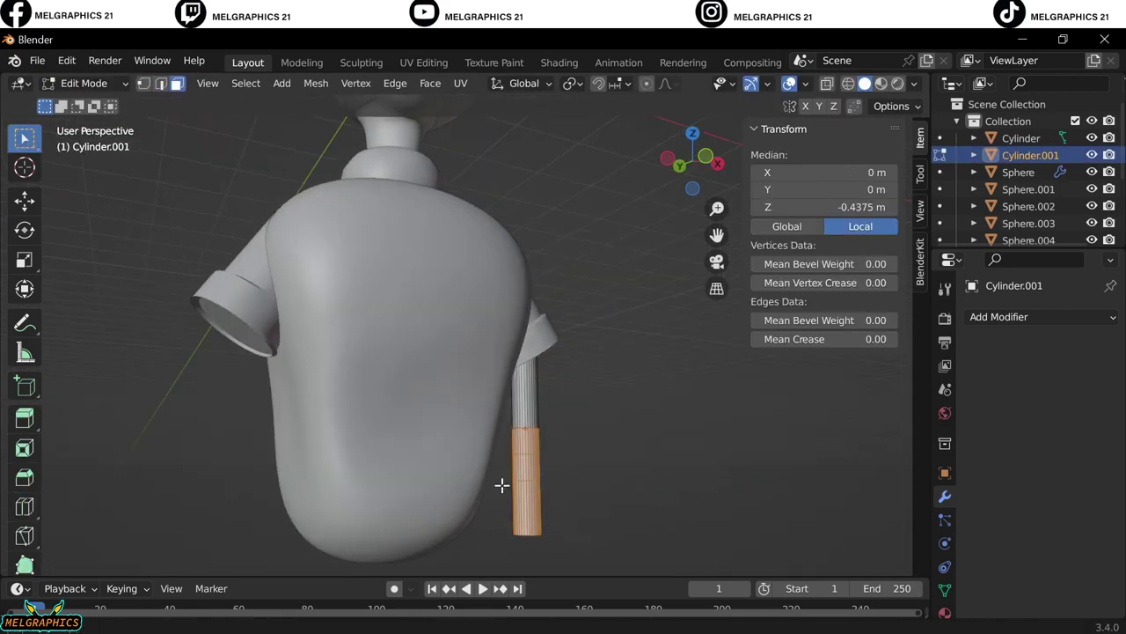
Try extruding and sculpting the lower arm into a bend, then undo the attempt
{"action": "key", "text": "KP_1"}
{"action": "key", "text": "e"}
{"action": "key", "text": "r"}
{"action": "key", "text": "Escape"}
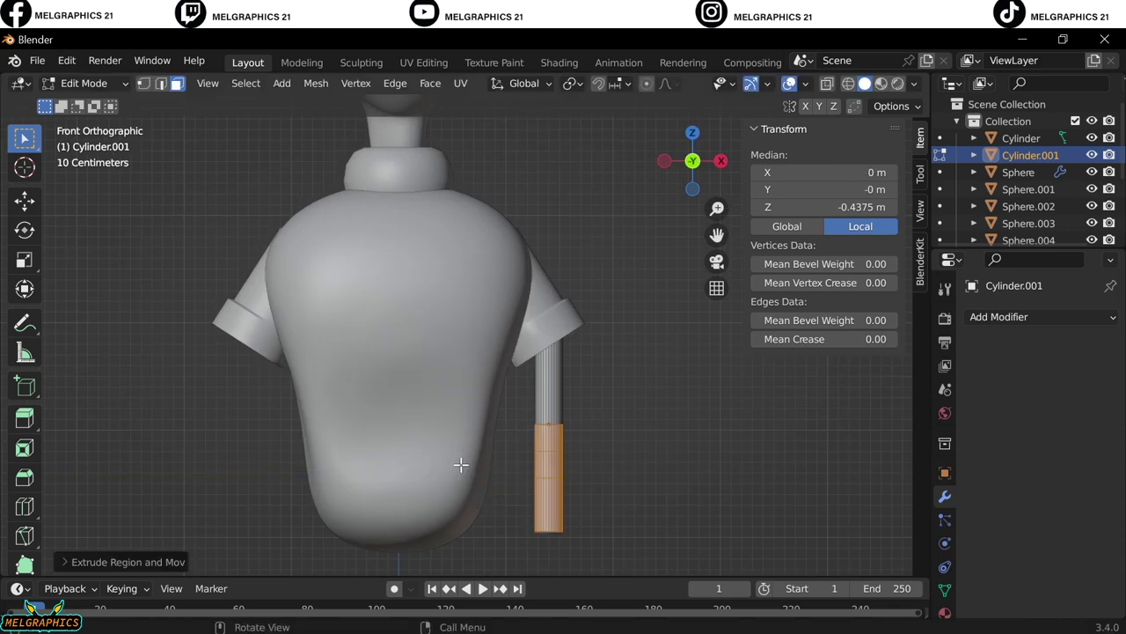
{"action": "key", "text": "ctrl+Tab"}
{"action": "left_click_drag", "start_coordinate": [517, 518], "coordinate": [390, 478]}
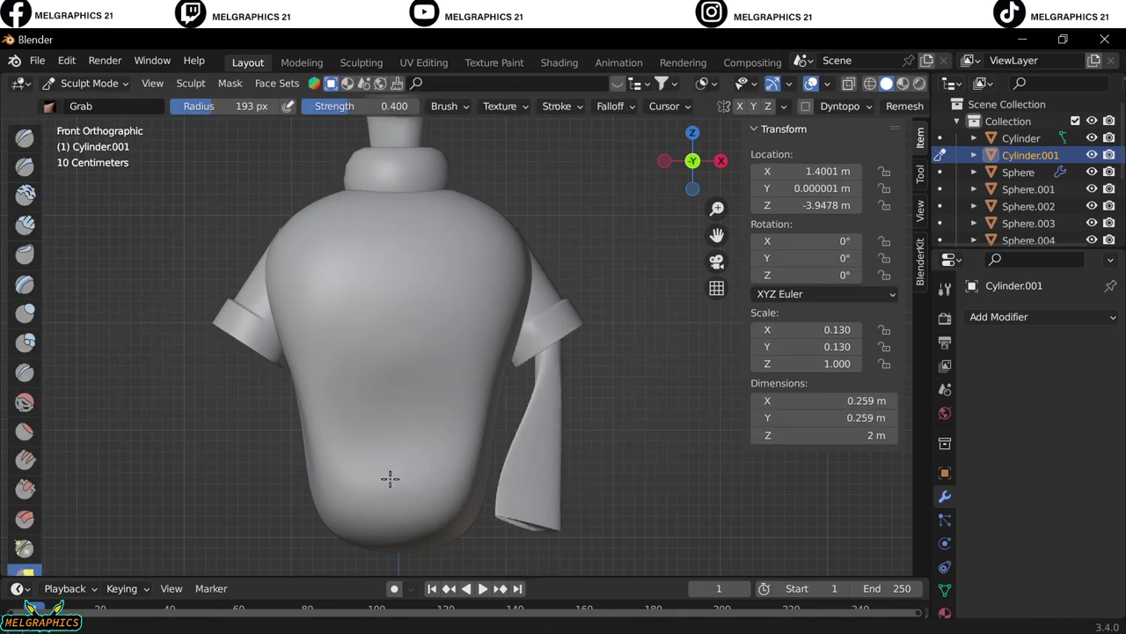
{"action": "key", "text": "ctrl+z"}
Rotate the lower arm section in Right Ortho view to bend the elbow forward
{"action": "key", "text": "Tab"}
{"action": "key", "text": "KP_3"}
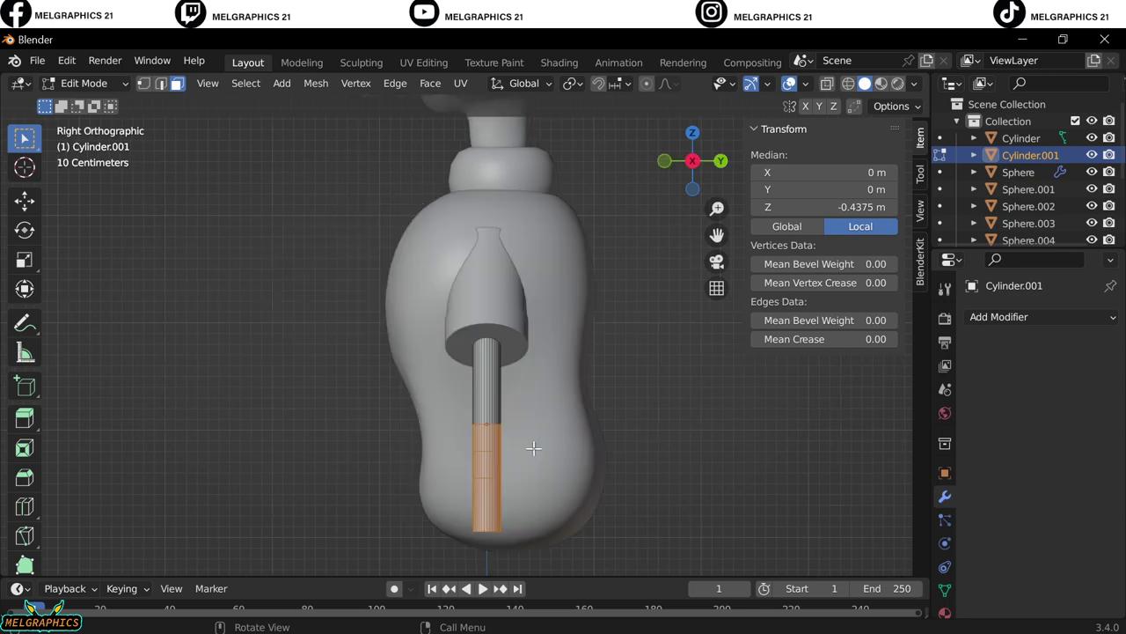
{"action": "key", "text": "r"}
{"action": "key", "text": "Escape"}
{"action": "key", "text": "KP_1"}
{"action": "key", "text": "alt+a"}
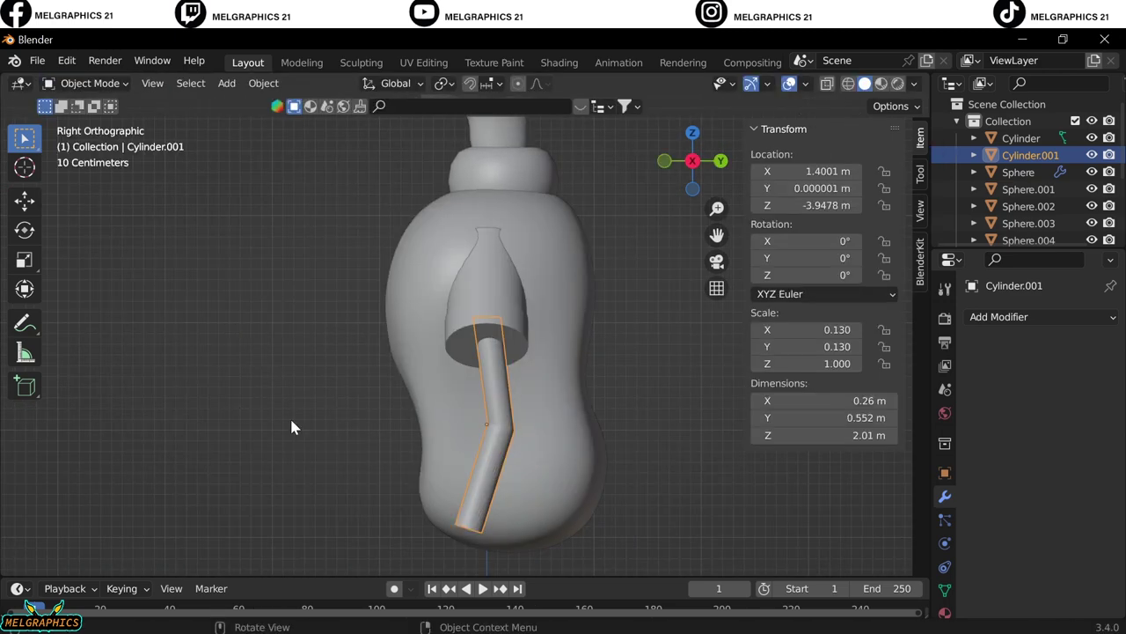
Add a UV Sphere for the elbow and scale it to 0.64
{"action": "key", "text": "shift+a"}
{"action": "left_click", "coordinate": [664, 507]}
{"action": "type", "text": "s.64"}
{"action": "key", "text": "Return"}
Lower the elbow sphere onto the bend, shrink it further and slide it sideways onto the arm
{"action": "key", "text": "g"}
{"action": "key", "text": "z"}
{"action": "left_click", "coordinate": [579, 300]}
{"action": "key", "text": "s"}
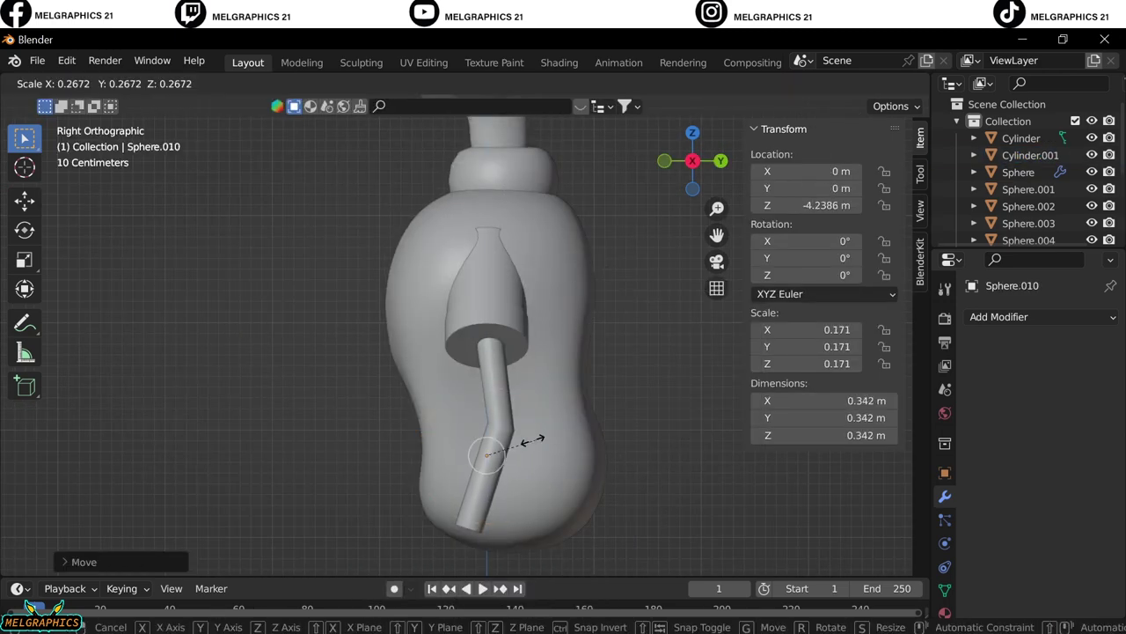
{"action": "left_click", "coordinate": [553, 415]}
{"action": "key", "text": "KP_1"}
{"action": "key", "text": "g"}
{"action": "key", "text": "x"}
{"action": "left_click", "coordinate": [548, 430]}
{"action": "key", "text": "s"}
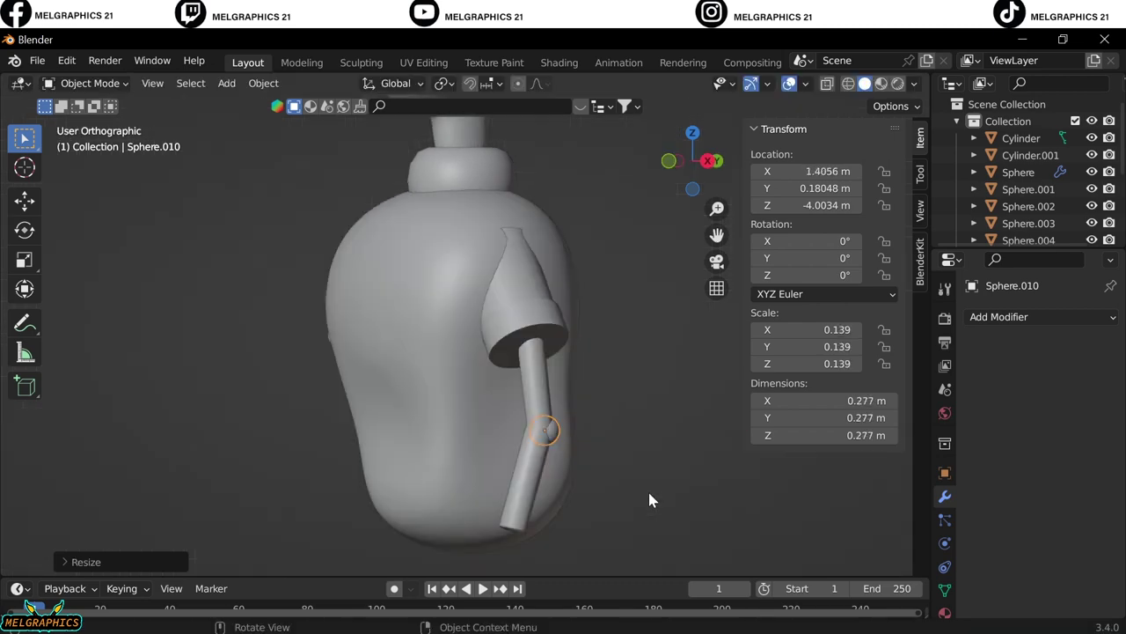
Briefly put the elbow sphere into Sculpt Mode, then return to the front view
{"action": "left_click", "coordinate": [88, 83]}
{"action": "left_click", "coordinate": [94, 140]}
{"action": "scroll", "coordinate": [583, 455], "scroll_direction": "up", "scroll_amount": 3}
{"action": "scroll", "coordinate": [513, 373], "scroll_direction": "up", "scroll_amount": 5}
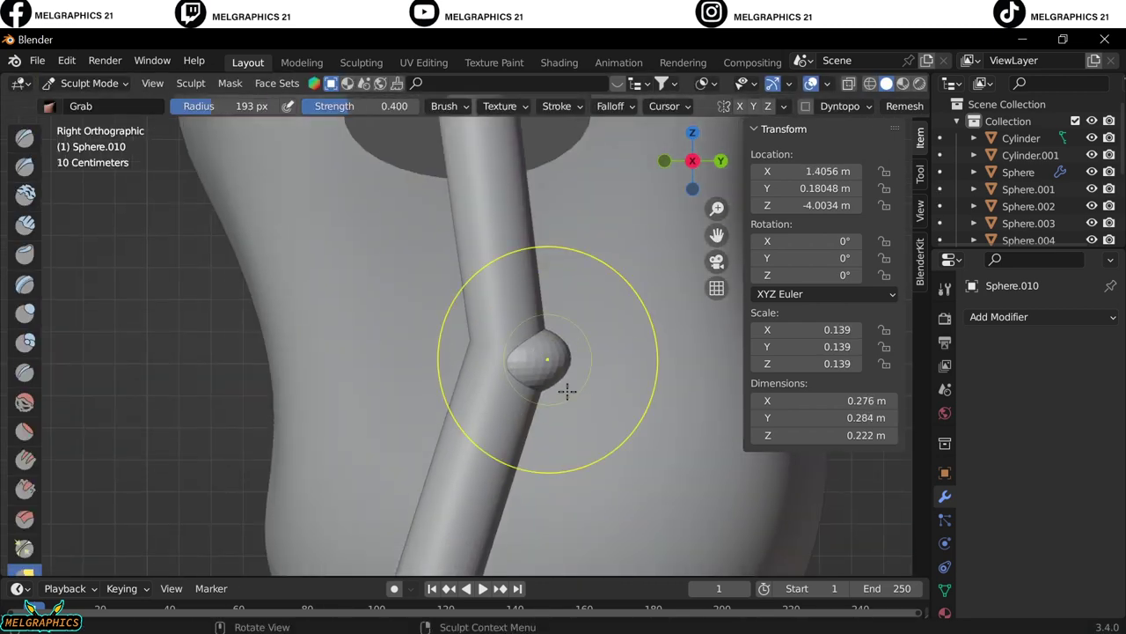
{"action": "key", "text": "KP_1"}
{"action": "scroll", "coordinate": [561, 359], "scroll_direction": "down", "scroll_amount": 5}
{"action": "scroll", "coordinate": [1021, 176], "scroll_direction": "down", "scroll_amount": 3}
Delete the elbow sphere, then add and apply a Mirror modifier on the arm tube
{"action": "key", "text": "Delete"}
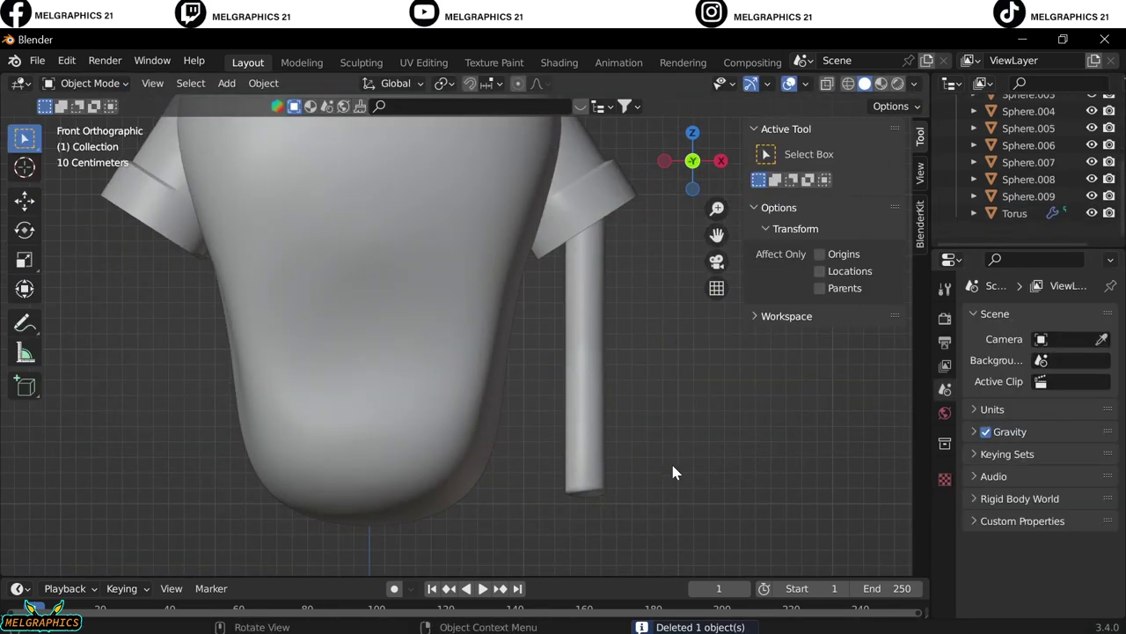
{"action": "left_click", "coordinate": [565, 273]}
{"action": "left_click", "coordinate": [999, 317]}
{"action": "left_click", "coordinate": [795, 524]}
{"action": "key", "text": "ctrl+a"}
Scale the selected head parts up by 1.2223 in the front view
{"action": "middle_click_drag", "start_coordinate": [641, 440], "coordinate": [548, 448]}
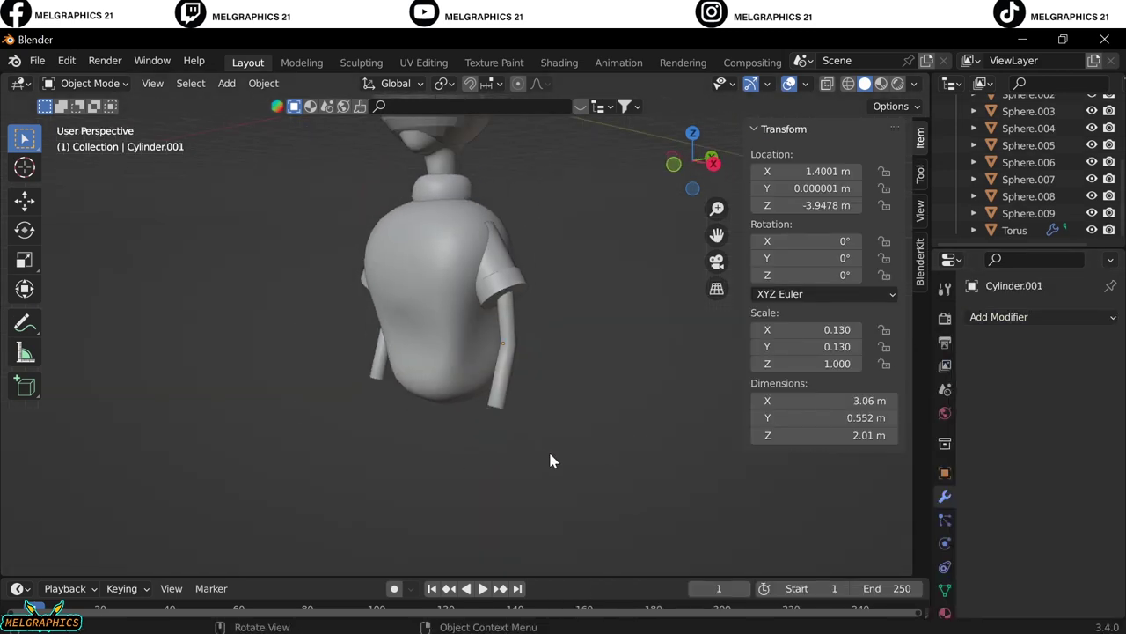
{"action": "key", "text": "Delete"}
{"action": "key", "text": "KP_1"}
{"action": "key", "text": "s"}
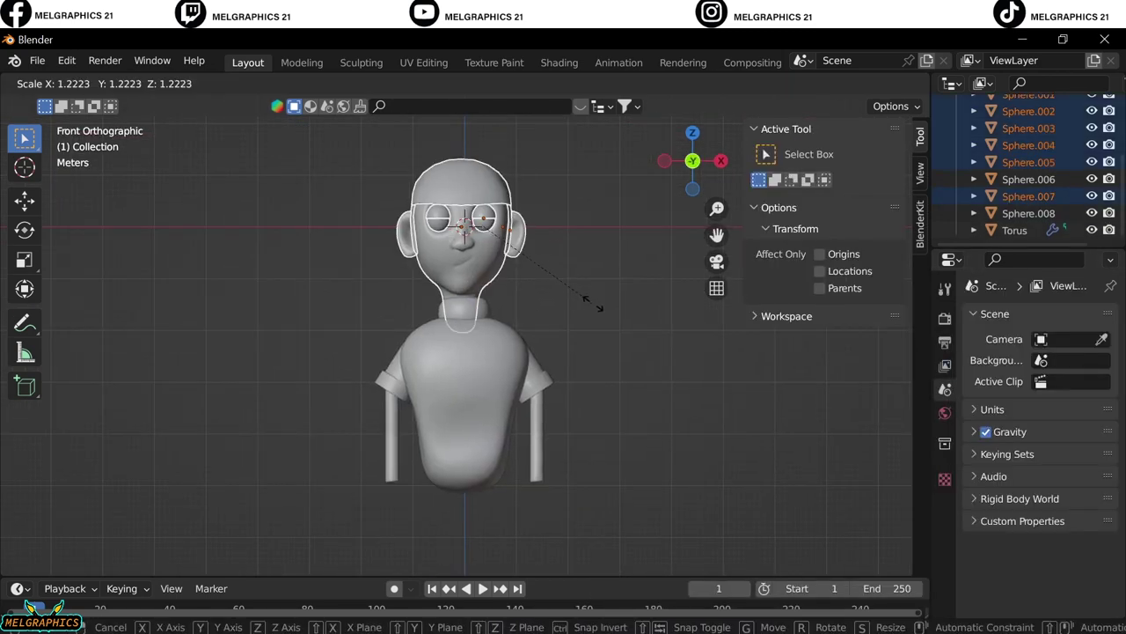
{"action": "left_click", "coordinate": [563, 370]}
{"action": "middle_click_drag", "start_coordinate": [564, 370], "coordinate": [567, 425]}
{"action": "key", "text": "KP_1"}
{"action": "key", "text": "s"}
{"action": "left_click", "coordinate": [567, 319]}
Select the arm tubes and start scaling them, checking the body from several angles
{"action": "middle_click_drag", "start_coordinate": [568, 319], "coordinate": [406, 333]}
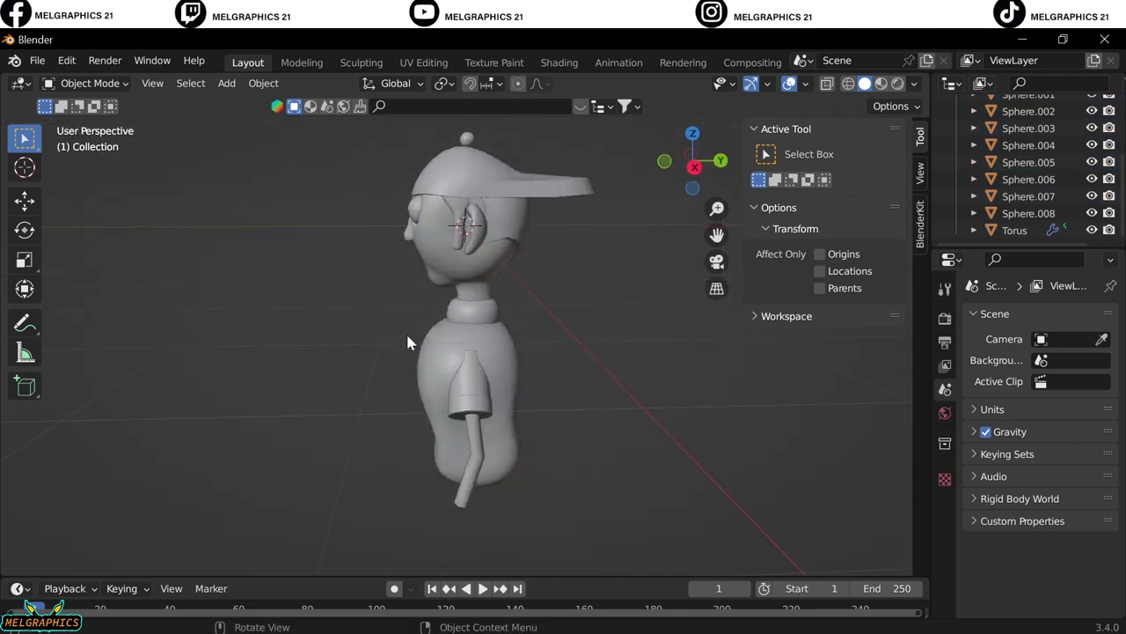
{"action": "key", "text": "KP_1"}
{"action": "scroll", "coordinate": [517, 289], "scroll_direction": "up", "scroll_amount": 3}
{"action": "scroll", "coordinate": [517, 289], "scroll_direction": "down", "scroll_amount": 3}
{"action": "scroll", "coordinate": [528, 352], "scroll_direction": "down", "scroll_amount": 2}
{"action": "left_click", "coordinate": [556, 299]}
{"action": "key", "text": "s"}
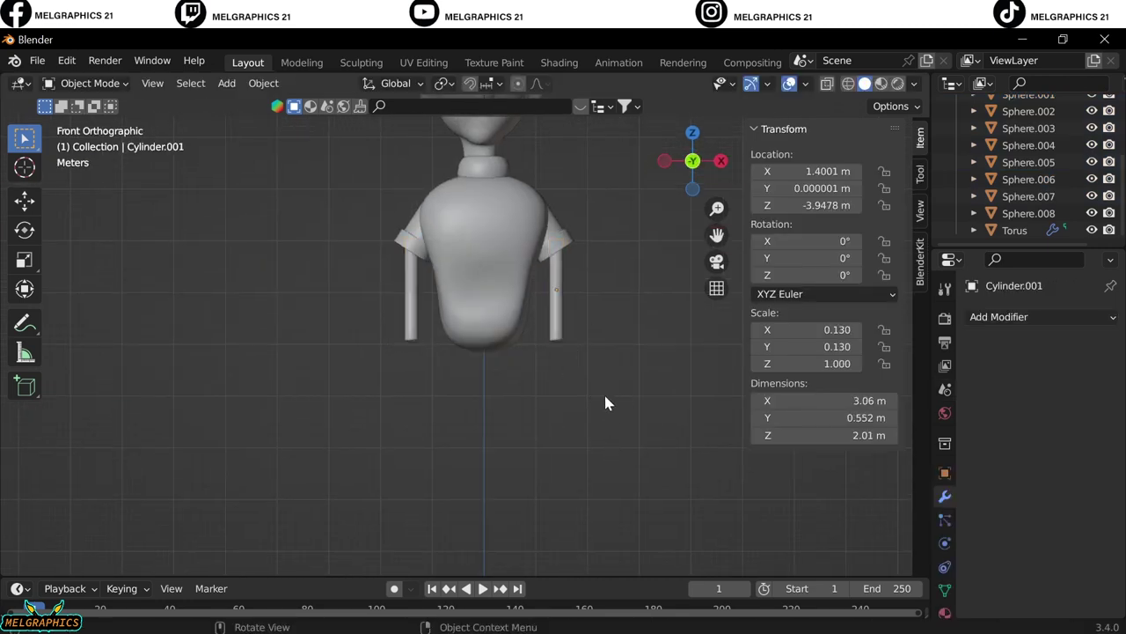
{"action": "middle_click_drag", "start_coordinate": [605, 403], "coordinate": [522, 409]}
{"action": "key", "text": "KP_1"}
Select the Sphere.002 eyeball and switch it to Edit Mode
{"action": "middle_click_drag", "start_coordinate": [674, 284], "coordinate": [528, 353]}
{"action": "key", "text": "KP_1"}
{"action": "scroll", "coordinate": [460, 330], "scroll_direction": "up", "scroll_amount": 5}
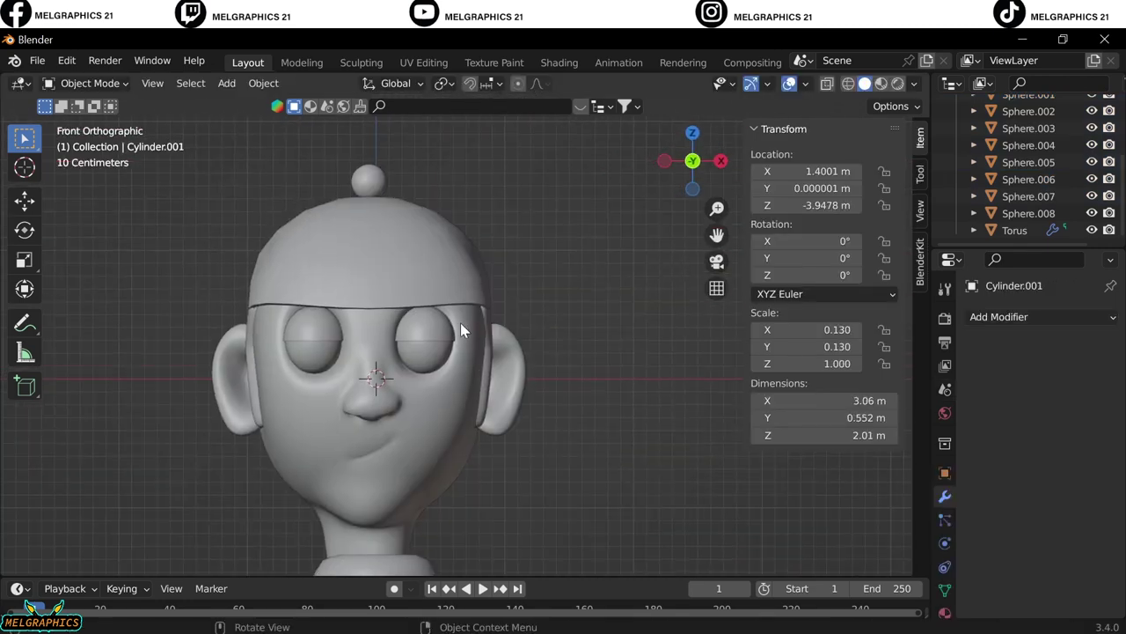
{"action": "left_click", "coordinate": [458, 331]}
{"action": "scroll", "coordinate": [458, 331], "scroll_direction": "up", "scroll_amount": 3}
{"action": "left_click", "coordinate": [88, 82]}
{"action": "left_click", "coordinate": [98, 119]}
{"action": "scroll", "coordinate": [273, 335], "scroll_direction": "up", "scroll_amount": 3}
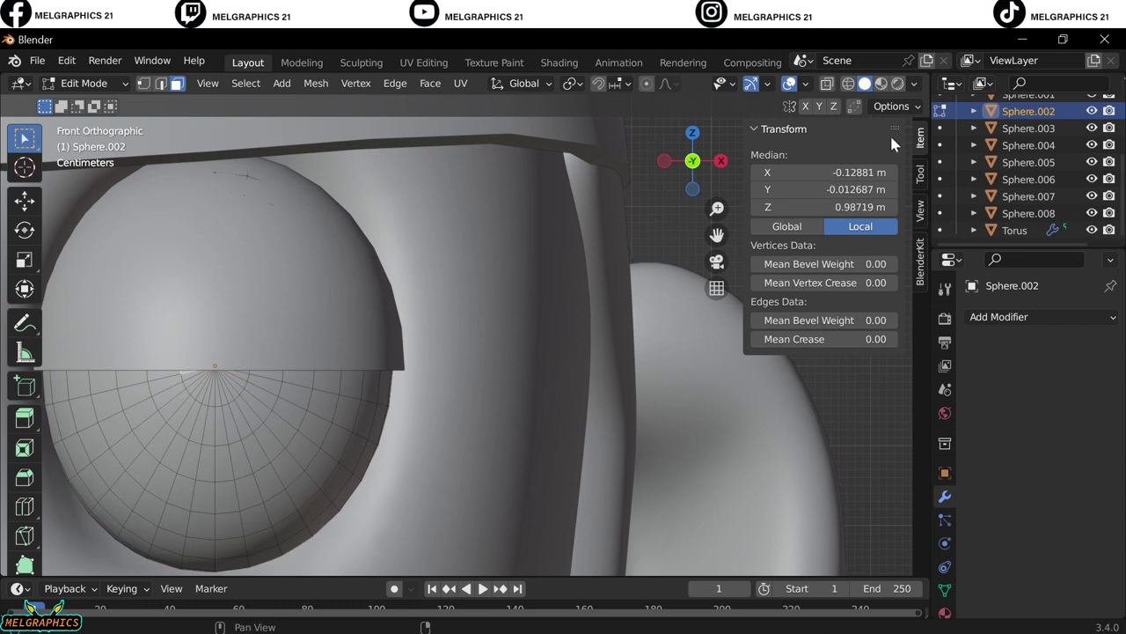
Frame both eyes, form recessed iris and pupil rings via the Face menu, then return to Object Mode
{"action": "middle_click_drag", "start_coordinate": [215, 366], "coordinate": [407, 334], "text": "shift"}
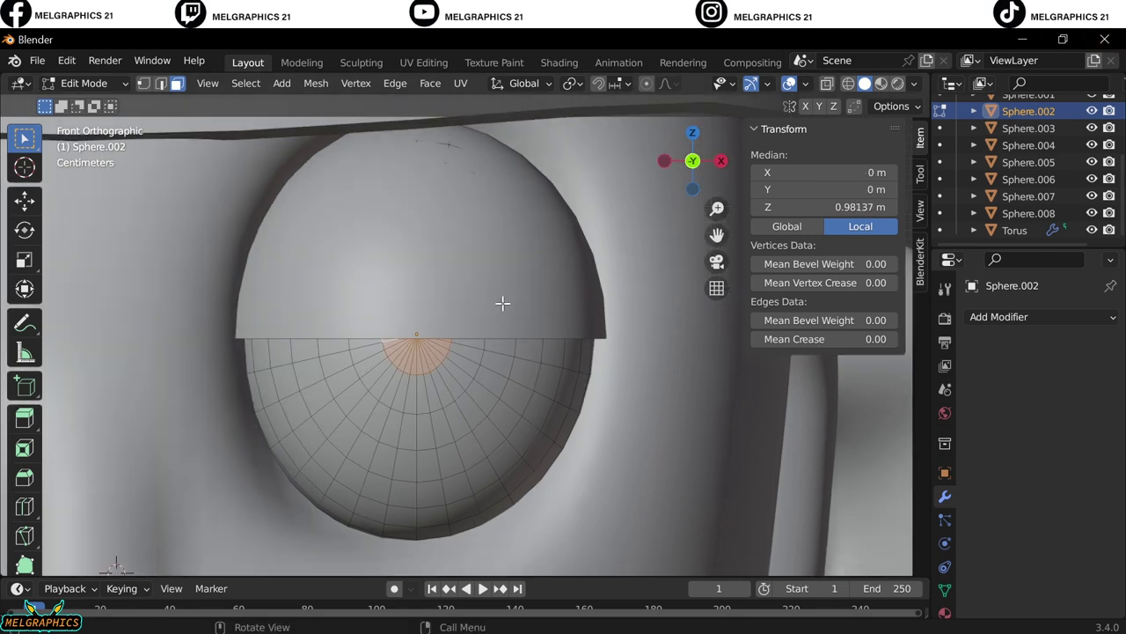
{"action": "left_click_drag", "start_coordinate": [717, 234], "coordinate": [385, 208]}
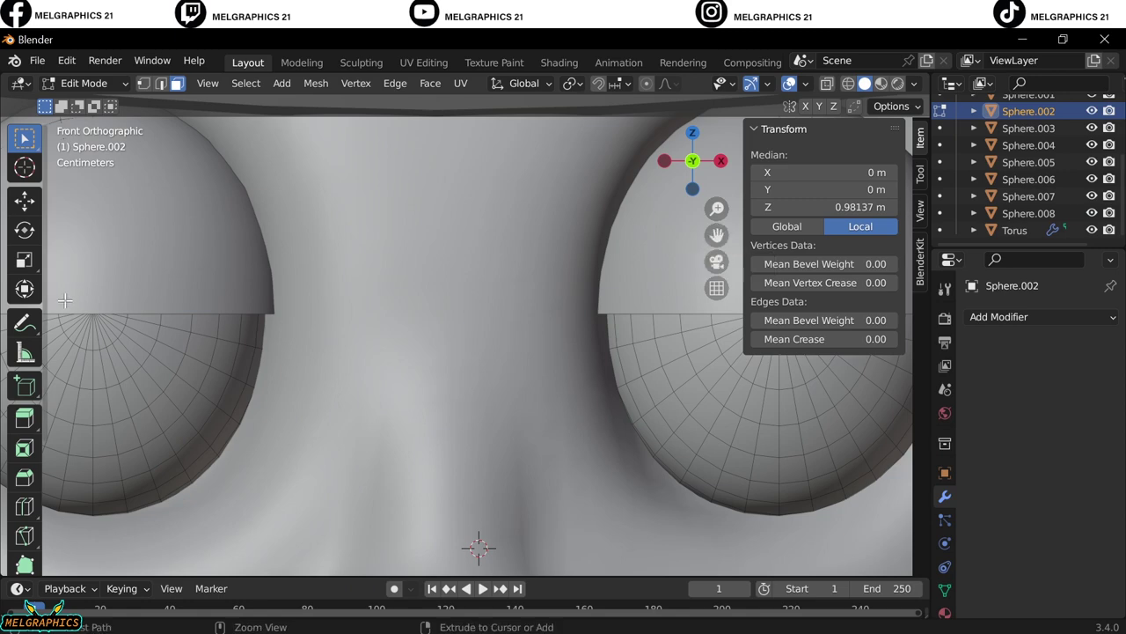
{"action": "right_click", "coordinate": [206, 554]}
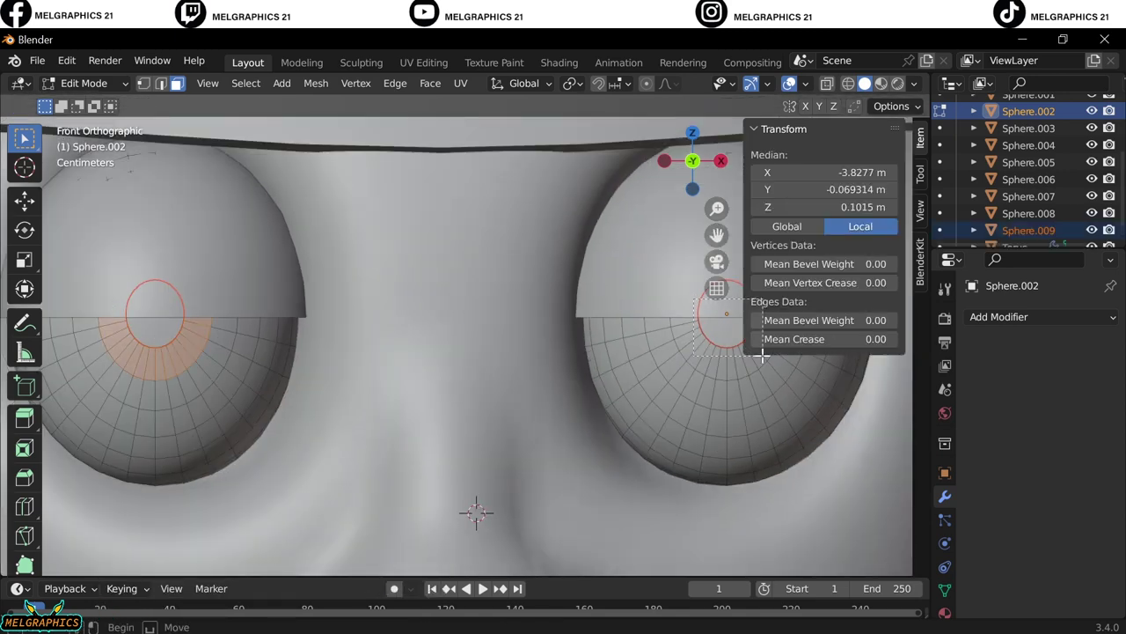
{"action": "right_click", "coordinate": [533, 549]}
{"action": "left_click", "coordinate": [84, 83]}
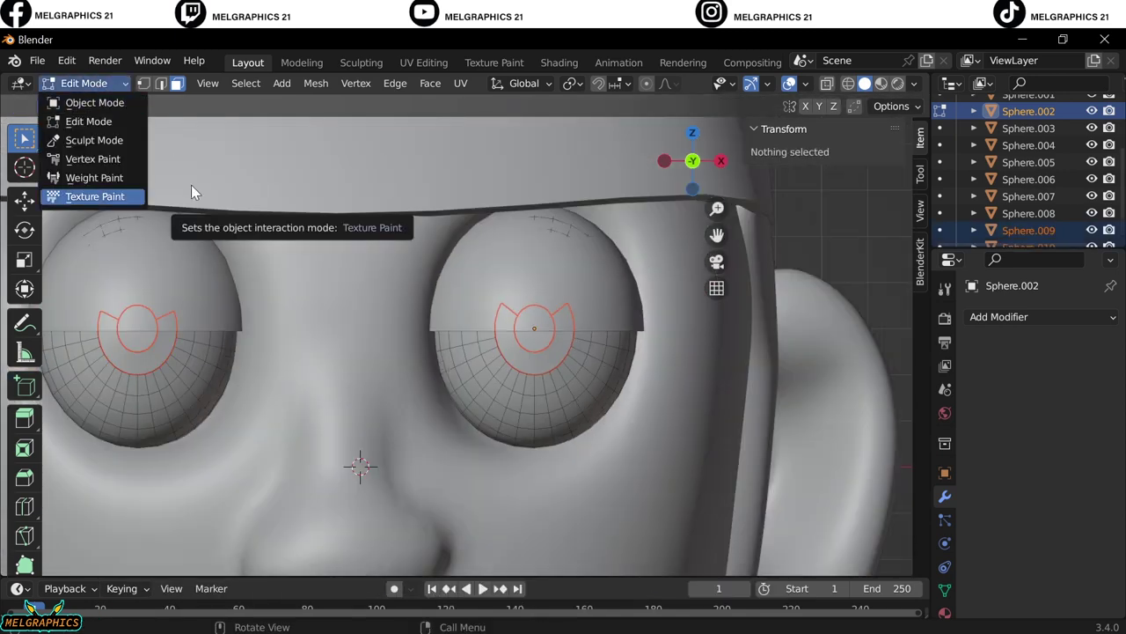
{"action": "left_click", "coordinate": [132, 103]}
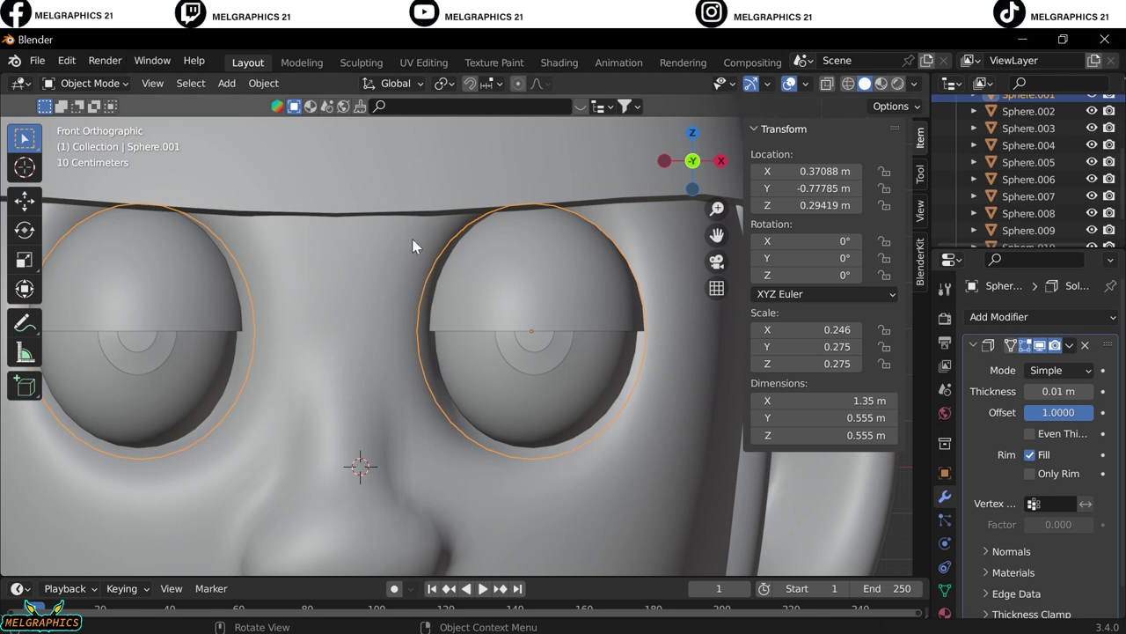
Apply the eyelid Solidify, assign the rim edge path to vertex group 'Group', and return to Object Mode
{"action": "scroll", "coordinate": [1056, 502], "scroll_direction": "down", "scroll_amount": 1}
{"action": "key", "text": "ctrl+z"}
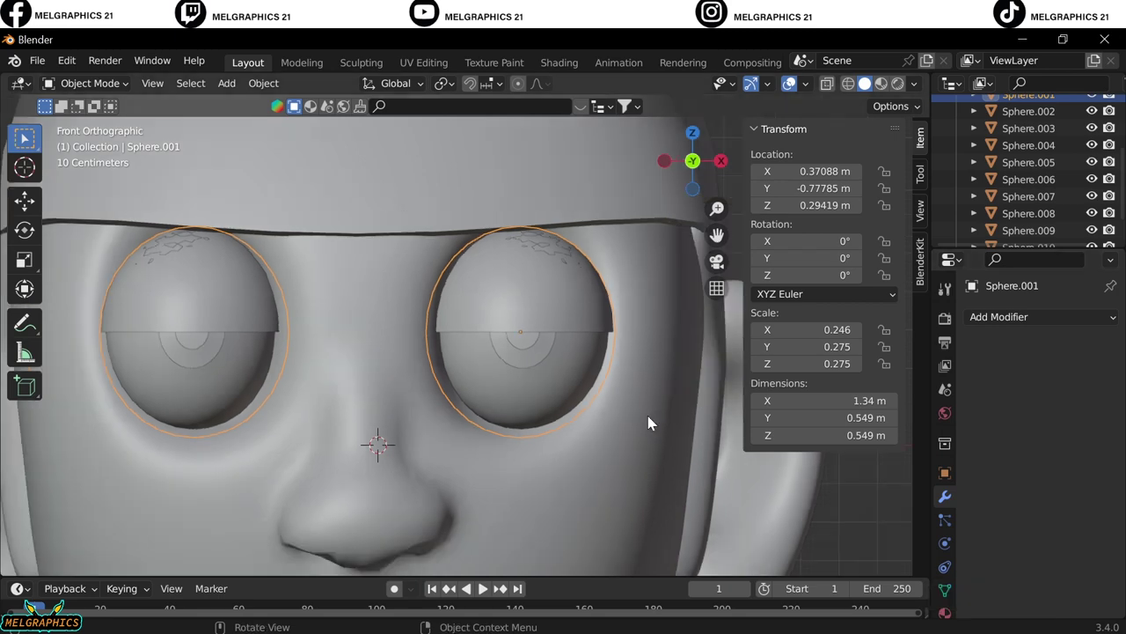
{"action": "key", "text": "Tab"}
{"action": "scroll", "coordinate": [649, 423], "scroll_direction": "up", "scroll_amount": 5}
{"action": "mouse_move", "coordinate": [648, 423]}
{"action": "middle_mouse_down"}
{"action": "mouse_move", "coordinate": [241, 452]}
{"action": "mouse_move", "coordinate": [316, 427]}
{"action": "middle_mouse_up"}
{"action": "left_click", "coordinate": [240, 451], "text": "ctrl"}
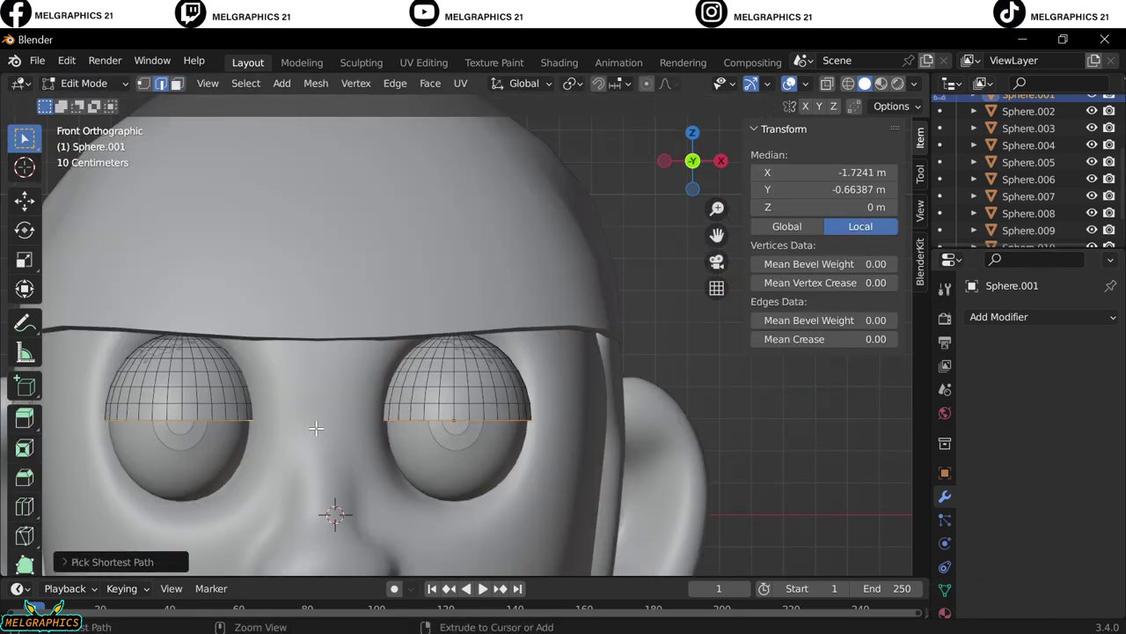
{"action": "left_click", "coordinate": [83, 83]}
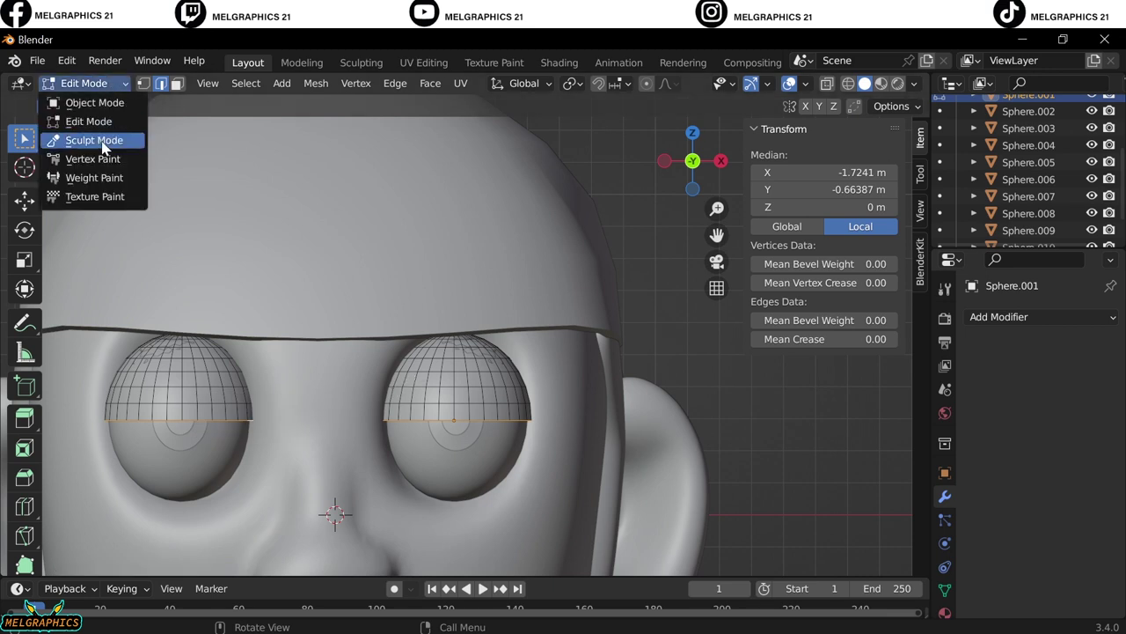
{"action": "left_click", "coordinate": [88, 99]}
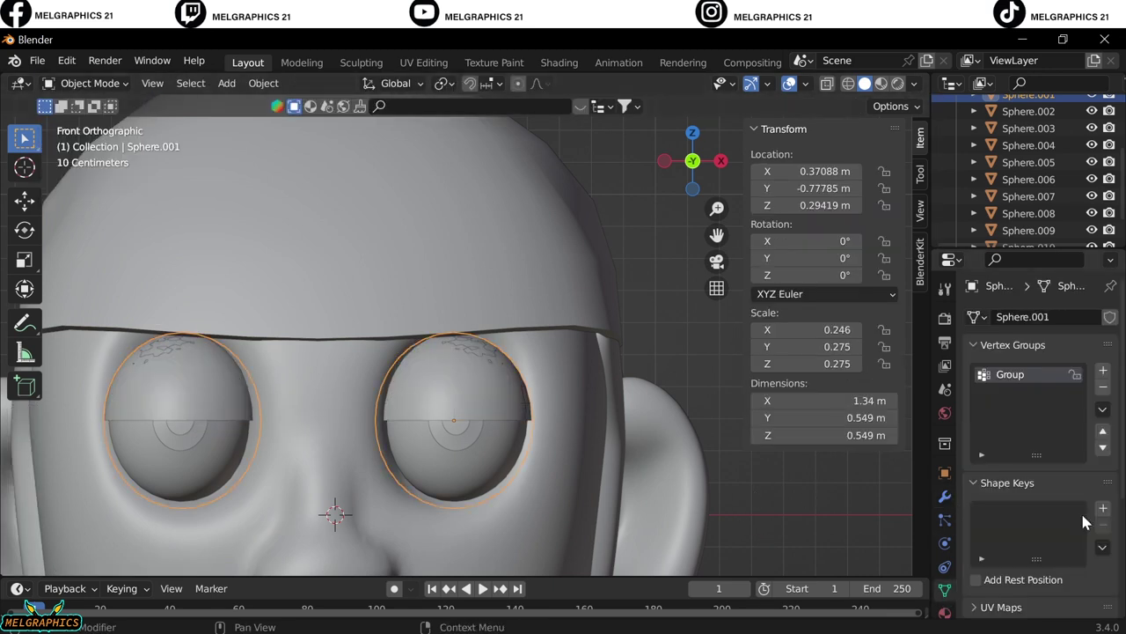
In Edit Mode set the pivot point to Individual Origins and try an eyelid rim extrude, cancelling it
{"action": "key", "text": "Tab"}
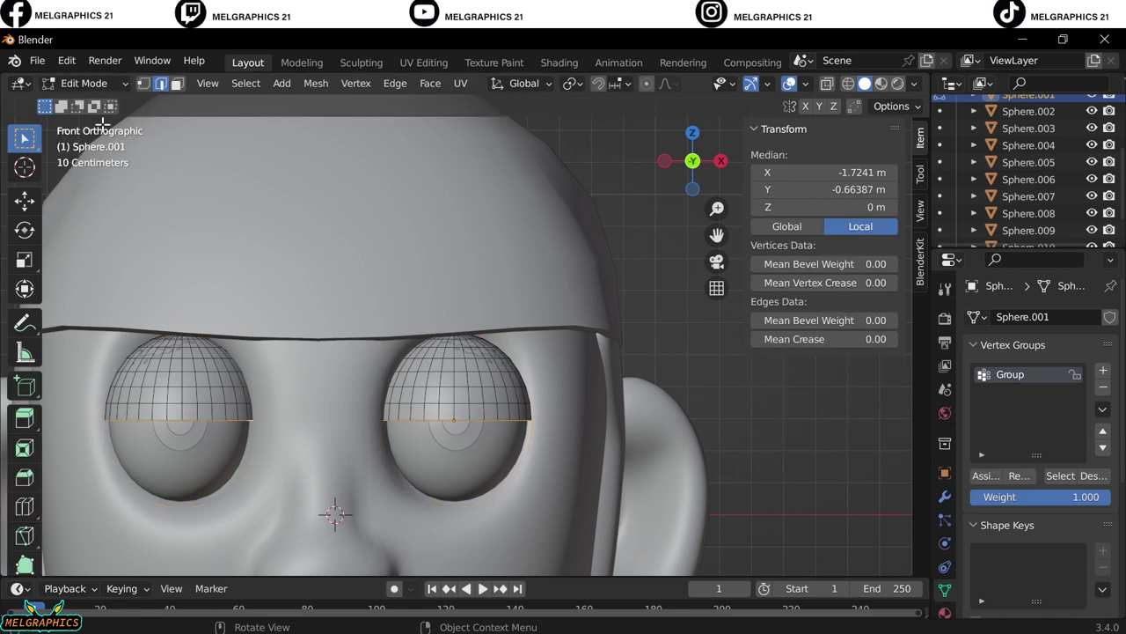
{"action": "left_click", "coordinate": [570, 83]}
{"action": "left_click", "coordinate": [616, 93]}
{"action": "left_click", "coordinate": [570, 82]}
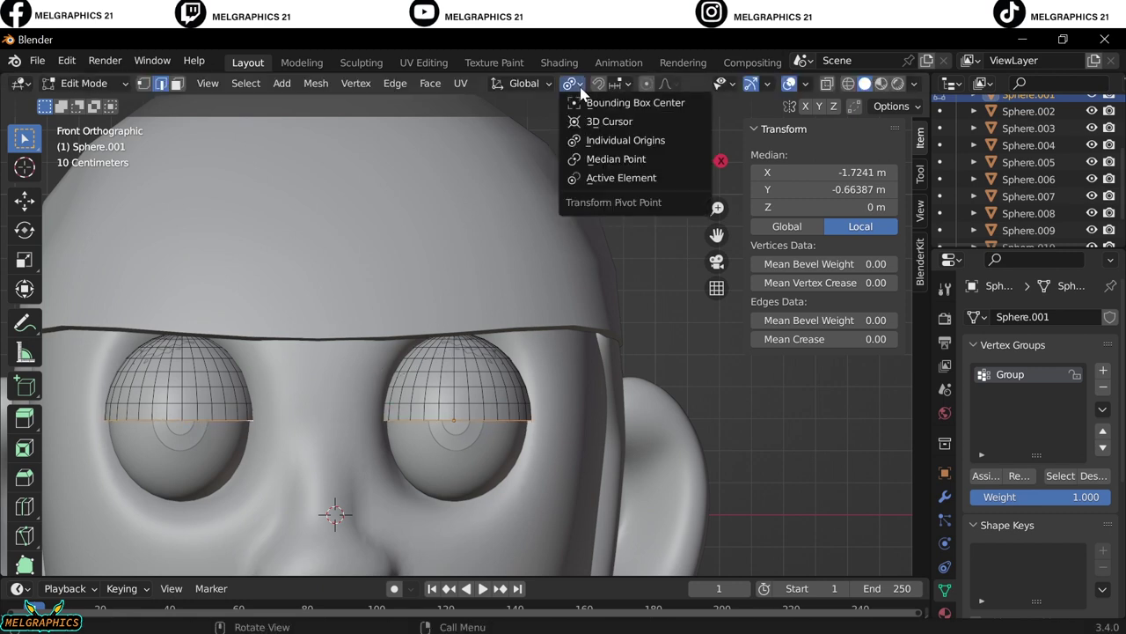
{"action": "left_click", "coordinate": [590, 120]}
{"action": "key", "text": "e"}
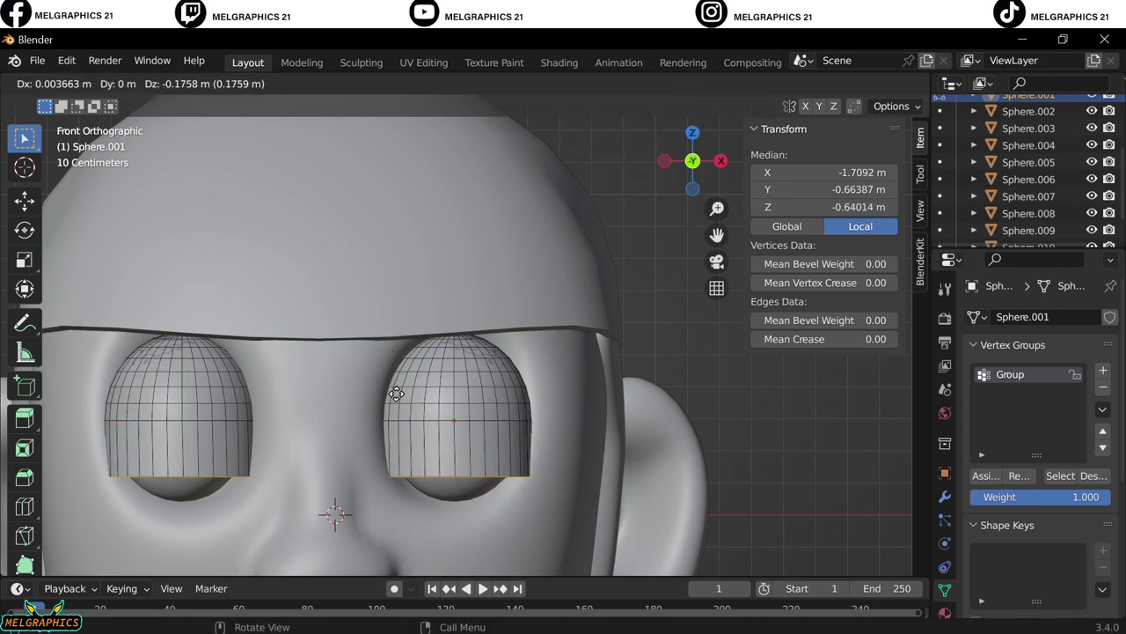
{"action": "right_click", "coordinate": [403, 449]}
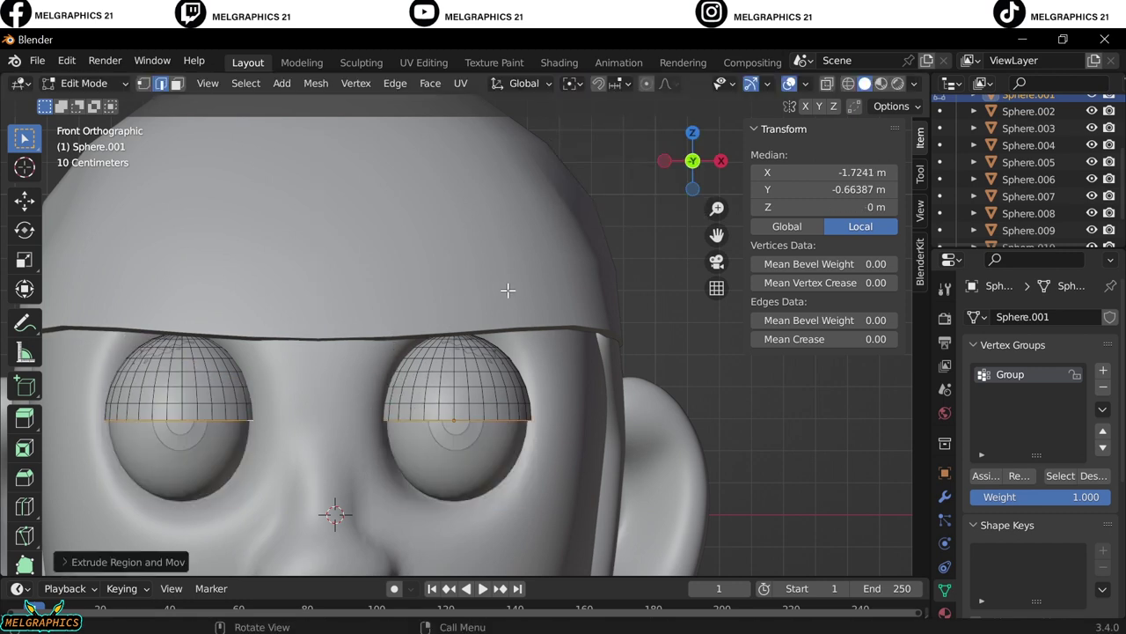
Return to Object Mode and undo twice, removing the Group vertex group
{"action": "left_click", "coordinate": [84, 82]}
{"action": "left_click", "coordinate": [79, 105]}
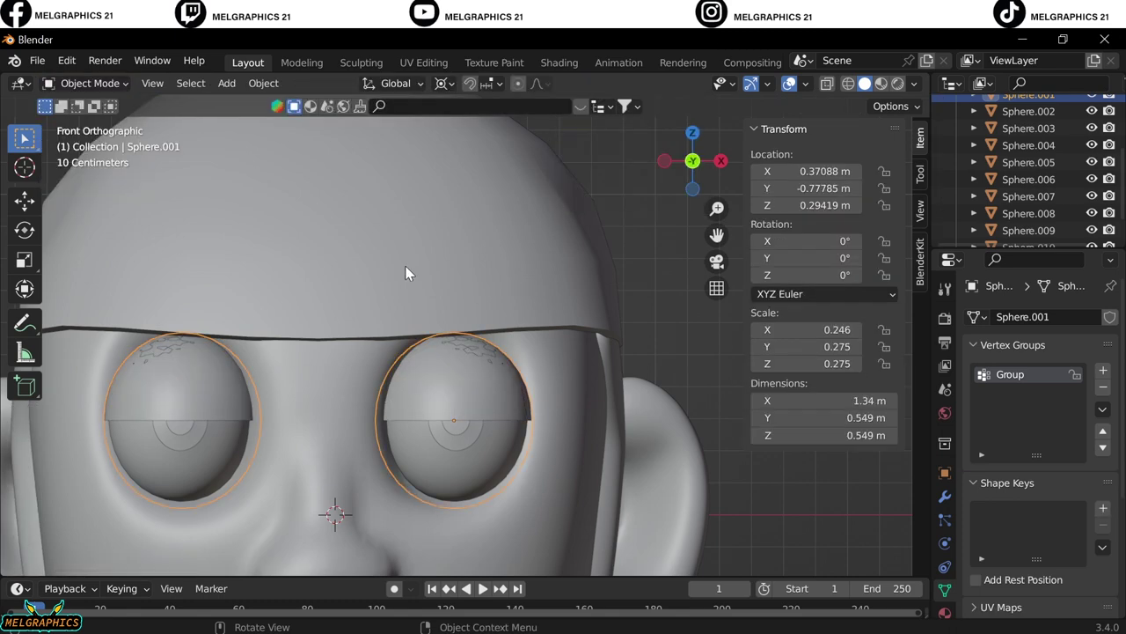
{"action": "key", "text": "ctrl+z"}
{"action": "key", "text": "ctrl+z"}
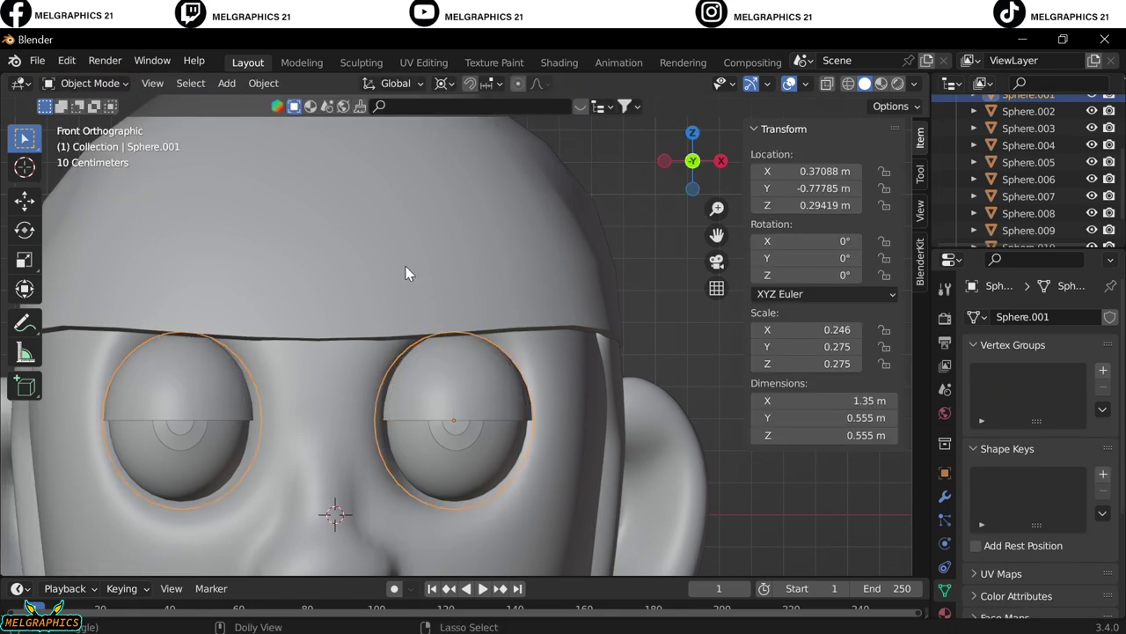
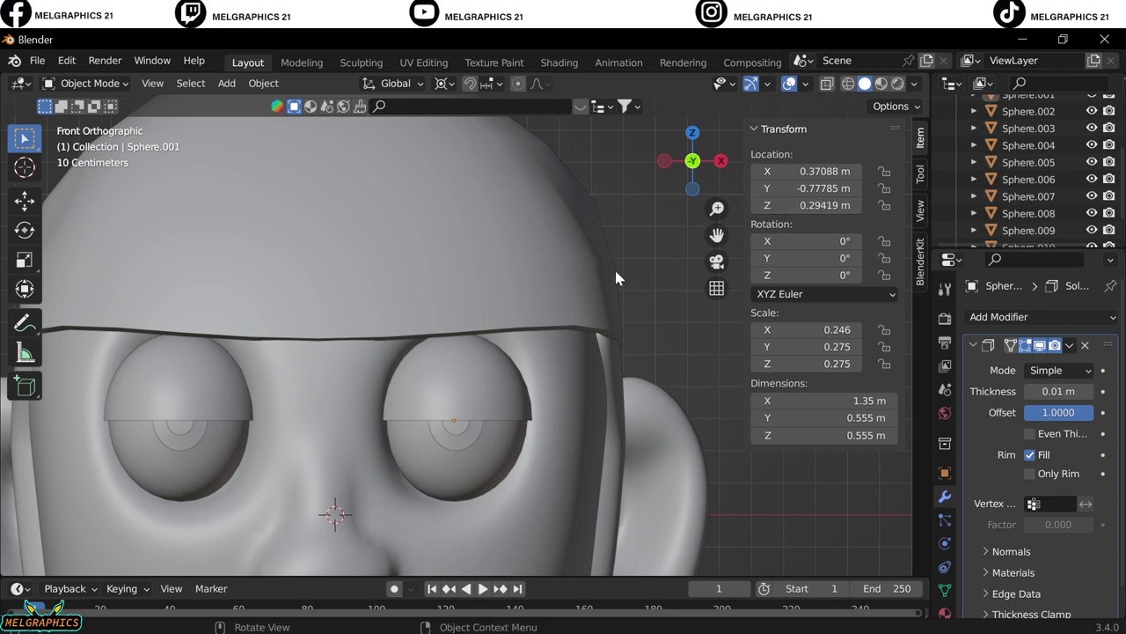
Add a Basis shape key to the eyelid mesh and enter the name 'eye blink'
{"action": "left_click", "coordinate": [945, 589]}
{"action": "left_click", "coordinate": [1103, 474]}
{"action": "double_click", "coordinate": [1012, 478]}
{"action": "type", "text": "eye blinkj"}
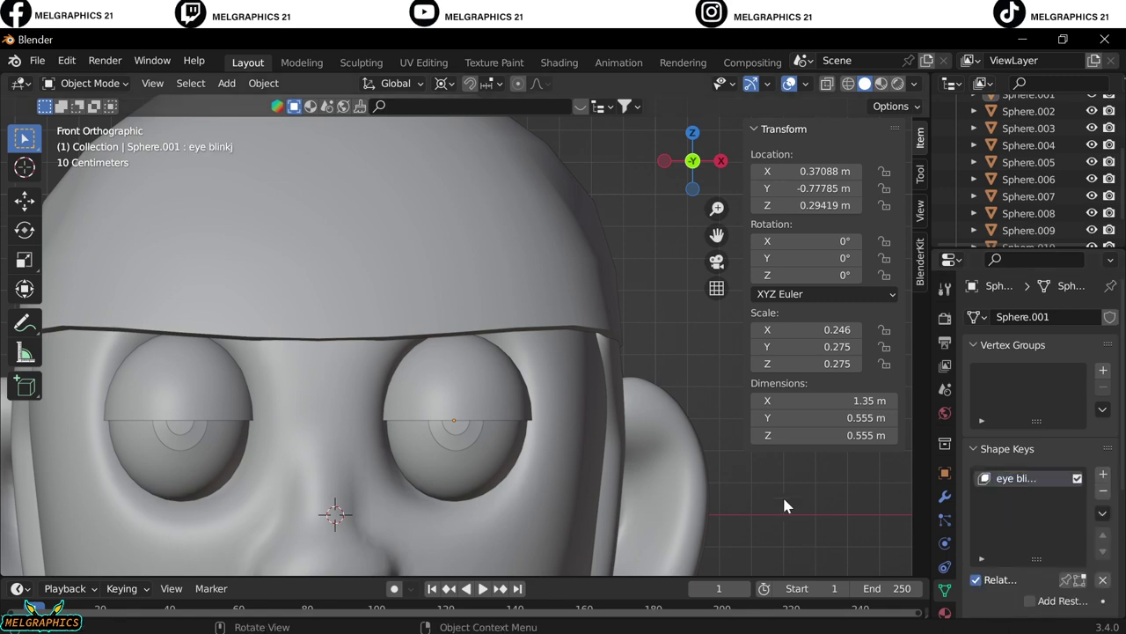
{"action": "left_click", "coordinate": [946, 495]}
As a trial in Edit Mode, extrude the eyelid's bottom edge loop straight down along Z
{"action": "key", "text": "ctrl+a"}
{"action": "key", "text": "Tab"}
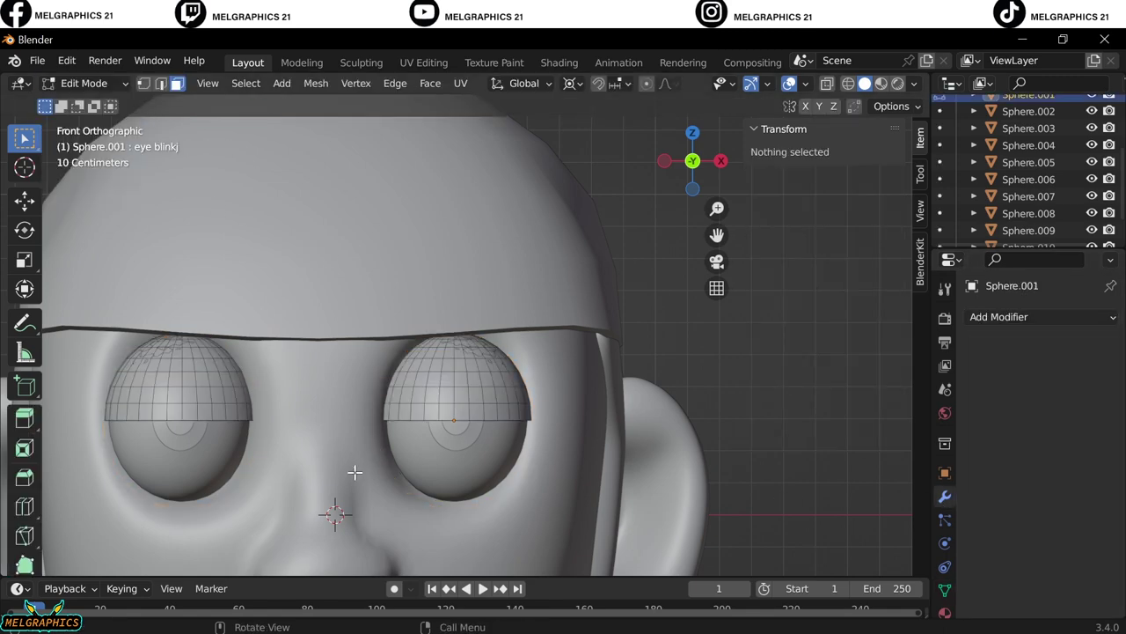
{"action": "scroll", "coordinate": [355, 459], "scroll_direction": "up", "scroll_amount": 3}
{"action": "key", "text": "2"}
{"action": "left_click", "coordinate": [555, 492], "text": "alt"}
{"action": "scroll", "coordinate": [270, 432], "scroll_direction": "down", "scroll_amount": 1}
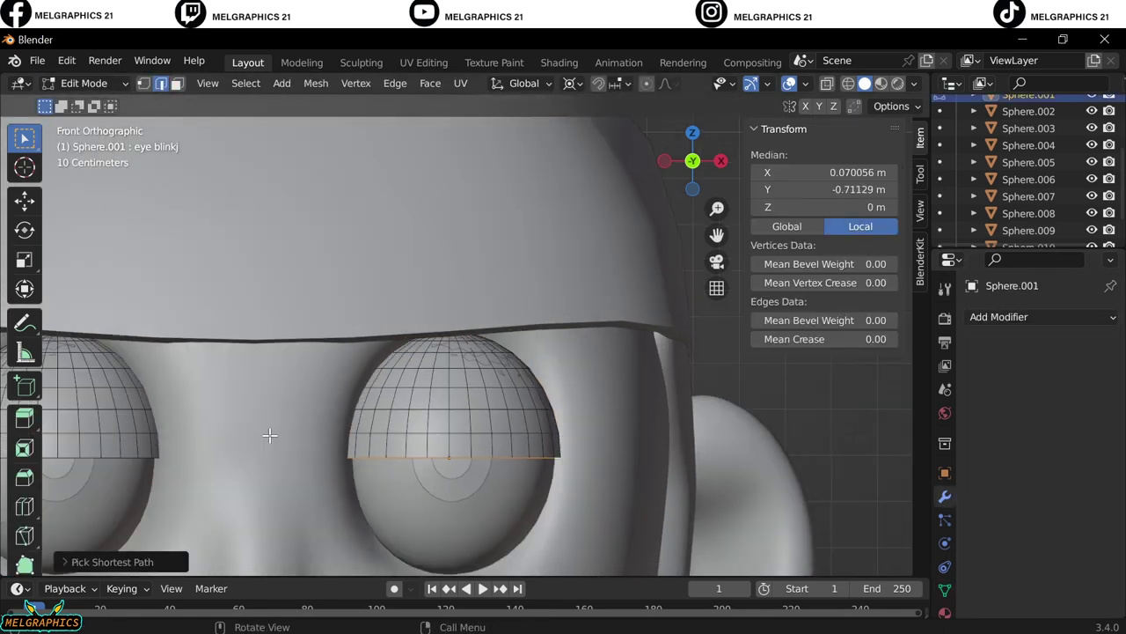
{"action": "key", "text": "e"}
{"action": "key", "text": "z"}
{"action": "left_click", "coordinate": [672, 426]}
{"action": "key", "text": "alt+a"}
{"action": "scroll", "coordinate": [352, 465], "scroll_direction": "down", "scroll_amount": 3}
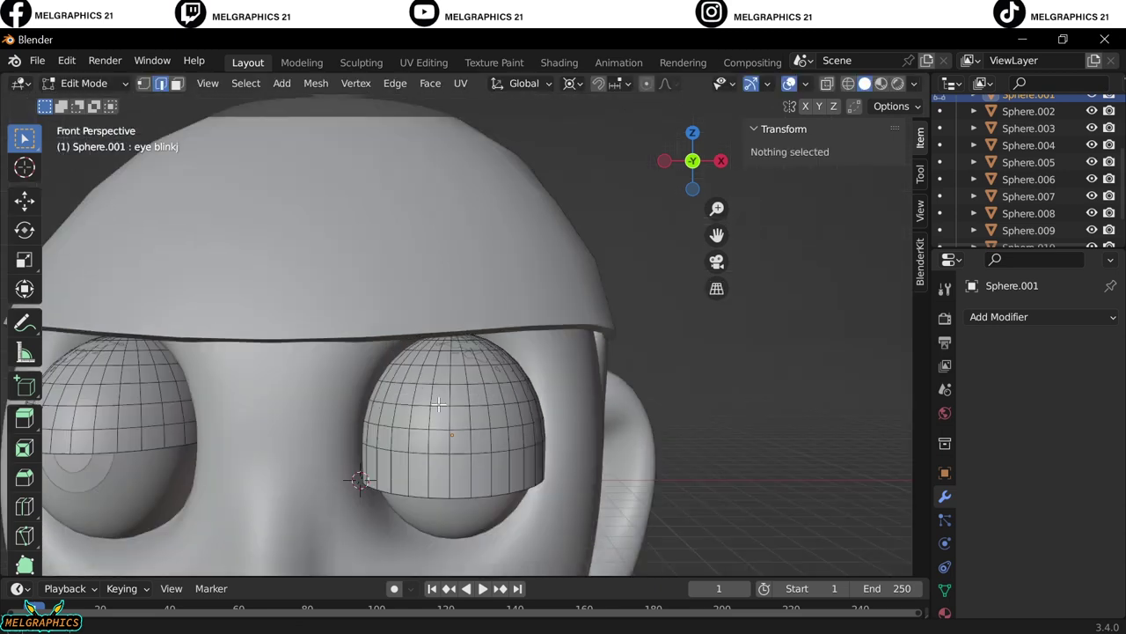
{"action": "middle_click_drag", "start_coordinate": [352, 465], "coordinate": [432, 465]}
{"action": "key", "text": "KP_1"}
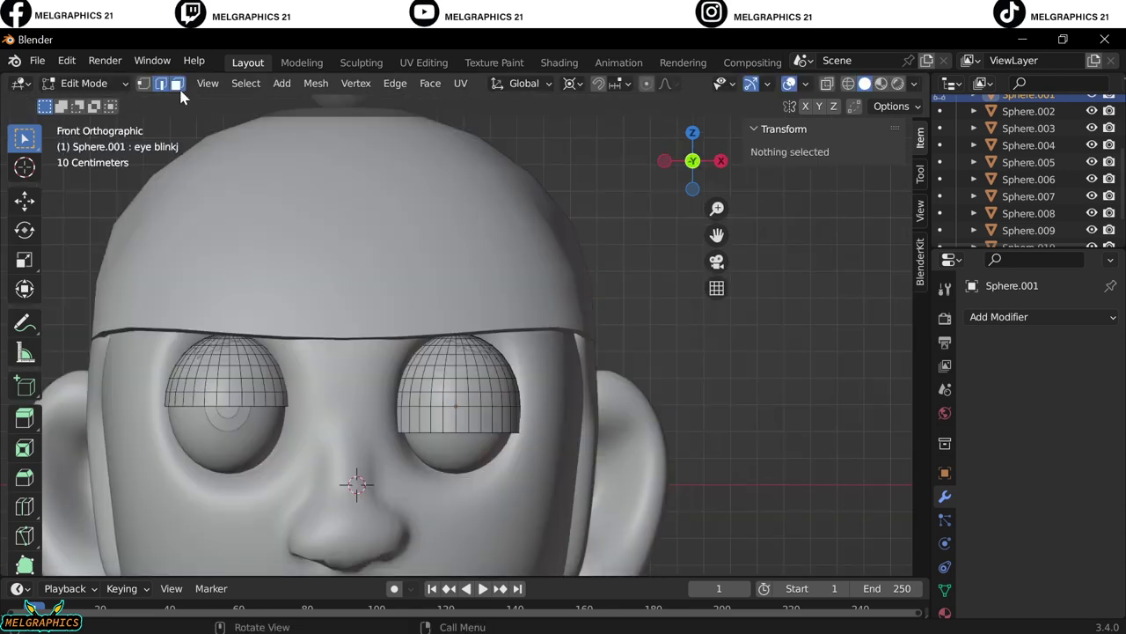
Select the lower face band of the right eyelid and extrude it
{"action": "left_click", "coordinate": [176, 83]}
{"action": "left_click", "coordinate": [518, 421], "text": "alt"}
{"action": "scroll", "coordinate": [528, 457], "scroll_direction": "up", "scroll_amount": 2}
{"action": "key", "text": "e"}
{"action": "left_click", "coordinate": [520, 502]}
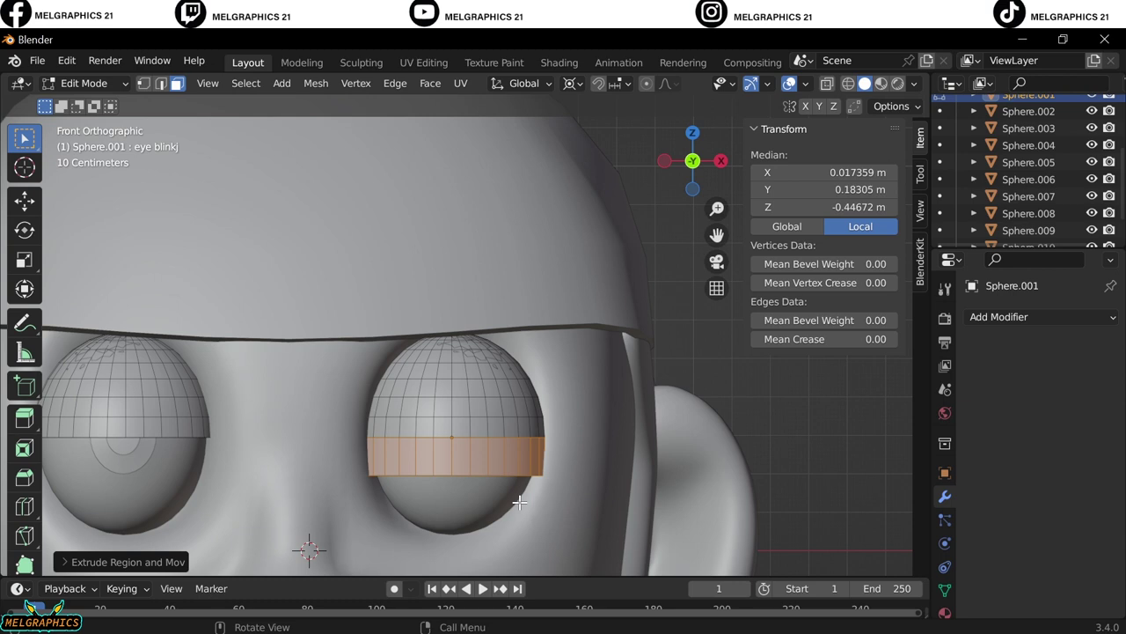
Back in Object Mode, add the second shape key Key 1 and undo the trial eyelid edits
{"action": "left_click", "coordinate": [84, 82]}
{"action": "left_click", "coordinate": [110, 105]}
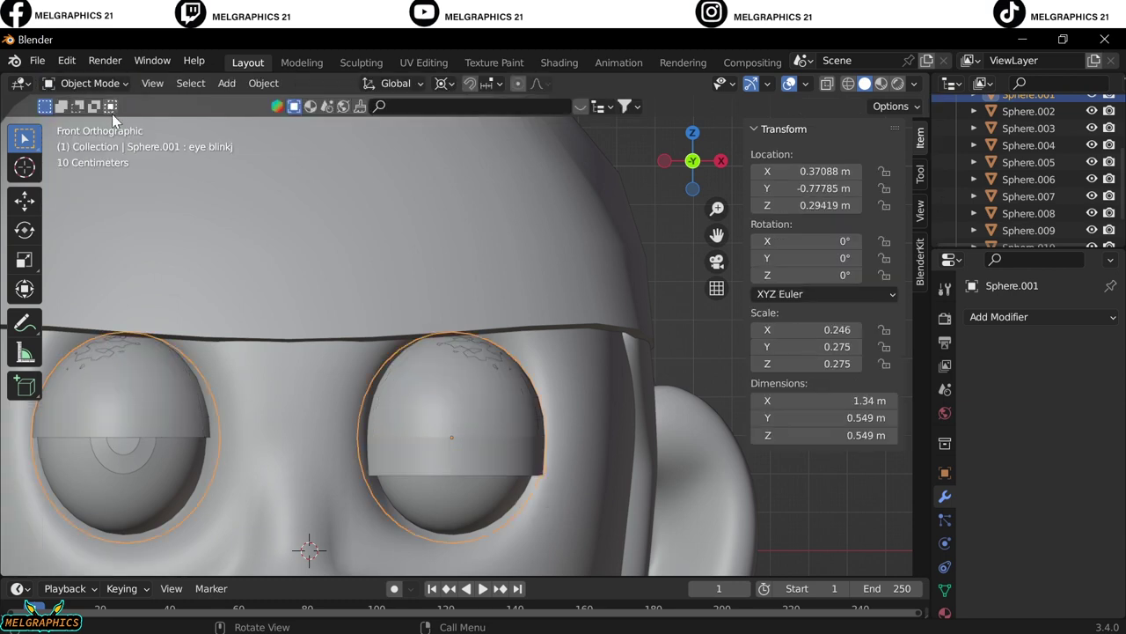
{"action": "left_click", "coordinate": [944, 589]}
{"action": "scroll", "coordinate": [1026, 493], "scroll_direction": "down", "scroll_amount": 3}
{"action": "scroll", "coordinate": [995, 458], "scroll_direction": "down", "scroll_amount": 1}
{"action": "left_click", "coordinate": [983, 442]}
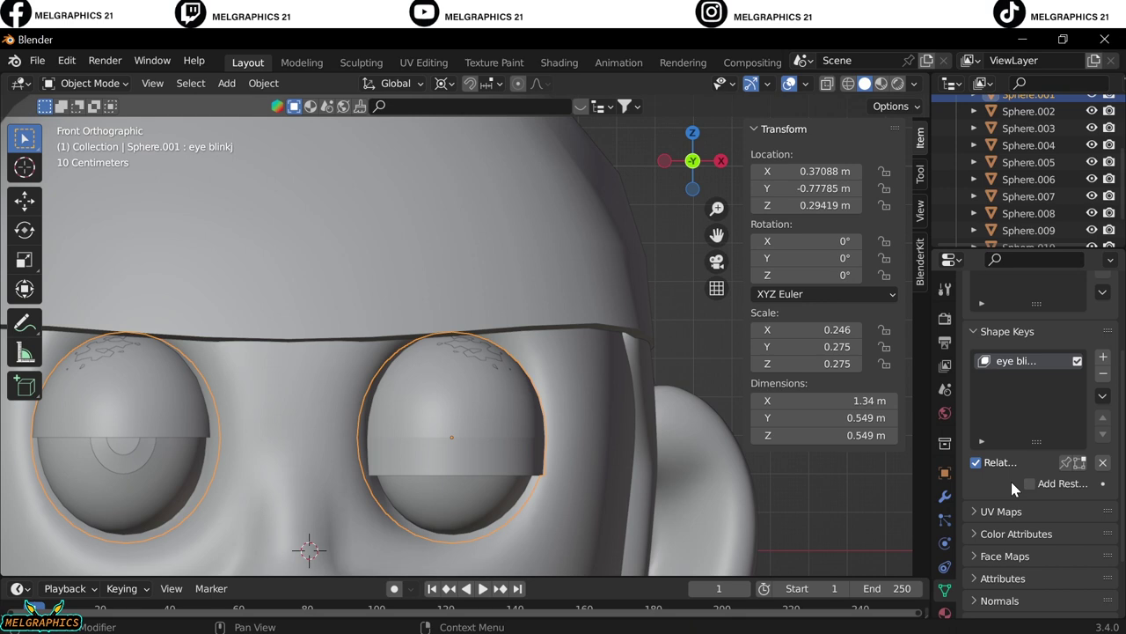
{"action": "left_click", "coordinate": [1102, 357]}
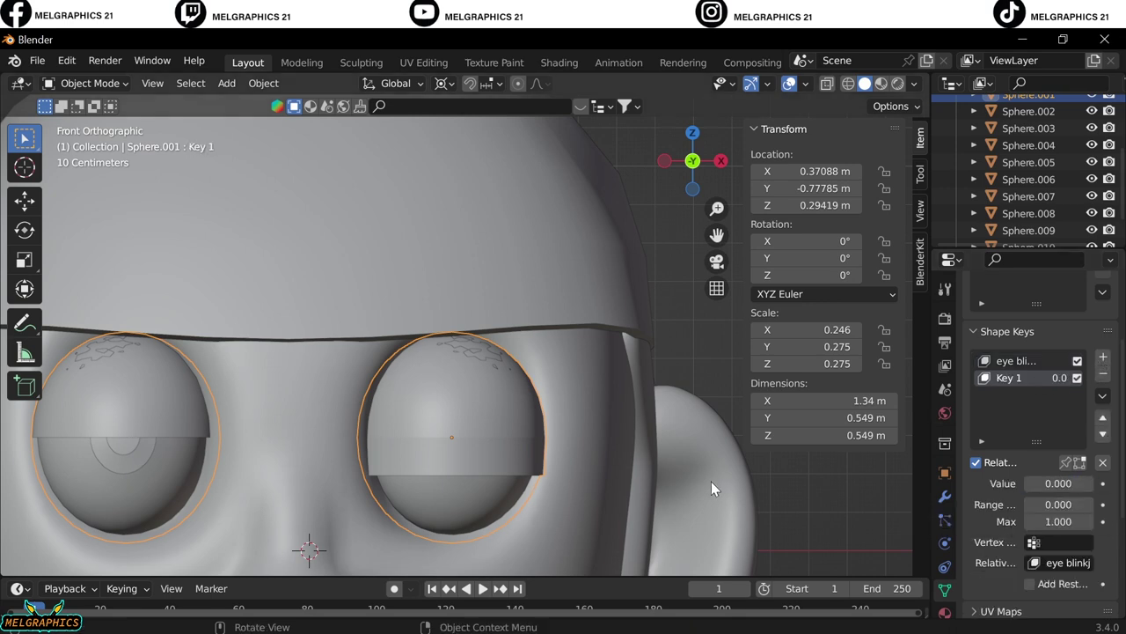
{"action": "key", "text": "ctrl+z"}
{"action": "key", "text": "ctrl+z"}
{"action": "key", "text": "ctrl+z"}
{"action": "key", "text": "ctrl+z"}
{"action": "key", "text": "ctrl+z"}
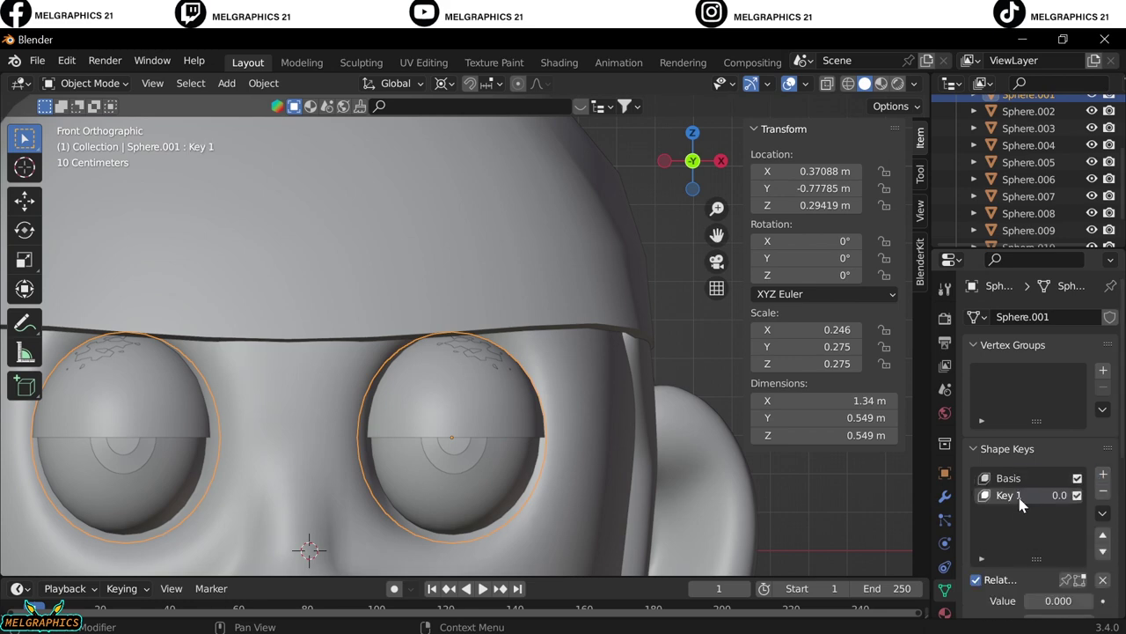
Extrude the eyelid's bottom edge loop downward, then test the shape key value in Object Mode
{"action": "key", "text": "Tab"}
{"action": "scroll", "coordinate": [372, 477], "scroll_direction": "up", "scroll_amount": 3}
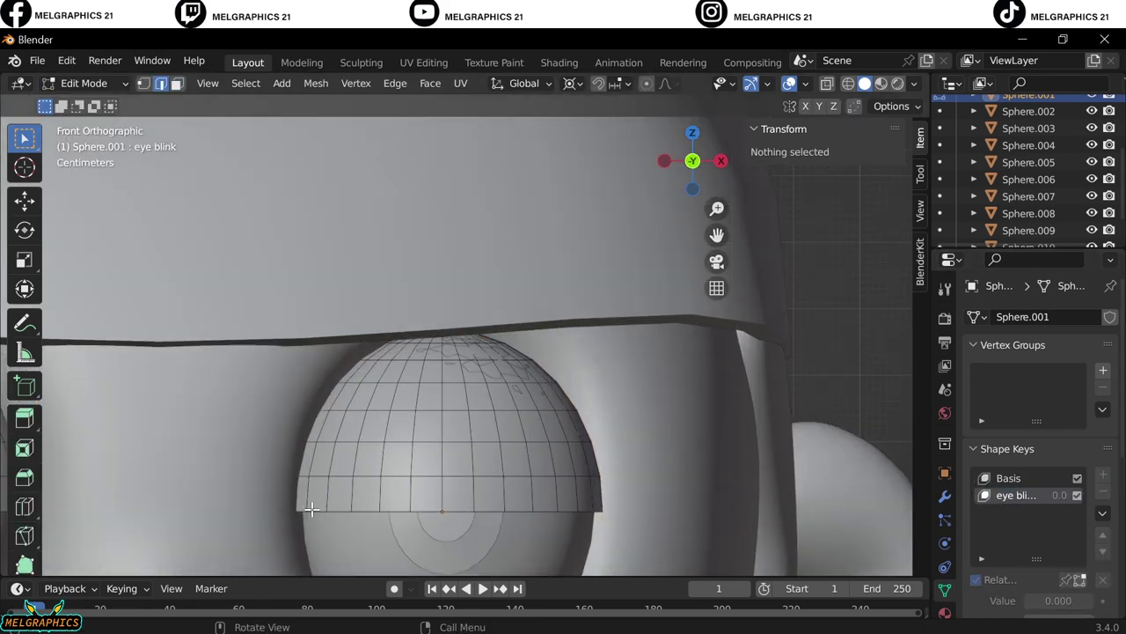
{"action": "left_click", "coordinate": [370, 475], "text": "ctrl"}
{"action": "scroll", "coordinate": [371, 477], "scroll_direction": "down", "scroll_amount": 2}
{"action": "key", "text": "e"}
{"action": "left_click", "coordinate": [370, 523]}
{"action": "key", "text": "s"}
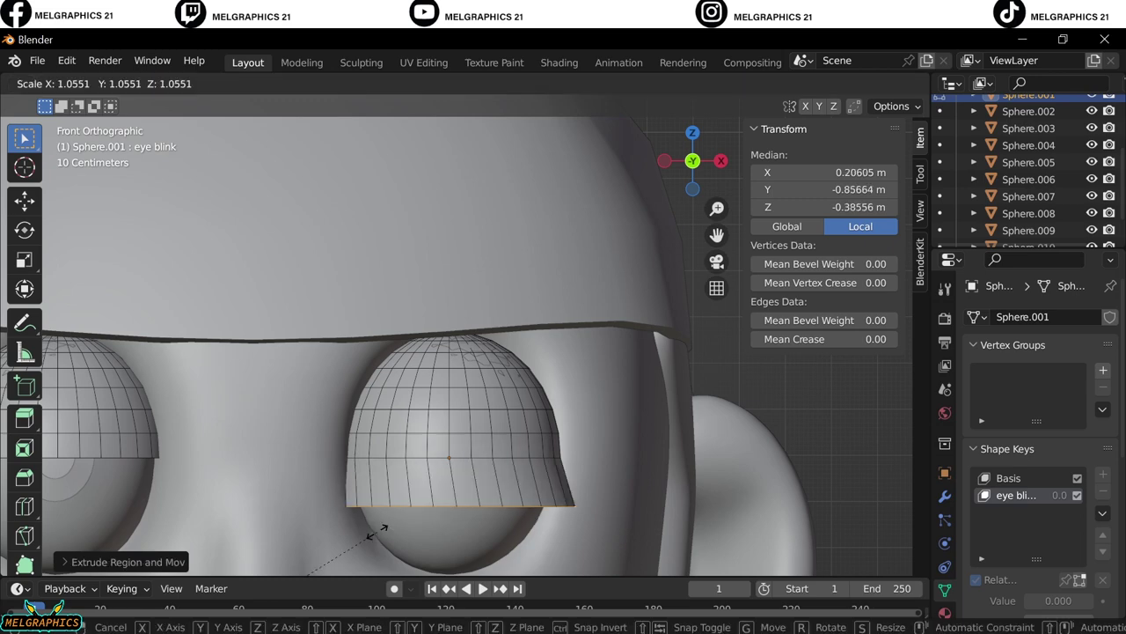
{"action": "key", "text": "Escape"}
{"action": "key", "text": "Tab"}
{"action": "key", "text": "Tab"}
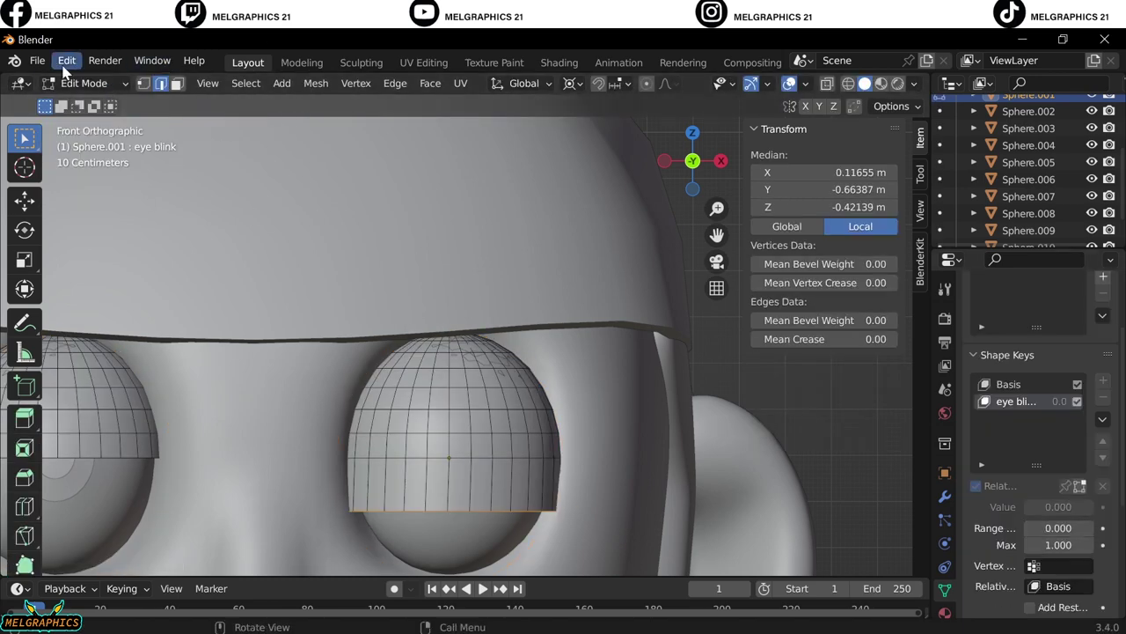
{"action": "key", "text": "Tab"}
{"action": "left_click_drag", "start_coordinate": [1058, 507], "coordinate": [1059, 507]}
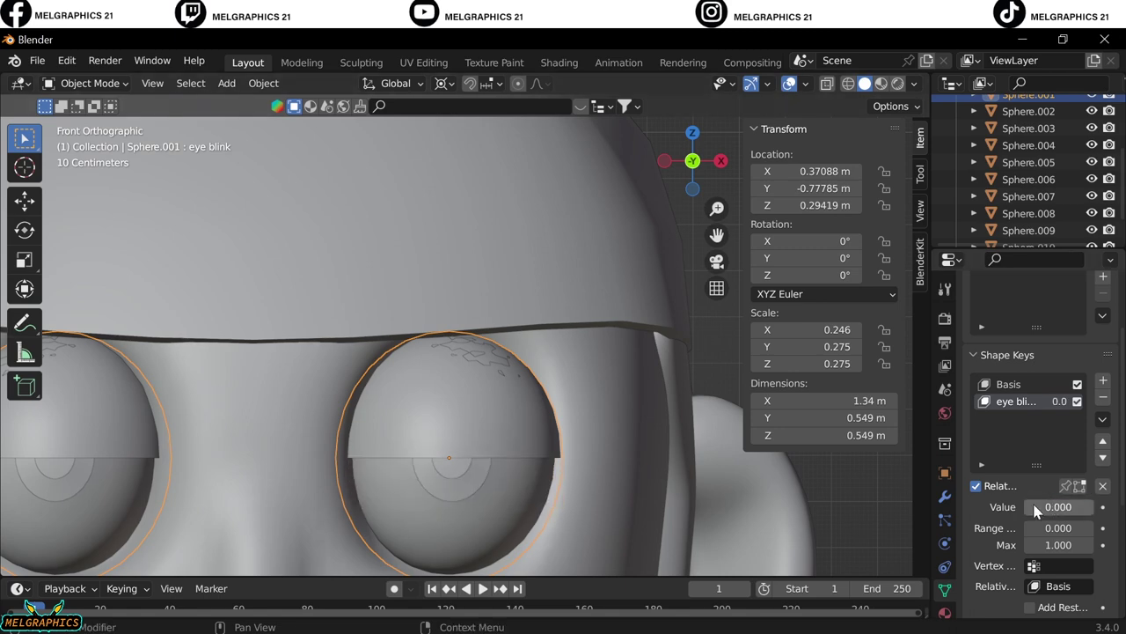
{"action": "scroll", "coordinate": [686, 456], "scroll_direction": "down", "scroll_amount": 2}
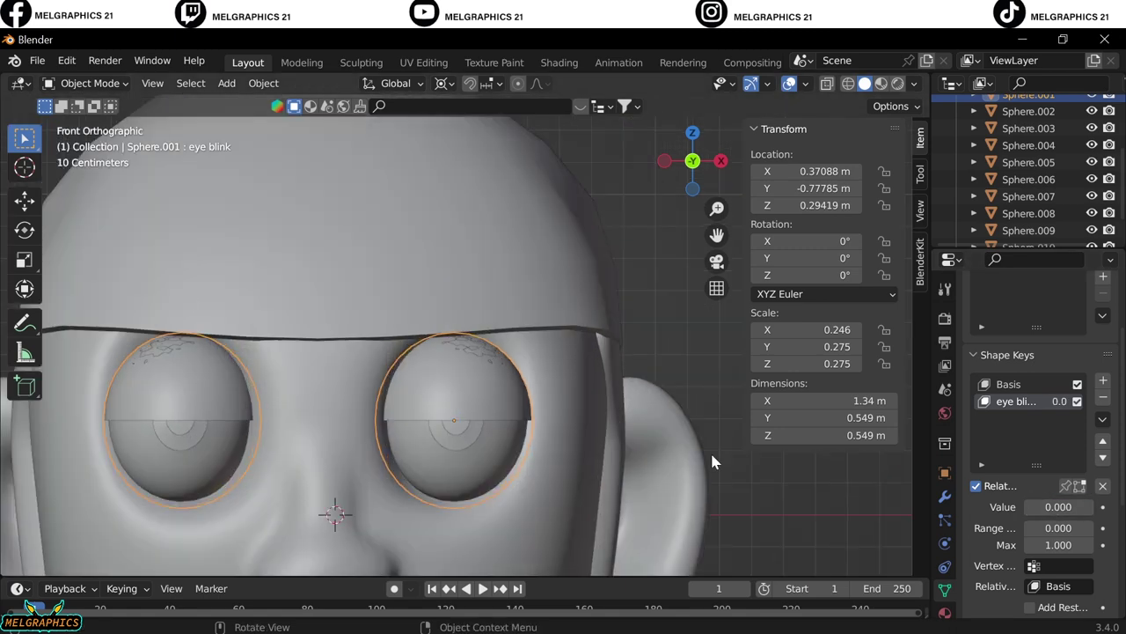
Lower the eyelid's bottom edge loop along Z in the eye blink shape key and exit Edit Mode
{"action": "key", "text": "Tab"}
{"action": "middle_click_drag", "start_coordinate": [858, 509], "coordinate": [496, 495]}
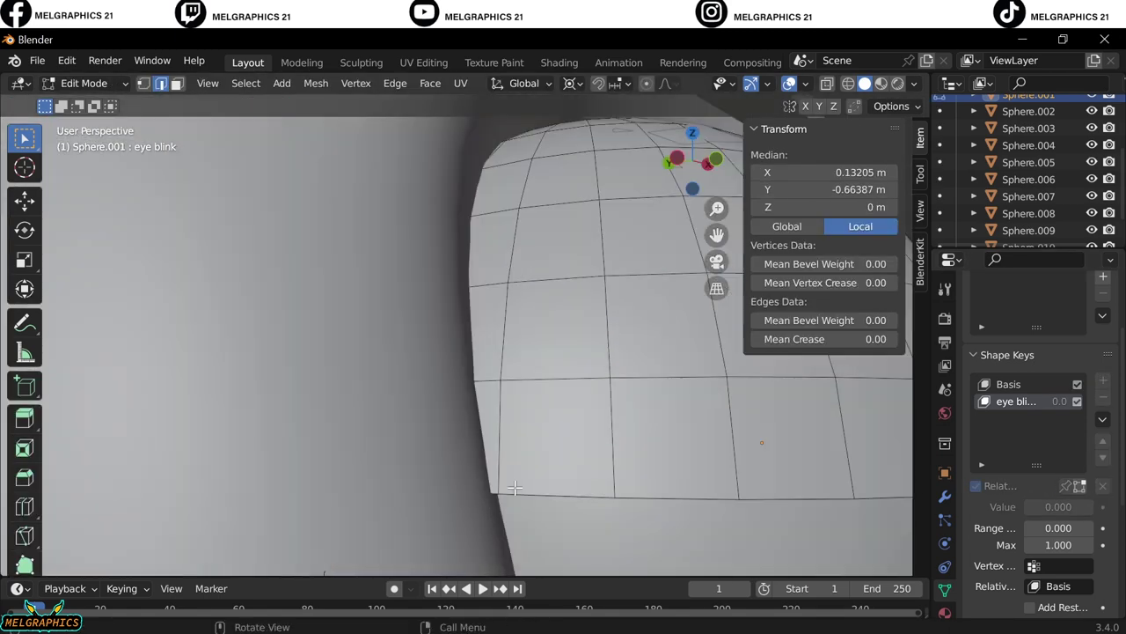
{"action": "scroll", "coordinate": [522, 408], "scroll_direction": "down", "scroll_amount": 3}
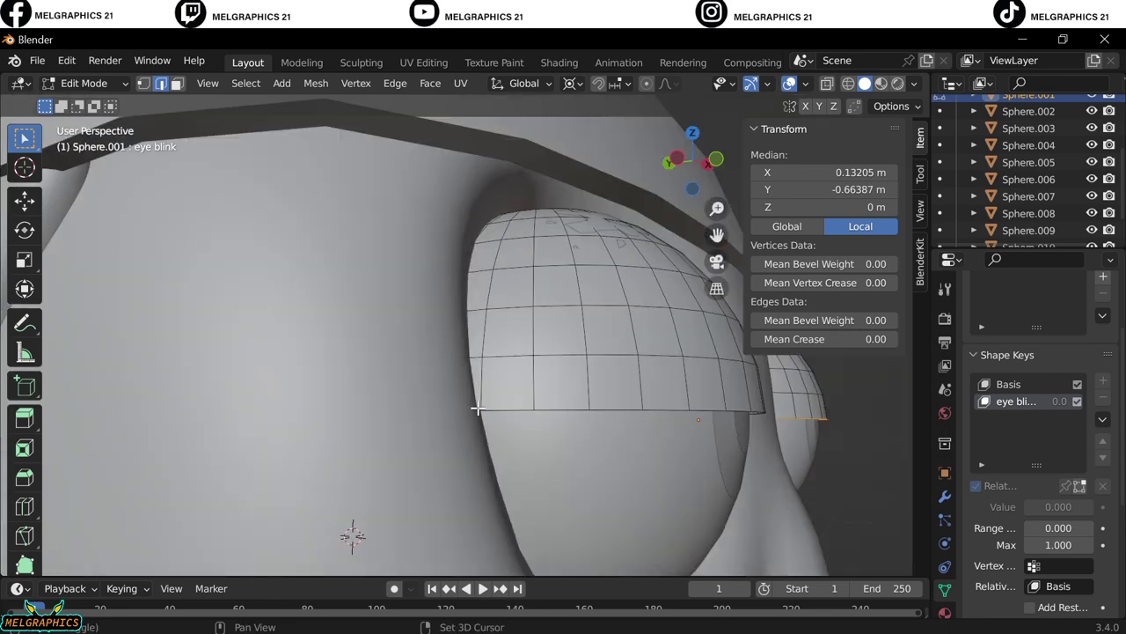
{"action": "key", "text": "KP_1"}
{"action": "left_click", "coordinate": [239, 427], "text": "ctrl"}
{"action": "key", "text": "g"}
{"action": "key", "text": "z"}
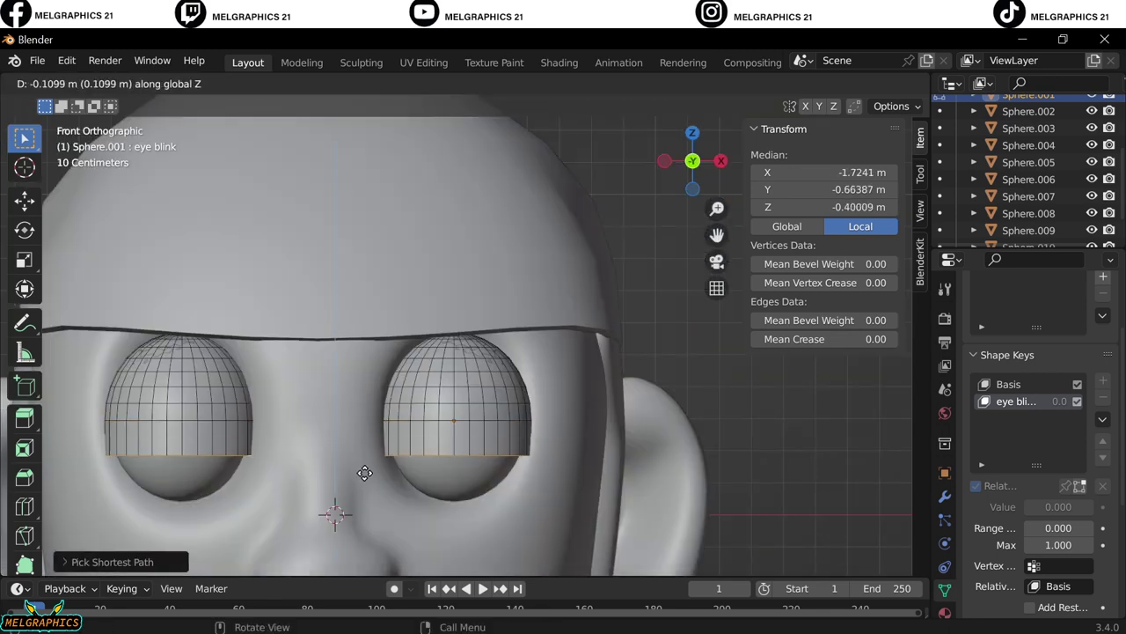
{"action": "left_click", "coordinate": [365, 462]}
{"action": "key", "text": "Tab"}
Enlarge the timeline and keyframe the eye blink value at frames 1 and 10
{"action": "left_click_drag", "start_coordinate": [442, 576], "coordinate": [431, 477]}
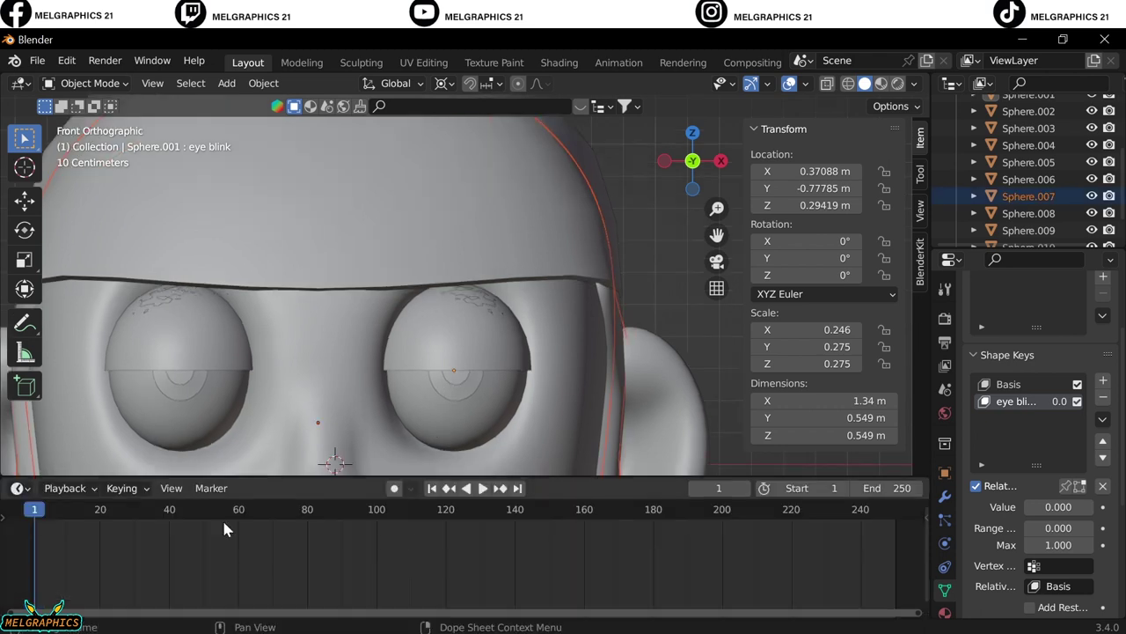
{"action": "right_click", "coordinate": [220, 552]}
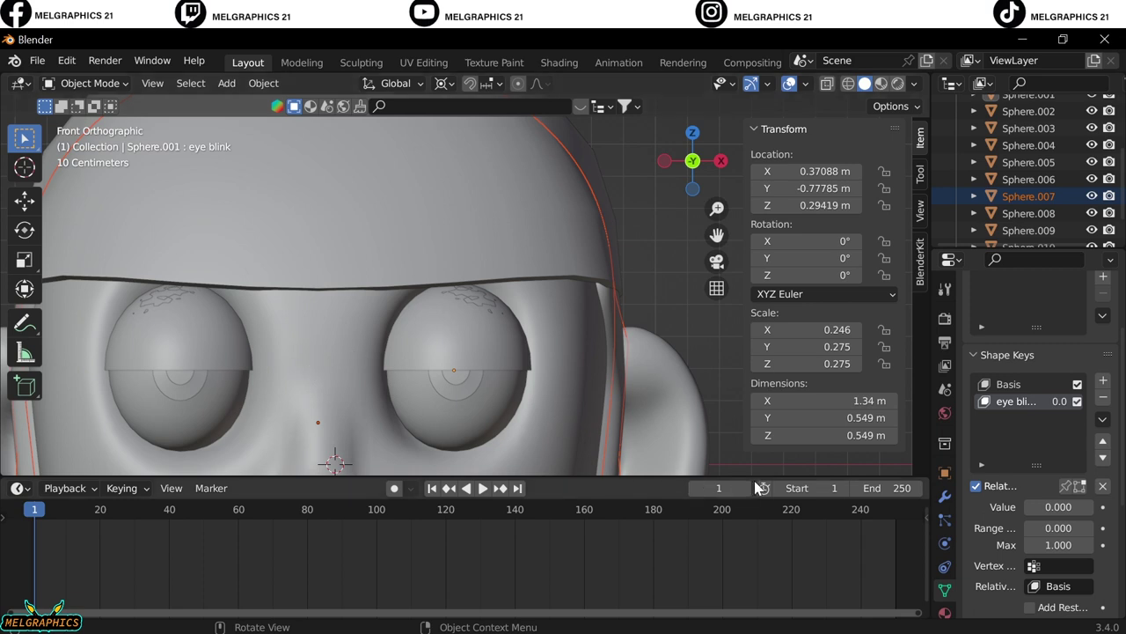
{"action": "key", "text": "i"}
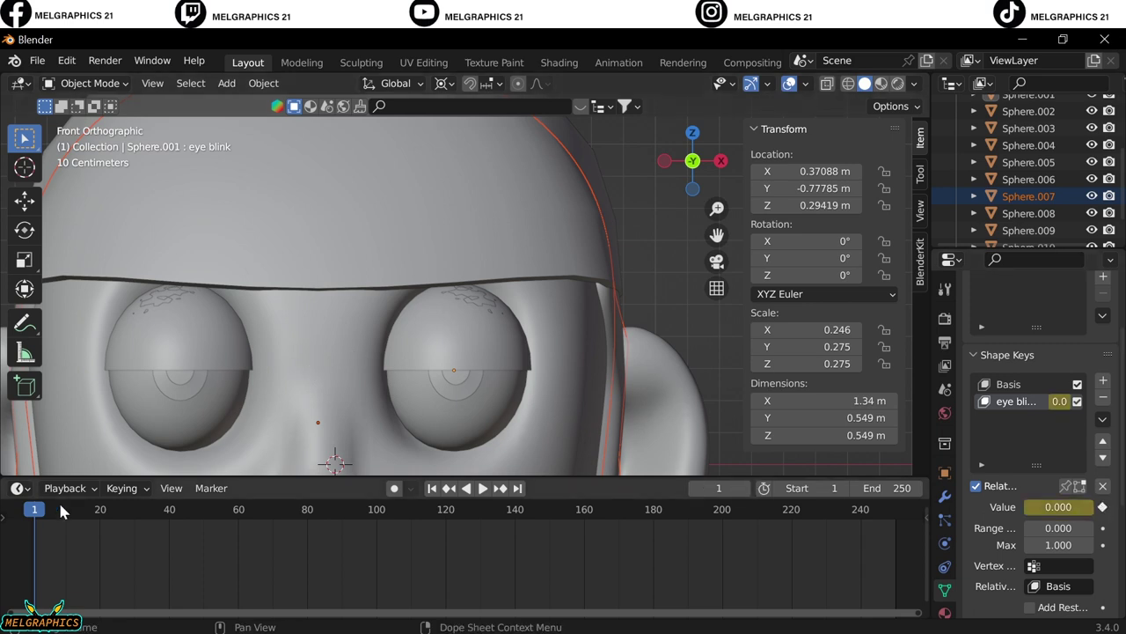
{"action": "mouse_move", "coordinate": [921, 616]}
{"action": "left_mouse_down"}
{"action": "mouse_move", "coordinate": [388, 612]}
{"action": "mouse_move", "coordinate": [849, 612]}
{"action": "left_mouse_up"}
{"action": "key", "text": "Up"}
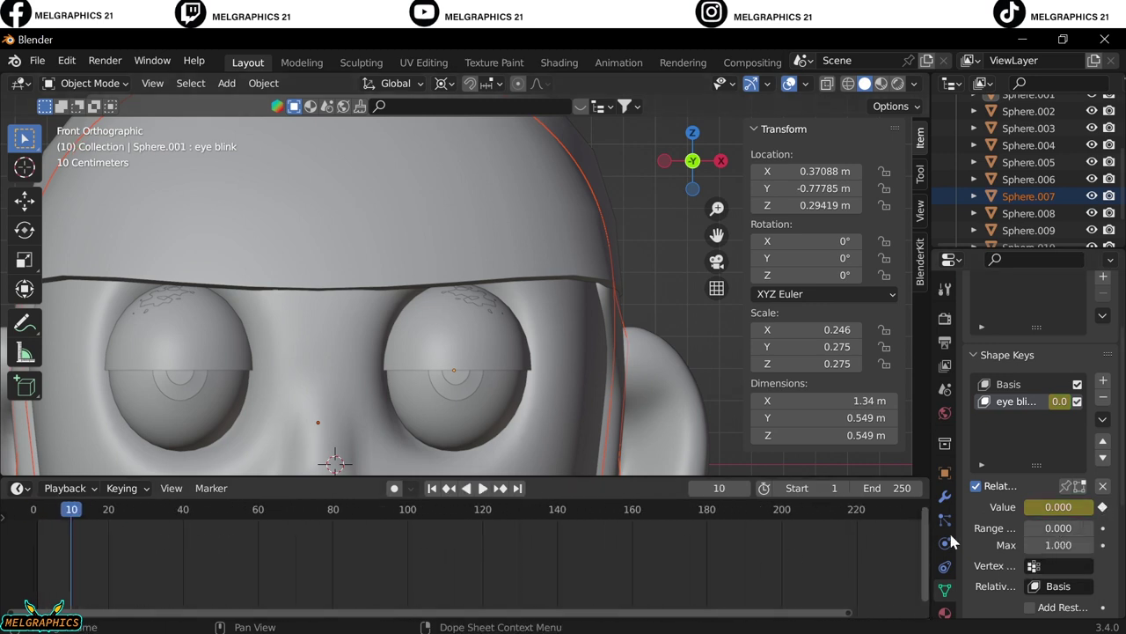
{"action": "left_click", "coordinate": [1103, 509]}
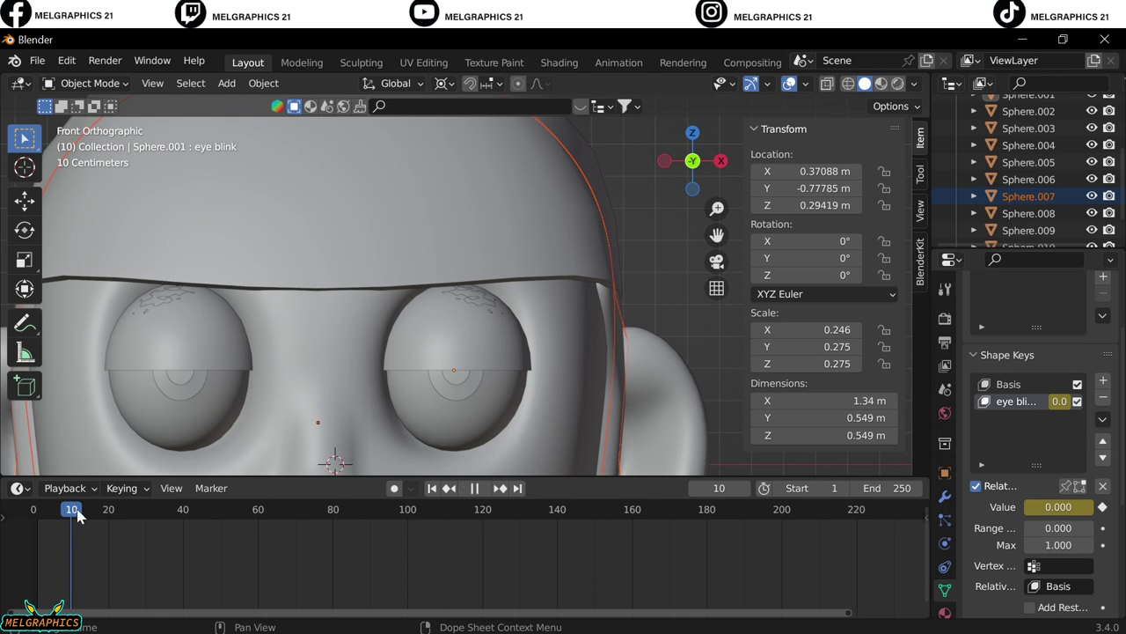
Close the eyelids at frame 15, then keyframe the blink value back at 0 at frame 20
{"action": "left_click_drag", "start_coordinate": [78, 515], "coordinate": [89, 512]}
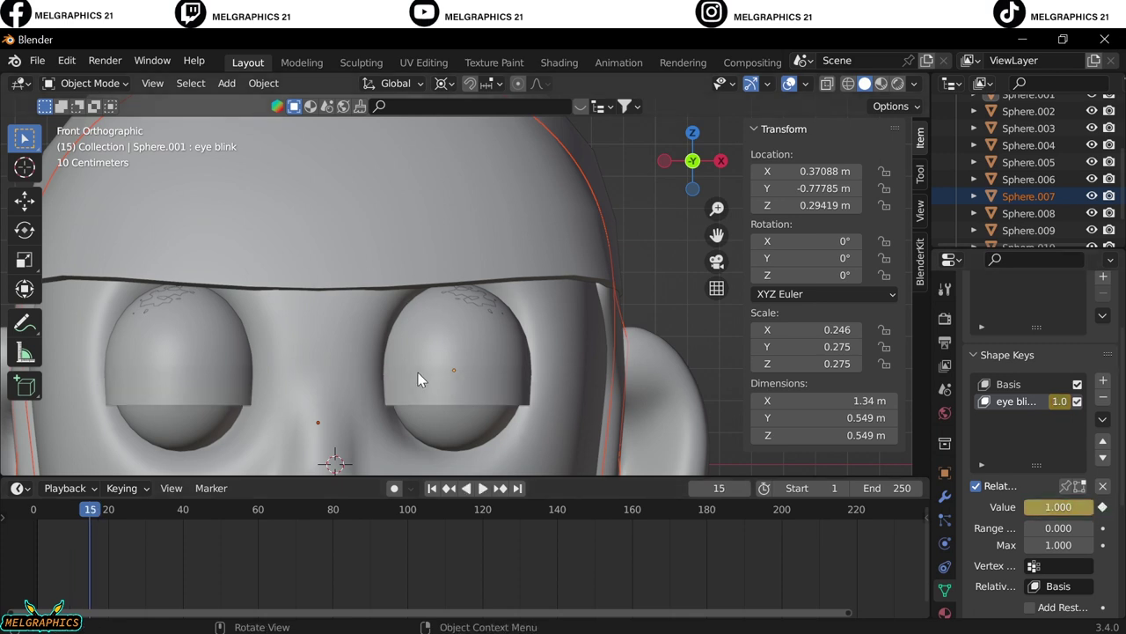
{"action": "left_click_drag", "start_coordinate": [929, 523], "coordinate": [892, 522]}
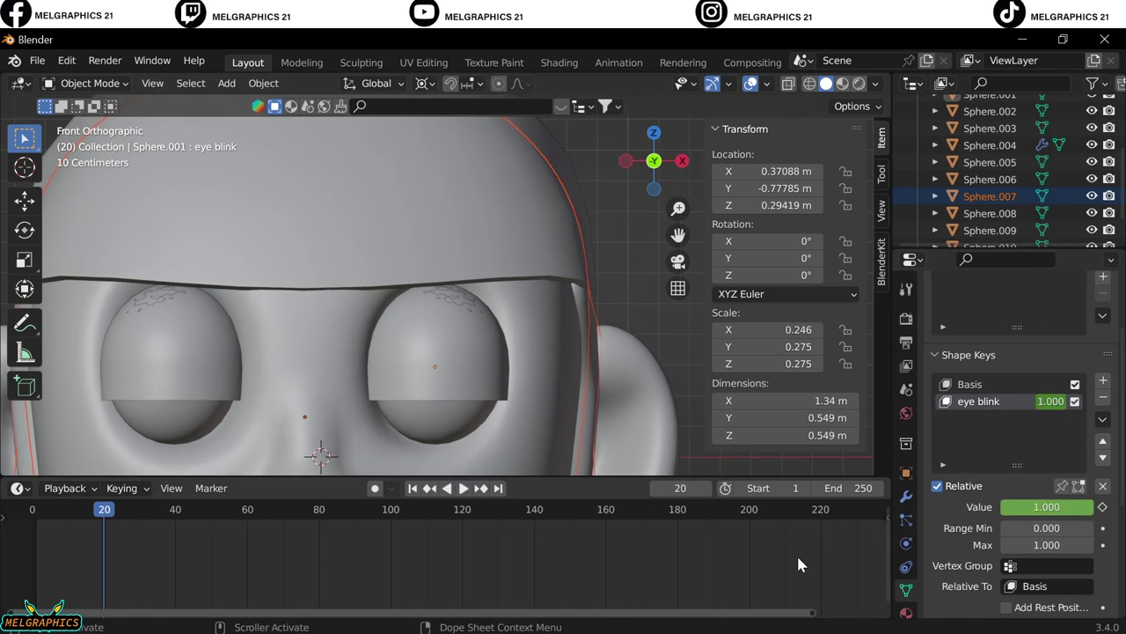
{"action": "left_click_drag", "start_coordinate": [1047, 507], "coordinate": [968, 506]}
{"action": "key", "text": "i"}
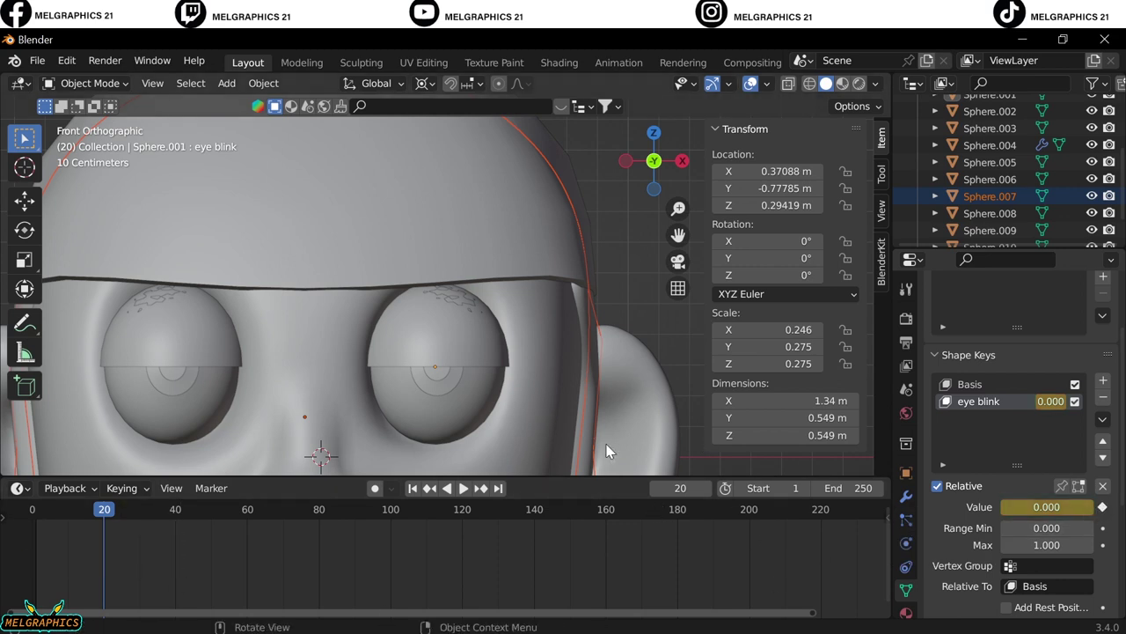
Play the blink animation back to check it, then stop playback
{"action": "left_click_drag", "start_coordinate": [466, 479], "coordinate": [466, 489]}
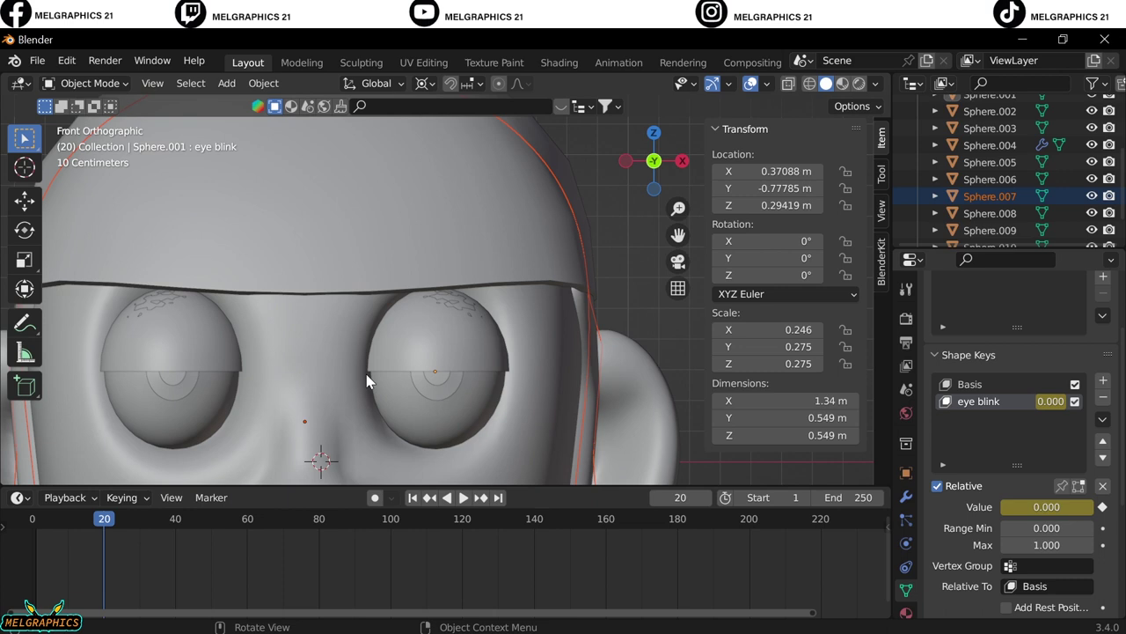
{"action": "key", "text": "space"}
{"action": "left_click", "coordinate": [213, 523]}
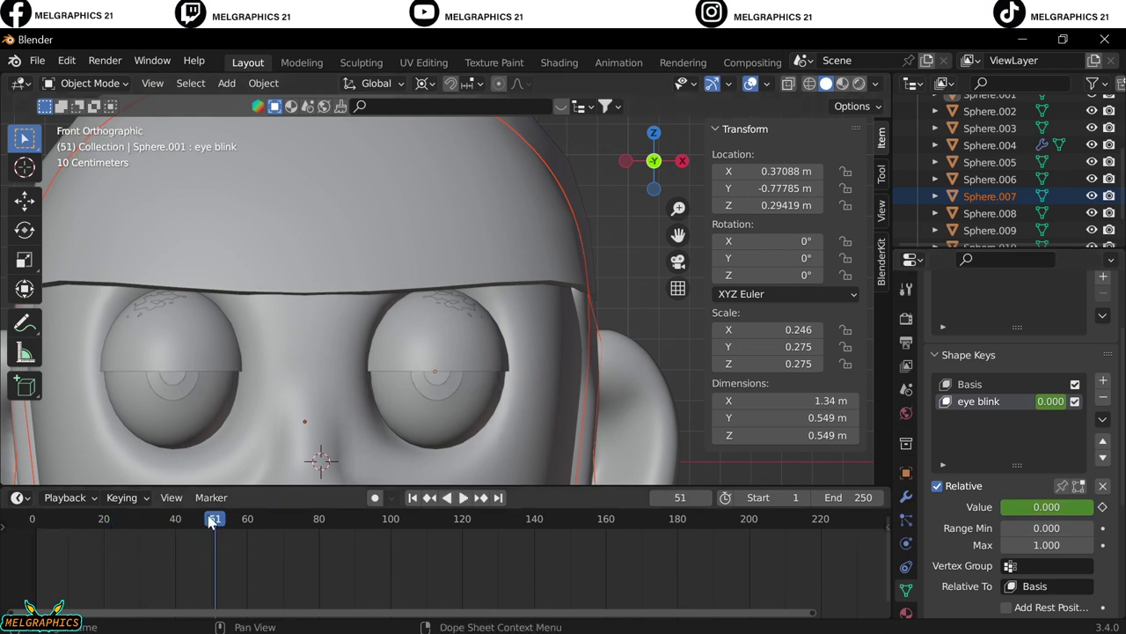
{"action": "key", "text": "space"}
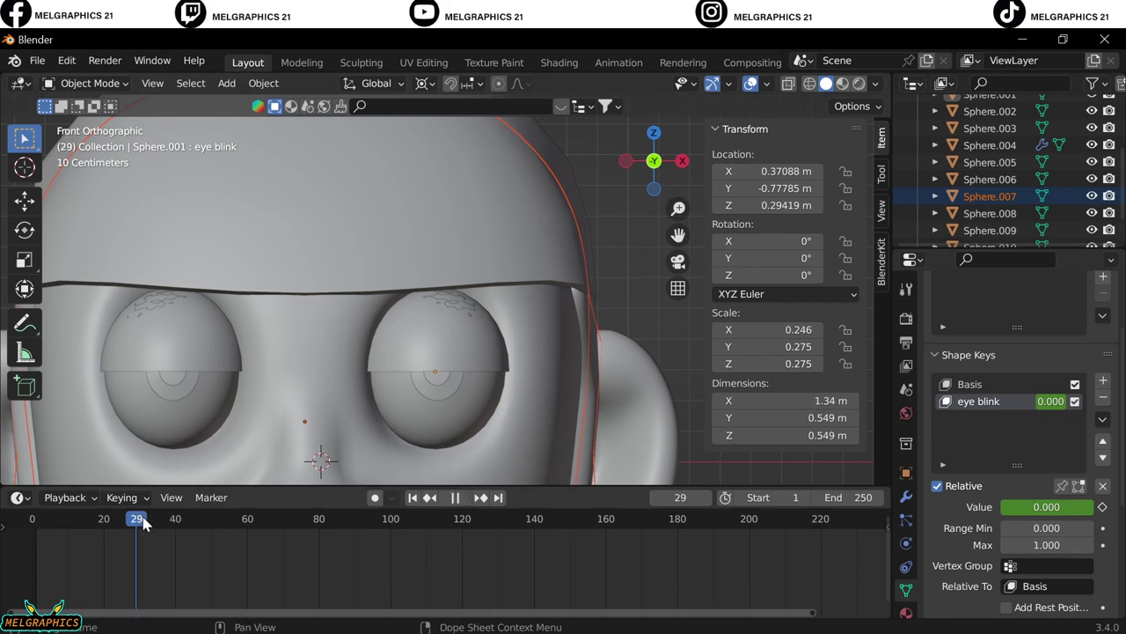
{"action": "key", "text": "space"}
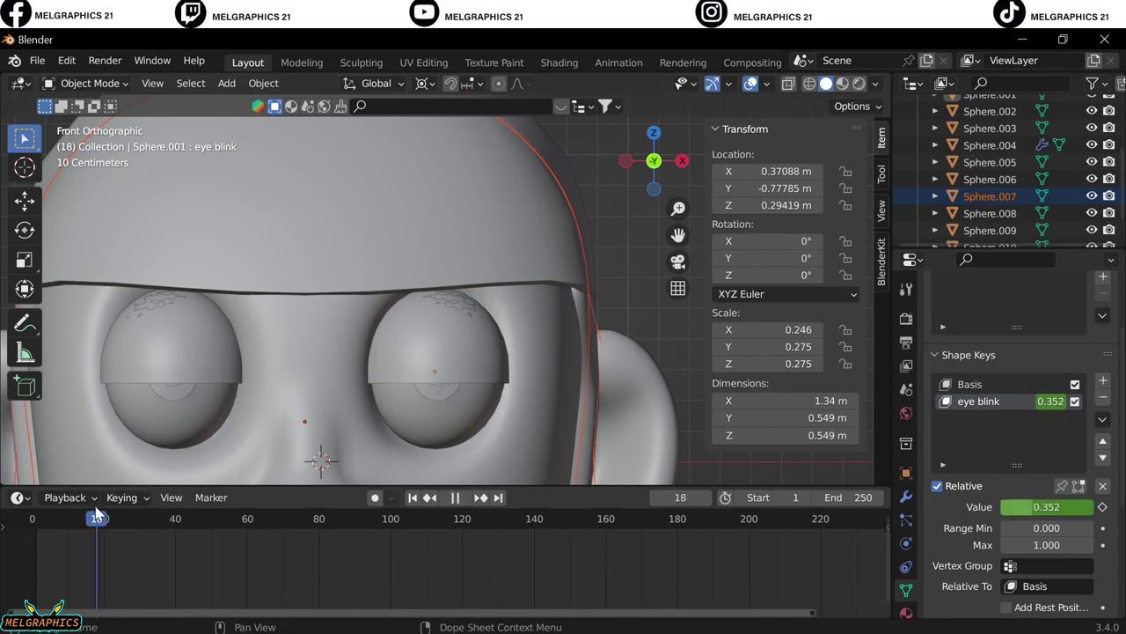
{"action": "scroll", "coordinate": [362, 459], "scroll_direction": "down", "scroll_amount": 1}
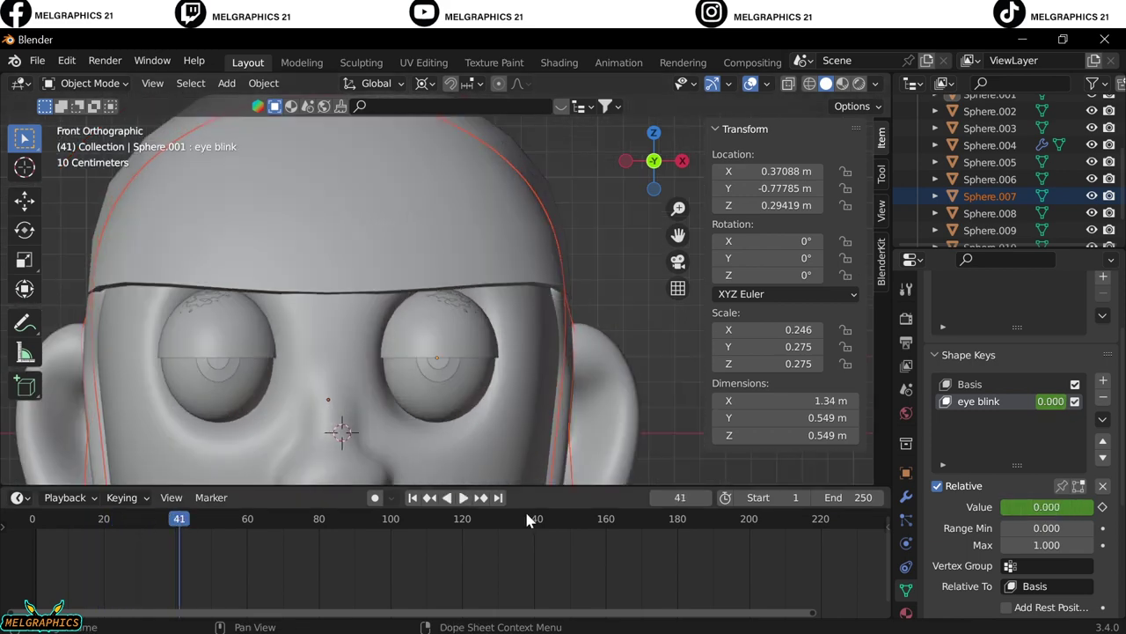
Save the project on the Desktop as day30.blend
{"action": "left_click", "coordinate": [37, 59]}
{"action": "left_click", "coordinate": [70, 185]}
{"action": "type", "text": "day30.blend"}
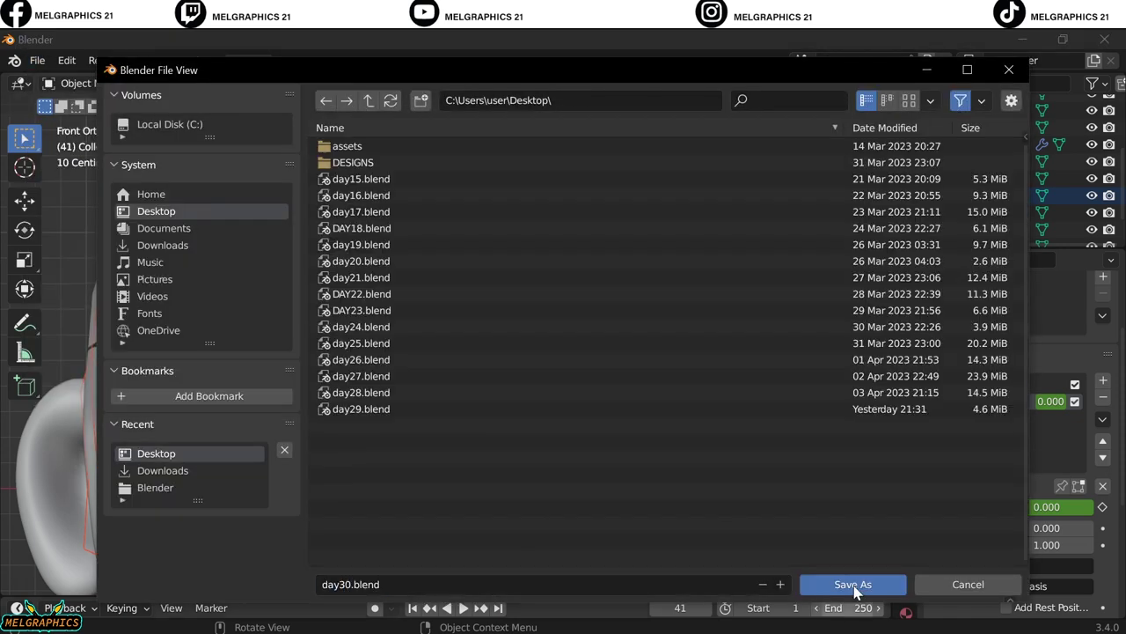
{"action": "left_click", "coordinate": [853, 585]}
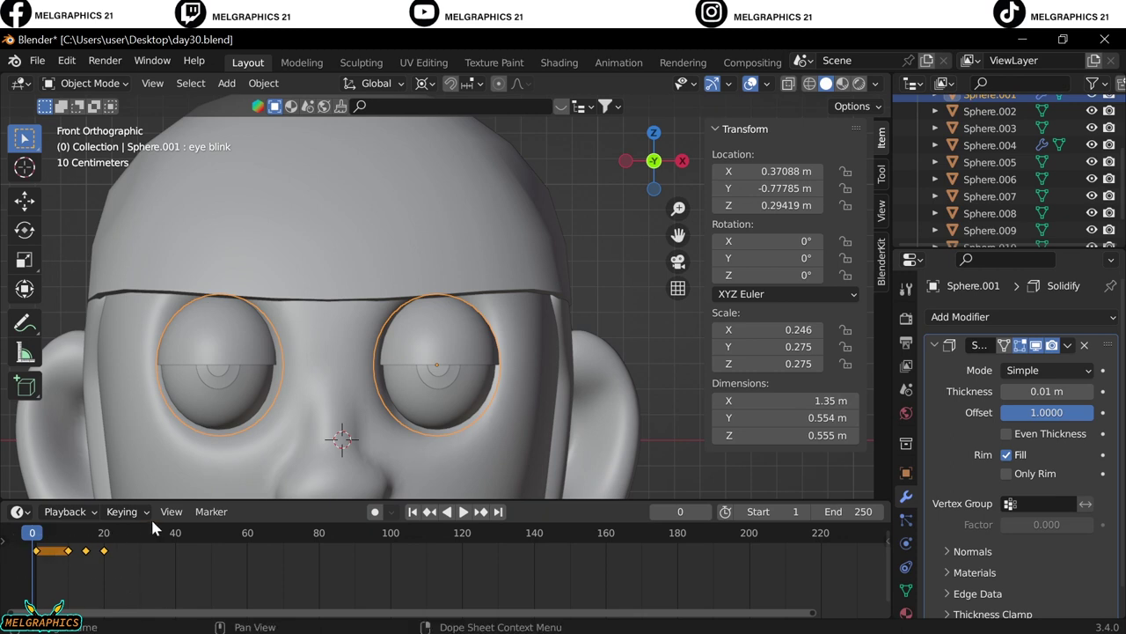
Duplicate the blink keyframes from frames 10–20 and place the copies later in the timeline
{"action": "key", "text": "shift+d"}
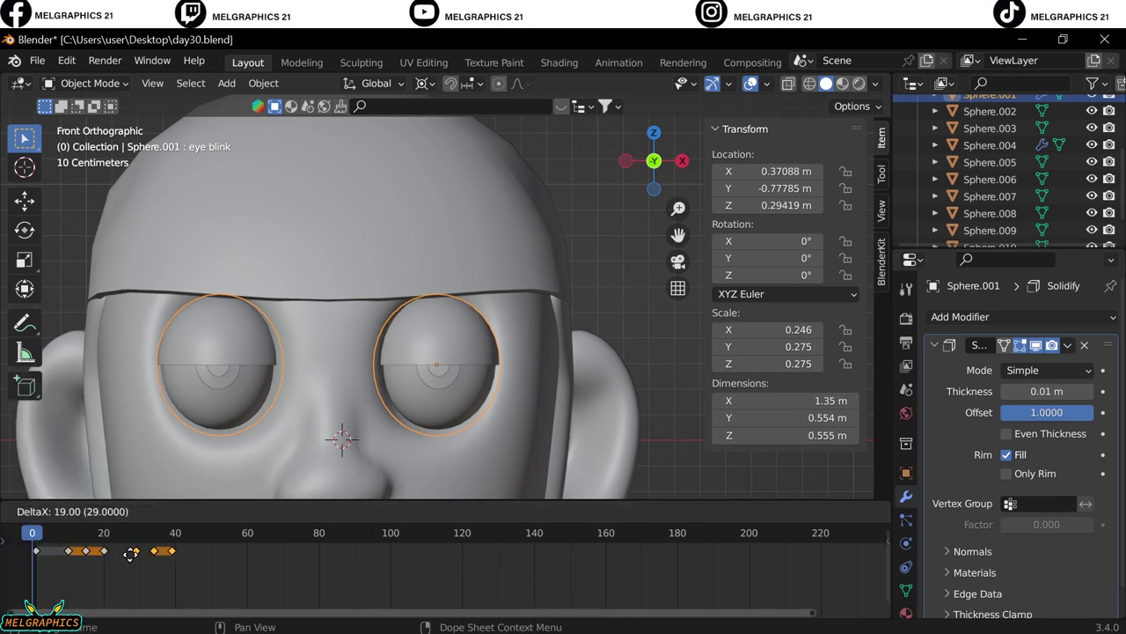
{"action": "left_click", "coordinate": [133, 551]}
{"action": "scroll", "coordinate": [154, 587], "scroll_direction": "up", "scroll_amount": 2}
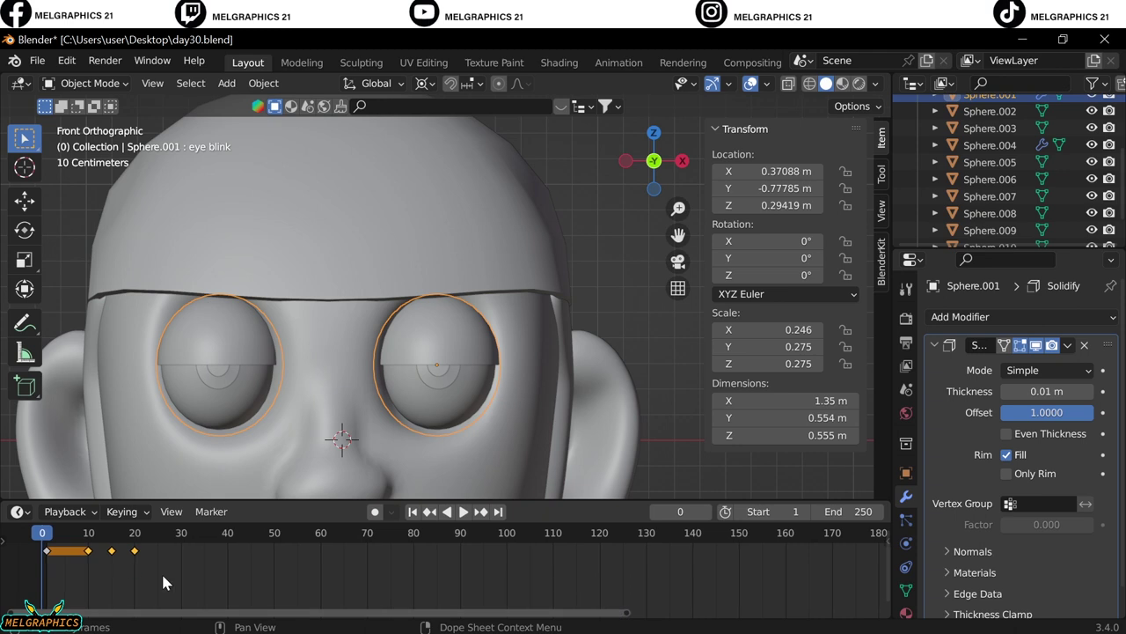
{"action": "key", "text": "shift+d"}
{"action": "left_click", "coordinate": [116, 558]}
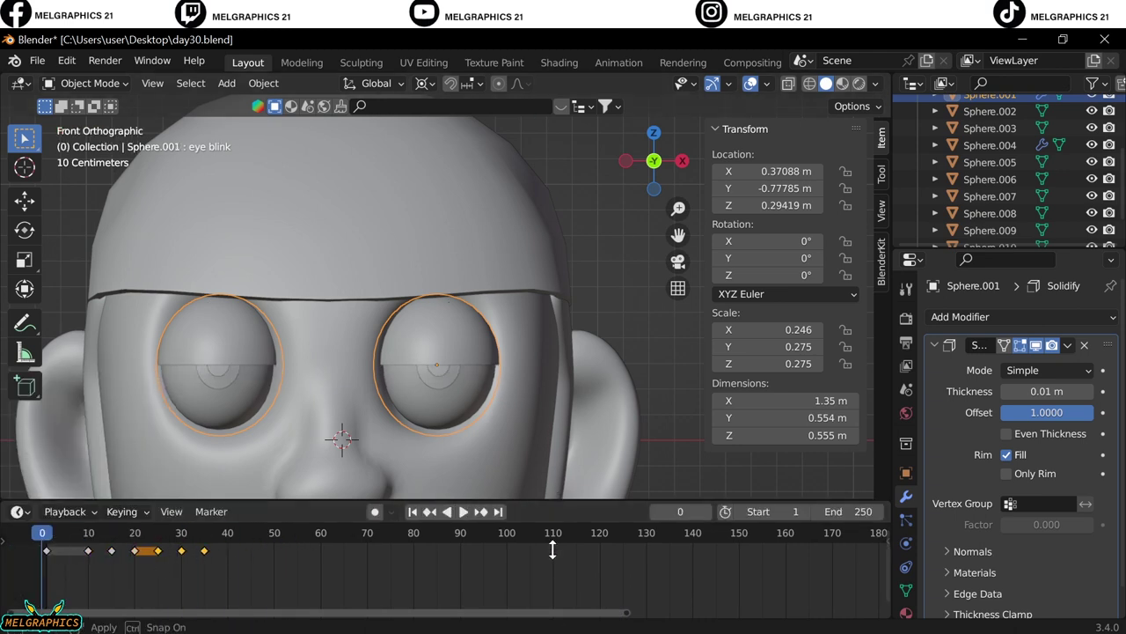
Shrink the timeline area and scale the small ball on top of the head down to 0.099
{"action": "left_click_drag", "start_coordinate": [616, 503], "coordinate": [616, 563]}
{"action": "scroll", "coordinate": [467, 264], "scroll_direction": "down", "scroll_amount": 5}
{"action": "scroll", "coordinate": [467, 200], "scroll_direction": "up", "scroll_amount": 2}
{"action": "left_click", "coordinate": [427, 138]}
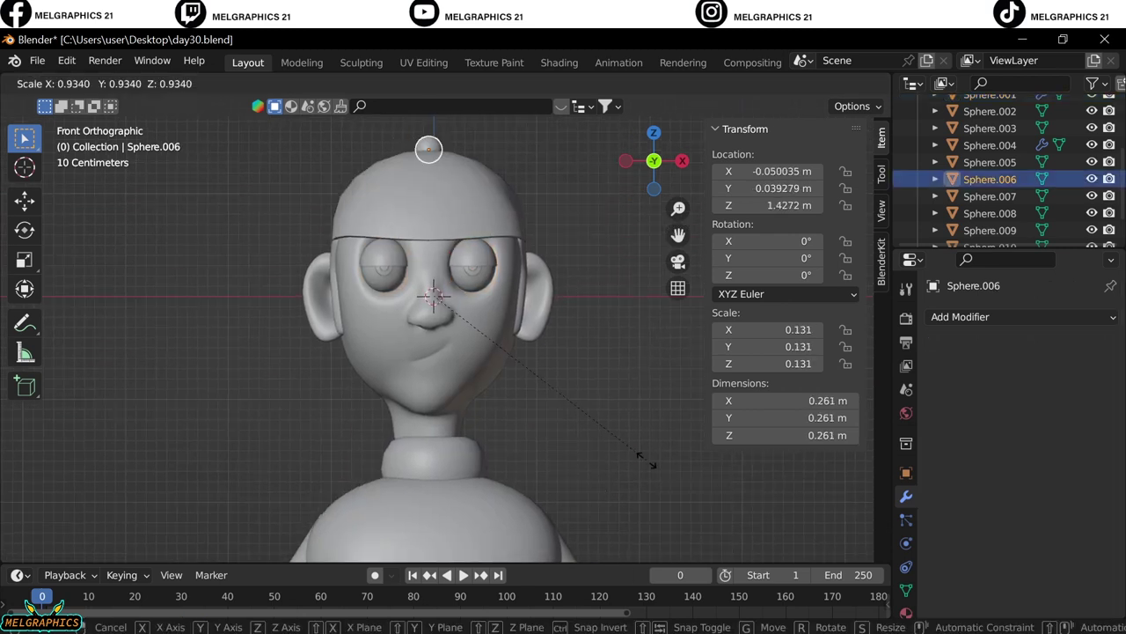
{"action": "left_click", "coordinate": [424, 83]}
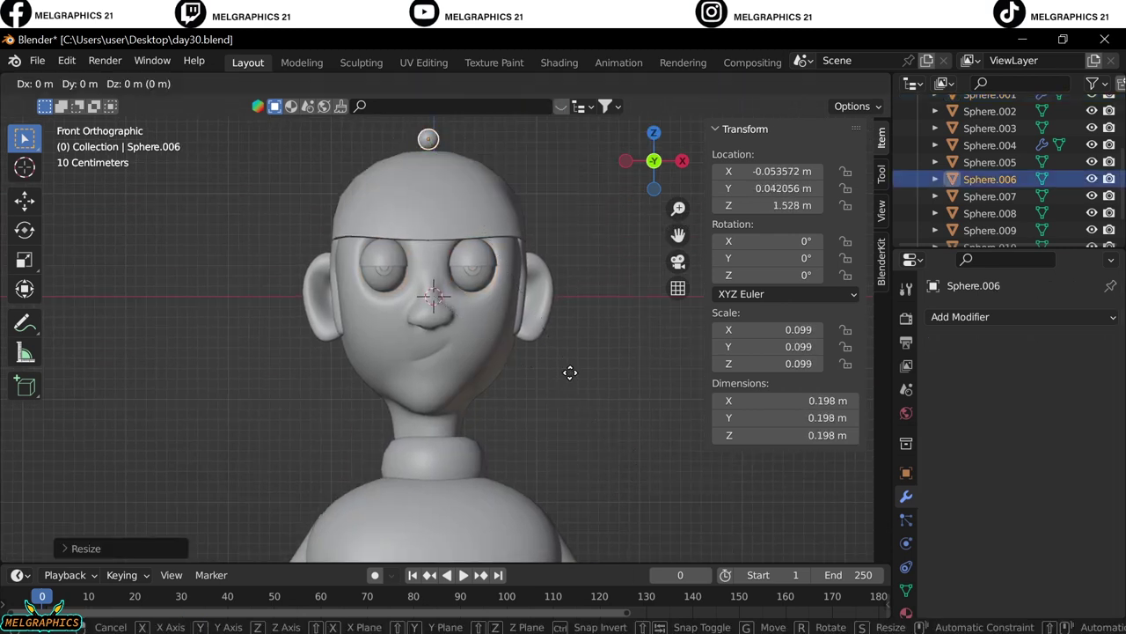
Give the head a new skin-toned material and show Material Preview in the viewport
{"action": "left_click", "coordinate": [906, 567]}
{"action": "left_click", "coordinate": [1029, 391]}
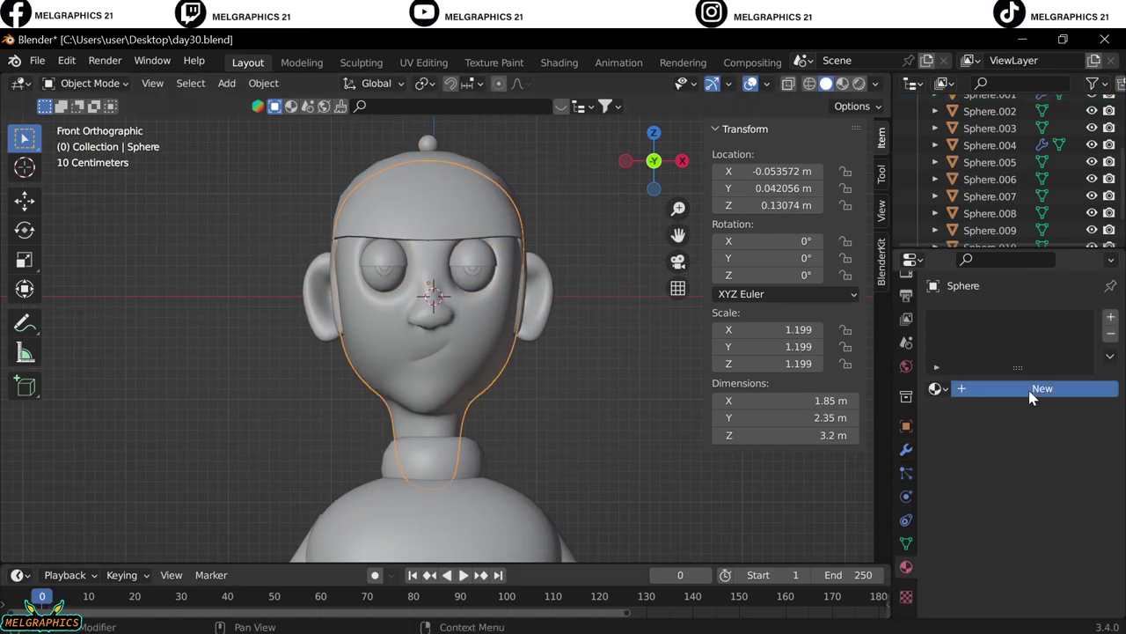
{"action": "left_click", "coordinate": [1055, 566]}
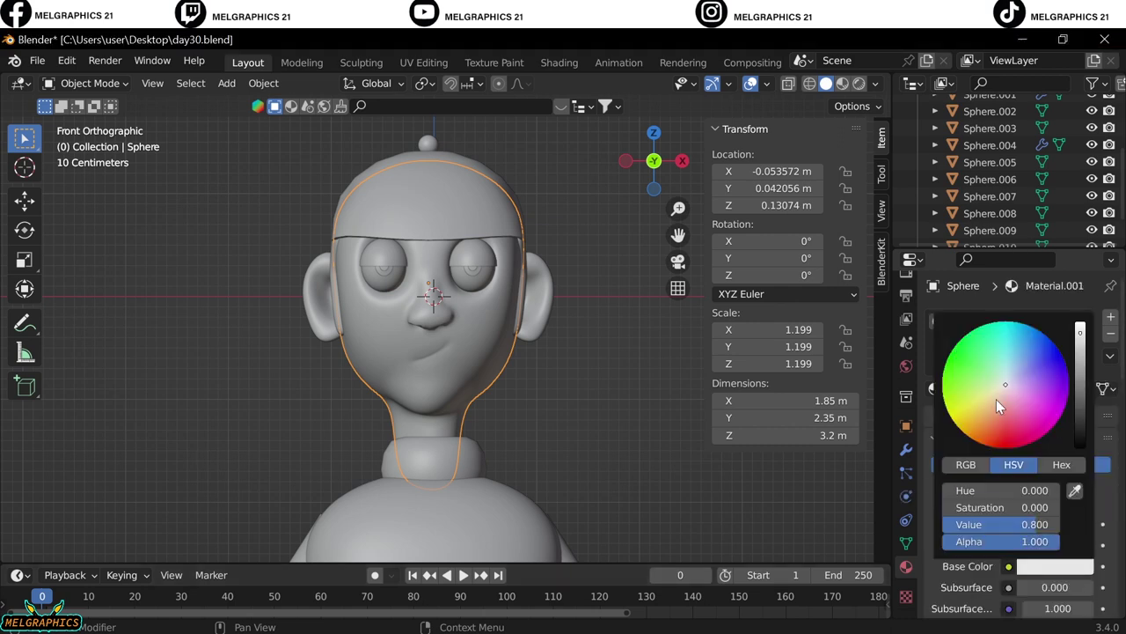
{"action": "left_click", "coordinate": [842, 83]}
{"action": "left_click", "coordinate": [1056, 566]}
{"action": "left_click", "coordinate": [1006, 410]}
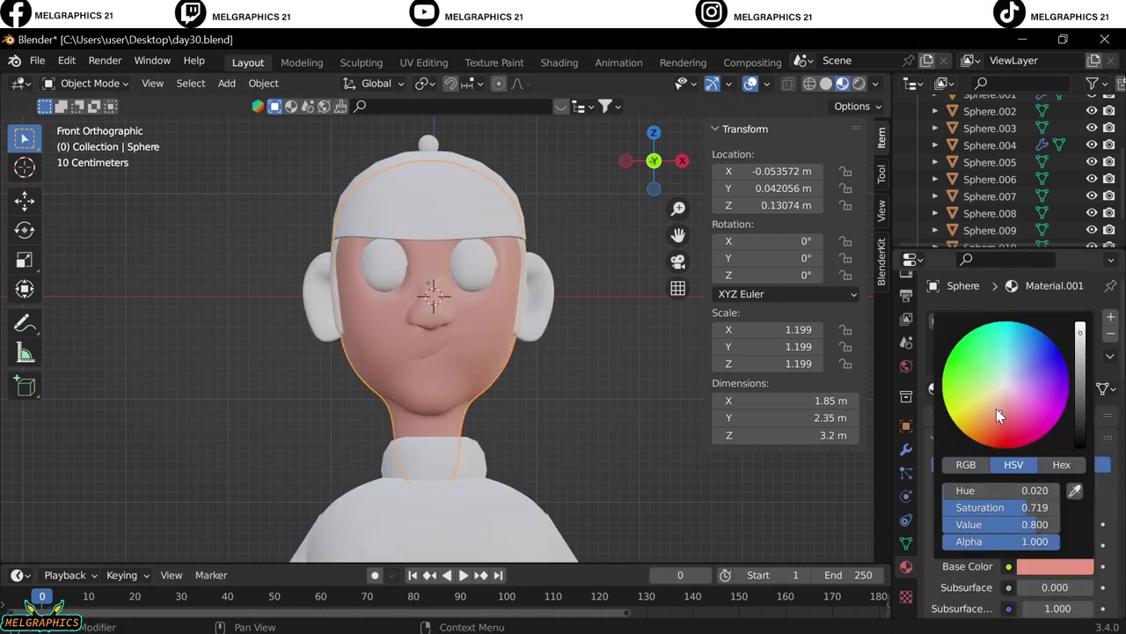
{"action": "left_click", "coordinate": [1040, 570]}
Give the ears a new material with the same skin colour
{"action": "left_click", "coordinate": [989, 128]}
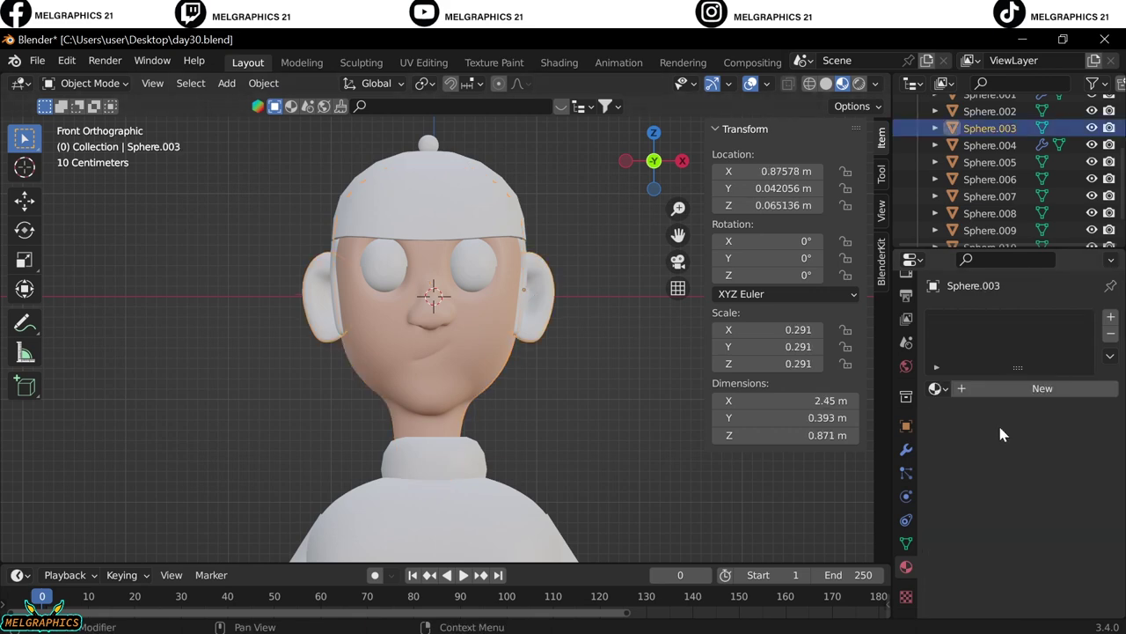
{"action": "left_click", "coordinate": [1038, 384]}
{"action": "left_click", "coordinate": [1056, 566]}
{"action": "key", "text": "ctrl+v"}
Make the hair piece black and colour the eyelids with the skin tone
{"action": "left_click", "coordinate": [989, 162]}
{"action": "left_click", "coordinate": [1055, 566]}
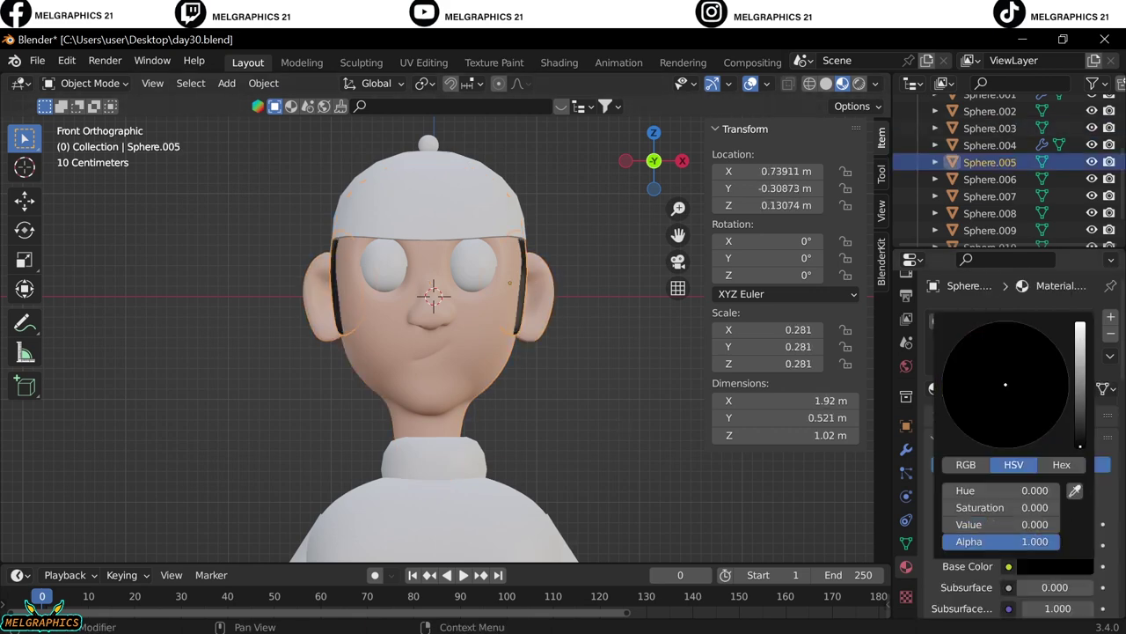
{"action": "middle_click_drag", "start_coordinate": [484, 352], "coordinate": [423, 352]}
{"action": "left_click", "coordinate": [989, 195]}
{"action": "left_click", "coordinate": [1055, 566]}
{"action": "left_click", "coordinate": [989, 94]}
{"action": "key", "text": "KP_1"}
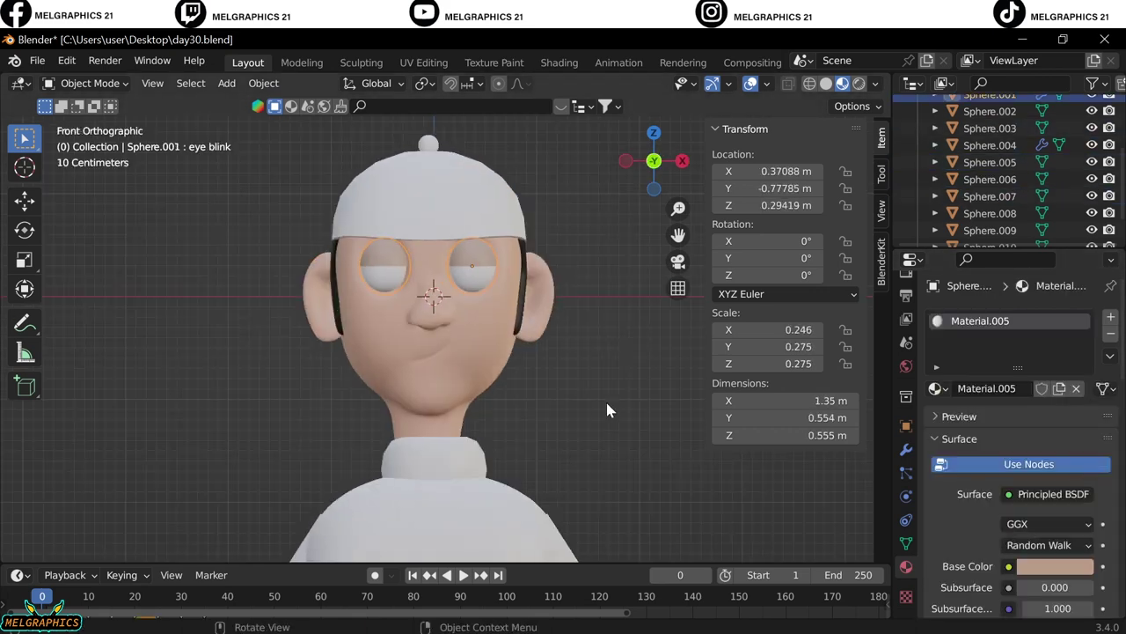
Give the iris a new red material and set the eyeballs to white
{"action": "left_click", "coordinate": [431, 264]}
{"action": "scroll", "coordinate": [431, 264], "scroll_direction": "up", "scroll_amount": 5}
{"action": "left_click", "coordinate": [1040, 384]}
{"action": "left_click", "coordinate": [1055, 565]}
{"action": "key", "text": "ctrl+v"}
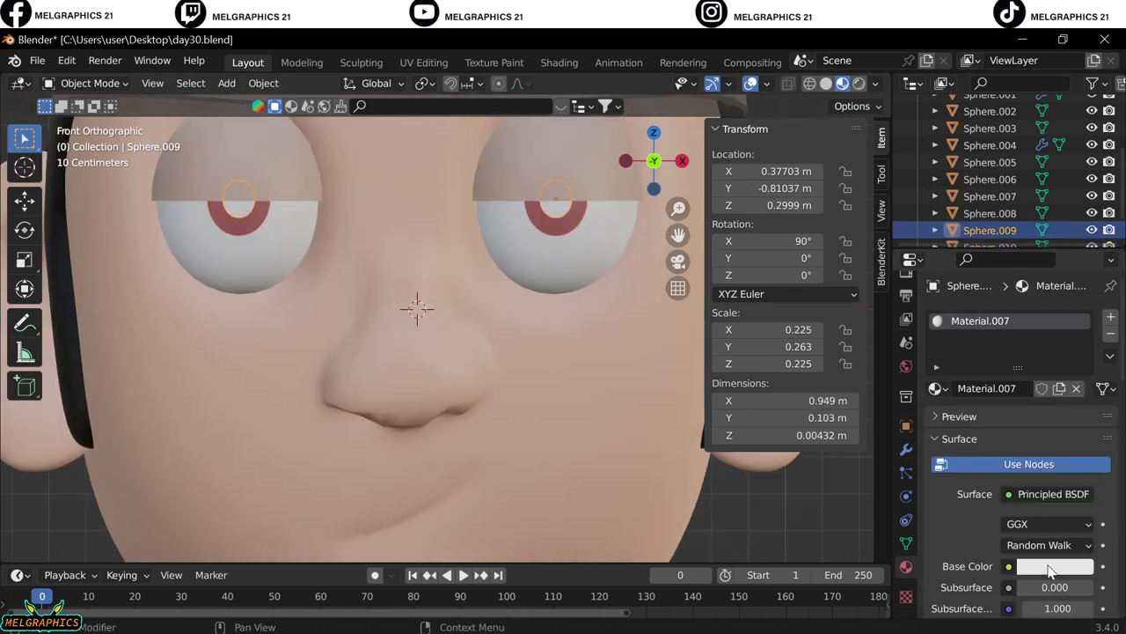
{"action": "left_click", "coordinate": [1055, 536]}
{"action": "scroll", "coordinate": [1056, 528], "scroll_direction": "down", "scroll_amount": 5}
Make the collar light blue and the shirt body pink
{"action": "middle_click_drag", "start_coordinate": [440, 440], "coordinate": [440, 220], "text": "shift"}
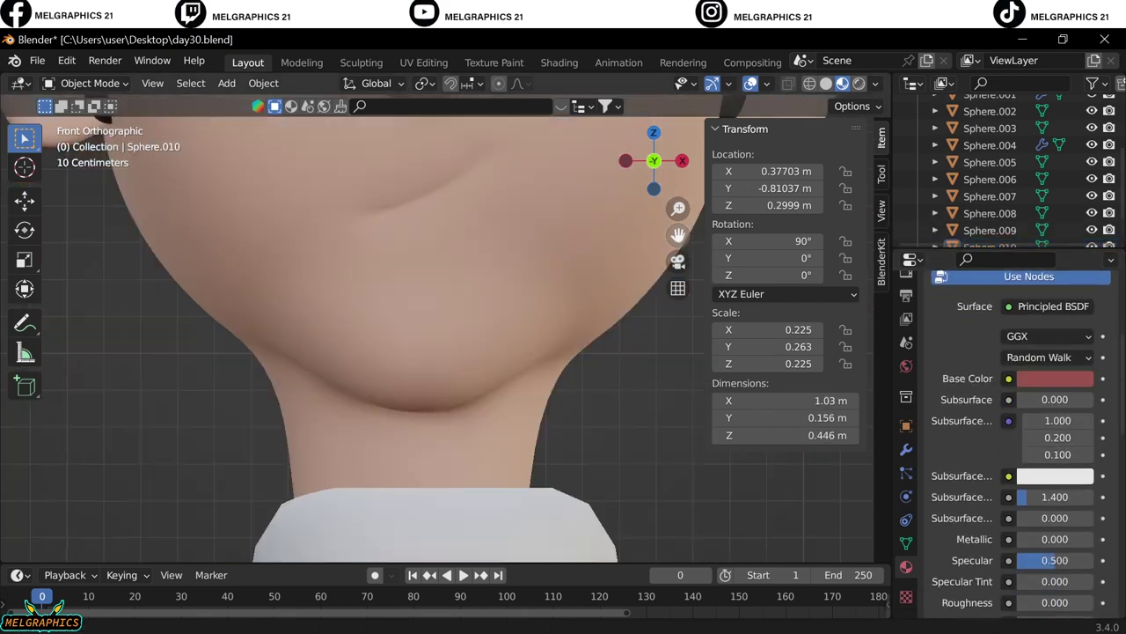
{"action": "left_click", "coordinate": [440, 378]}
{"action": "left_click", "coordinate": [1055, 591]}
{"action": "key", "text": "ctrl+v"}
{"action": "left_click", "coordinate": [783, 482]}
{"action": "left_click", "coordinate": [1042, 388]}
{"action": "left_click", "coordinate": [1055, 566]}
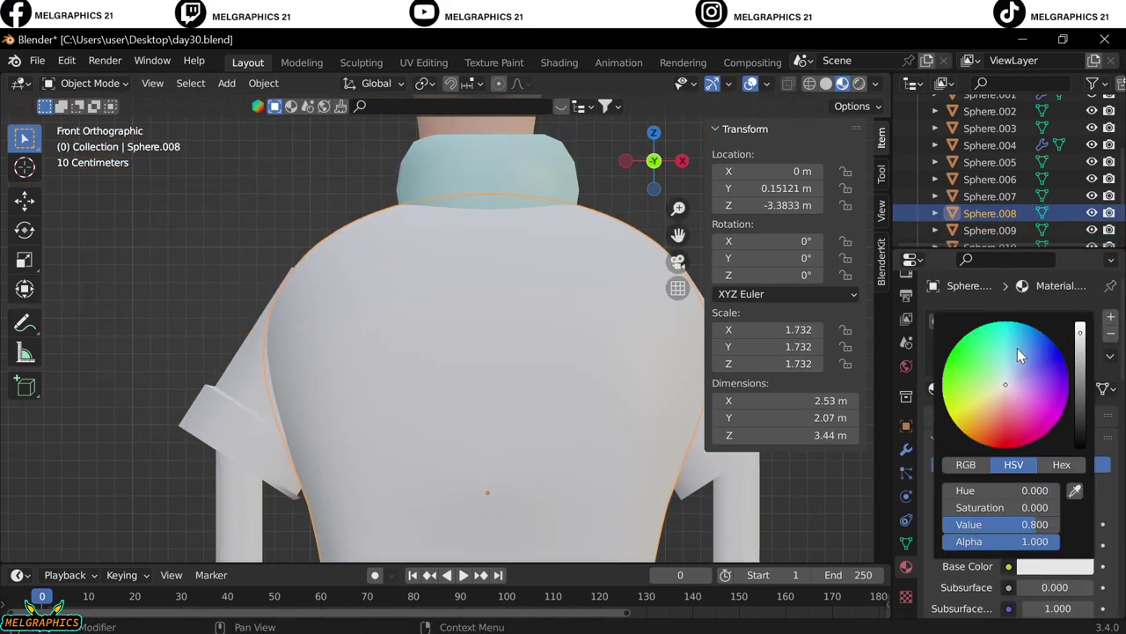
{"action": "key", "text": "ctrl+v"}
Make the sleeve light blue and the arm skin-coloured
{"action": "left_click", "coordinate": [704, 475]}
{"action": "left_click", "coordinate": [1042, 388]}
{"action": "key", "text": "ctrl+v"}
{"action": "left_click", "coordinate": [735, 511]}
{"action": "left_click", "coordinate": [1055, 565]}
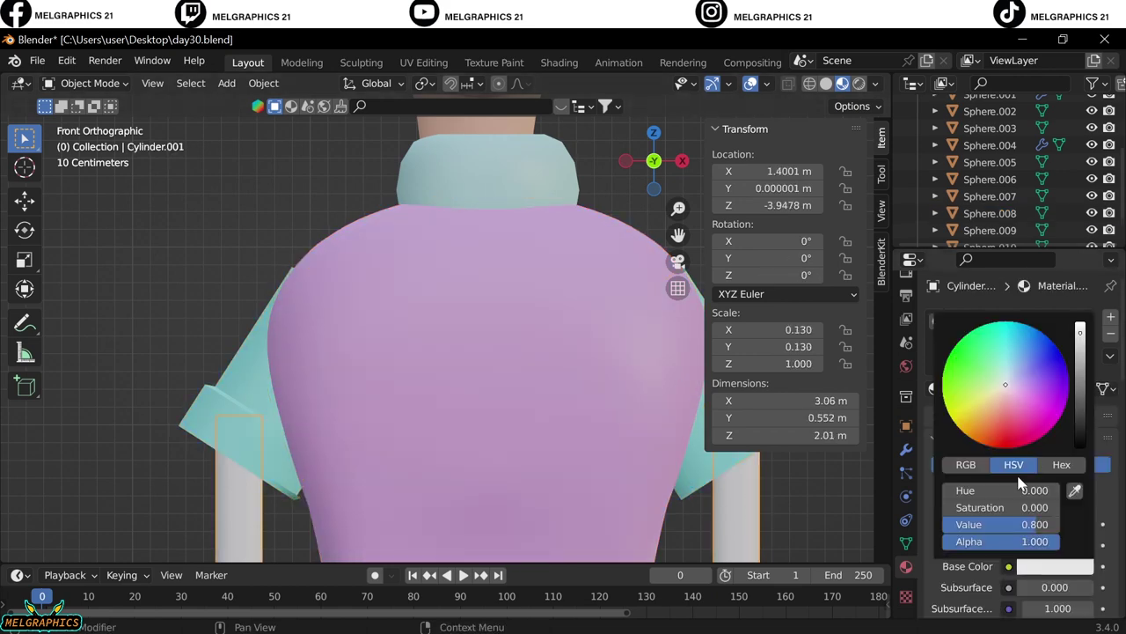
{"action": "key", "text": "ctrl+v"}
Colour the hat light blue and the ball on top of it pink
{"action": "scroll", "coordinate": [637, 433], "scroll_direction": "down", "scroll_amount": 3}
{"action": "scroll", "coordinate": [522, 296], "scroll_direction": "up", "scroll_amount": 3}
{"action": "middle_click_drag", "start_coordinate": [522, 296], "coordinate": [616, 290]}
{"action": "left_click", "coordinate": [414, 220]}
{"action": "left_click", "coordinate": [1055, 566]}
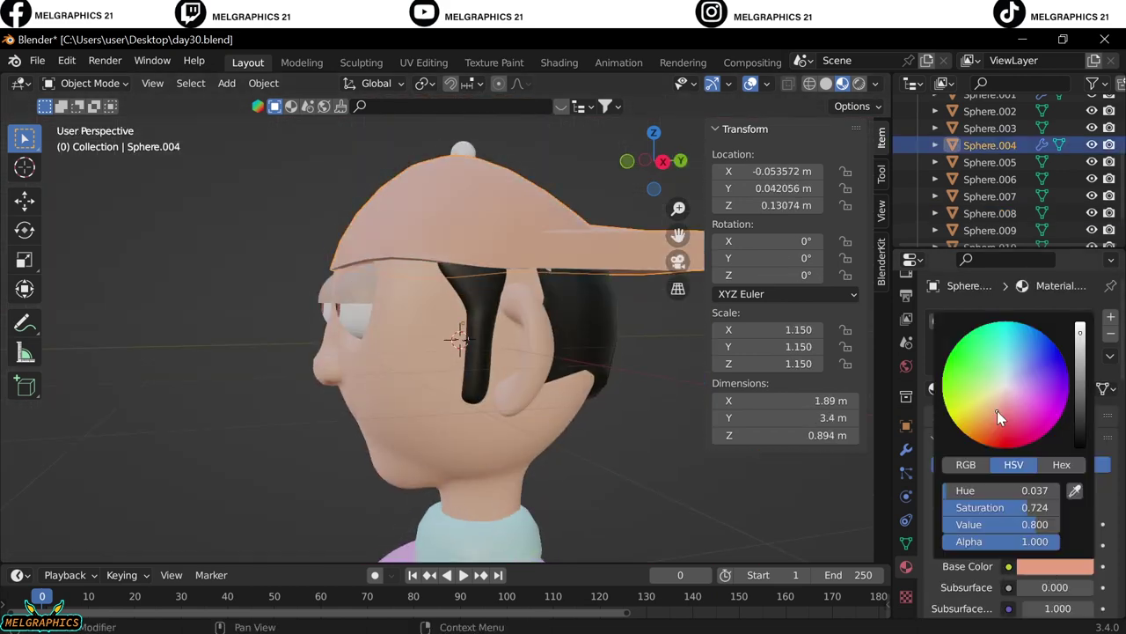
{"action": "left_click", "coordinate": [463, 153]}
{"action": "left_click", "coordinate": [1029, 389]}
{"action": "key", "text": "ctrl+v"}
{"action": "key", "text": "KP_1"}
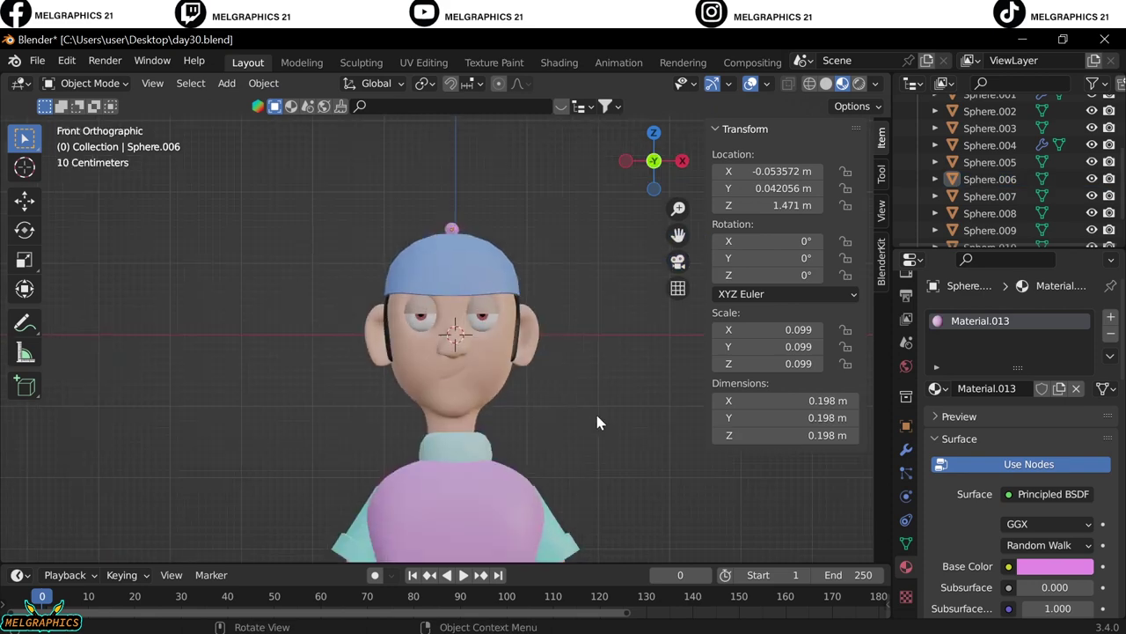
{"action": "scroll", "coordinate": [595, 411], "scroll_direction": "up", "scroll_amount": 2}
{"action": "scroll", "coordinate": [568, 348], "scroll_direction": "down", "scroll_amount": 1}
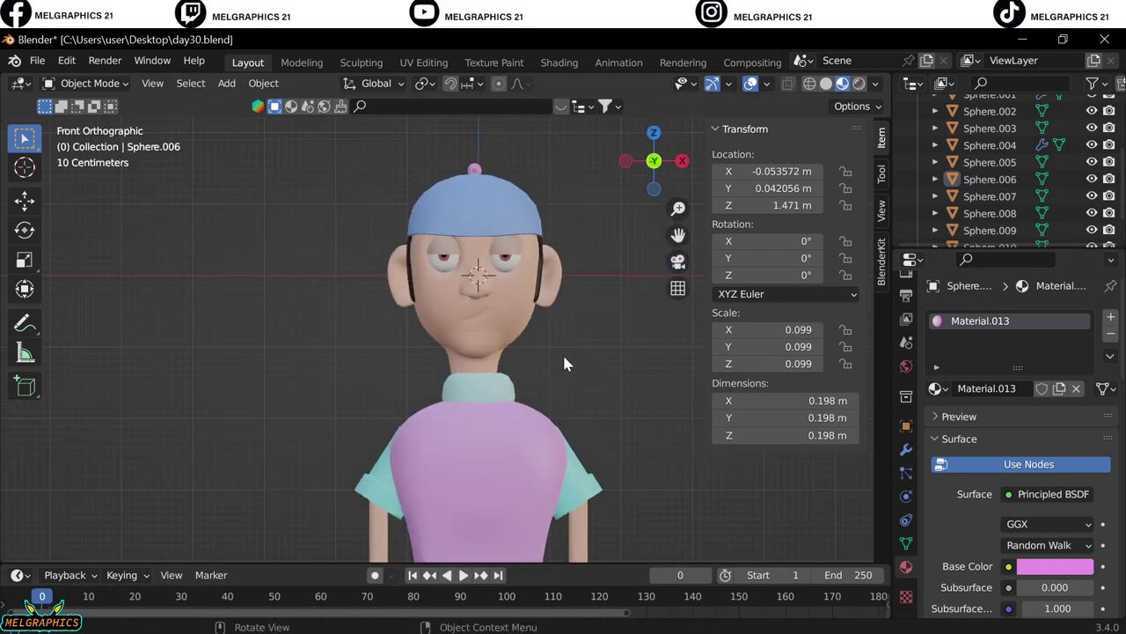
{"action": "key", "text": "shift+a"}
Add a camera and push it back along Y, checking the framing through the camera view
{"action": "left_click", "coordinate": [290, 542]}
{"action": "key", "text": "KP_3"}
{"action": "key", "text": "g"}
{"action": "key", "text": "y"}
{"action": "left_click", "coordinate": [86, 455]}
{"action": "key", "text": "KP_0"}
{"action": "key", "text": "KP_3"}
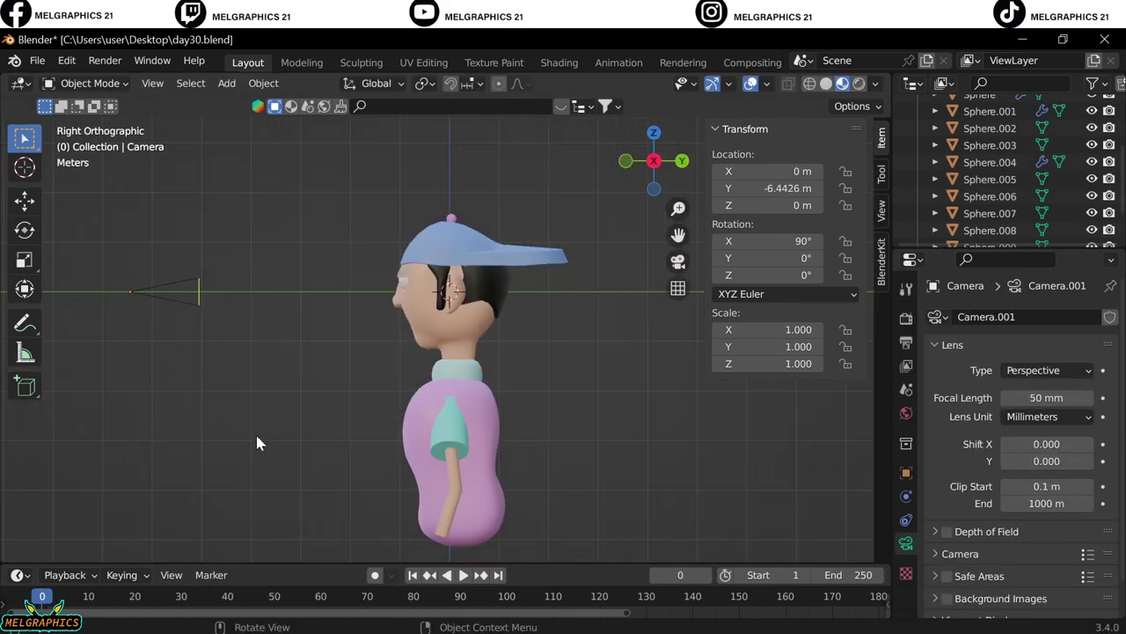
{"action": "key", "text": "g"}
{"action": "key", "text": "y"}
{"action": "left_click", "coordinate": [82, 364]}
{"action": "key", "text": "KP_0"}
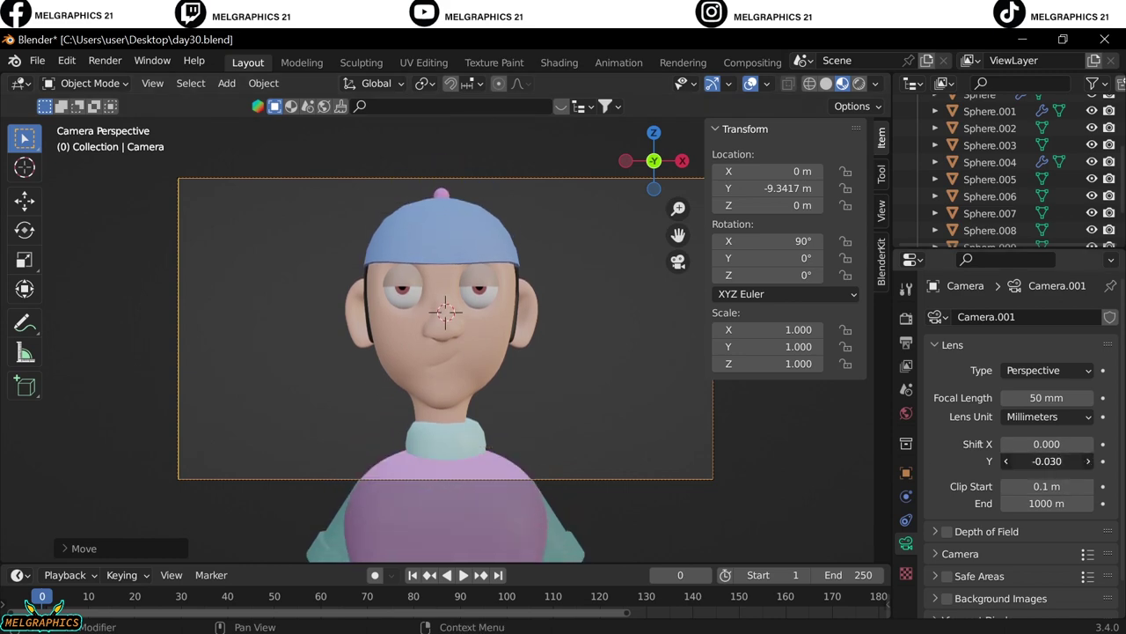
Replace the old hat with a new UV sphere raised above the head
{"action": "left_click", "coordinate": [454, 223]}
{"action": "middle_click_drag", "start_coordinate": [599, 403], "coordinate": [380, 403]}
{"action": "key", "text": "Delete"}
{"action": "key", "text": "shift+a"}
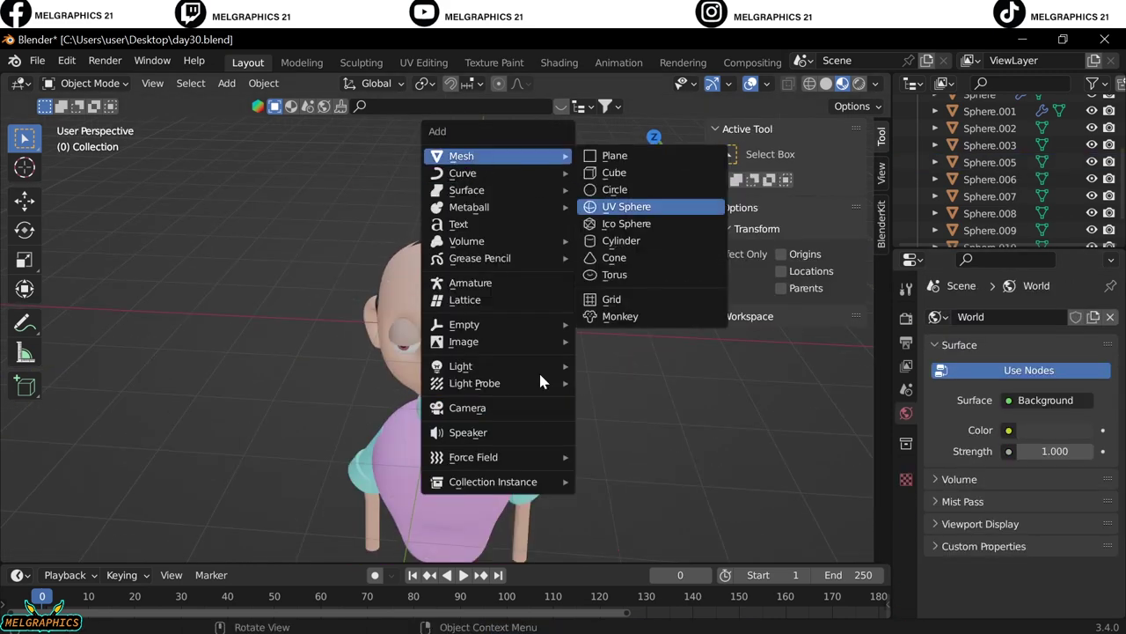
{"action": "left_click", "coordinate": [621, 206]}
{"action": "key", "text": "KP_1"}
{"action": "key", "text": "g"}
{"action": "key", "text": "z"}
{"action": "left_click", "coordinate": [264, 238]}
Delete the sphere's lower half in Edit Mode to leave a half-dome
{"action": "key", "text": "Tab"}
{"action": "key", "text": "shift+z"}
{"action": "left_click_drag", "start_coordinate": [321, 268], "coordinate": [593, 397]}
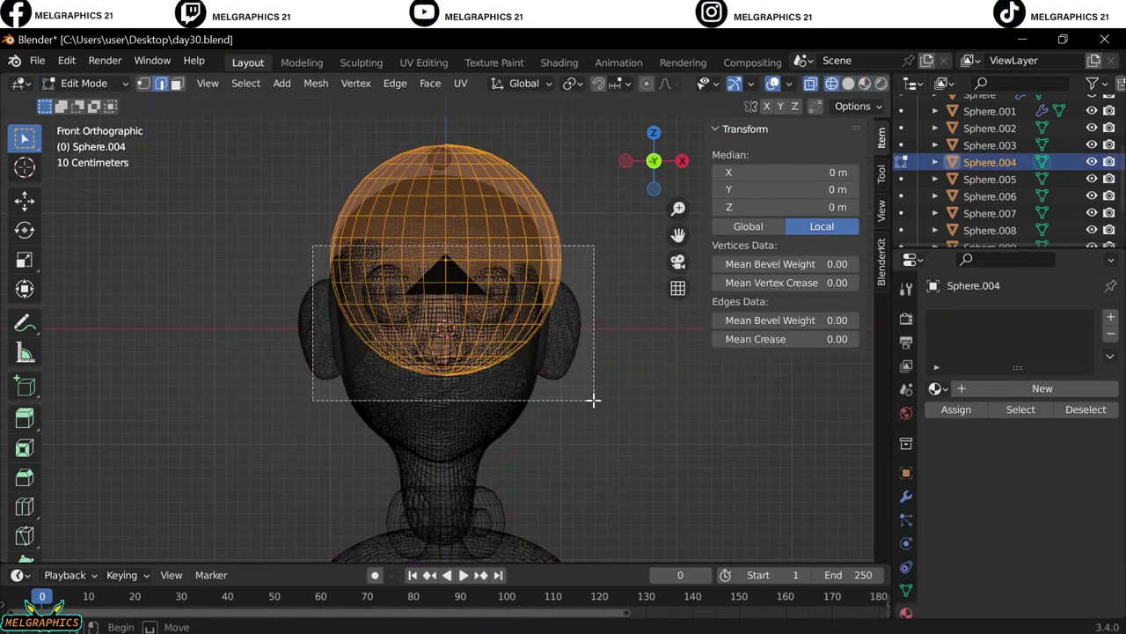
{"action": "key", "text": "x"}
{"action": "left_click", "coordinate": [84, 83]}
{"action": "left_click", "coordinate": [95, 100]}
Reposition the half-dome hat sideways and resize it to fit the head
{"action": "key", "text": "g"}
{"action": "left_click", "coordinate": [1042, 388]}
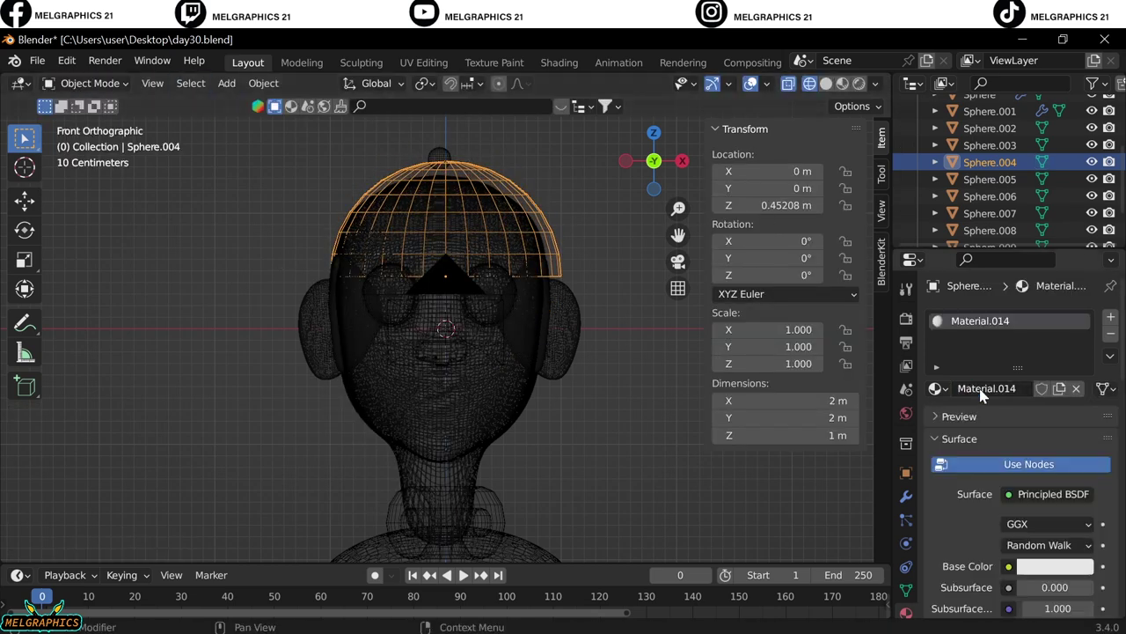
{"action": "key", "text": "shift+z"}
{"action": "key", "text": "g"}
{"action": "key", "text": "x"}
{"action": "left_click", "coordinate": [535, 295]}
{"action": "key", "text": "s"}
{"action": "left_click", "coordinate": [677, 410]}
Add a Solidify modifier to the hat dome with offset 1
{"action": "left_click", "coordinate": [906, 496]}
{"action": "left_click", "coordinate": [1021, 317]}
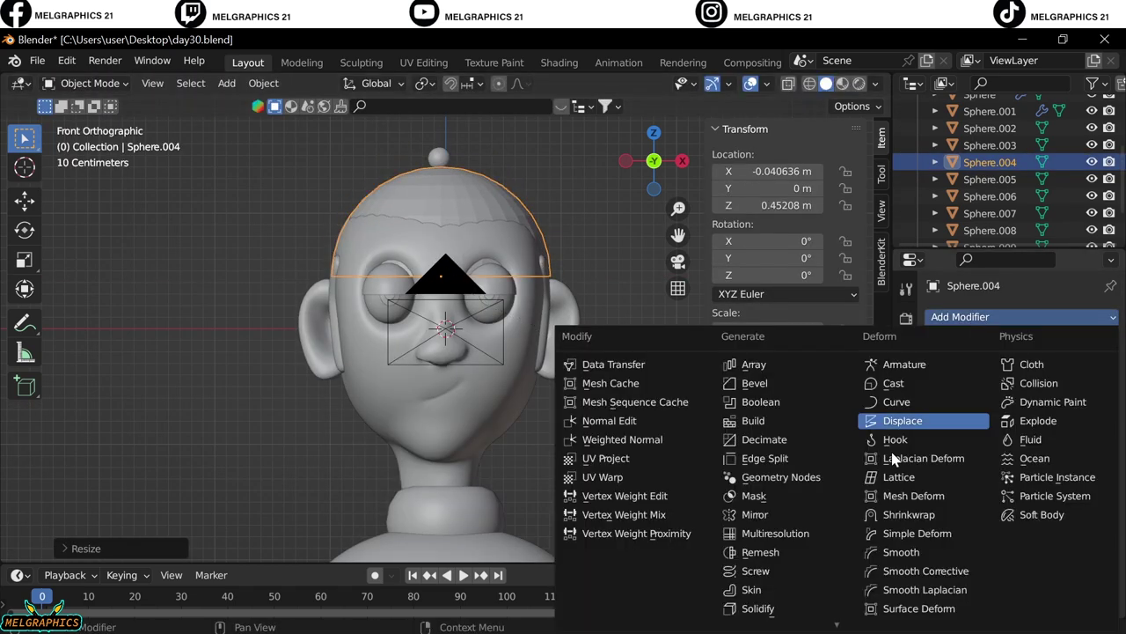
{"action": "left_click", "coordinate": [749, 560]}
{"action": "key", "text": "s"}
{"action": "key", "text": "Escape"}
Stretch the dome front to back (Y 1.078), shift it along Y, and set thickness 0.03 m
{"action": "key", "text": "KP_3"}
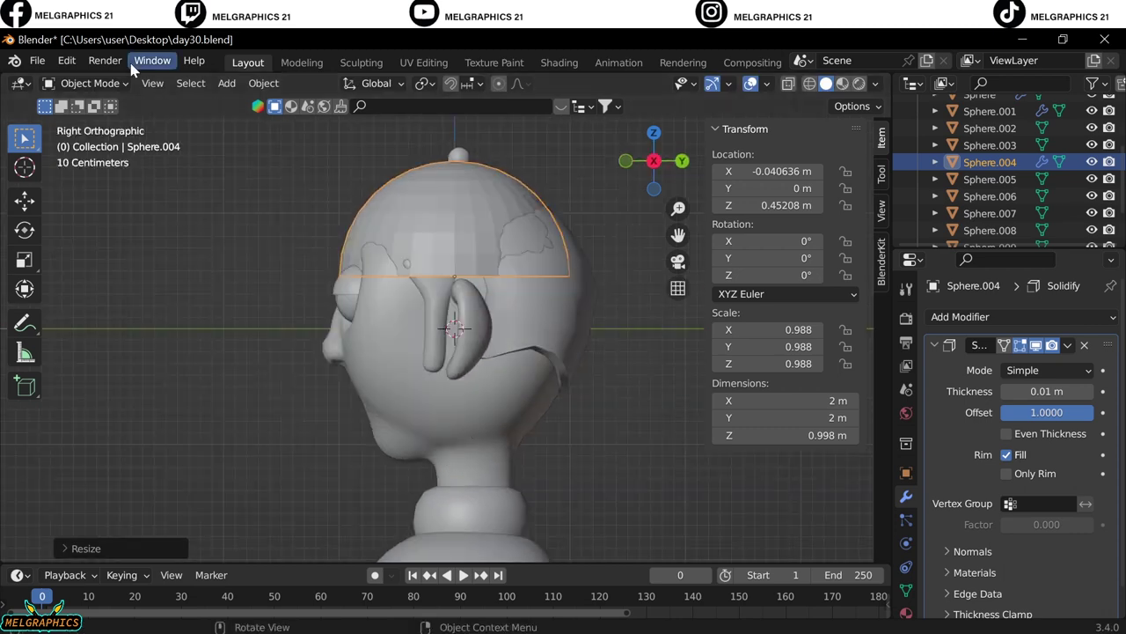
{"action": "key", "text": "s"}
{"action": "key", "text": "y"}
{"action": "left_click", "coordinate": [519, 387]}
{"action": "key", "text": "g"}
{"action": "key", "text": "y"}
{"action": "left_click", "coordinate": [520, 387]}
{"action": "key", "text": "KP_1"}
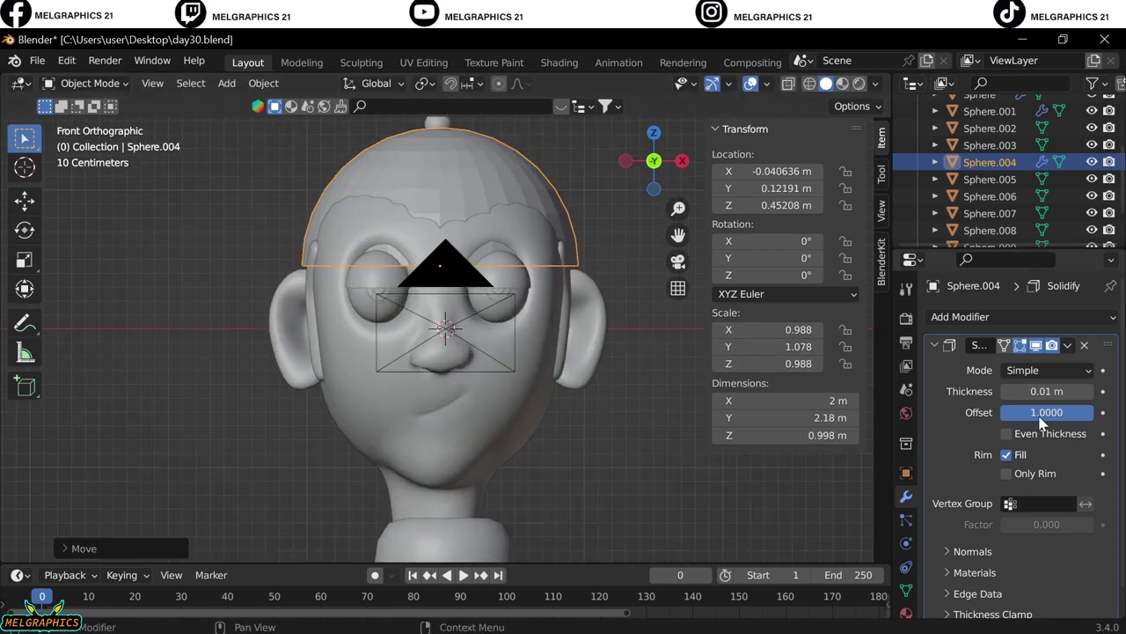
{"action": "left_click_drag", "start_coordinate": [1048, 391], "coordinate": [1078, 391]}
{"action": "middle_click_drag", "start_coordinate": [613, 396], "coordinate": [551, 284]}
{"action": "key", "text": "KP_1"}
{"action": "key", "text": "shift+a"}
Add a torus and slide it down and back to the hat's base as the brim
{"action": "left_click", "coordinate": [631, 350]}
{"action": "key", "text": "g"}
{"action": "key", "text": "z"}
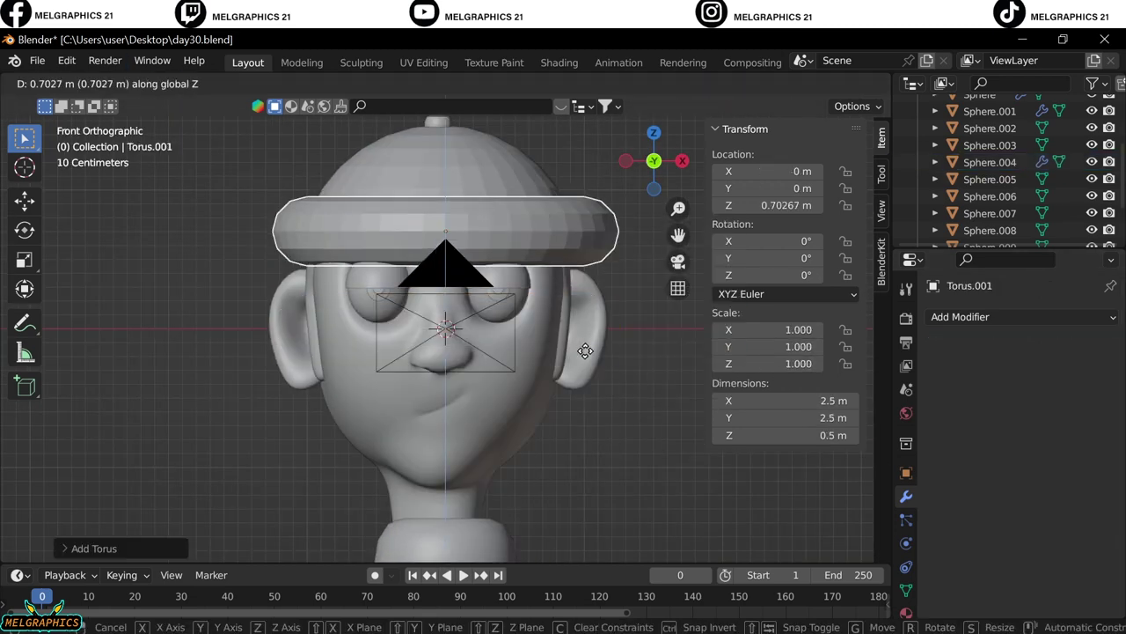
{"action": "middle_click_drag", "start_coordinate": [529, 422], "coordinate": [346, 443]}
{"action": "key", "text": "KP_3"}
{"action": "key", "text": "g"}
{"action": "key", "text": "y"}
{"action": "left_click", "coordinate": [587, 420]}
Apply Shade Smooth to the torus brim
{"action": "middle_click_drag", "start_coordinate": [586, 420], "coordinate": [506, 522]}
{"action": "key", "text": "KP_1"}
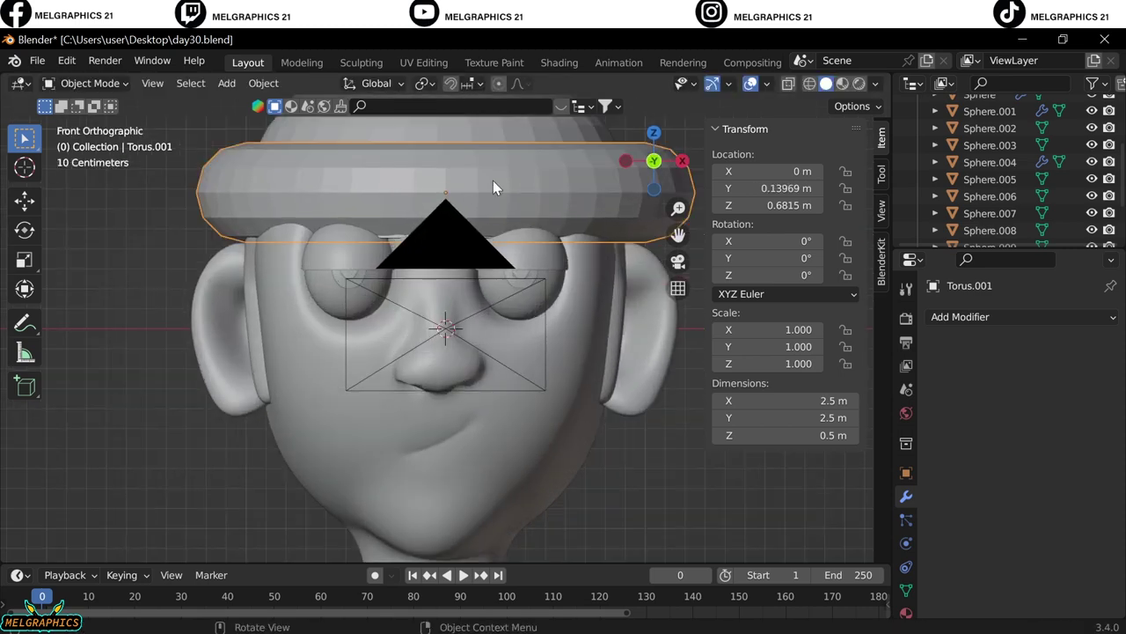
{"action": "middle_click_drag", "start_coordinate": [493, 181], "coordinate": [529, 488]}
{"action": "right_click", "coordinate": [530, 488]}
{"action": "left_click", "coordinate": [564, 511]}
{"action": "middle_click_drag", "start_coordinate": [528, 352], "coordinate": [554, 272]}
{"action": "left_click", "coordinate": [554, 273]}
{"action": "key", "text": "KP_1"}
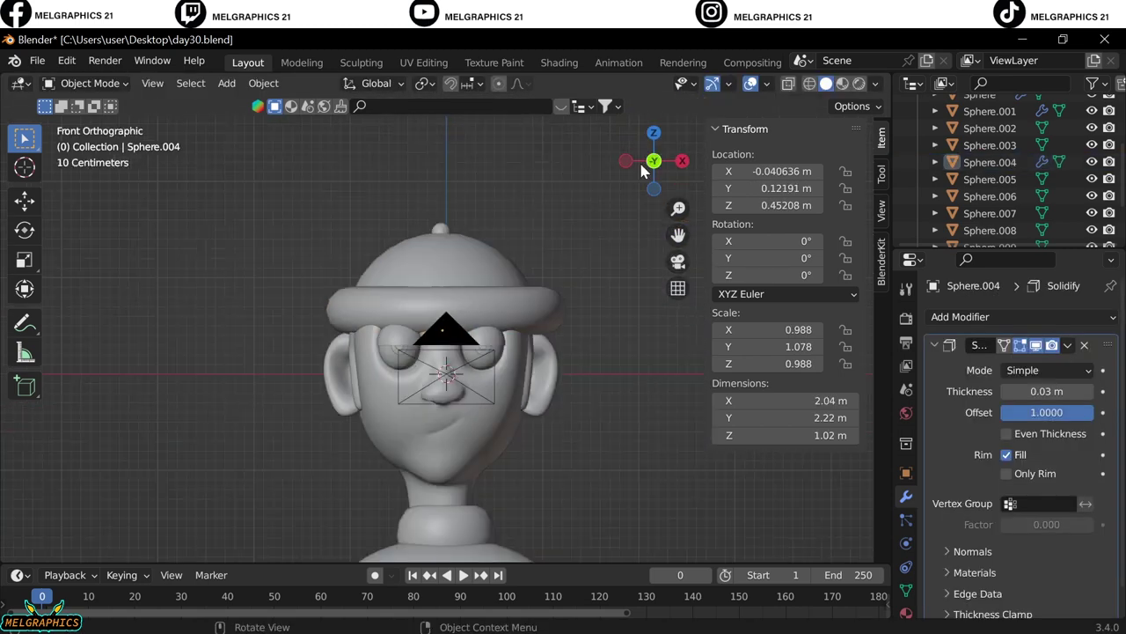
Give the brim a new teal material and colour the hat dome the same teal
{"action": "left_click", "coordinate": [528, 290]}
{"action": "left_click", "coordinate": [907, 611]}
{"action": "left_click", "coordinate": [1021, 361]}
{"action": "left_click", "coordinate": [1055, 566]}
{"action": "left_click", "coordinate": [1005, 352]}
{"action": "left_click", "coordinate": [989, 162]}
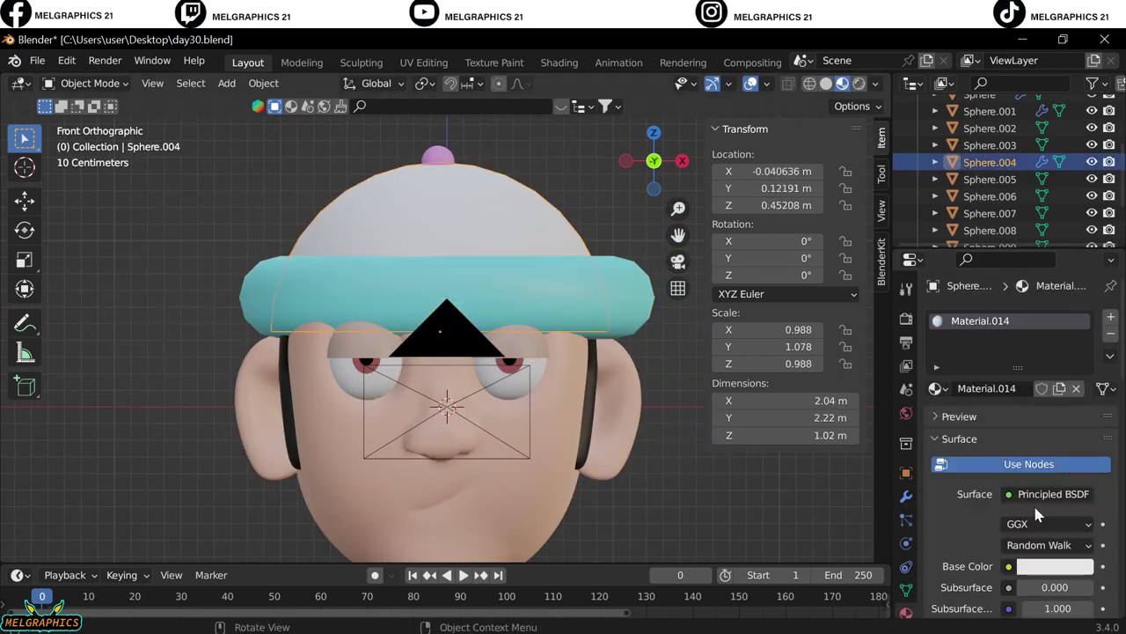
{"action": "left_click", "coordinate": [1055, 566]}
{"action": "left_click", "coordinate": [1005, 352]}
{"action": "middle_click_drag", "start_coordinate": [774, 396], "coordinate": [625, 471]}
Resize the brim around the hat and reposition both hat pieces together
{"action": "key", "text": "KP_3"}
{"action": "left_click", "coordinate": [438, 300]}
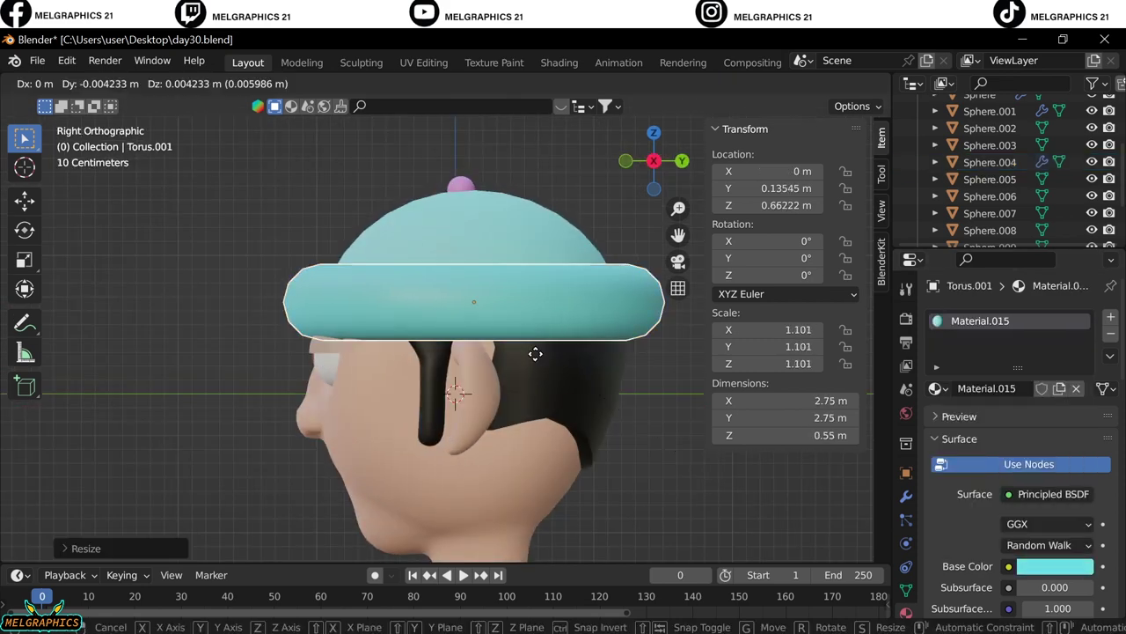
{"action": "key", "text": "KP_1"}
{"action": "middle_click_drag", "start_coordinate": [555, 317], "coordinate": [492, 472]}
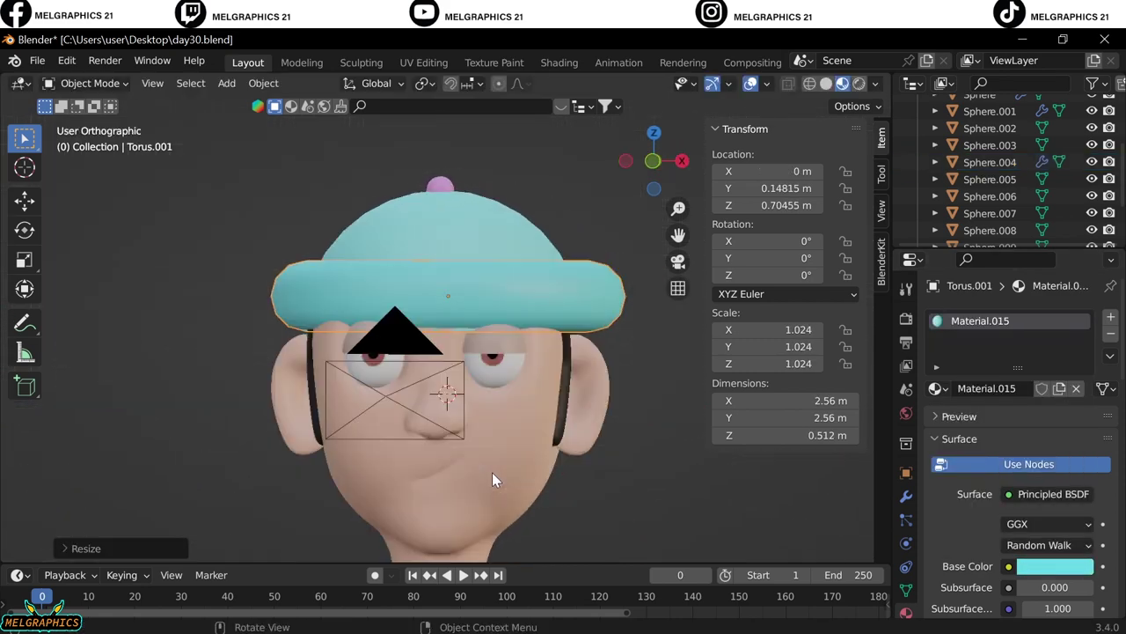
{"action": "key", "text": "KP_1"}
{"action": "left_click", "coordinate": [500, 220]}
{"action": "left_click", "coordinate": [438, 172], "text": "shift"}
{"action": "key", "text": "g"}
{"action": "left_click", "coordinate": [600, 382]}
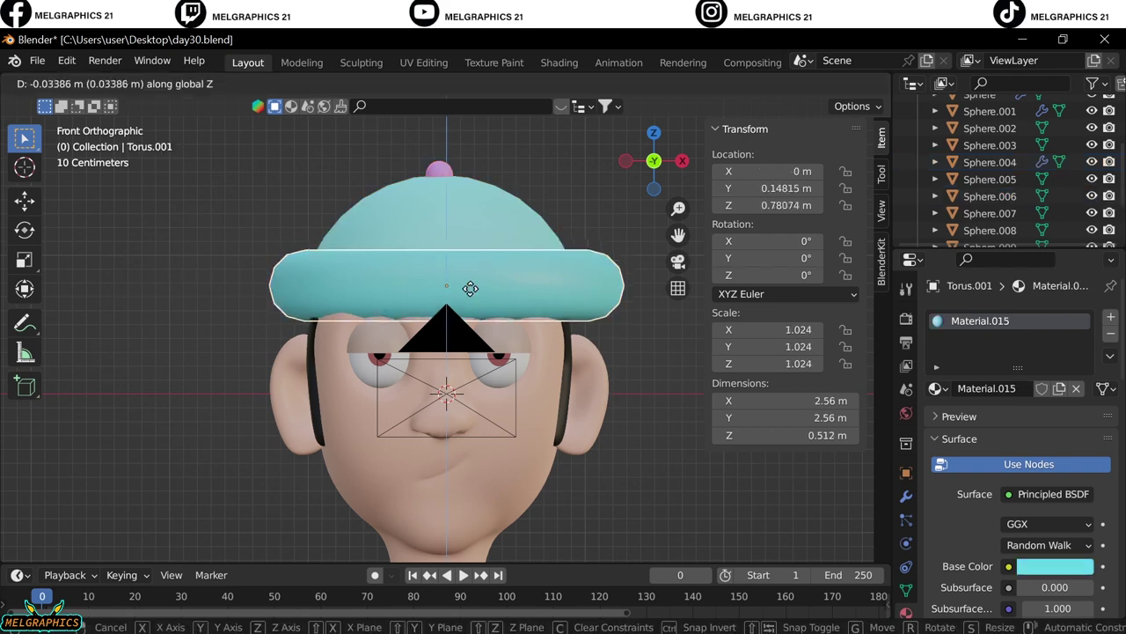
Raise the brim vertically to Z 0.80 m so it fits the dome
{"action": "left_click", "coordinate": [559, 273]}
{"action": "key", "text": "g"}
{"action": "key", "text": "z"}
{"action": "left_click", "coordinate": [559, 272]}
{"action": "key", "text": "KP_3"}
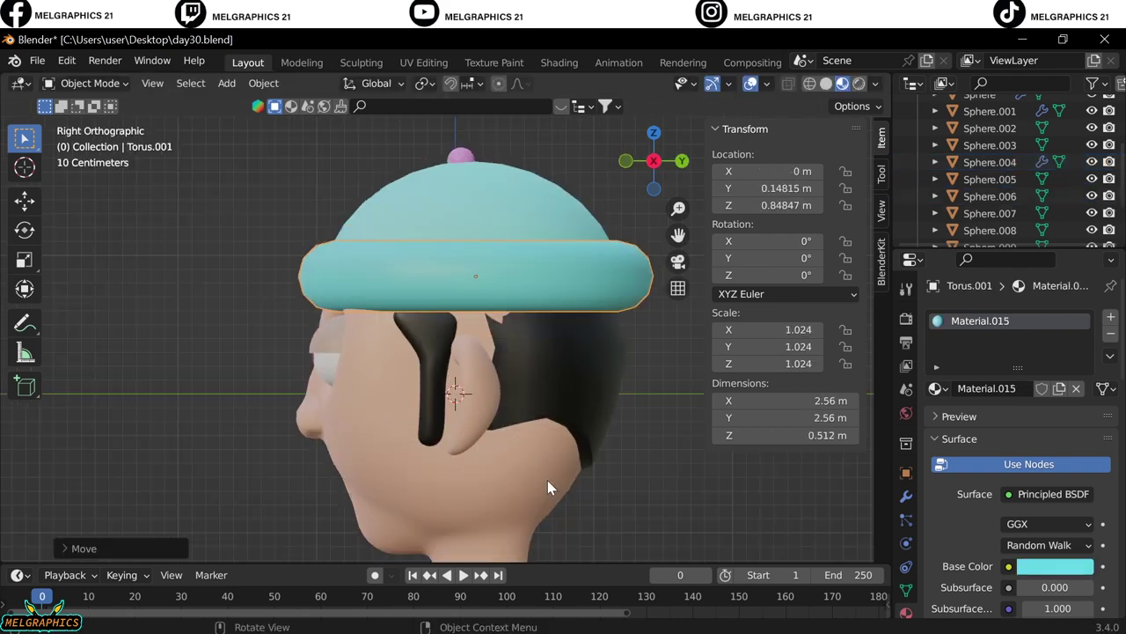
{"action": "key", "text": "KP_1"}
Add a torus for the glasses and rotate it 90° about X with rx90
{"action": "key", "text": "shift+a"}
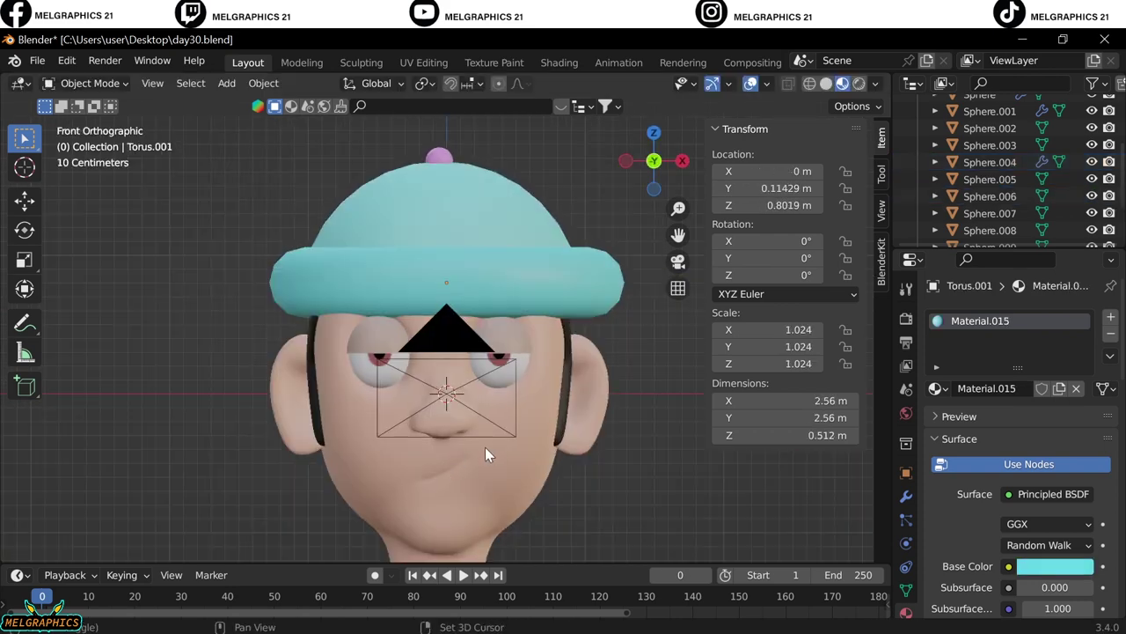
{"action": "left_click", "coordinate": [485, 447]}
{"action": "type", "text": "rx90"}
{"action": "key", "text": "Return"}
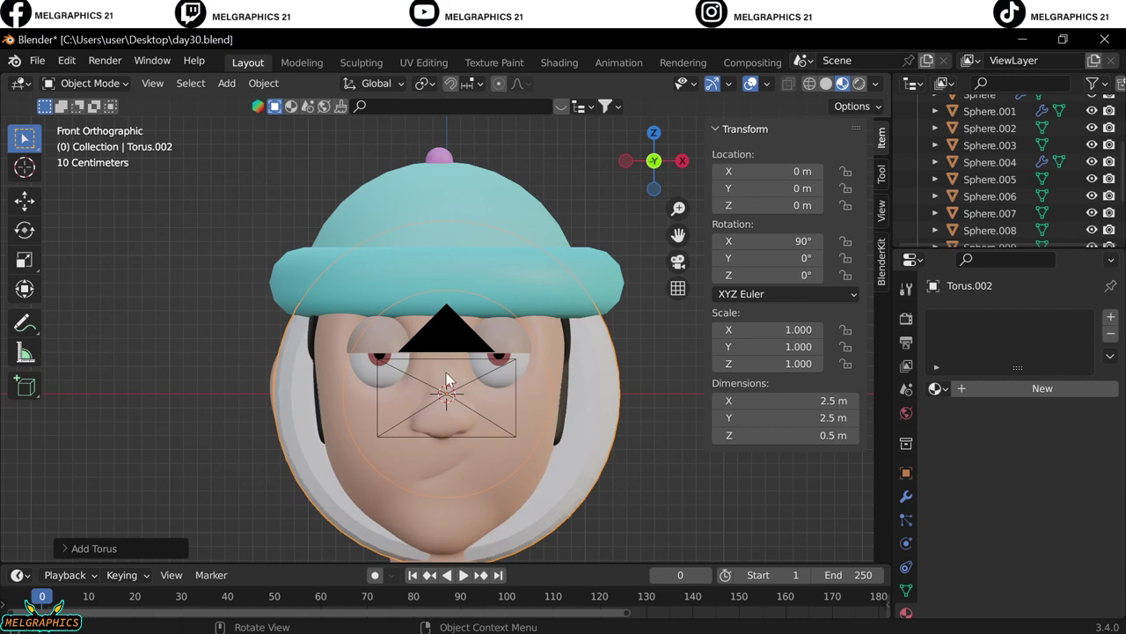
Shrink the upright torus to lens size and move it in front of the face
{"action": "key", "text": "s"}
{"action": "left_click", "coordinate": [573, 475]}
{"action": "key", "text": "g"}
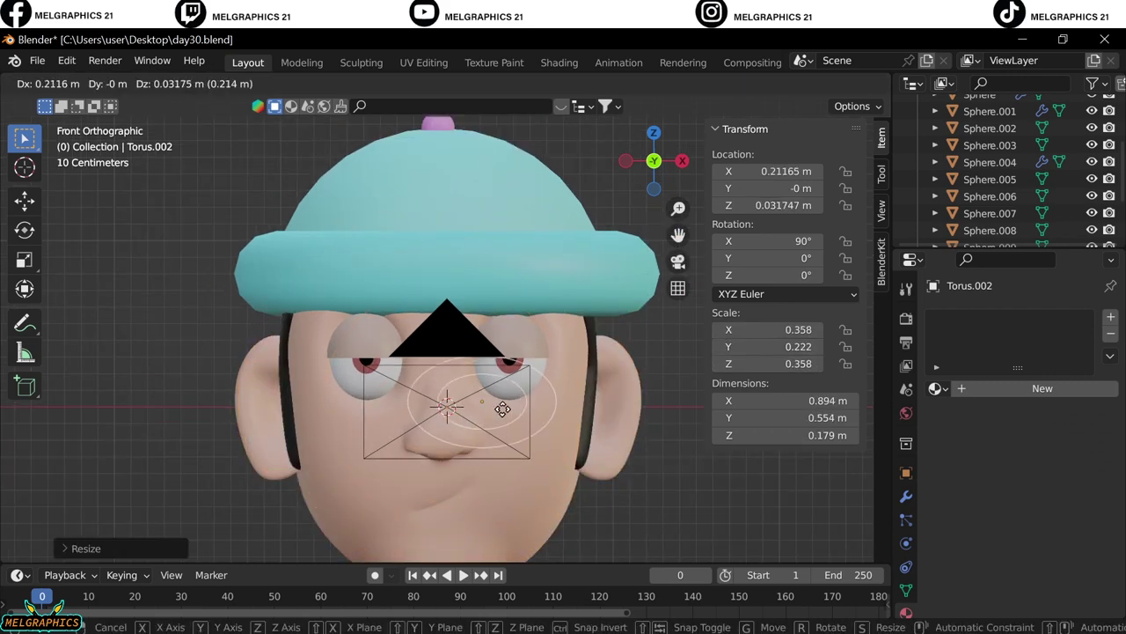
{"action": "key", "text": "KP_3"}
{"action": "left_click", "coordinate": [664, 240]}
{"action": "key", "text": "KP_1"}
{"action": "scroll", "coordinate": [665, 241], "scroll_direction": "up", "scroll_amount": 4}
Thin the ring's tube using Shrink/Fatten in Edit Mode
{"action": "left_click", "coordinate": [89, 83]}
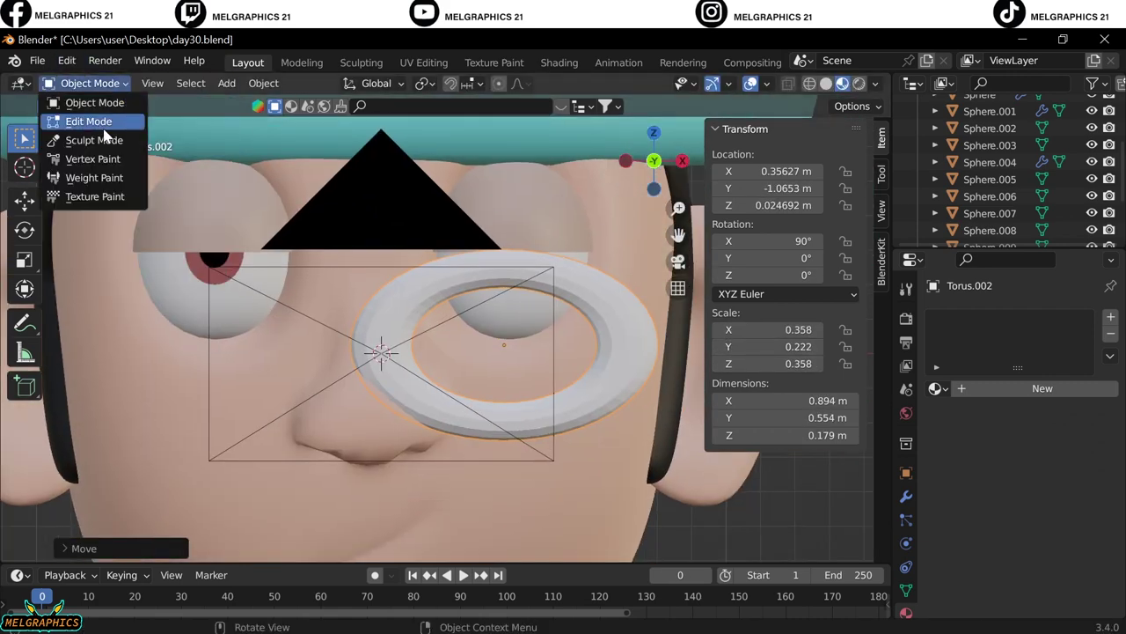
{"action": "left_click", "coordinate": [88, 118]}
{"action": "left_click", "coordinate": [314, 83]}
{"action": "left_click", "coordinate": [499, 256]}
{"action": "left_click", "coordinate": [318, 258]}
{"action": "key", "text": "Tab"}
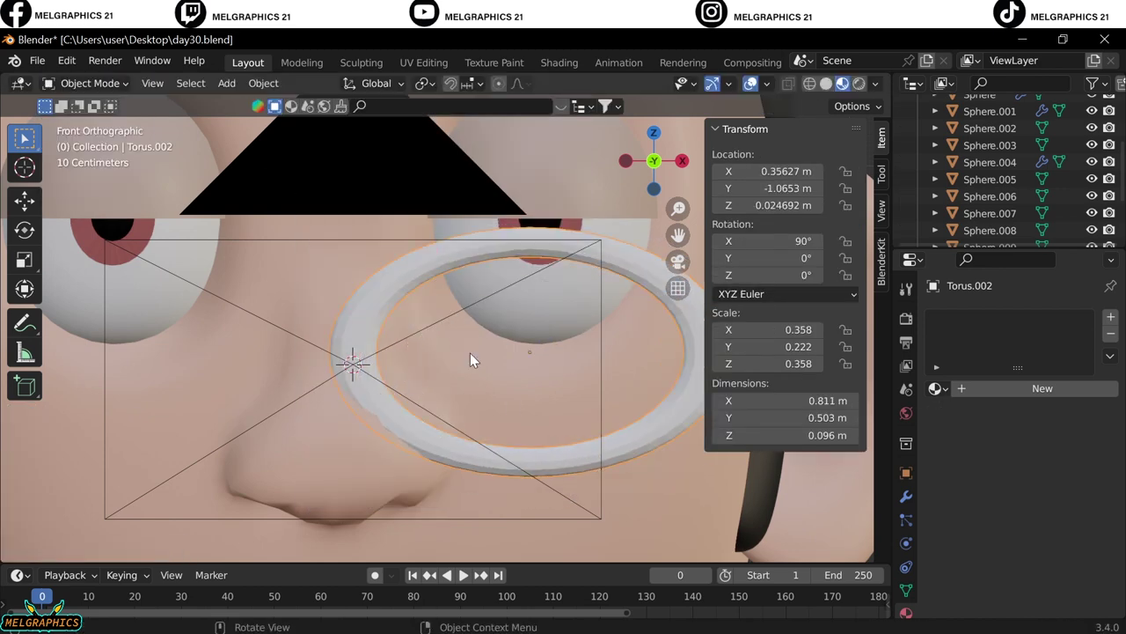
Shrink the ring further and slide it over the right eye
{"action": "key", "text": "s"}
{"action": "left_click", "coordinate": [510, 387]}
{"action": "key", "text": "g"}
{"action": "left_click", "coordinate": [564, 440]}
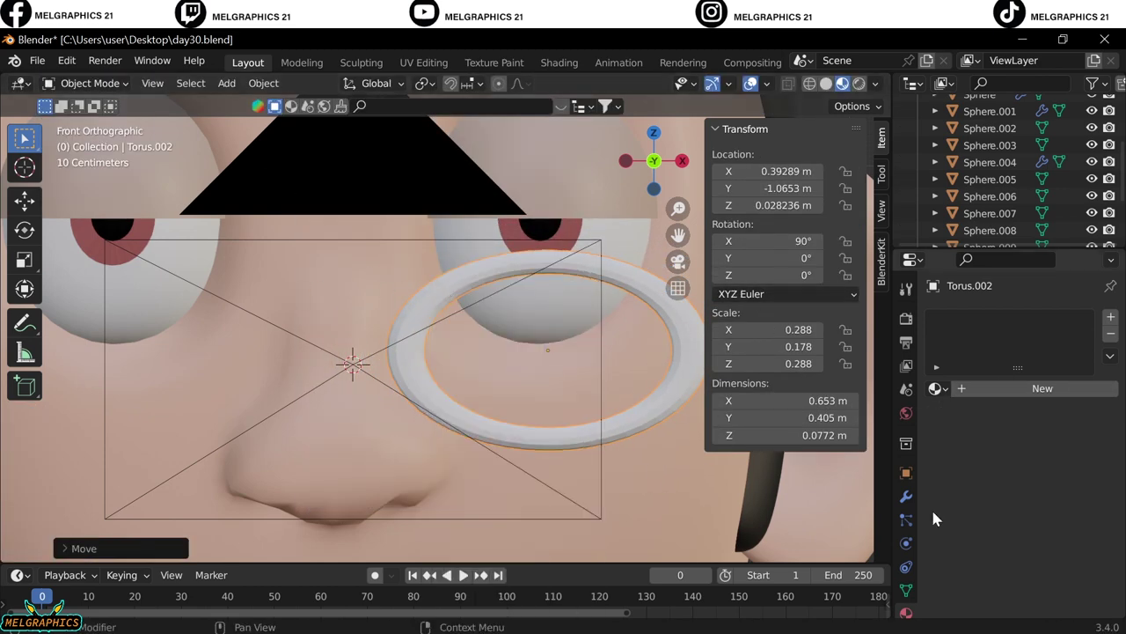
Add a Mirror modifier to the ring with the head Sphere as mirror object
{"action": "left_click", "coordinate": [907, 496]}
{"action": "left_click", "coordinate": [1021, 317]}
{"action": "left_click", "coordinate": [757, 498]}
{"action": "left_click", "coordinate": [1038, 432]}
{"action": "left_click", "coordinate": [980, 367]}
Place a linked copy of the ring between the lenses as the bridge, then enter Edit Mode
{"action": "key", "text": "alt+d"}
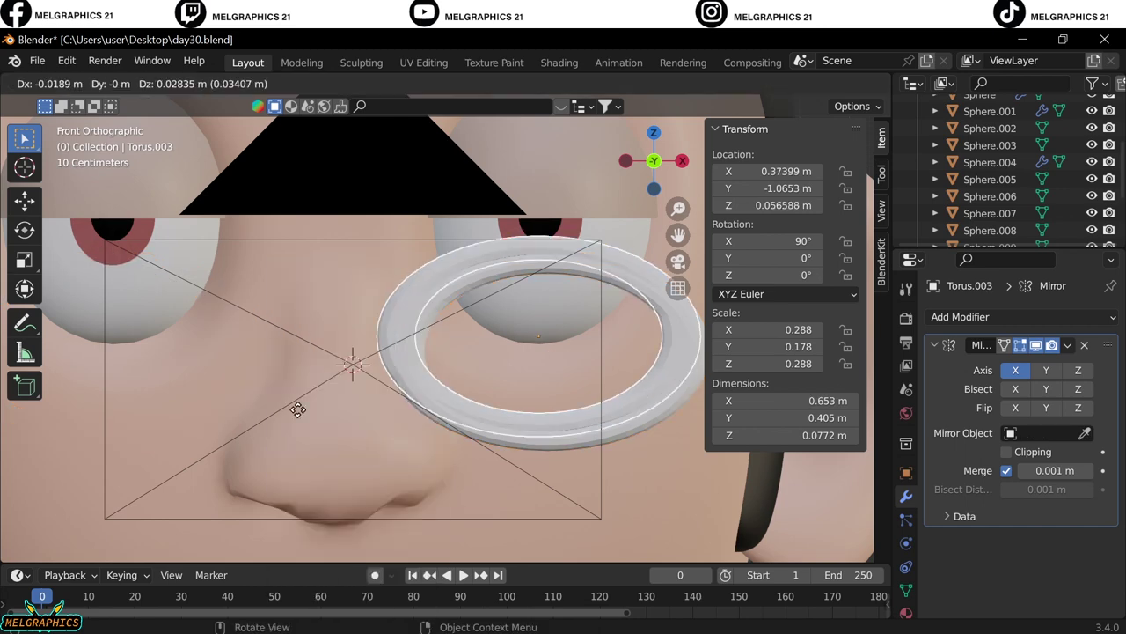
{"action": "left_click", "coordinate": [555, 433]}
{"action": "left_click", "coordinate": [90, 83]}
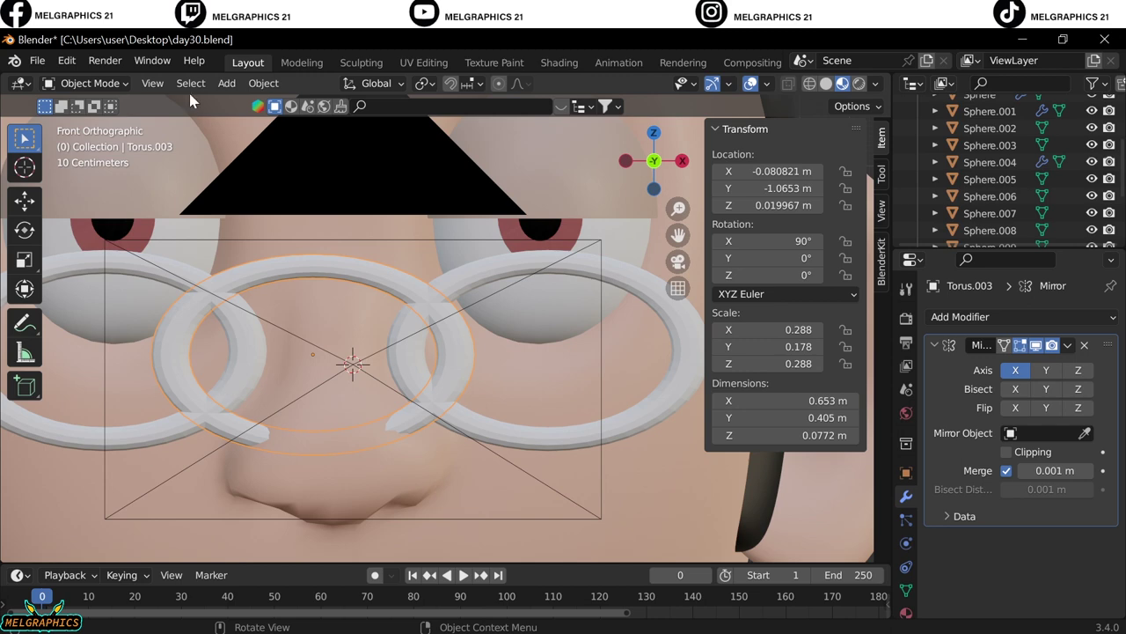
{"action": "key", "text": "Tab"}
Select the bridge ring in front view with X-ray to isolate its lower arc
{"action": "left_click_drag", "start_coordinate": [401, 313], "coordinate": [438, 331]}
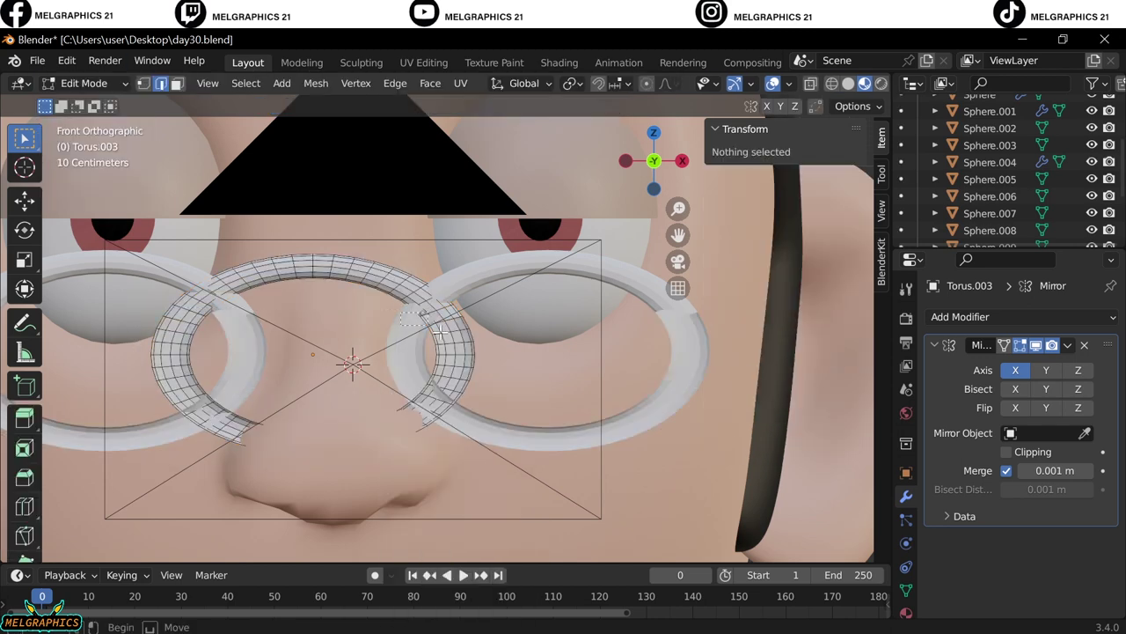
{"action": "middle_click_drag", "start_coordinate": [438, 331], "coordinate": [445, 443]}
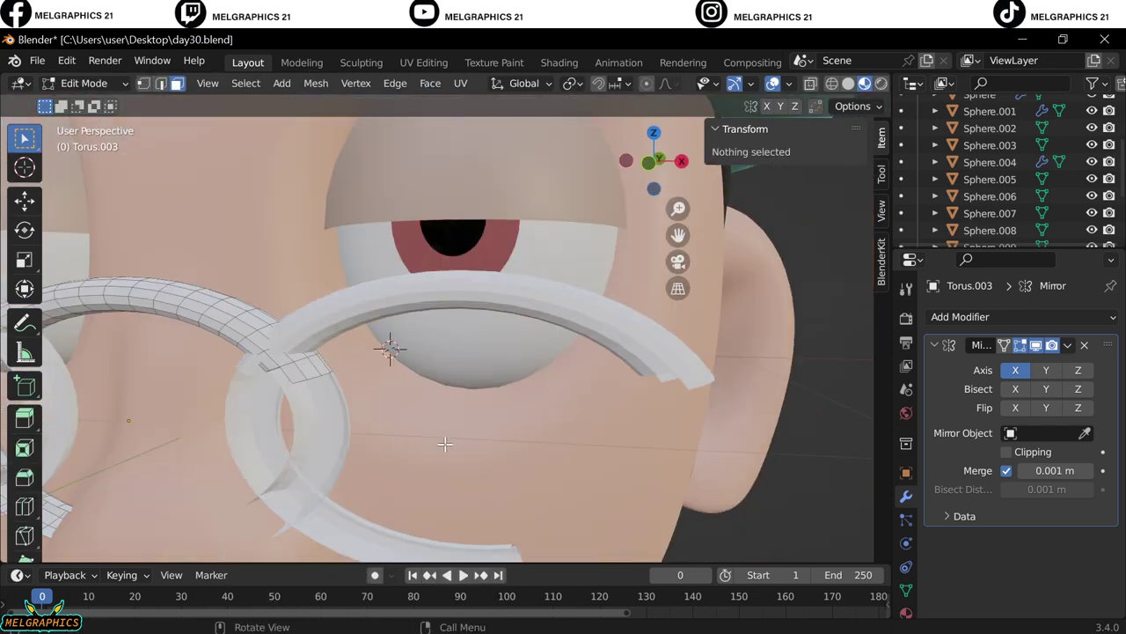
{"action": "key", "text": "a"}
{"action": "key", "text": "KP_1"}
{"action": "key", "text": "shift+z"}
{"action": "key", "text": "alt+a"}
{"action": "key", "text": "l"}
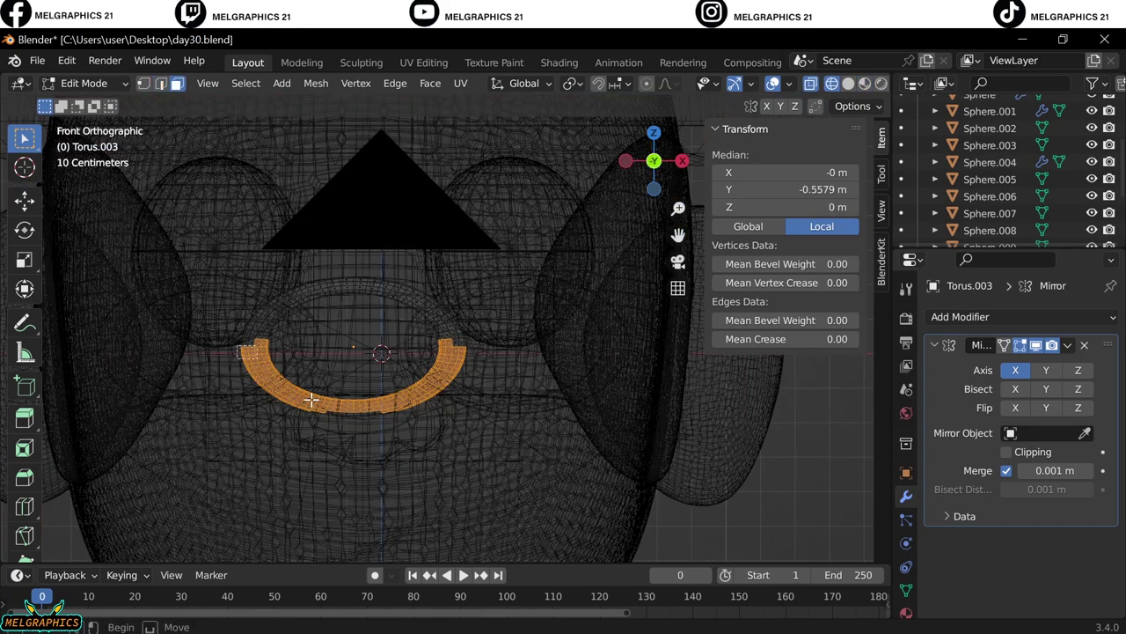
{"action": "key", "text": "alt+a"}
{"action": "key", "text": "shift+z"}
Delete the bridge faces that overlap the lens rims and inspect the trimmed rings
{"action": "scroll", "coordinate": [395, 390], "scroll_direction": "up", "scroll_amount": 5}
{"action": "left_click", "coordinate": [447, 327]}
{"action": "key", "text": "x"}
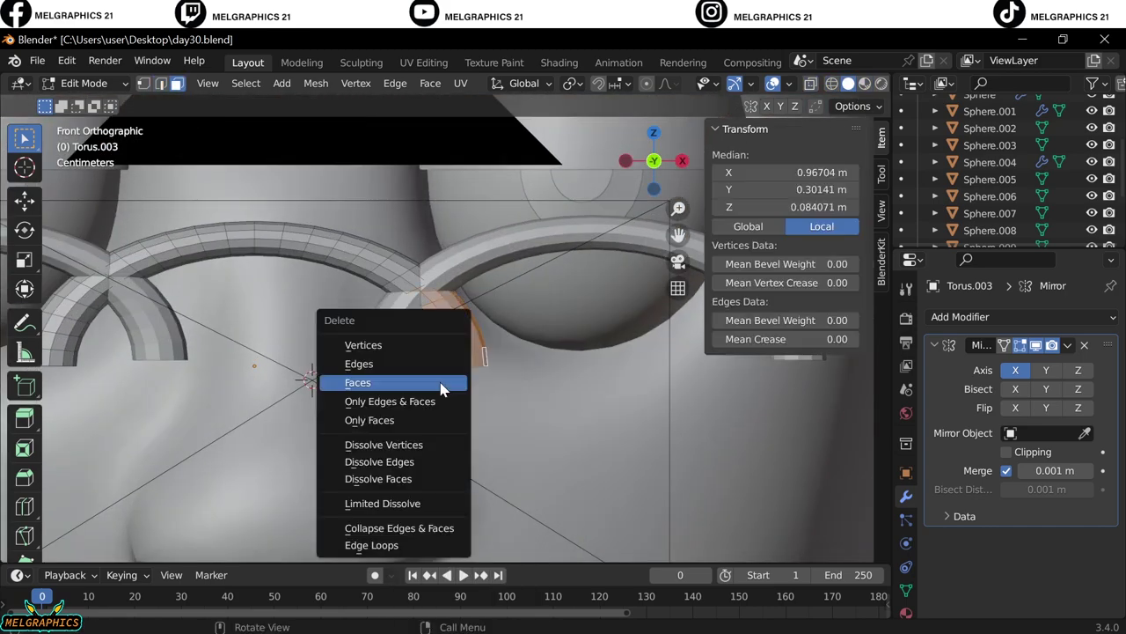
{"action": "left_click", "coordinate": [443, 388]}
{"action": "key", "text": "shift+z"}
{"action": "key", "text": "alt+a"}
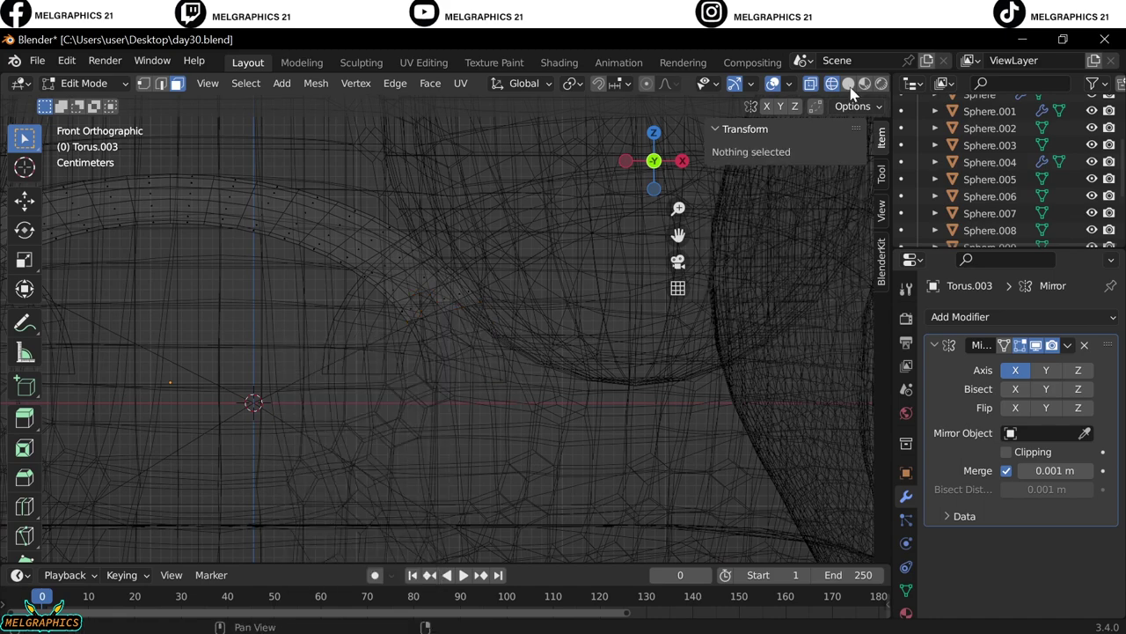
{"action": "left_click", "coordinate": [848, 83]}
{"action": "middle_click_drag", "start_coordinate": [414, 407], "coordinate": [383, 299]}
Try a line-flattening stroke across the rings in Sculpt Mode, then undo it
{"action": "key", "text": "alt+h"}
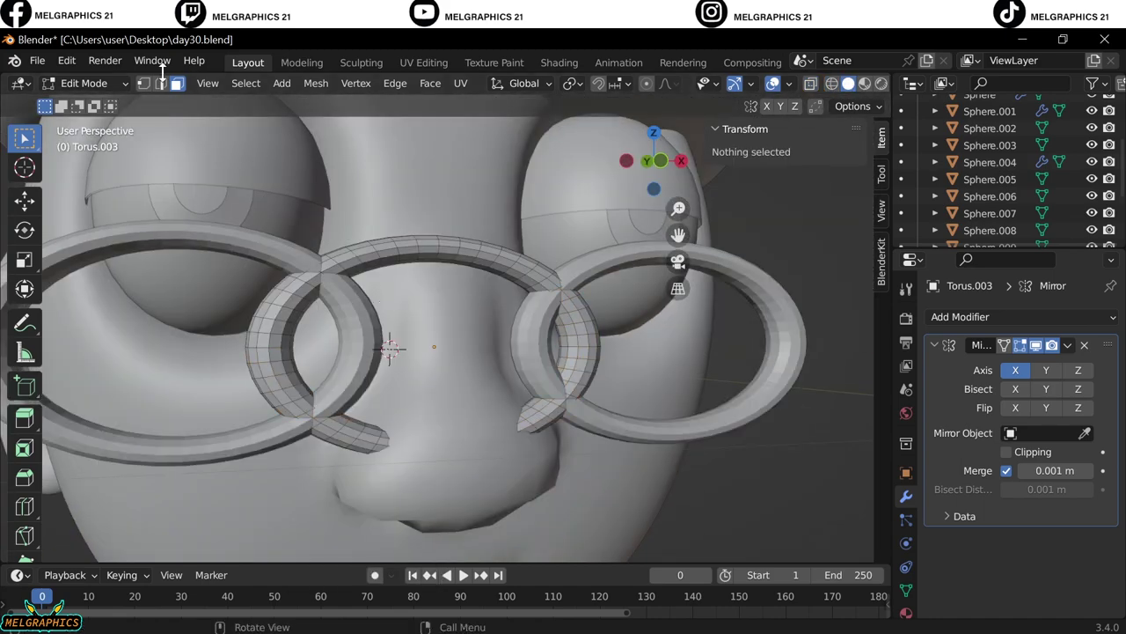
{"action": "left_click", "coordinate": [83, 83]}
{"action": "left_click", "coordinate": [88, 99]}
{"action": "left_click", "coordinate": [79, 83]}
{"action": "left_click", "coordinate": [88, 138]}
{"action": "left_click_drag", "start_coordinate": [256, 290], "coordinate": [652, 317]}
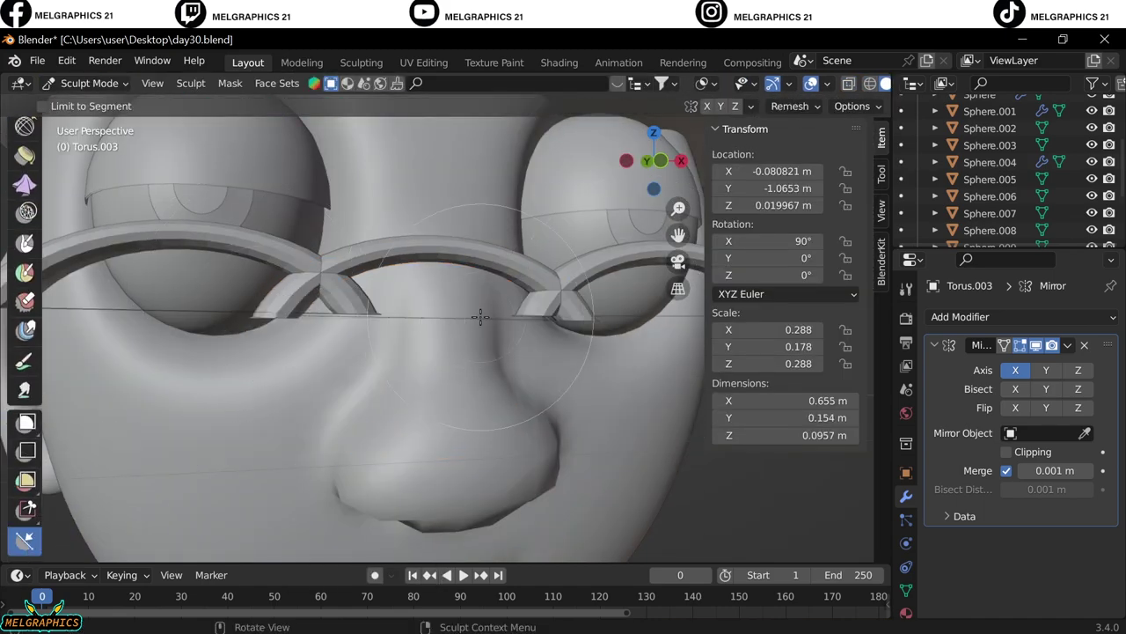
{"action": "key", "text": "ctrl+z"}
{"action": "key", "text": "ctrl+z"}
Duplicate the ring in front view and offset the copy along X
{"action": "key", "text": "KP_1"}
{"action": "right_click", "coordinate": [624, 443]}
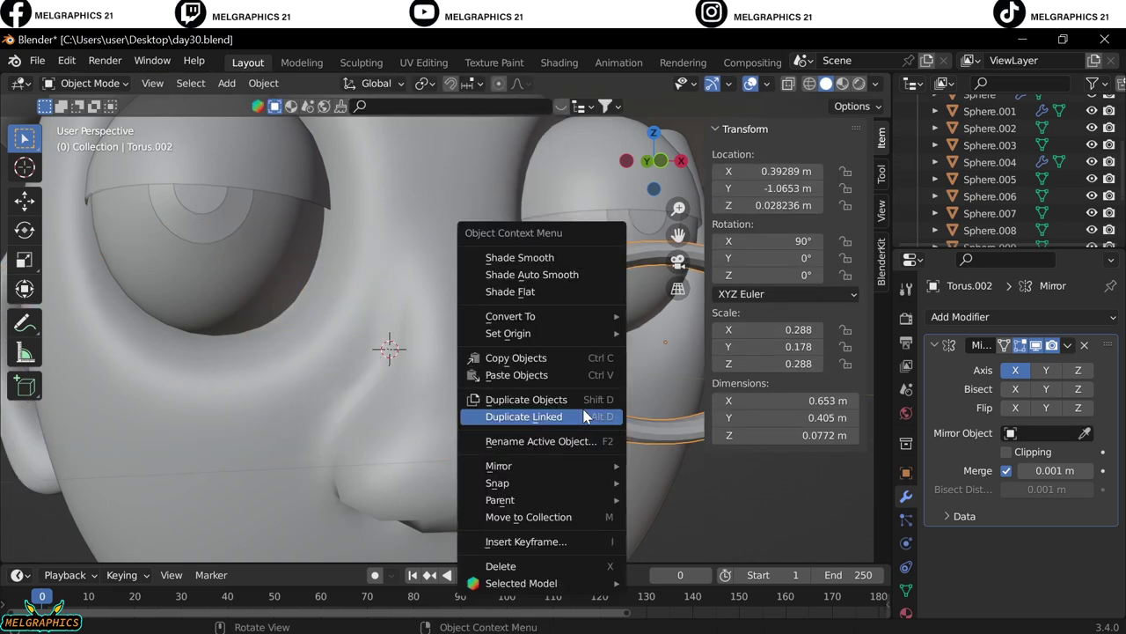
{"action": "left_click", "coordinate": [528, 400]}
{"action": "key", "text": "x"}
{"action": "left_click", "coordinate": [424, 388]}
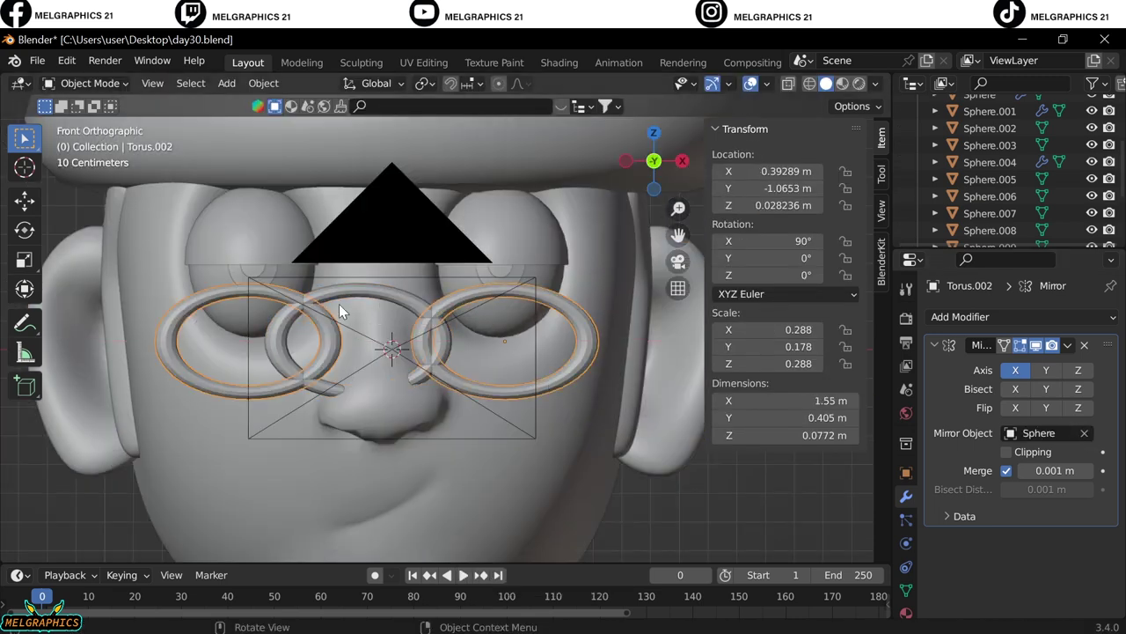
{"action": "key", "text": "g"}
{"action": "key", "text": "x"}
Select faces of the ring in Edit Mode, then cancel the delete without removing anything
{"action": "key", "text": "Tab"}
{"action": "scroll", "coordinate": [511, 464], "scroll_direction": "up", "scroll_amount": 2}
{"action": "key", "text": "x"}
{"action": "left_click", "coordinate": [551, 455]}
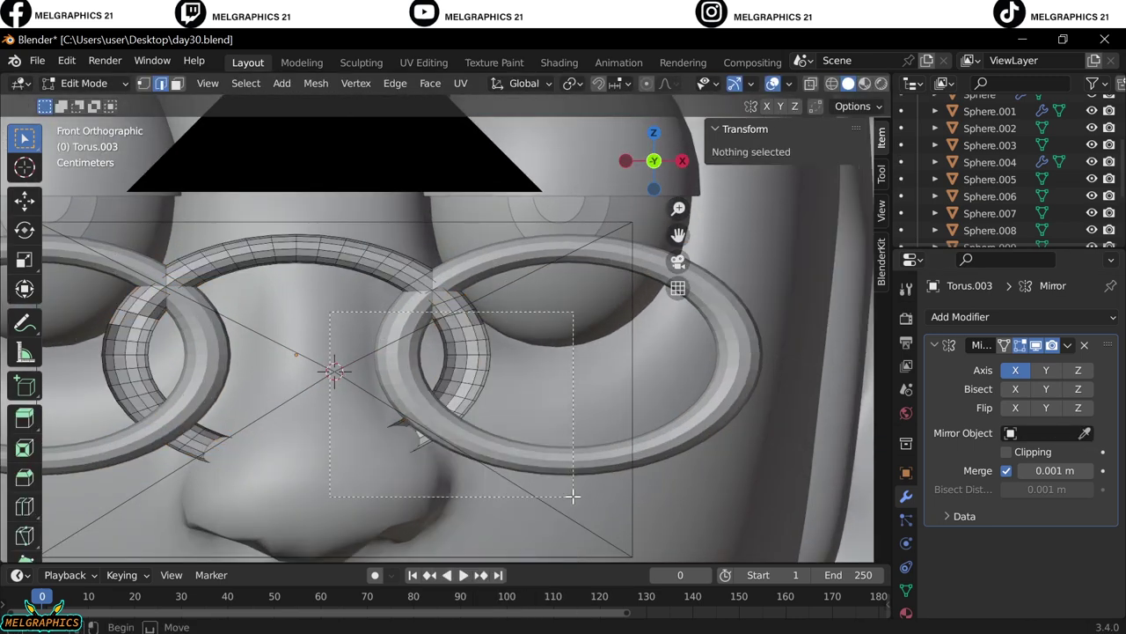
{"action": "key", "text": "ctrl+z"}
{"action": "middle_click_drag", "start_coordinate": [571, 496], "coordinate": [438, 410]}
{"action": "key", "text": "x"}
{"action": "key", "text": "Escape"}
Cut off the protruding bridge ends with Grab and Line Project, then return to Object Mode
{"action": "key", "text": "ctrl+Tab"}
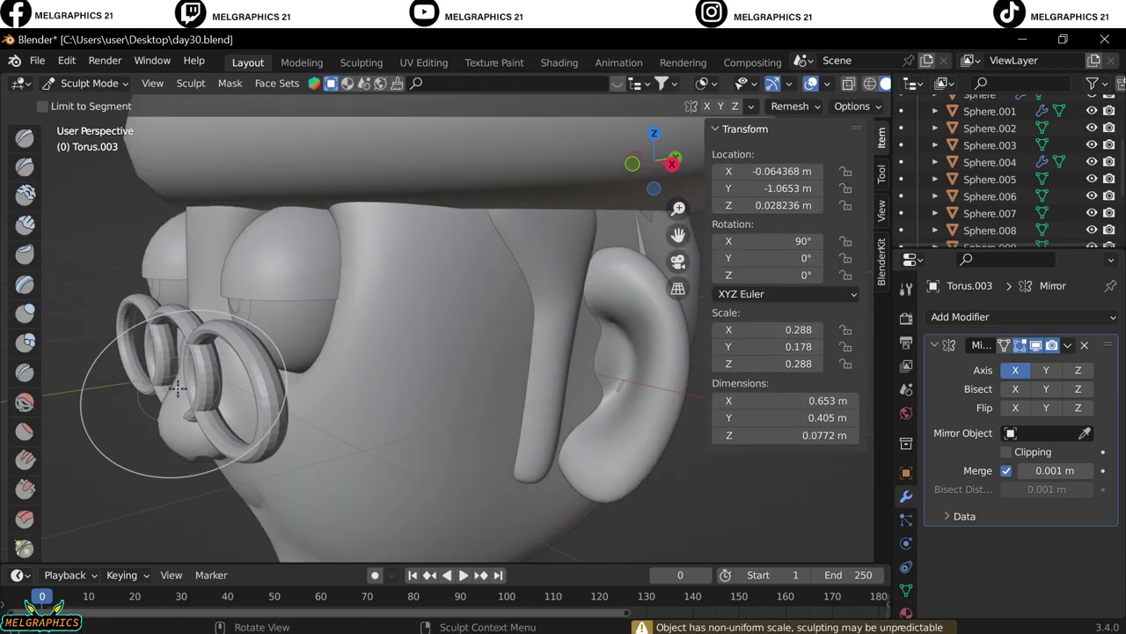
{"action": "key", "text": "KP_1"}
{"action": "scroll", "coordinate": [349, 309], "scroll_direction": "up", "scroll_amount": 3}
{"action": "left_click_drag", "start_coordinate": [485, 287], "coordinate": [482, 288]}
{"action": "key", "text": "g"}
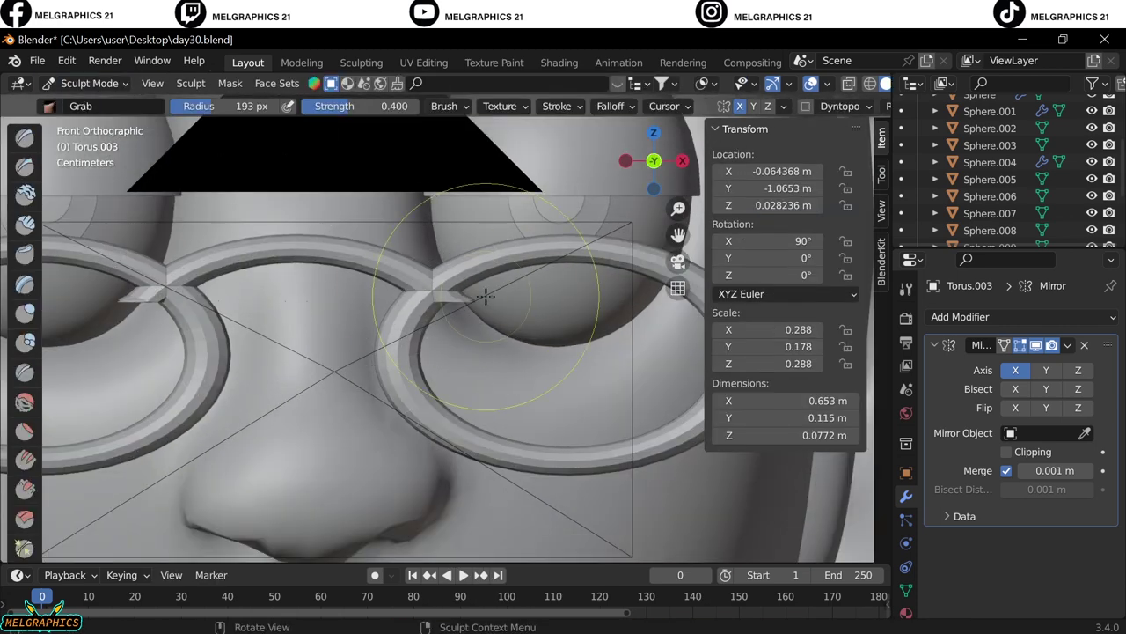
{"action": "scroll", "coordinate": [453, 256], "scroll_direction": "up", "scroll_amount": 3}
{"action": "scroll", "coordinate": [16, 515], "scroll_direction": "down", "scroll_amount": 2}
{"action": "left_click", "coordinate": [25, 492]}
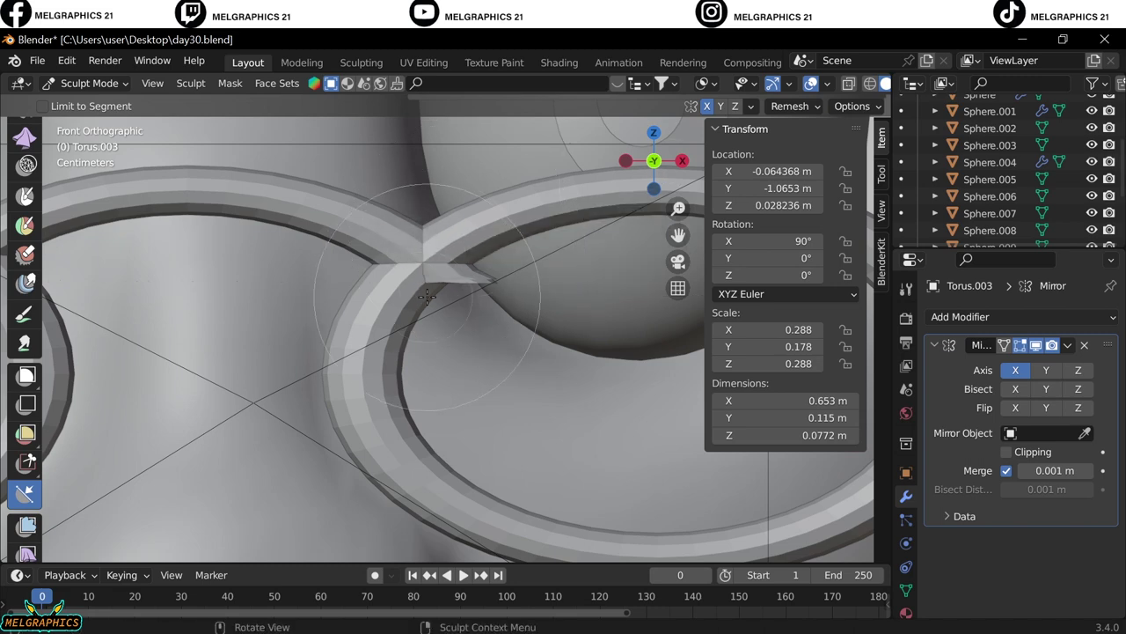
{"action": "left_click_drag", "start_coordinate": [457, 255], "coordinate": [432, 264]}
{"action": "scroll", "coordinate": [402, 290], "scroll_direction": "down", "scroll_amount": 2}
{"action": "left_click", "coordinate": [88, 83]}
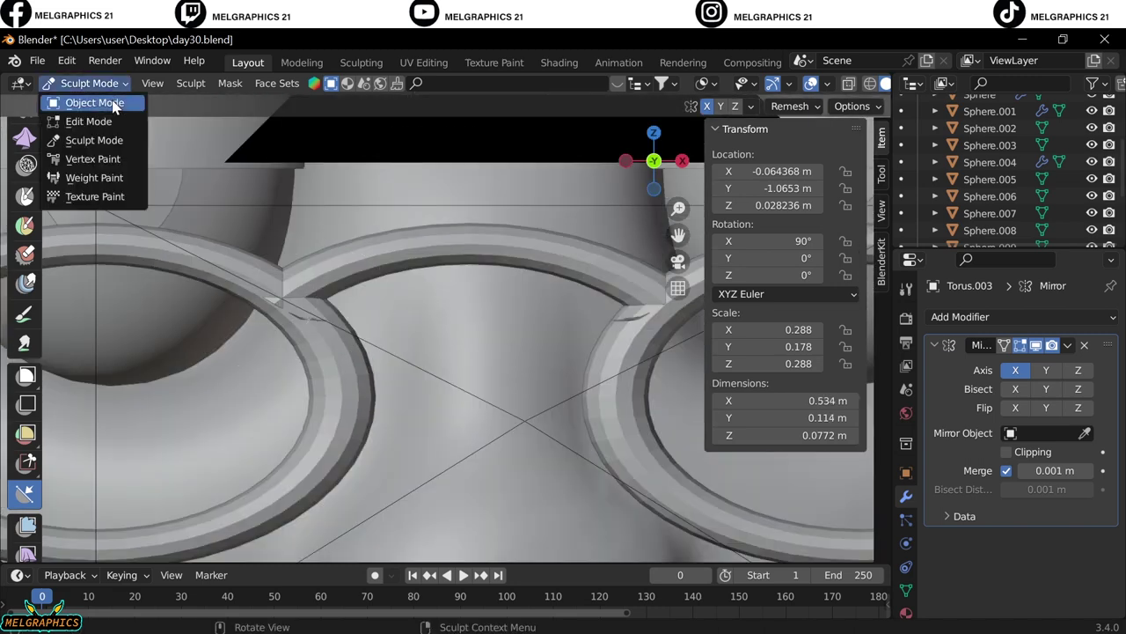
{"action": "left_click", "coordinate": [88, 100]}
Apply Shade Smooth to the glasses rims
{"action": "left_click", "coordinate": [560, 354]}
{"action": "scroll", "coordinate": [560, 354], "scroll_direction": "up", "scroll_amount": 4}
{"action": "right_click", "coordinate": [493, 172]}
{"action": "left_click", "coordinate": [485, 169]}
Set the bridge's base colour to a light orange
{"action": "left_click", "coordinate": [537, 308]}
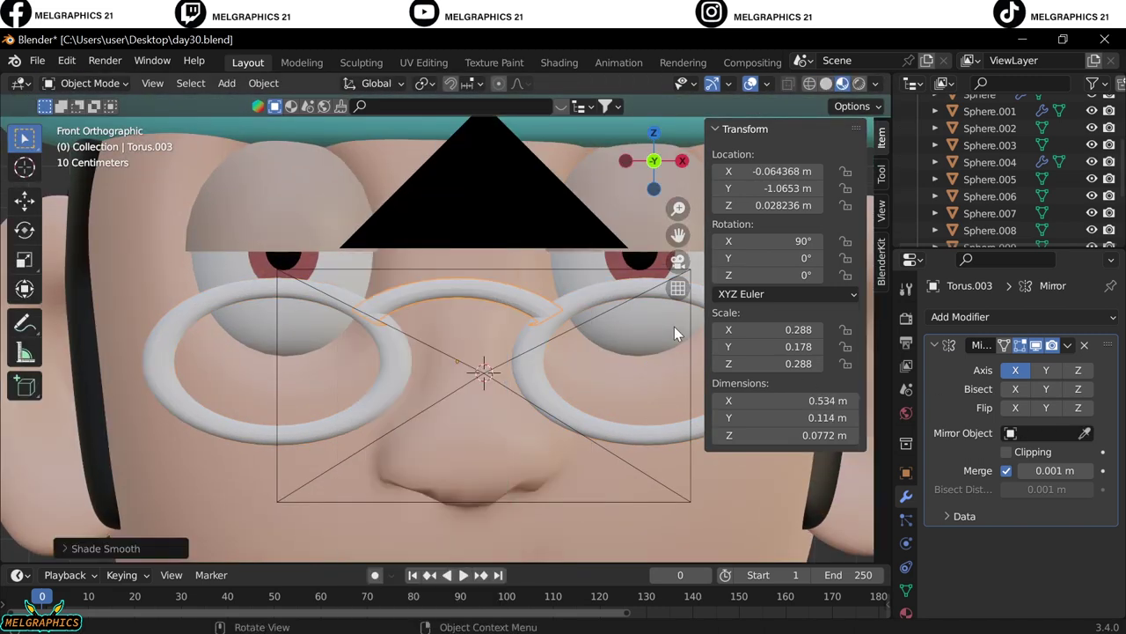
{"action": "left_click", "coordinate": [907, 610]}
{"action": "scroll", "coordinate": [971, 454], "scroll_direction": "down", "scroll_amount": 3}
{"action": "scroll", "coordinate": [541, 377], "scroll_direction": "down", "scroll_amount": 3}
{"action": "left_click", "coordinate": [1055, 472]}
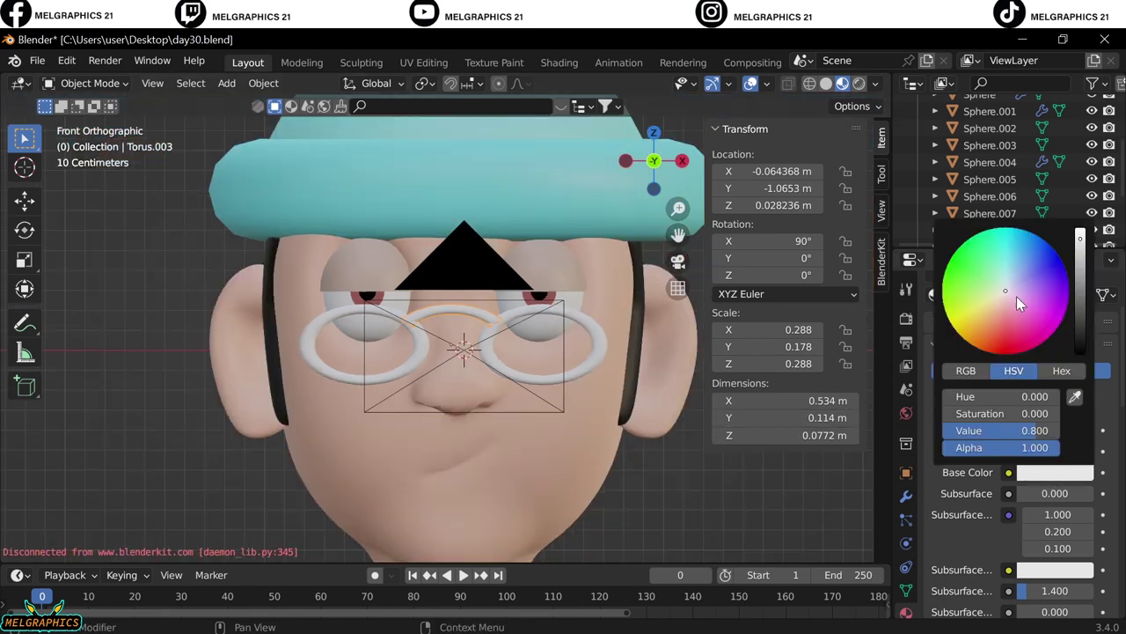
{"action": "left_click", "coordinate": [1019, 304]}
{"action": "scroll", "coordinate": [1034, 396], "scroll_direction": "down", "scroll_amount": 3}
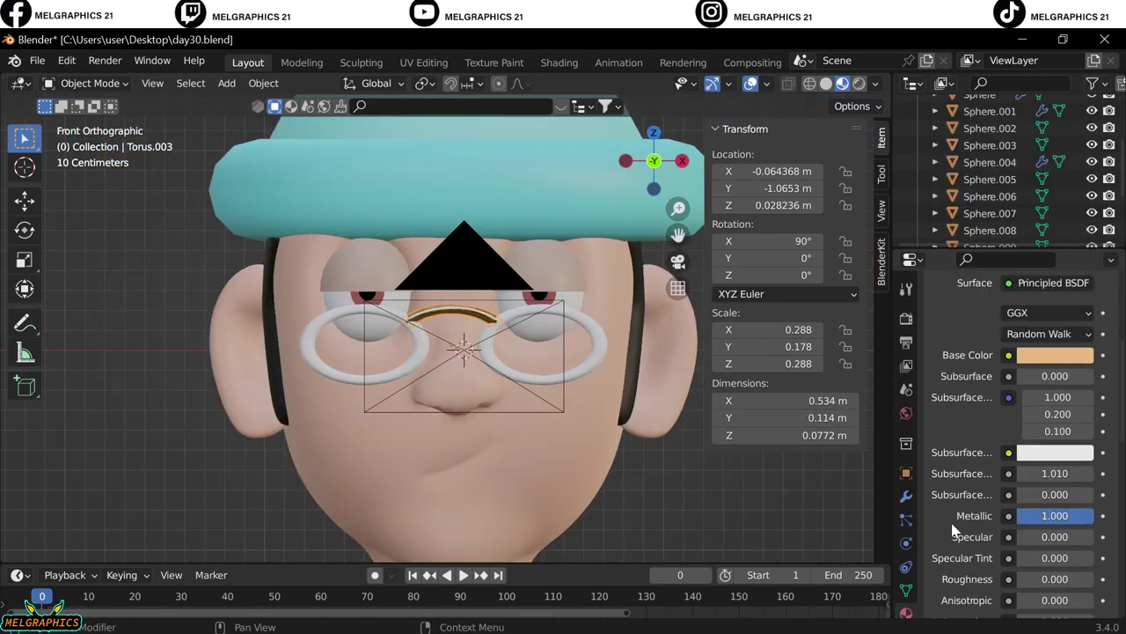
{"action": "scroll", "coordinate": [953, 528], "scroll_direction": "up", "scroll_amount": 3}
Set the rims' base colour hue to 0.07 for gold
{"action": "left_click", "coordinate": [1056, 425]}
{"action": "double_click", "coordinate": [1003, 490]}
{"action": "type", "text": ".07"}
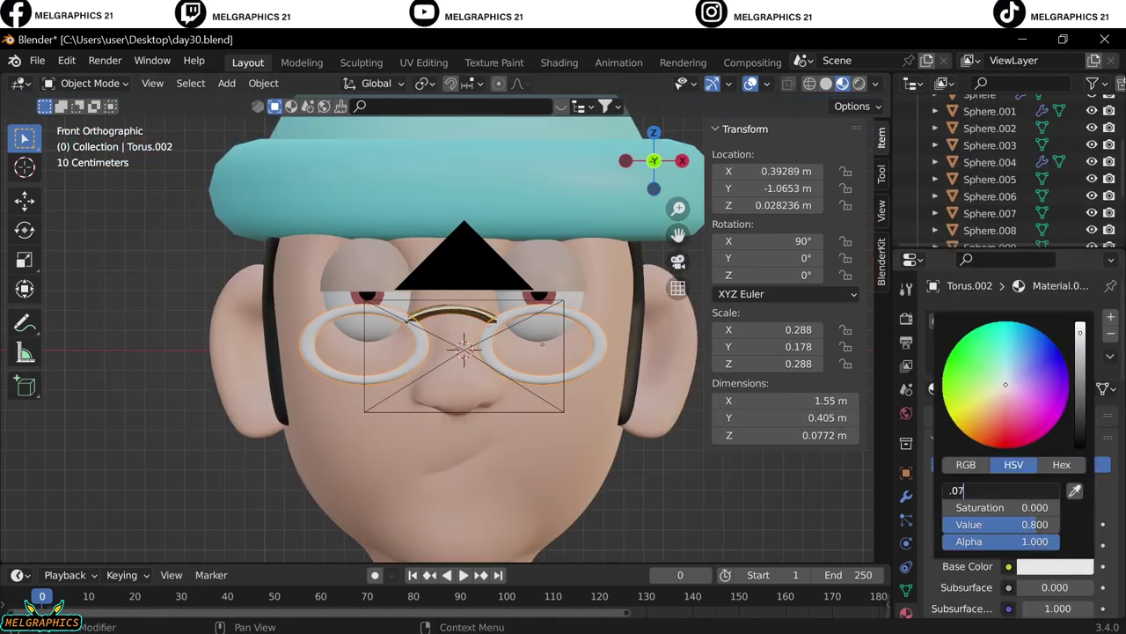
{"action": "key", "text": "Return"}
{"action": "scroll", "coordinate": [1012, 440], "scroll_direction": "down", "scroll_amount": 3}
Box-select all the character's objects in camera view and lower them along Z
{"action": "key", "text": "KP_0"}
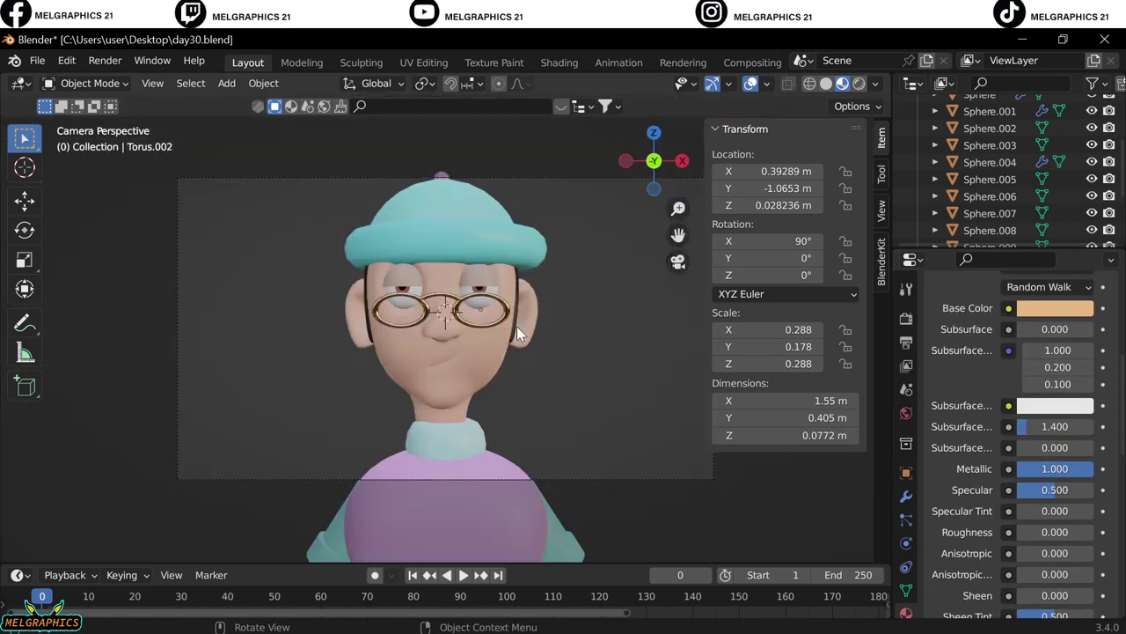
{"action": "left_click_drag", "start_coordinate": [344, 164], "coordinate": [613, 485]}
{"action": "scroll", "coordinate": [375, 205], "scroll_direction": "down", "scroll_amount": 4}
{"action": "scroll", "coordinate": [538, 442], "scroll_direction": "up", "scroll_amount": 3}
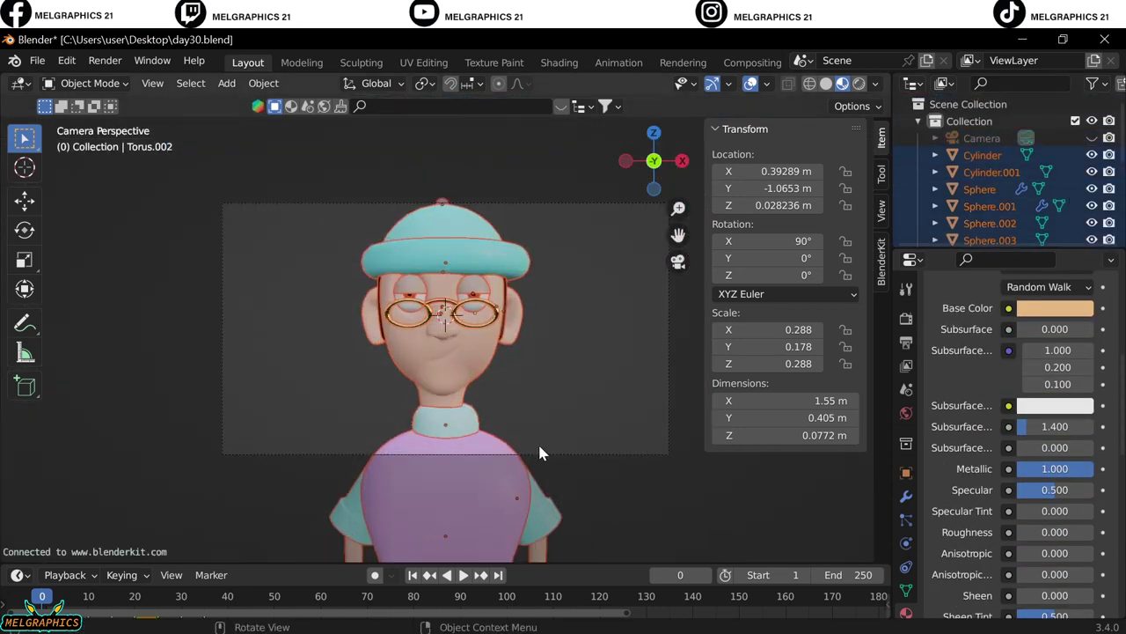
{"action": "key", "text": "g"}
{"action": "key", "text": "z"}
{"action": "left_click", "coordinate": [535, 455]}
Move the camera back along Y and check its lens settings through the camera
{"action": "key", "text": "KP_1"}
{"action": "key", "text": "KP_0"}
{"action": "key", "text": "KP_1"}
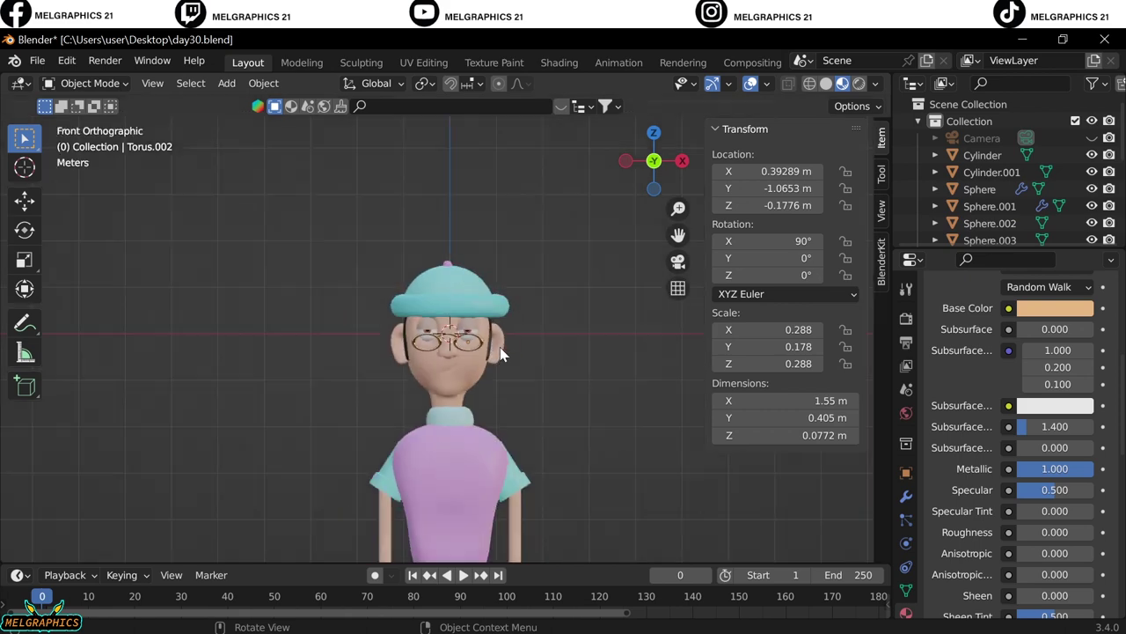
{"action": "scroll", "coordinate": [500, 354], "scroll_direction": "down", "scroll_amount": 3}
{"action": "key", "text": "g"}
{"action": "key", "text": "y"}
{"action": "left_click", "coordinate": [219, 355]}
{"action": "key", "text": "KP_0"}
{"action": "left_click", "coordinate": [906, 542]}
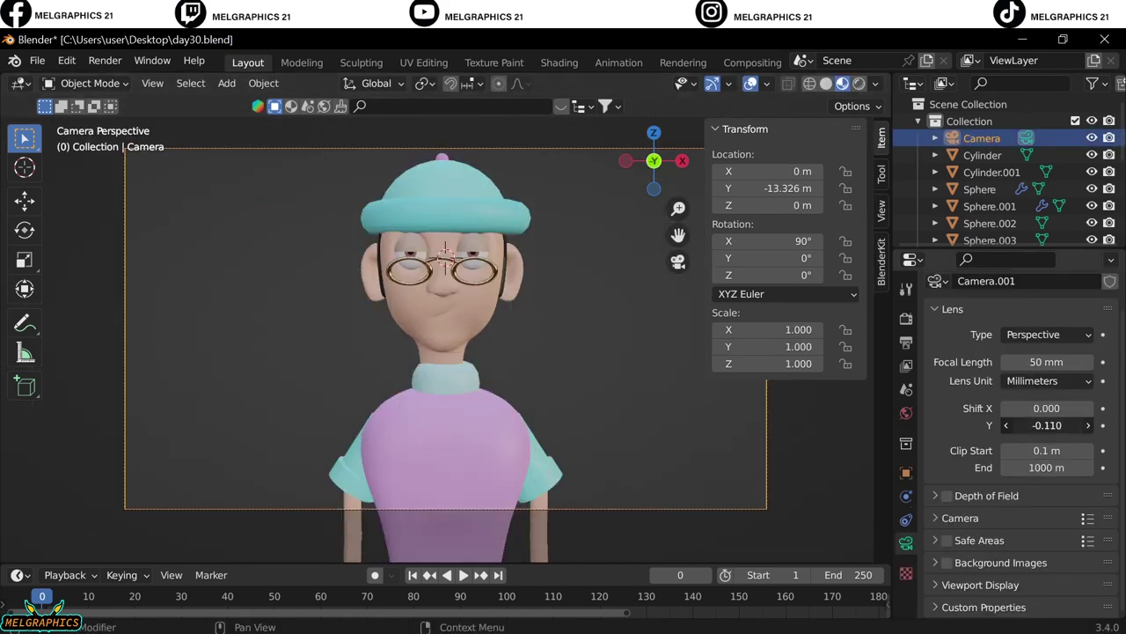
Save the file as day30.blend
{"action": "left_click", "coordinate": [36, 60]}
{"action": "left_click", "coordinate": [53, 170]}
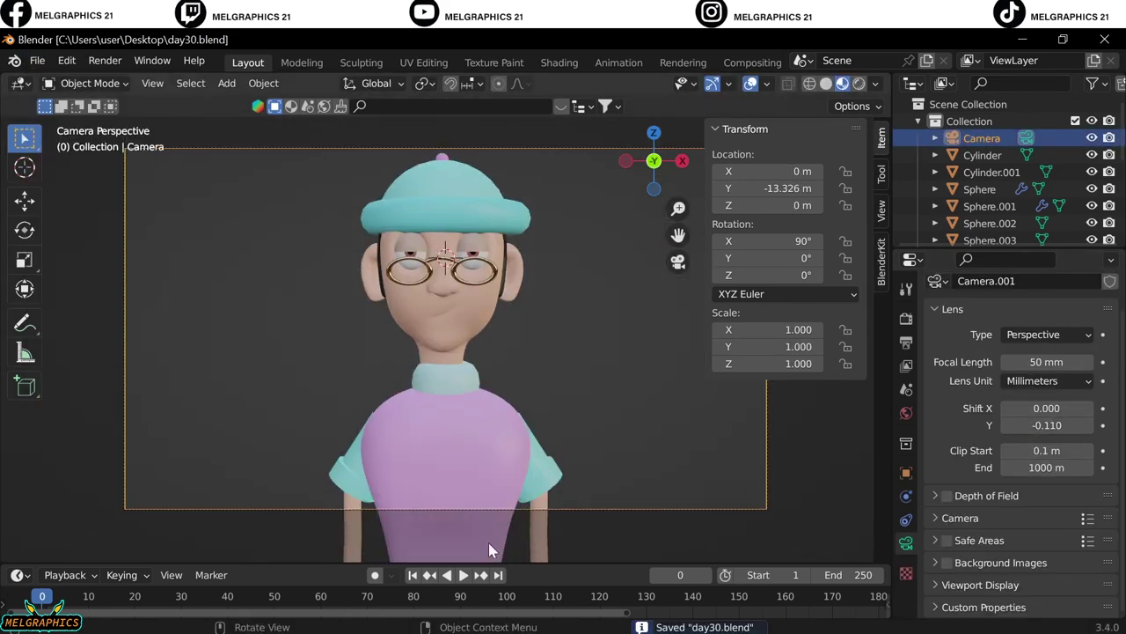
{"action": "left_click", "coordinate": [444, 203]}
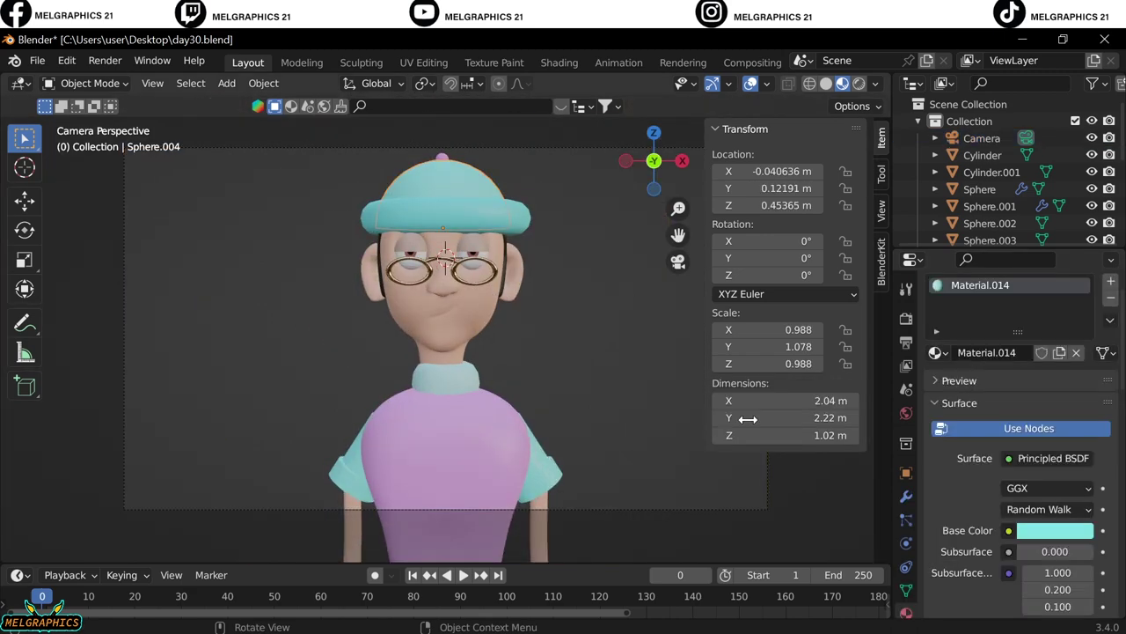
Add an area light and move it along Y in front of the character
{"action": "key", "text": "shift+a"}
{"action": "left_click", "coordinate": [566, 558]}
{"action": "key", "text": "KP_3"}
{"action": "key", "text": "g"}
{"action": "key", "text": "y"}
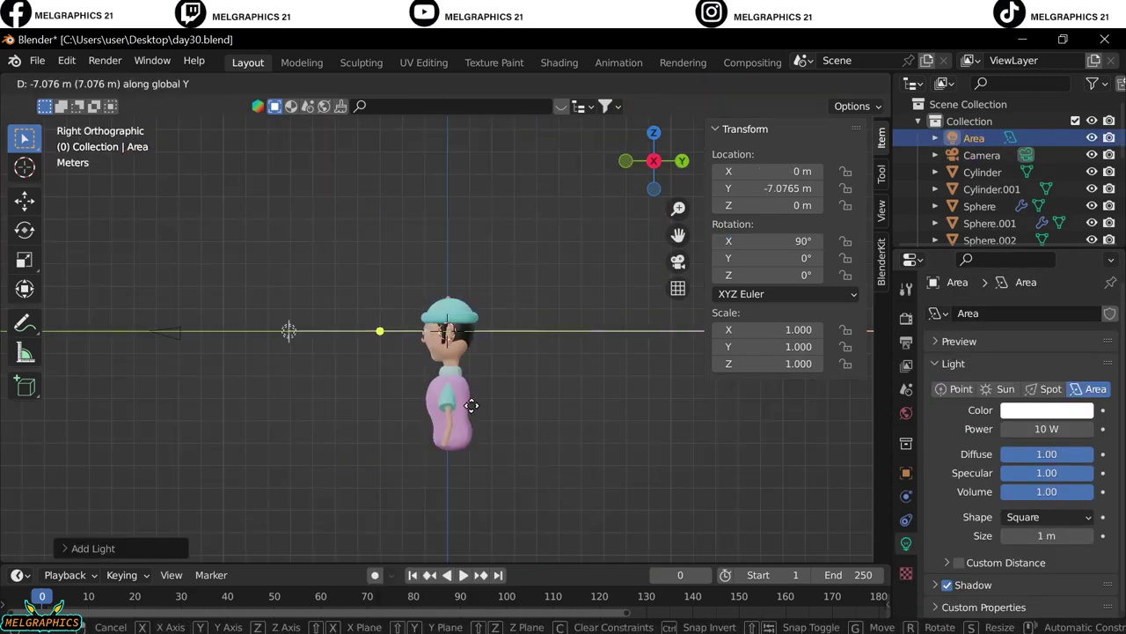
{"action": "left_click", "coordinate": [470, 408]}
{"action": "key", "text": "KP_0"}
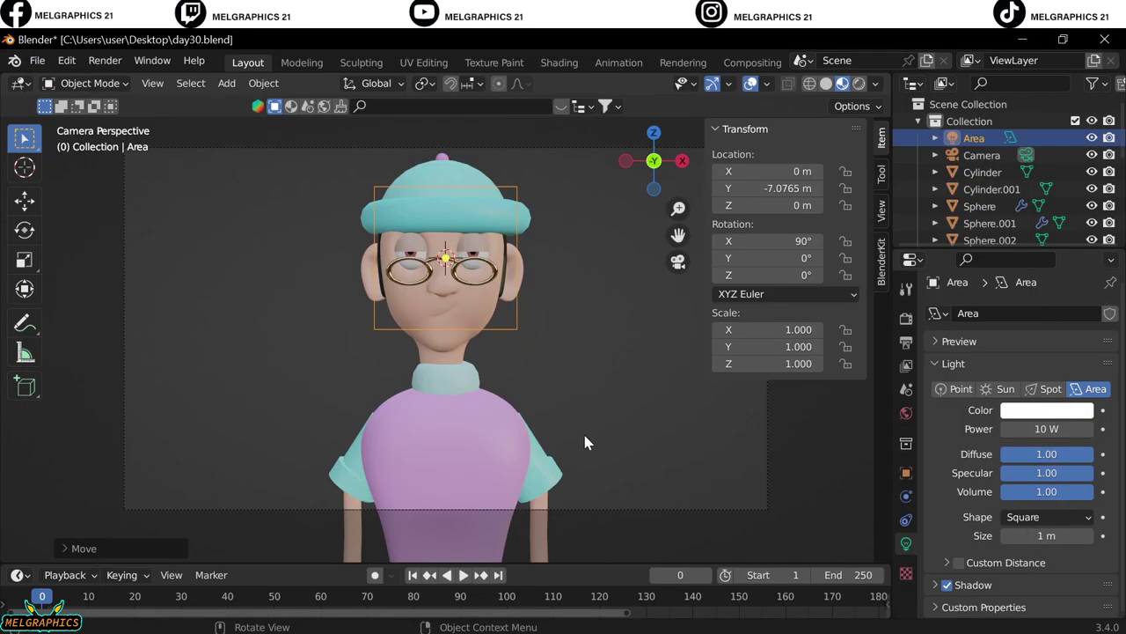
Enlarge the cyclorama backdrop and lower it beneath the character, checking the camera framing
{"action": "key", "text": "s"}
{"action": "left_click", "coordinate": [146, 237]}
{"action": "key", "text": "KP_3"}
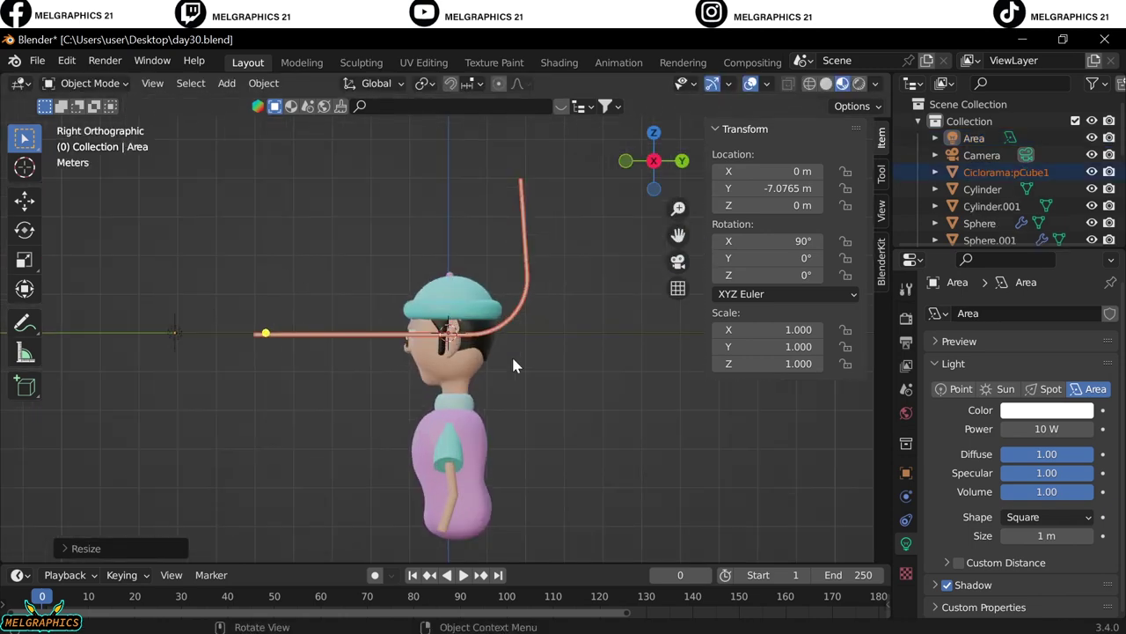
{"action": "key", "text": "g"}
{"action": "key", "text": "z"}
{"action": "left_click", "coordinate": [599, 510]}
{"action": "key", "text": "KP_0"}
{"action": "key", "text": "KP_3"}
{"action": "key", "text": "g"}
{"action": "key", "text": "z"}
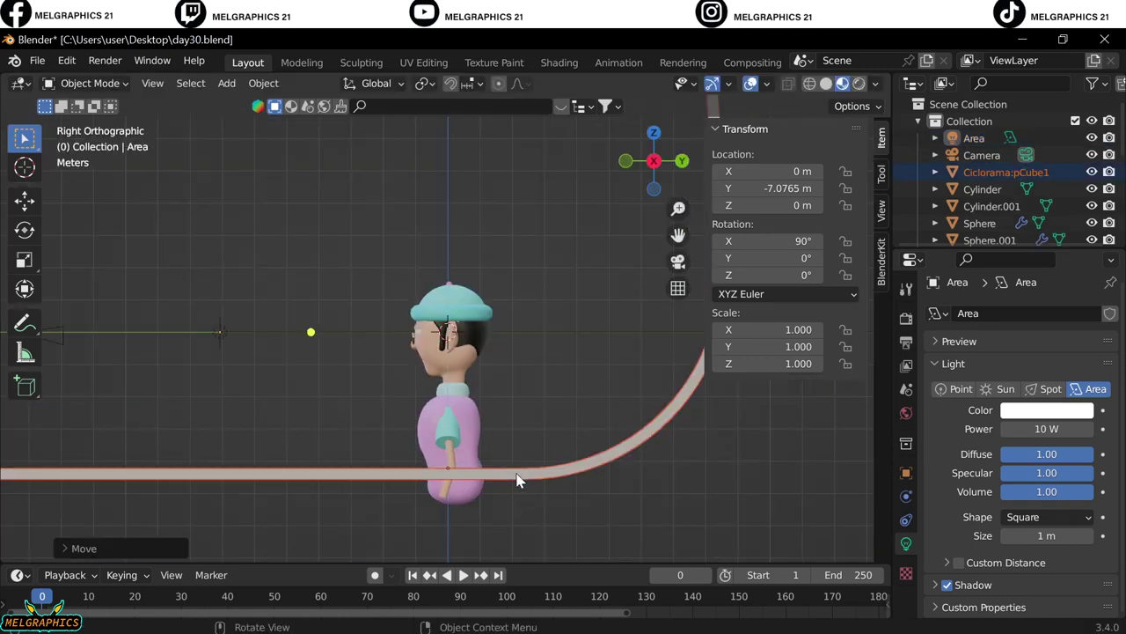
{"action": "left_click", "coordinate": [515, 478]}
{"action": "key", "text": "KP_0"}
Add a second area light, rotate it 90° on X, and move it forward along Y
{"action": "key", "text": "shift+a"}
{"action": "left_click", "coordinate": [590, 513]}
{"action": "key", "text": "KP_3"}
{"action": "double_click", "coordinate": [765, 242]}
{"action": "type", "text": "90"}
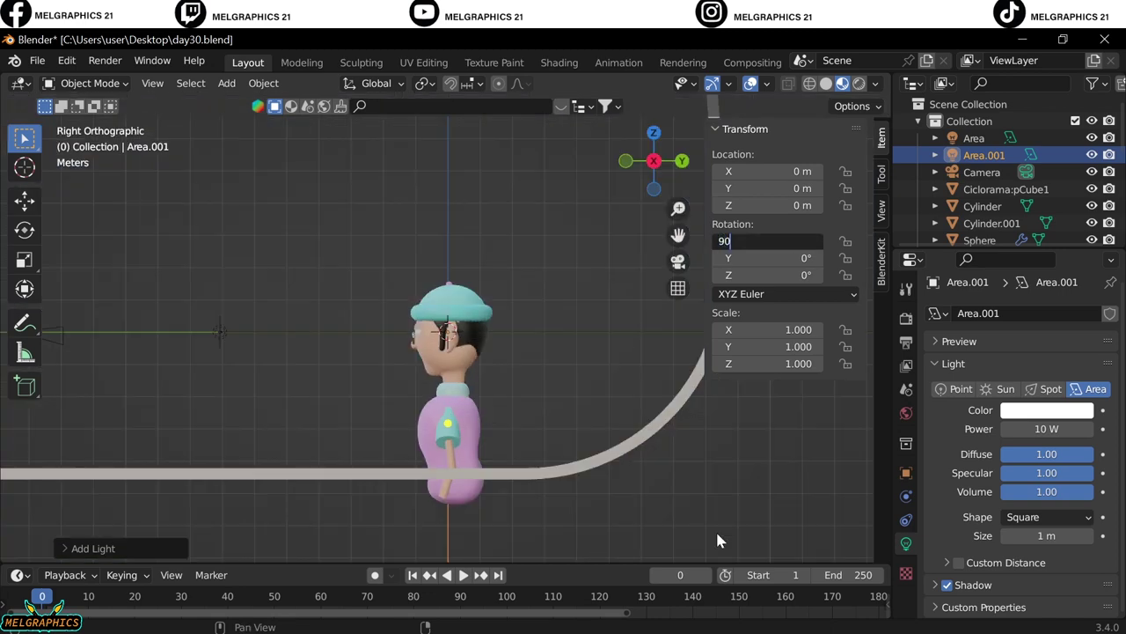
{"action": "key", "text": "Return"}
{"action": "key", "text": "g"}
{"action": "key", "text": "y"}
{"action": "left_click", "coordinate": [491, 370]}
Rotate the second light 45° around Z and shift it sideways along X
{"action": "key", "text": "KP_7"}
{"action": "key", "text": "r"}
{"action": "key", "text": "z"}
{"action": "key", "text": "4"}
{"action": "key", "text": "5"}
{"action": "key", "text": "Return"}
{"action": "key", "text": "g"}
{"action": "key", "text": "x"}
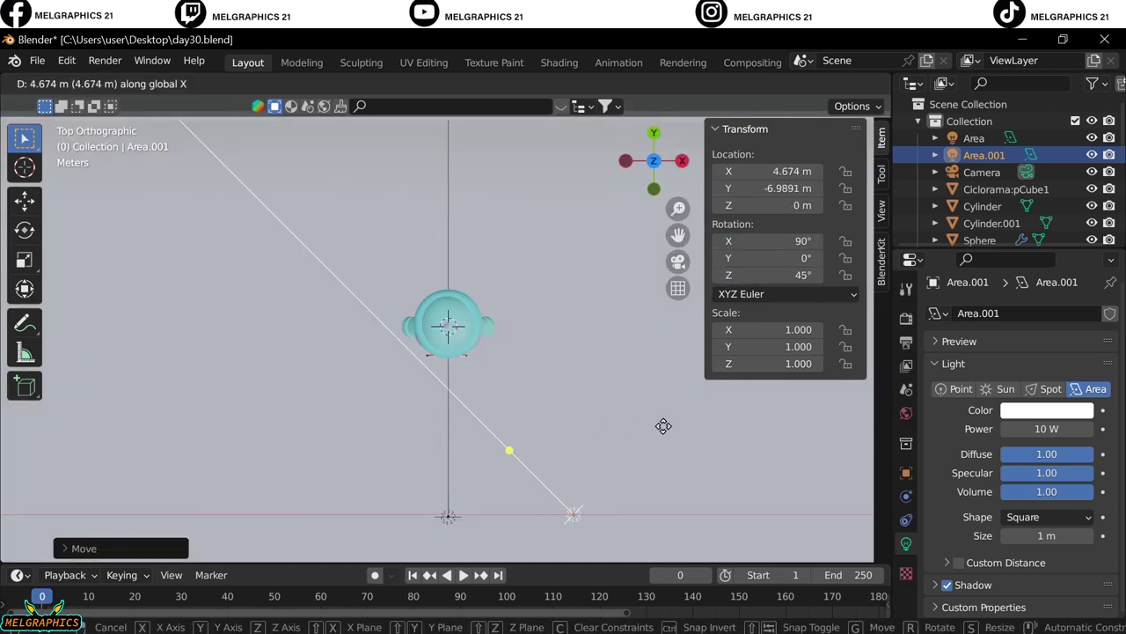
{"action": "left_click", "coordinate": [722, 447]}
Make a linked duplicate of the side light and place it on the opposite -X side
{"action": "right_click", "coordinate": [722, 447]}
{"action": "left_click", "coordinate": [669, 450]}
{"action": "key", "text": "x"}
{"action": "left_click", "coordinate": [248, 337]}
{"action": "key", "text": "KP_1"}
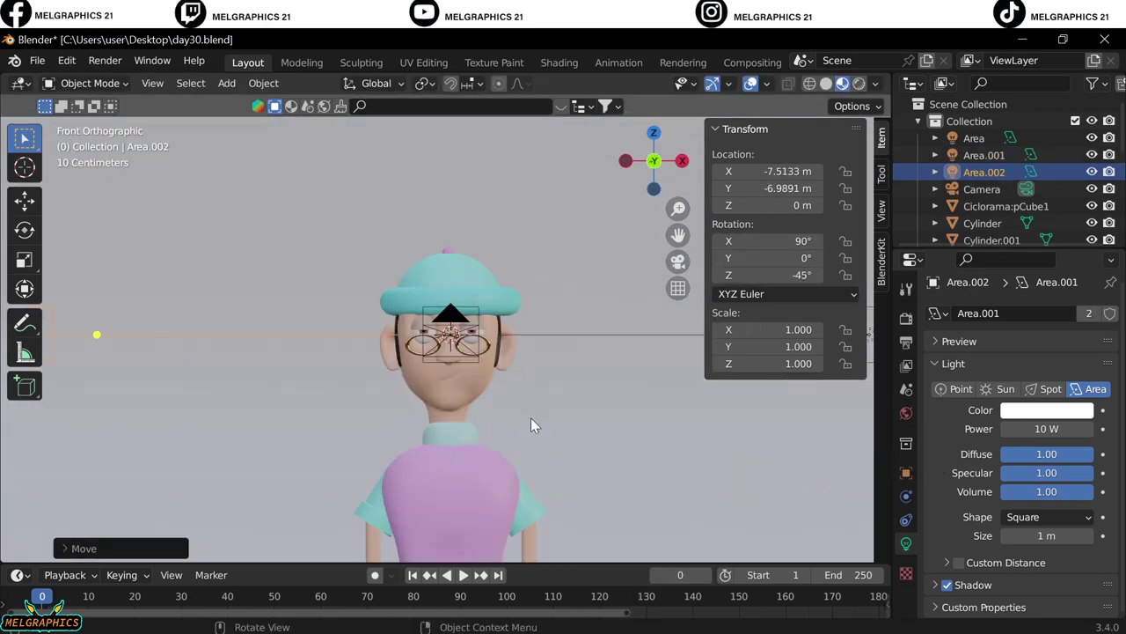
{"action": "key", "text": "z"}
Switch to Rendered shading and review the front and side area lights from several views
{"action": "left_click", "coordinate": [497, 345]}
{"action": "scroll", "coordinate": [497, 345], "scroll_direction": "up", "scroll_amount": 2}
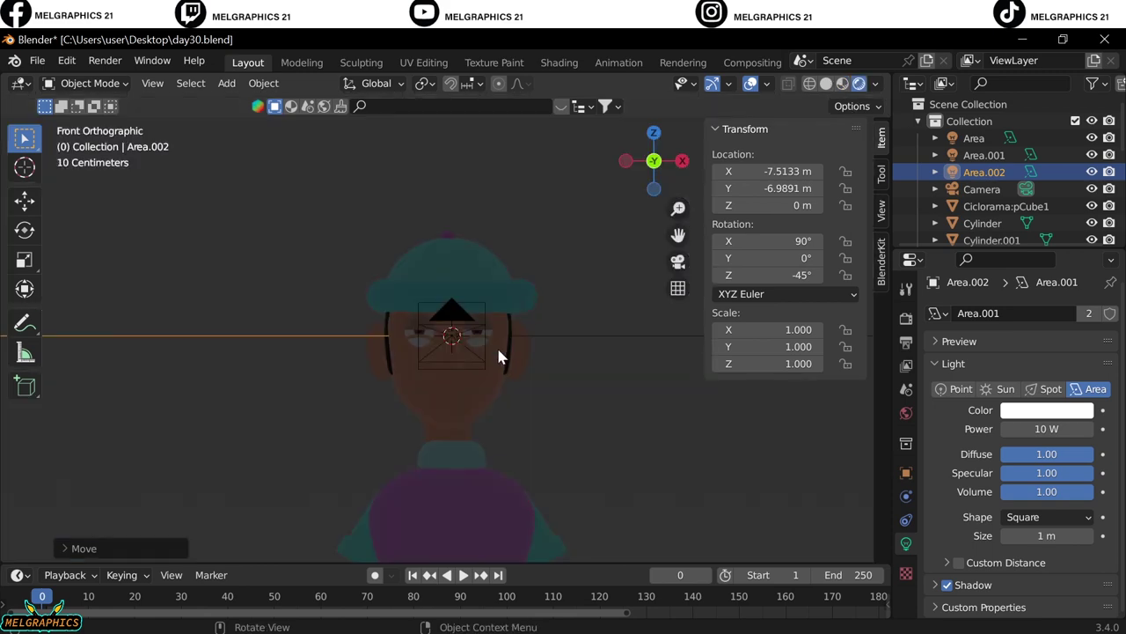
{"action": "middle_click_drag", "start_coordinate": [494, 358], "coordinate": [414, 361]}
{"action": "left_click", "coordinate": [973, 138]}
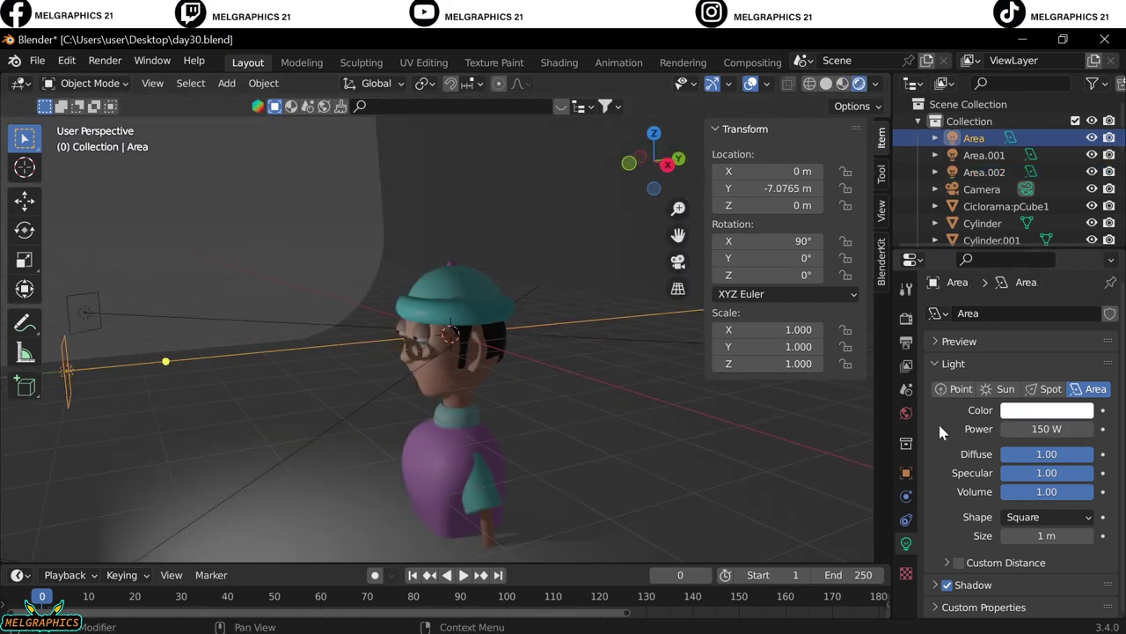
{"action": "key", "text": "KP_0"}
{"action": "key", "text": "KP_7"}
{"action": "left_click", "coordinate": [984, 155]}
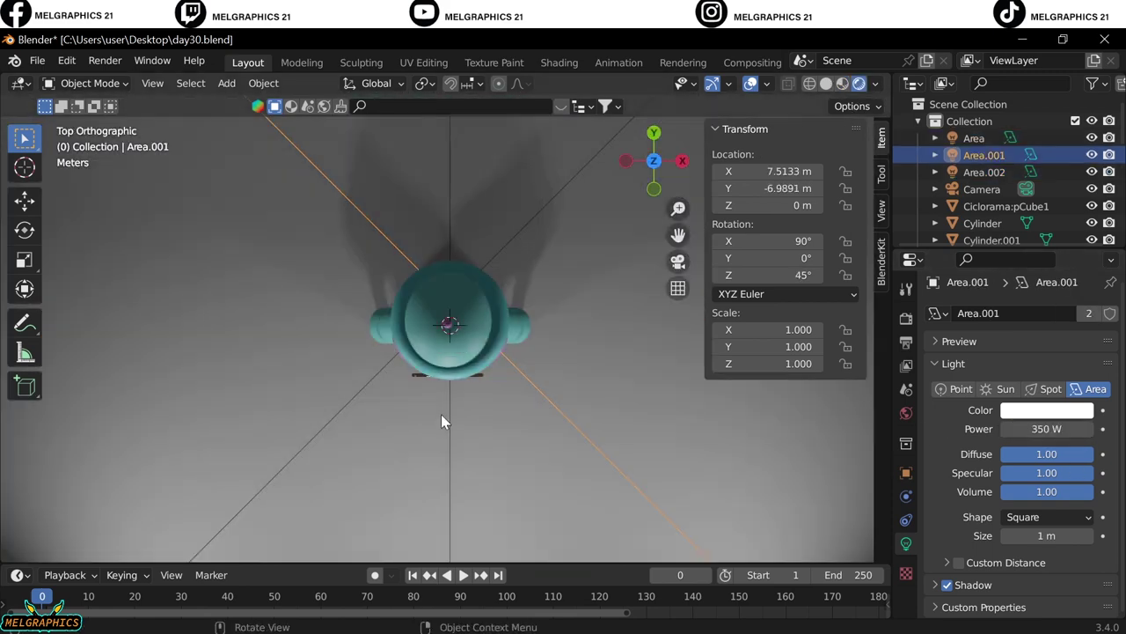
{"action": "key", "text": "KP_0"}
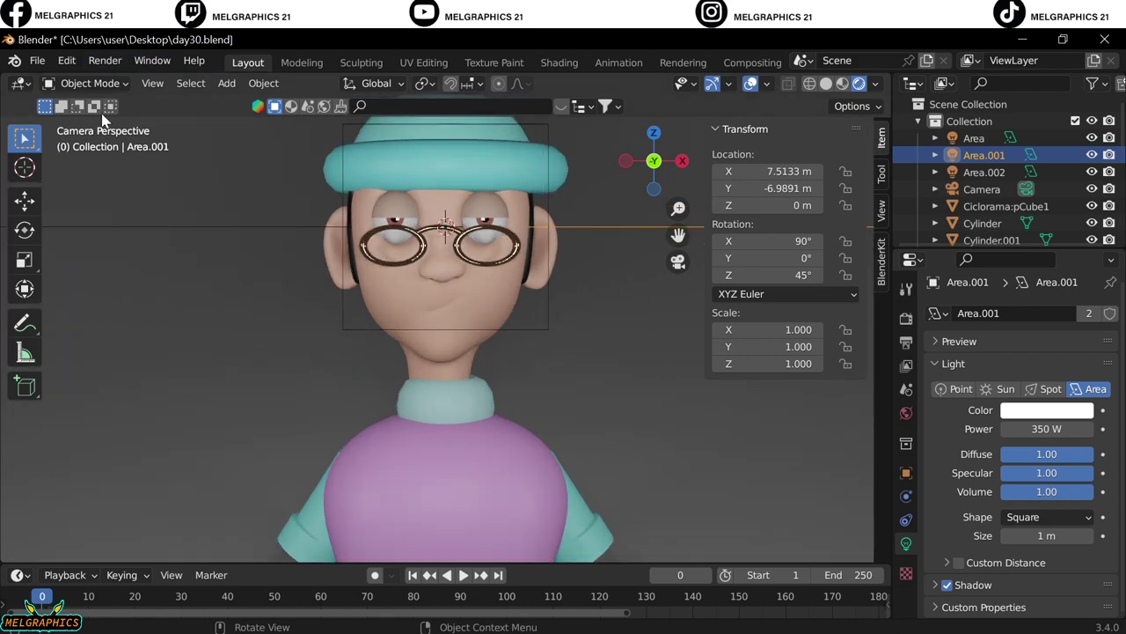
Render the camera view of the lit beanie character with F12, then make the timeline much taller
{"action": "key", "text": "F12"}
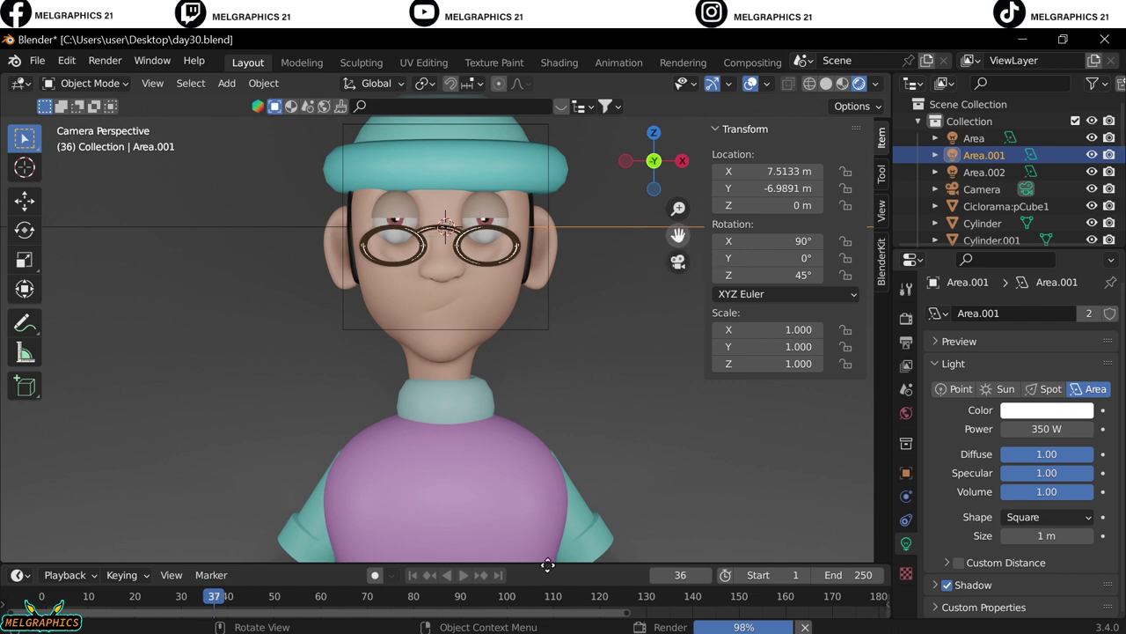
{"action": "left_click_drag", "start_coordinate": [553, 564], "coordinate": [553, 501]}
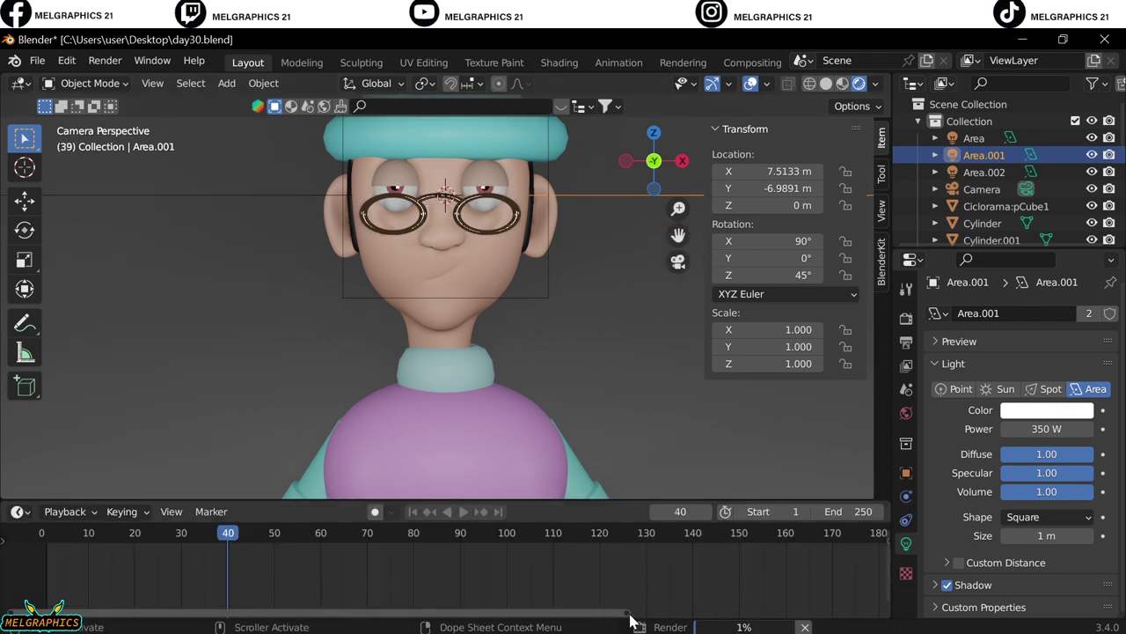
{"action": "left_click_drag", "start_coordinate": [714, 550], "coordinate": [703, 416]}
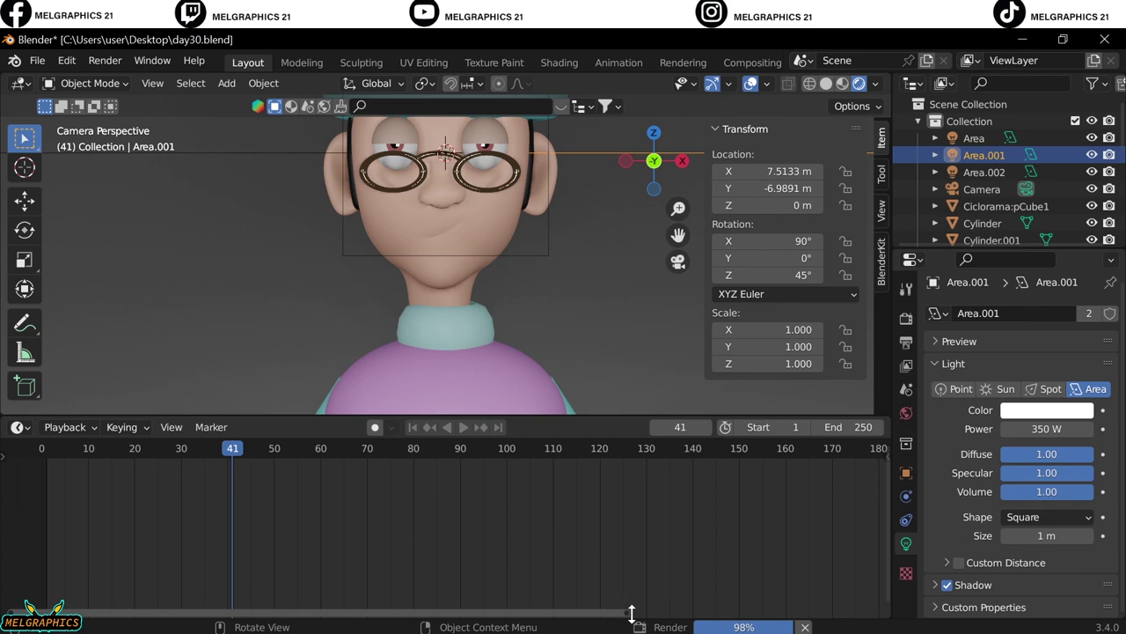